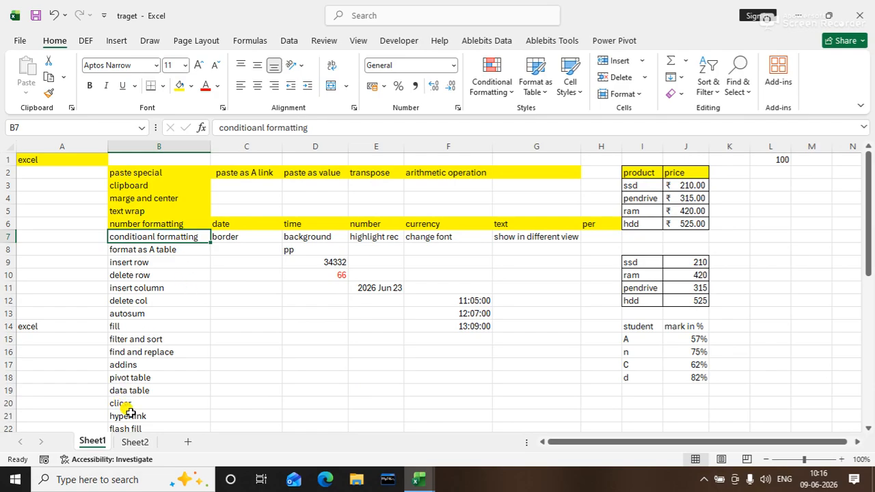
Switch to the empty worksheet Sheet2
left_click(238, 235)
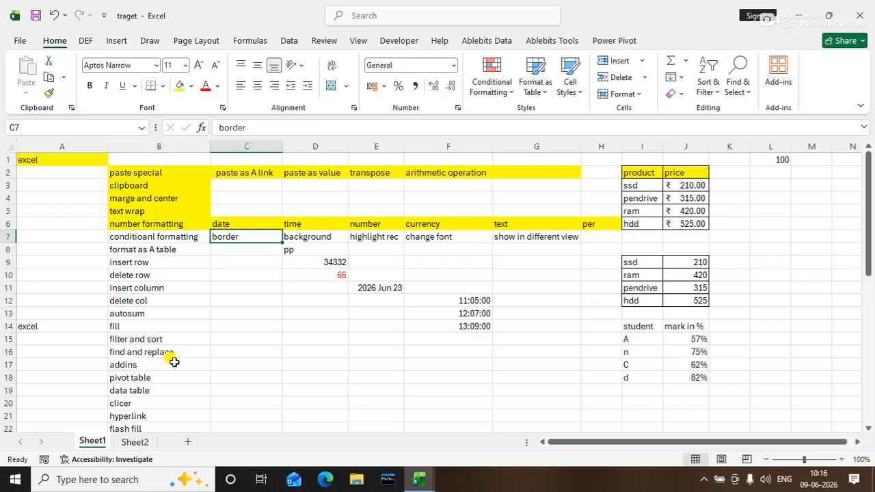
left_click(135, 443)
left_click(109, 224)
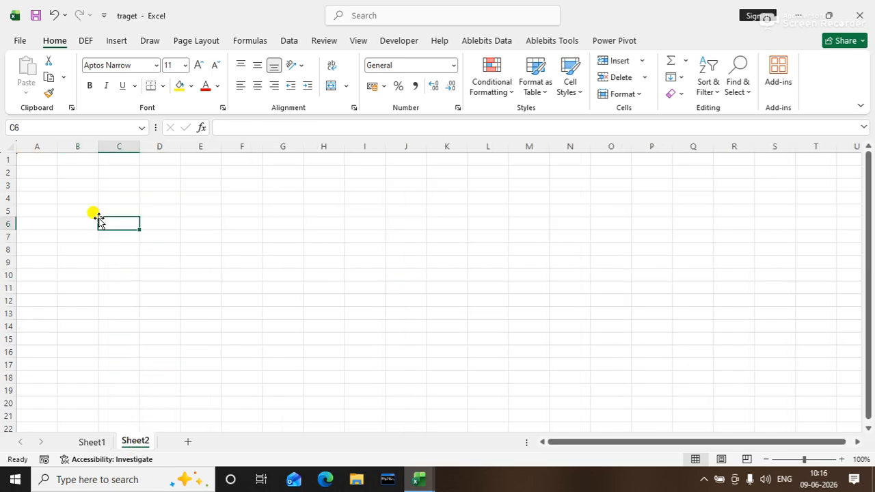
Enter the headers pn, pq and pr in cells B2 to D2 of Sheet2
left_click(83, 169)
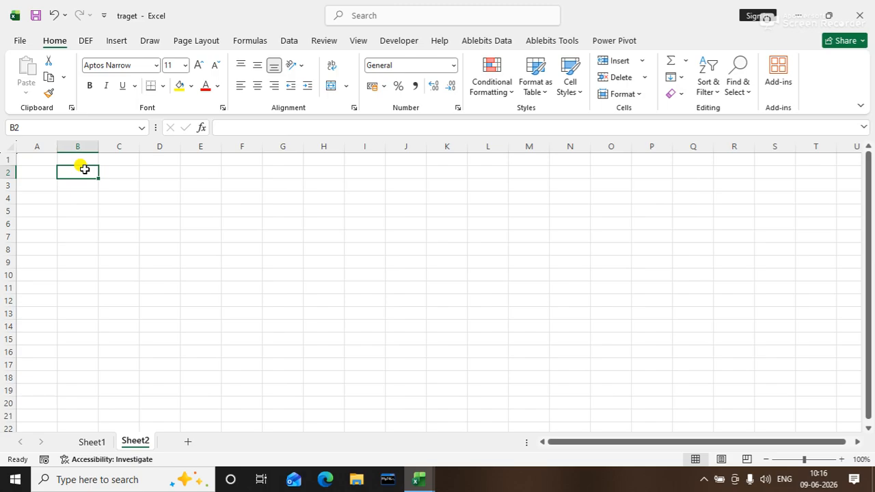
type("pn")
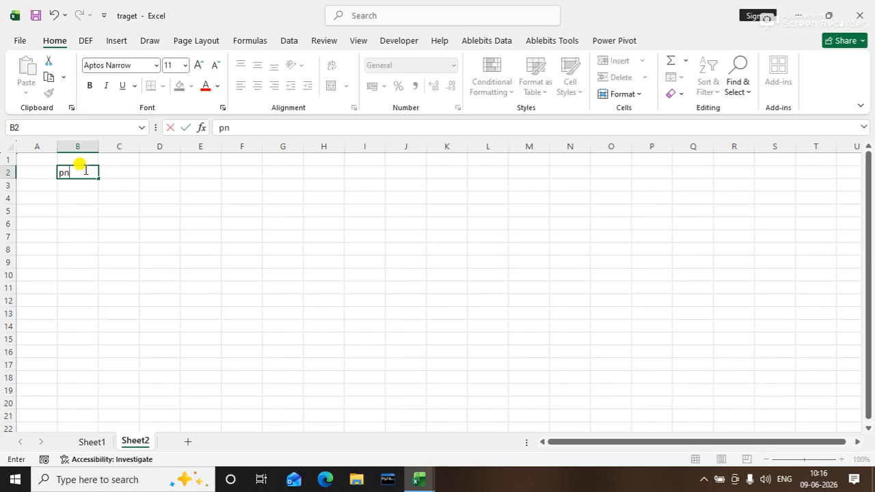
key("Tab")
type("pq")
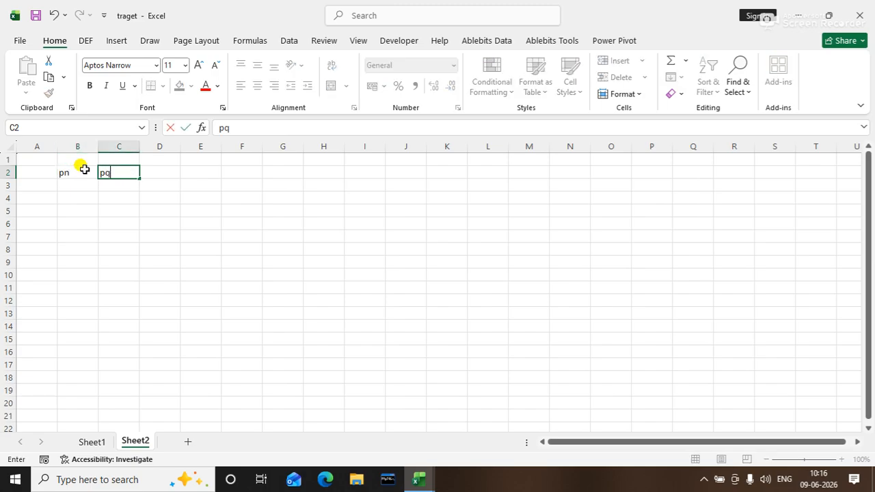
key("Tab")
type("pr")
key("Tab")
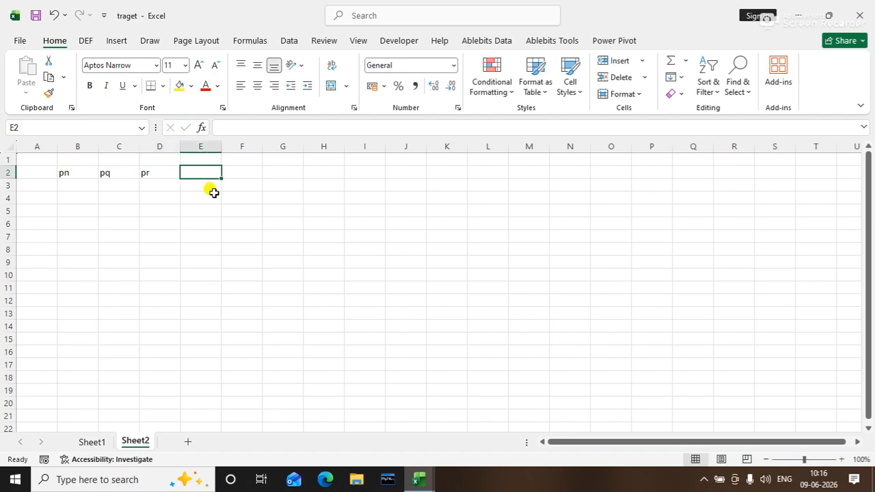
Clear the pr header from cell D2
key("Left")
key("Delete")
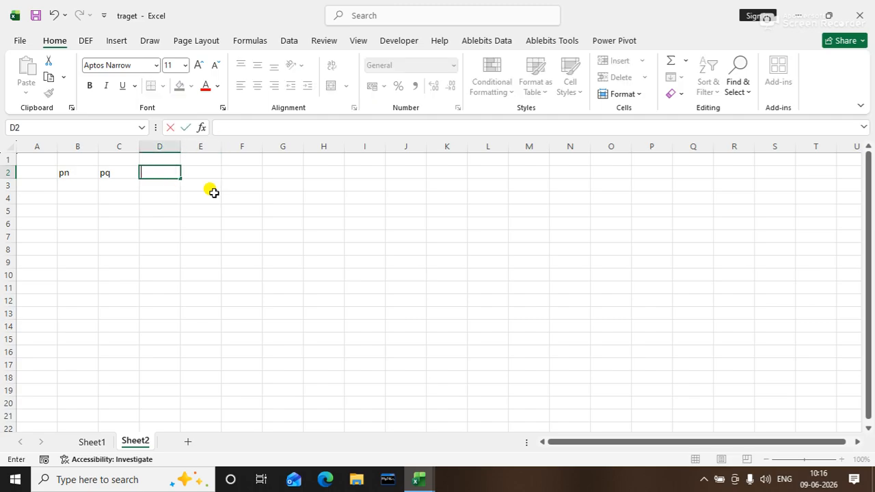
key("Down")
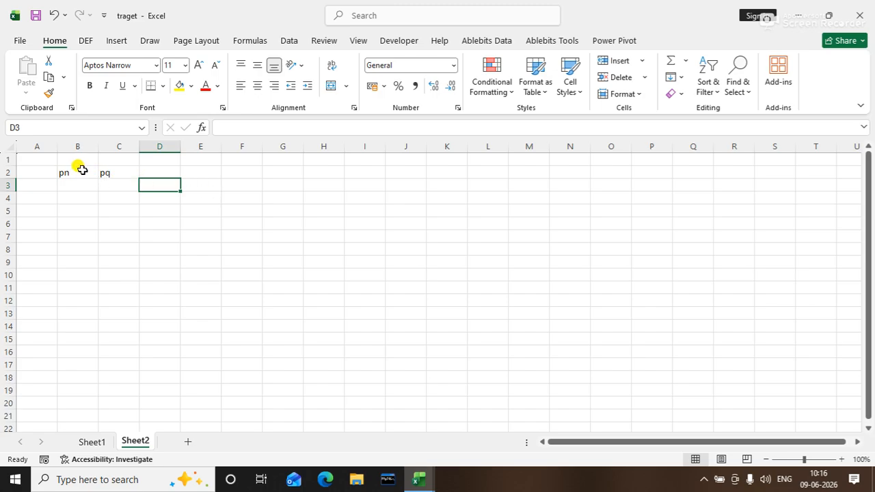
Review the border options available for the selected range B2:E8 without applying any
left_click_drag(79, 170, 179, 250)
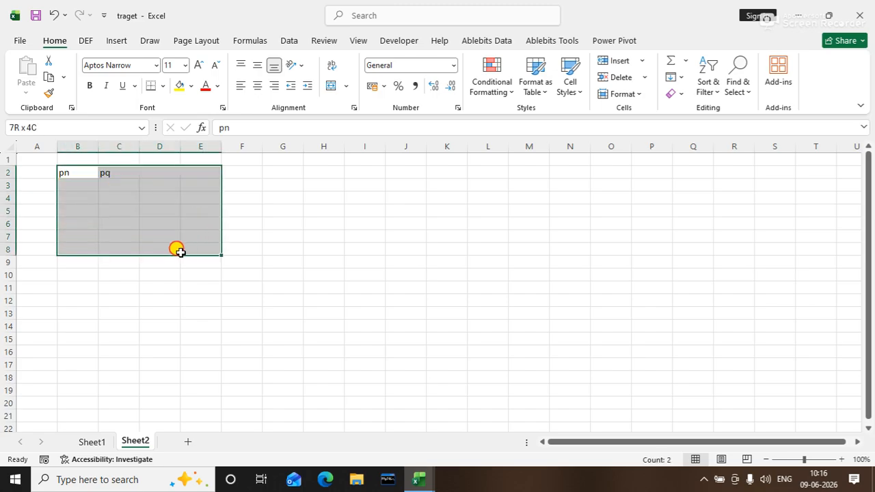
left_click(163, 87)
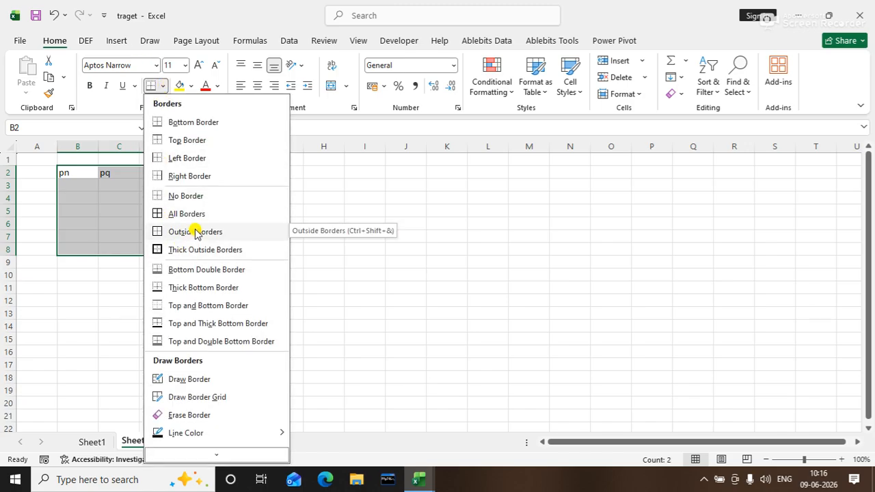
left_click(350, 207)
left_click(186, 184)
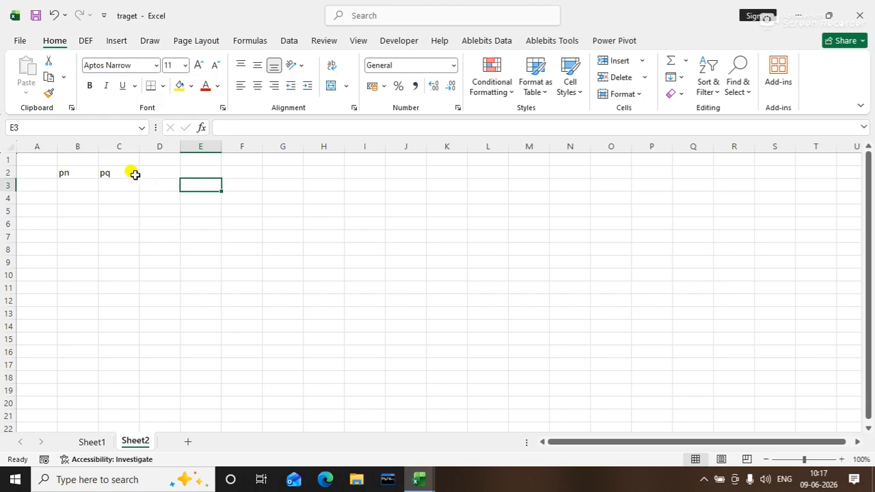
Delete the remaining pn and pq headers from B2 and C2
left_click_drag(92, 174, 120, 183)
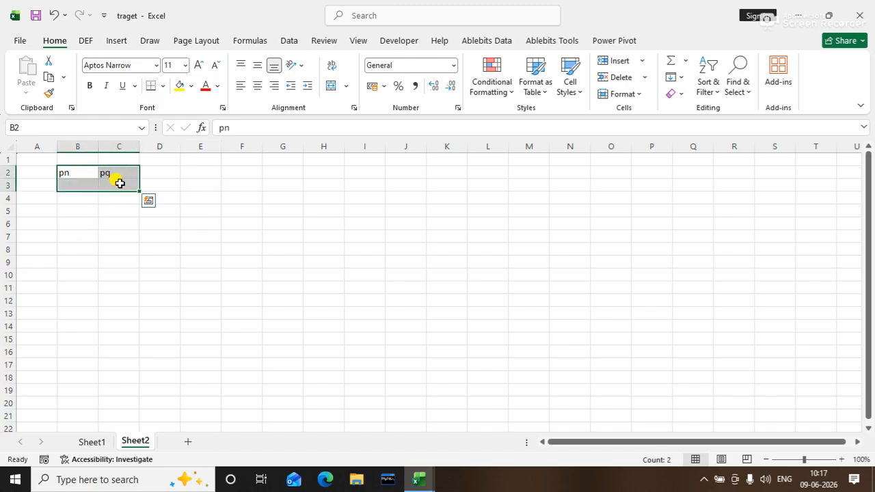
key("Delete")
left_click(183, 259)
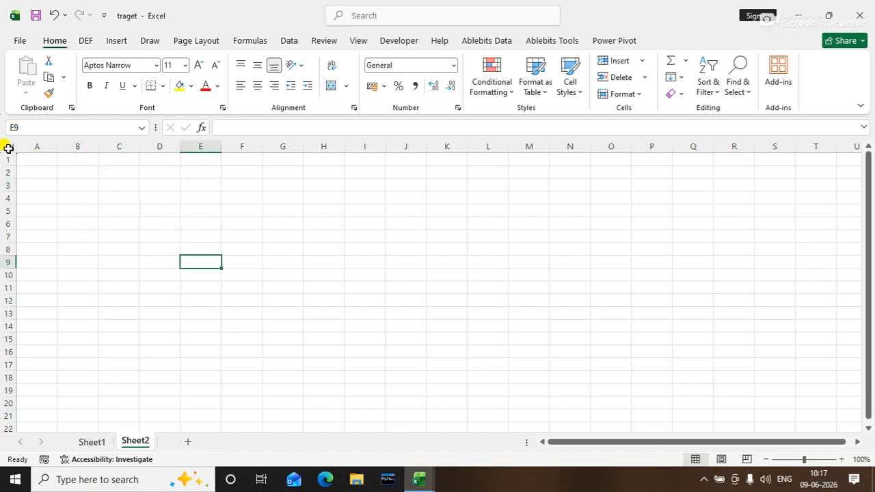
Start a new conditional formatting rule for the whole sheet that uses a formula to determine which cells to format
left_click(9, 148)
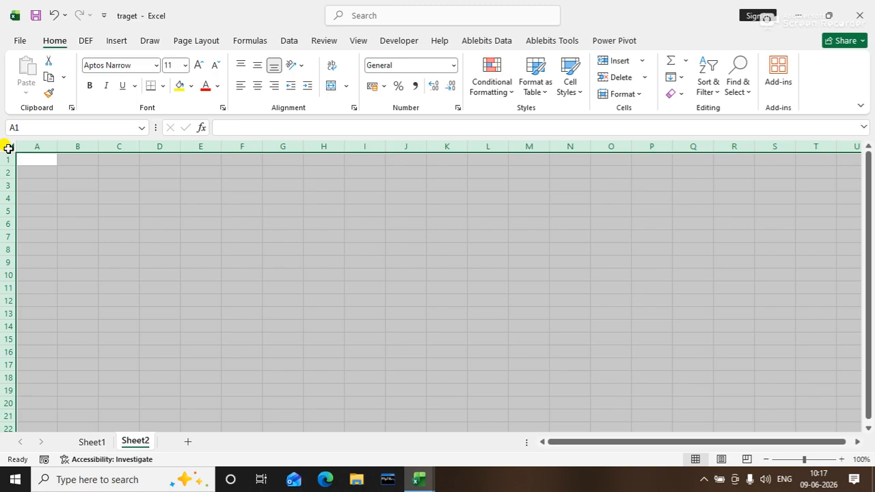
left_click(511, 96)
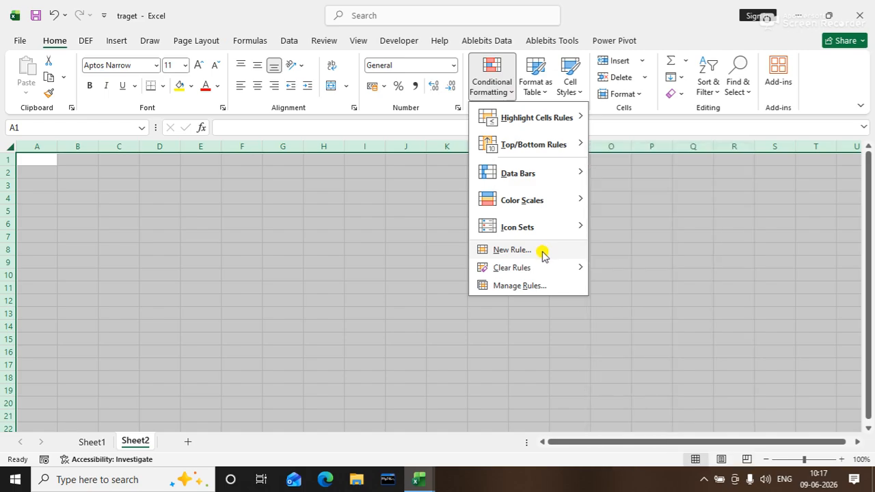
left_click(542, 251)
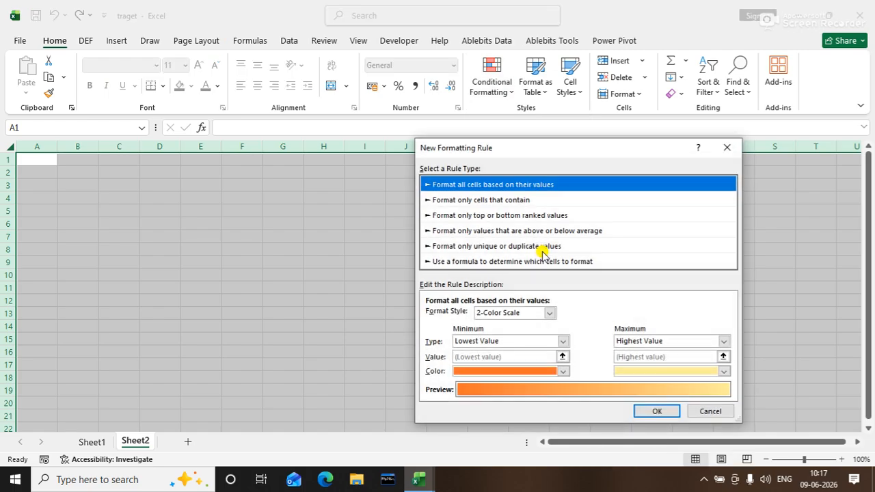
left_click(546, 263)
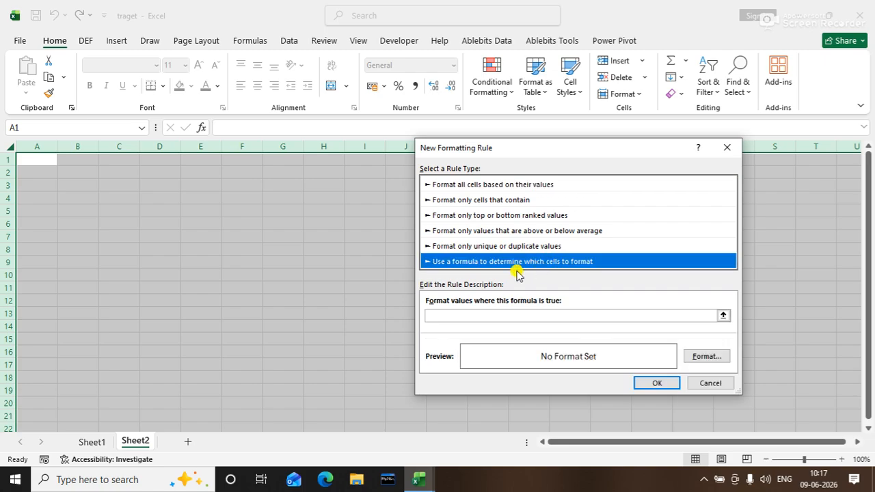
Set the rule's formula to =a1<>"" so that it targets every non-empty cell
left_click(492, 316)
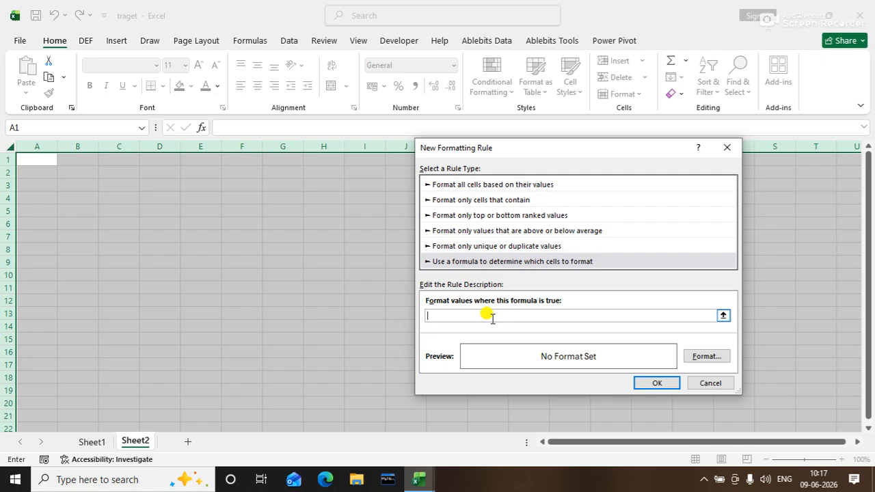
type("=")
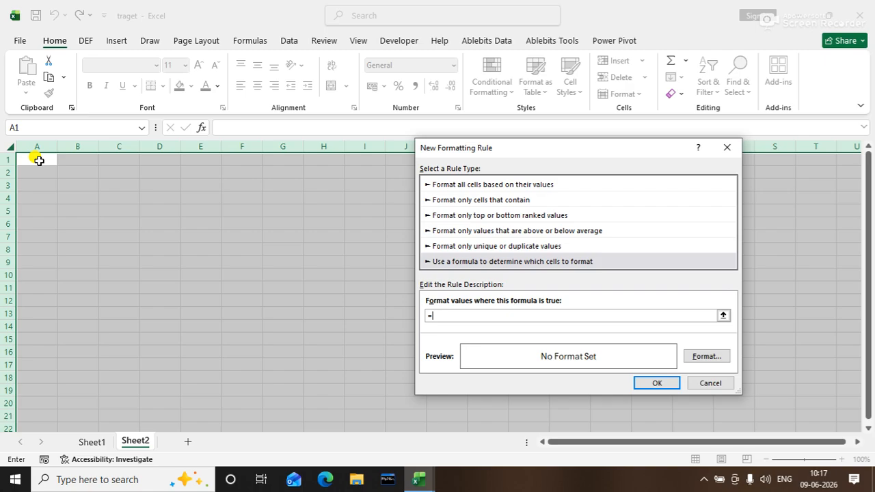
type("a1")
type("<>\"\"")
key("BackSpace")
key("BackSpace")
key("BackSpace")
key("BackSpace")
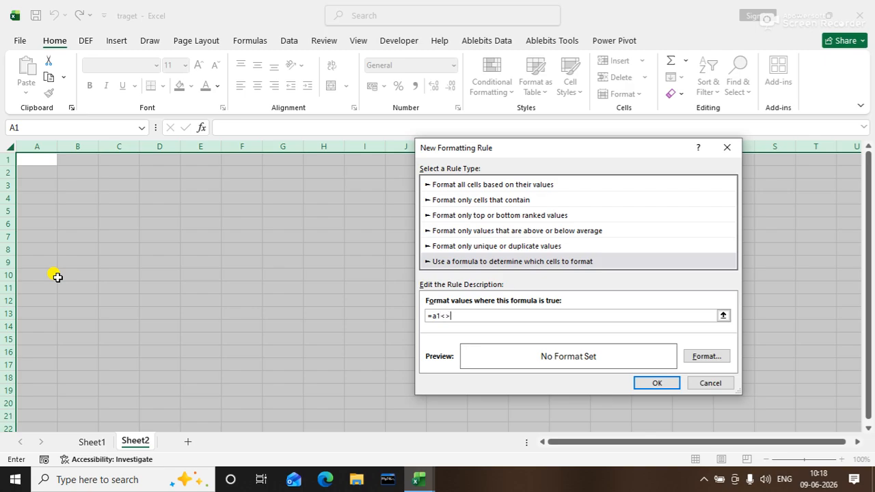
type("<>")
type("\"\"")
Give the rule's cell format an outline border
left_click(705, 356)
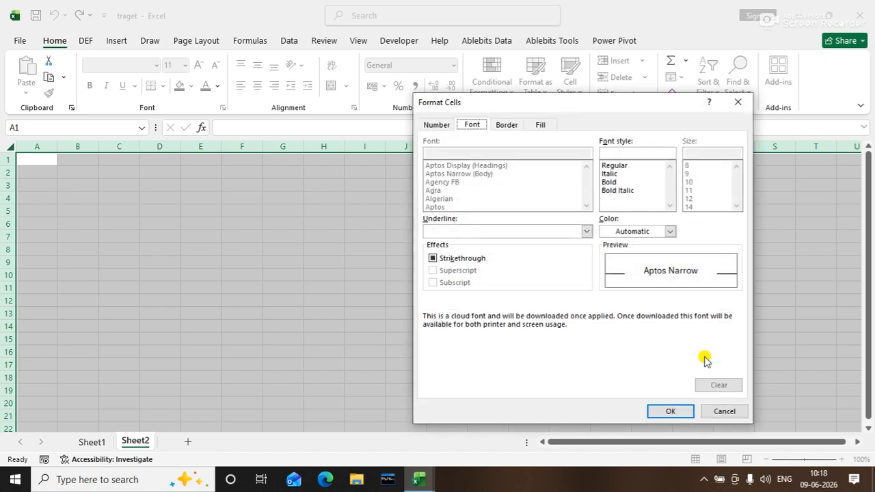
left_click(507, 122)
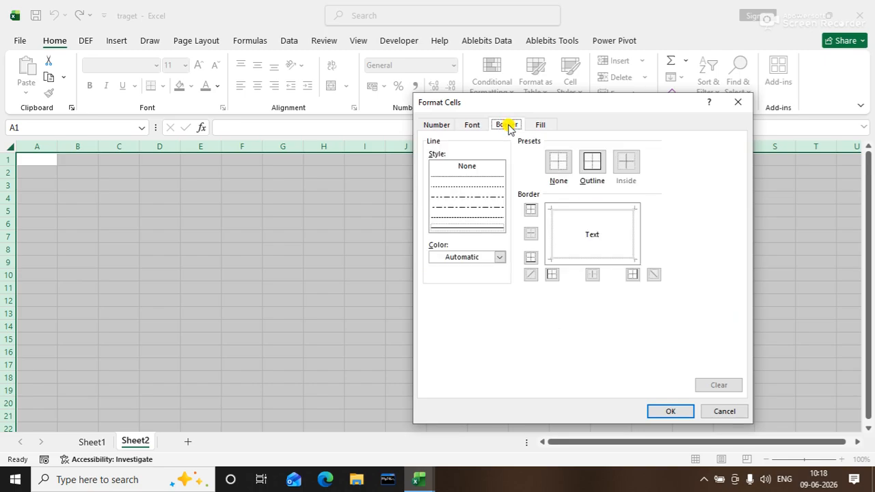
left_click(599, 168)
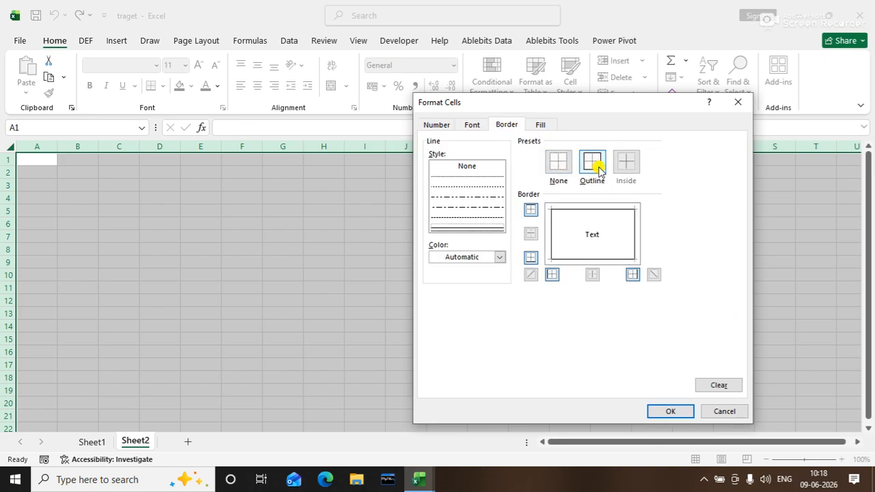
Add a bold font style and a very light gray fill to the rule's format and apply the rule
left_click(481, 126)
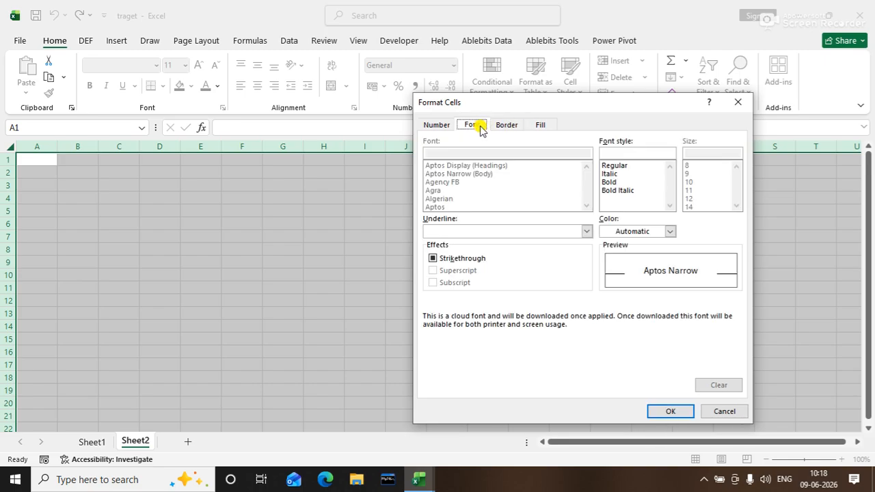
left_click(608, 181)
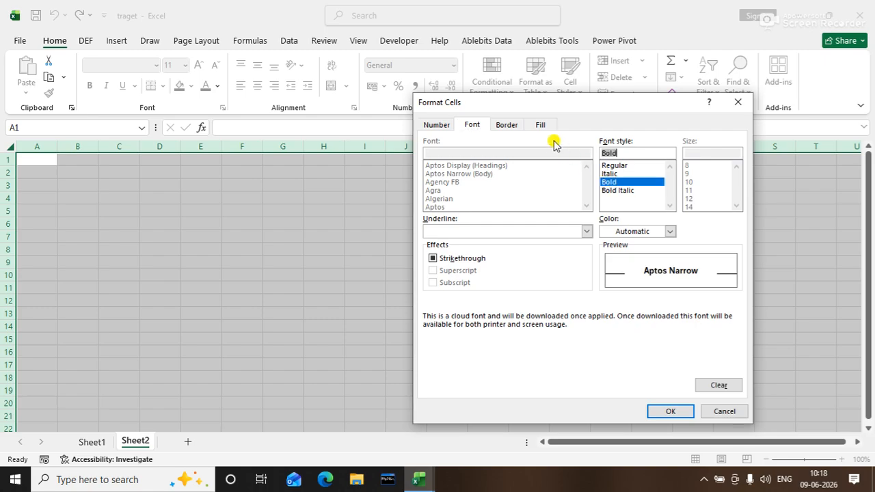
left_click(542, 125)
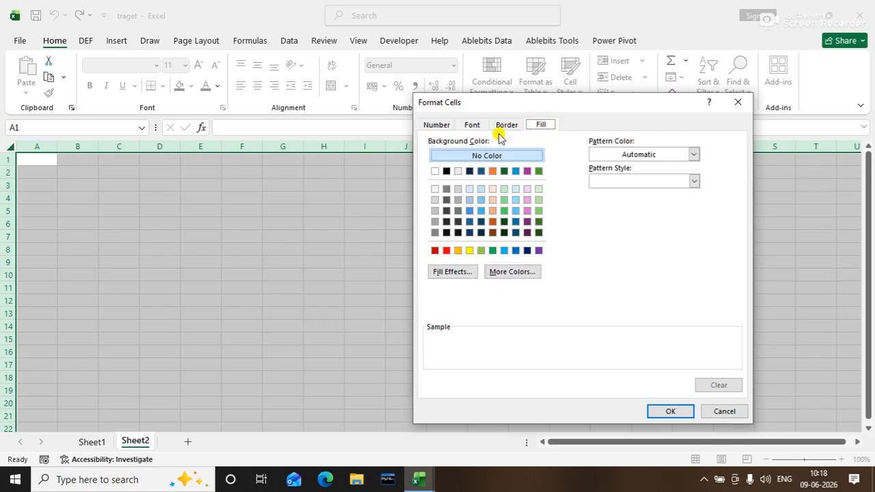
left_click(435, 189)
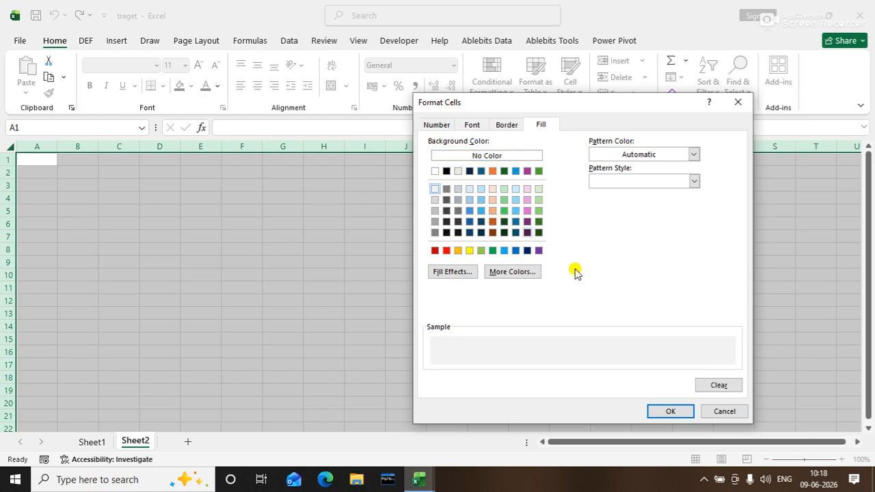
left_click(670, 411)
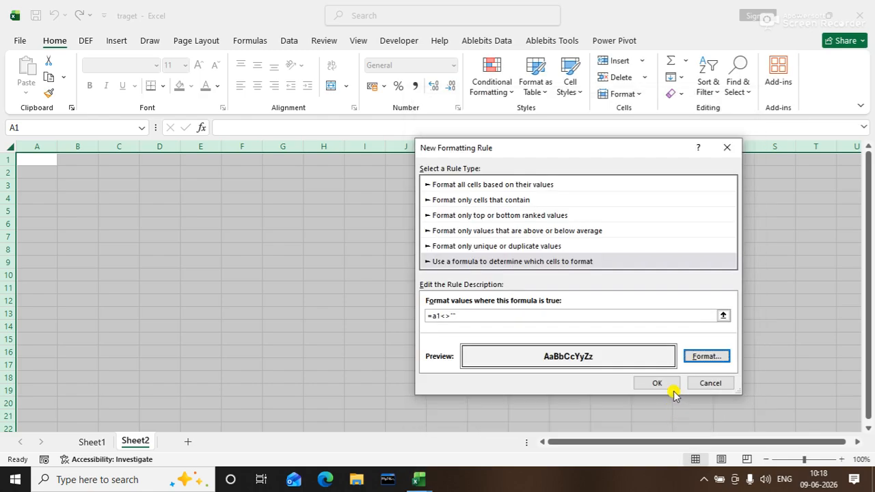
left_click(658, 382)
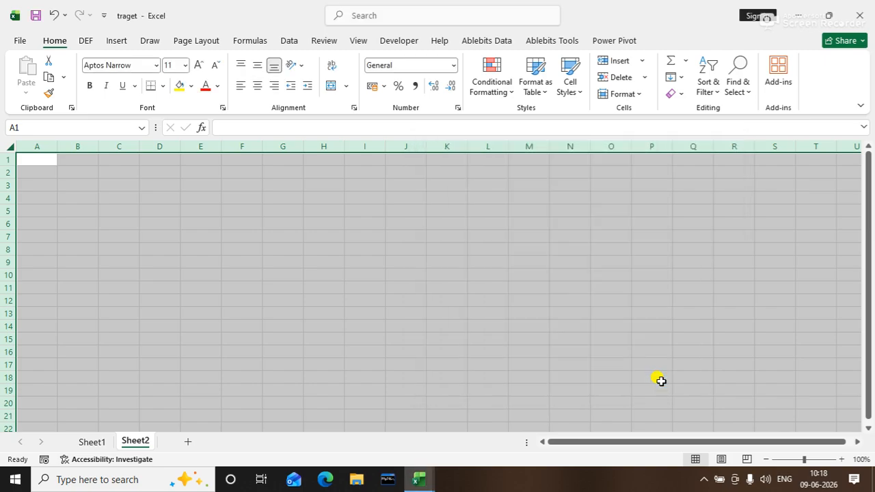
Enter the headers PN, PQ and PR in cells B2 to D2
left_click(193, 179)
left_click(77, 173)
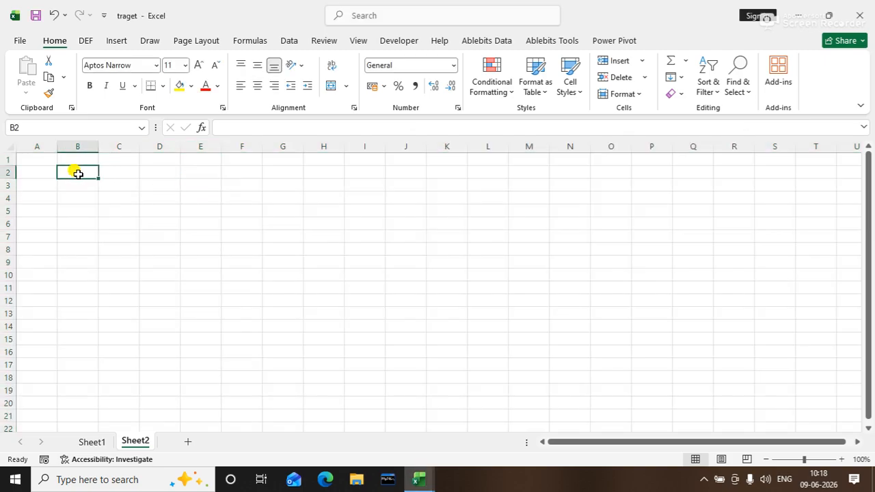
type("PQ")
key("BackSpace")
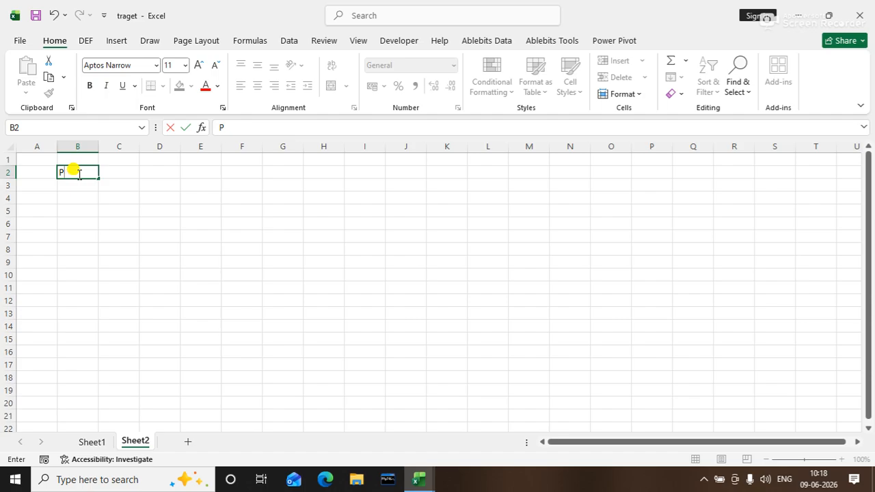
type("N")
key("Tab")
type("PQ")
key("Tab")
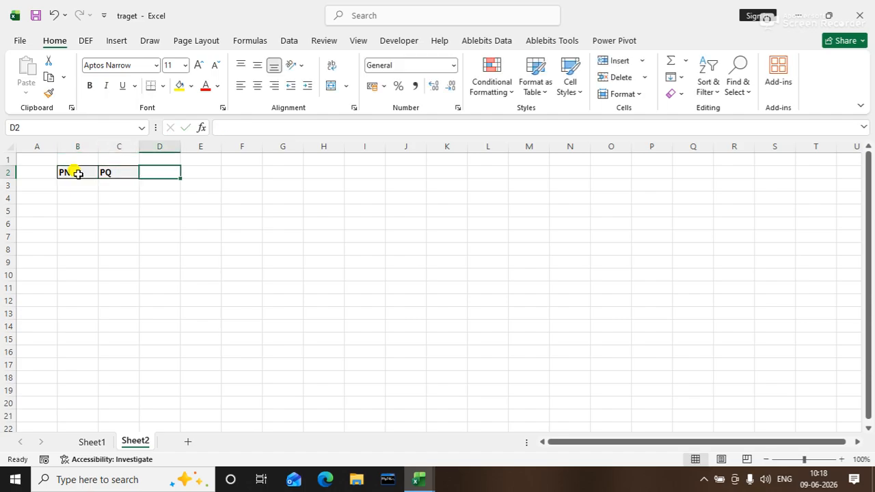
type("PR")
key("Tab")
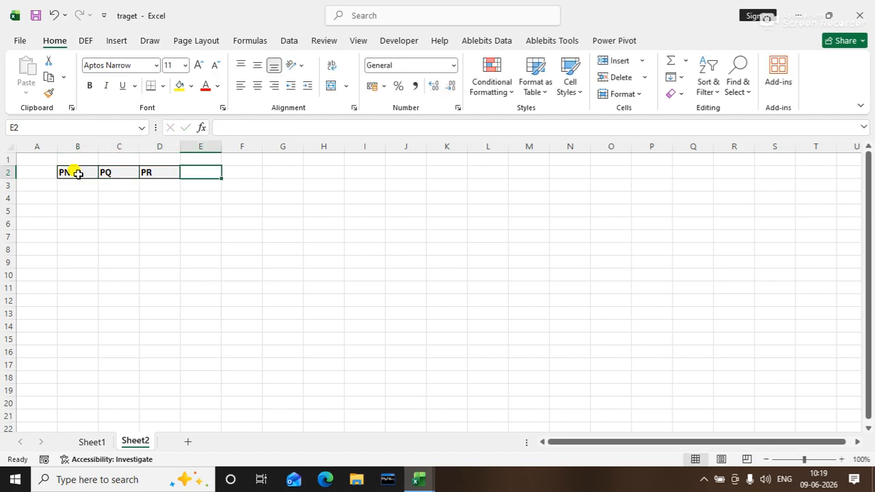
Complete the header row with AMOUNT, GST and PAMT in cells E2 to G2
type("G")
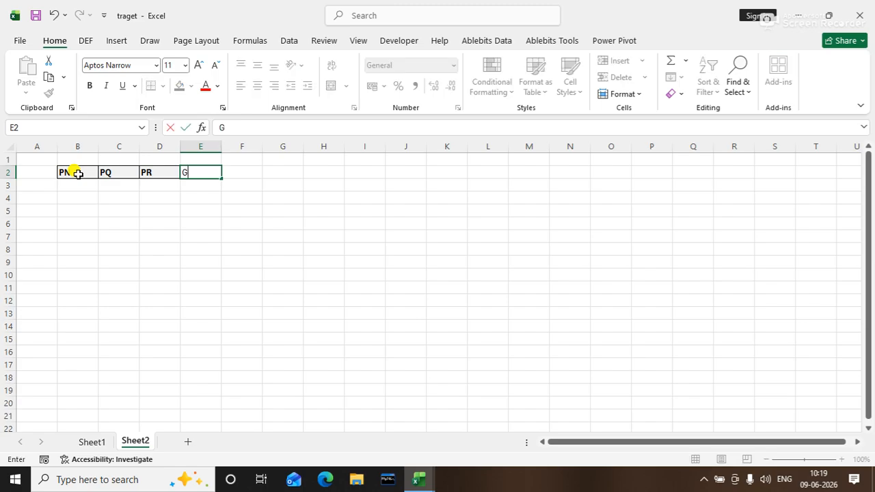
key("BackSpace")
type("AMOUNT")
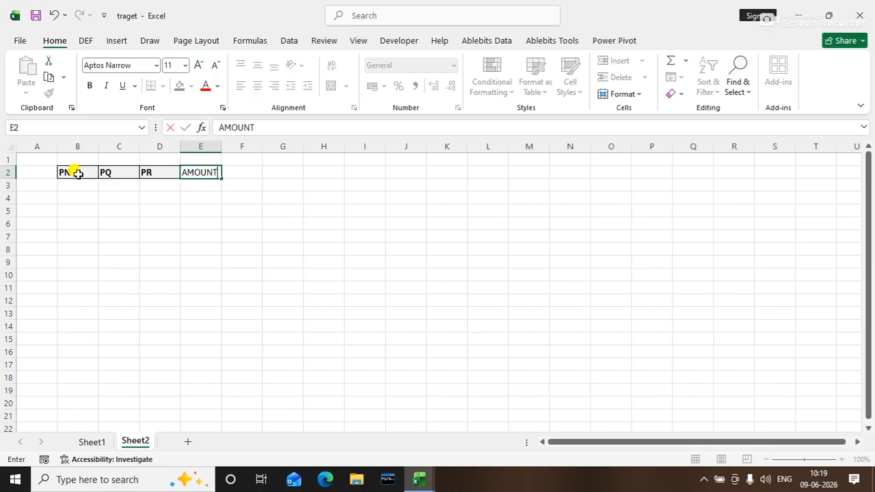
key("Tab")
type("GST")
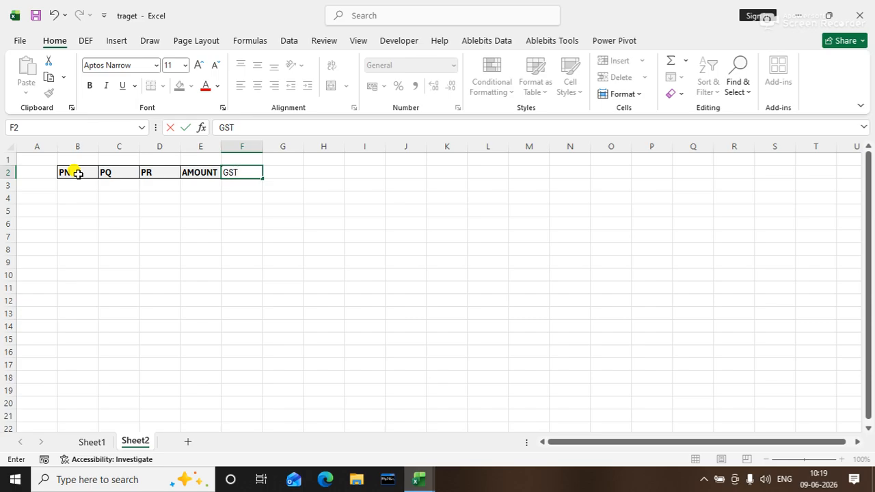
key("Tab")
type("P")
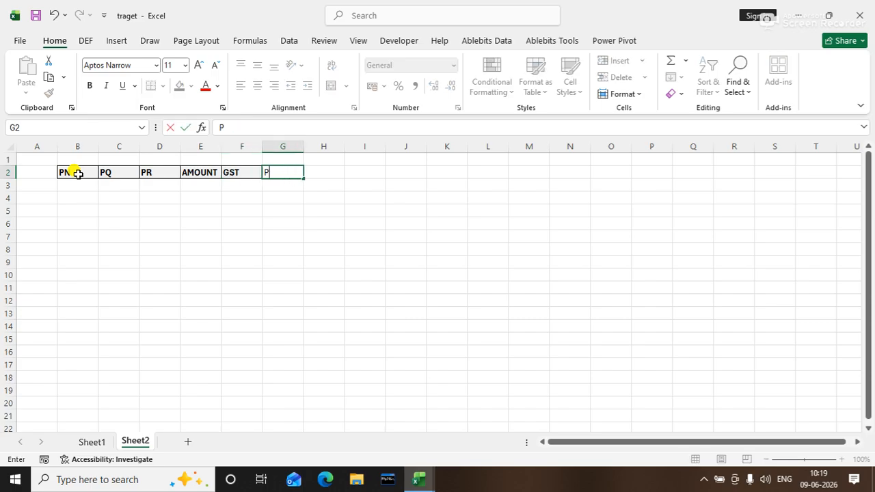
type("AMT")
key("Return")
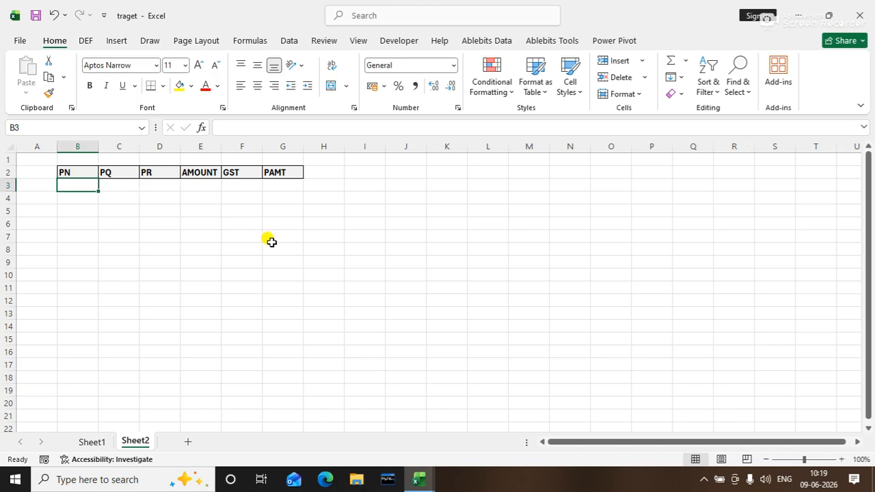
Test the formatting rule by deleting the PAMT header from G2 and entering PAMT there again
left_click(276, 169)
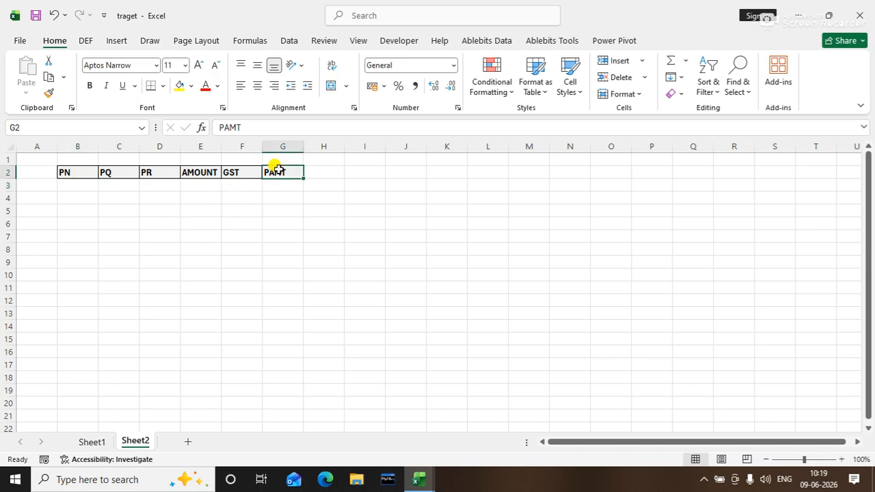
key("Delete")
key("Down")
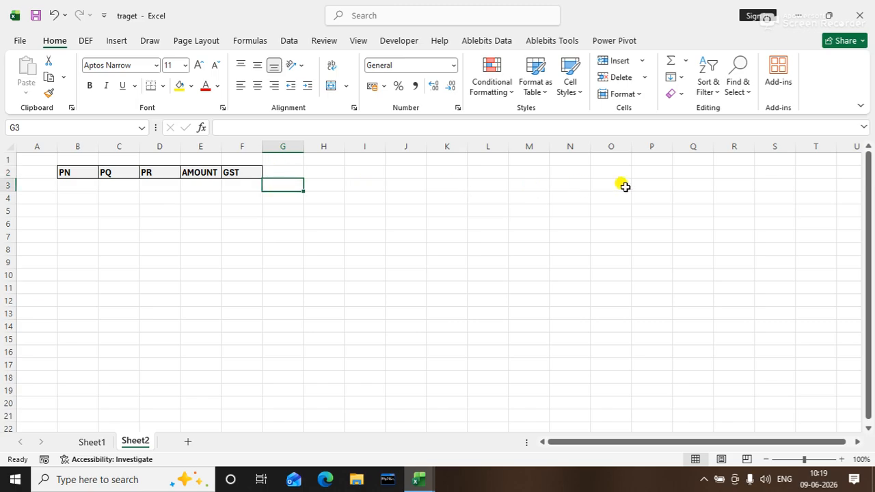
key("Up")
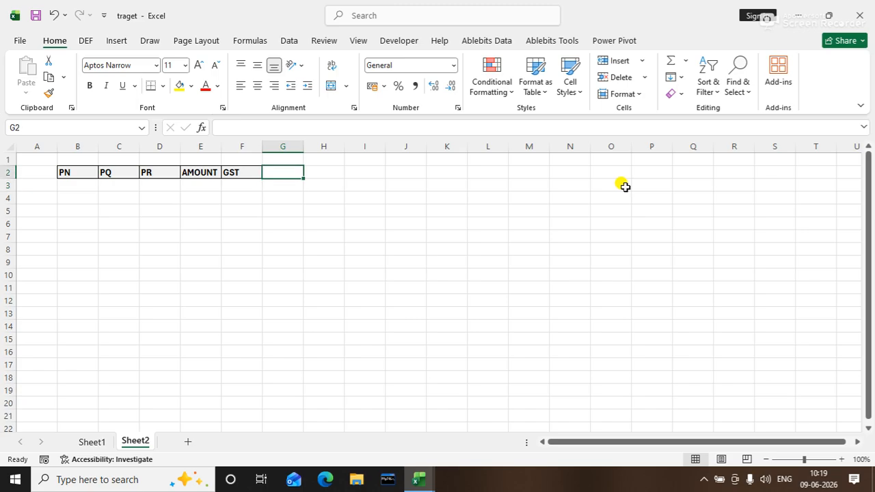
type("PAMT")
key("Return")
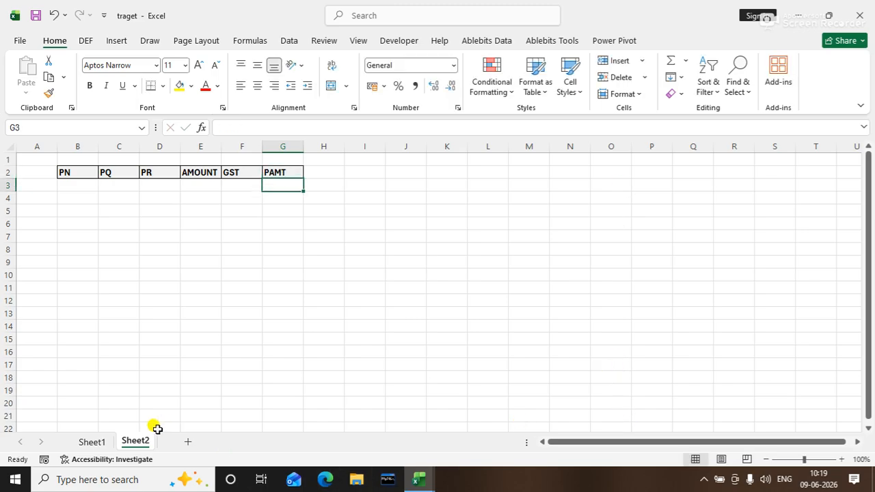
On Sheet1, highlight the border and background topics in C7:D7 with a yellow fill
left_click(101, 444)
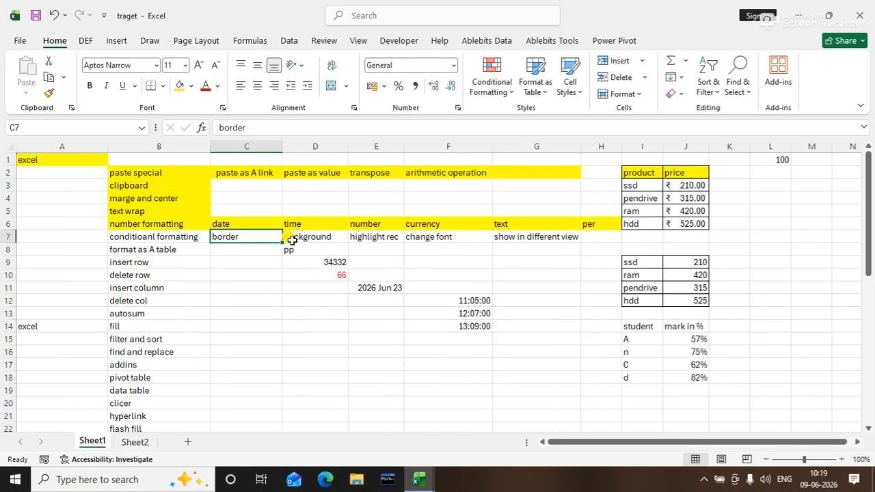
left_click_drag(256, 237, 309, 237)
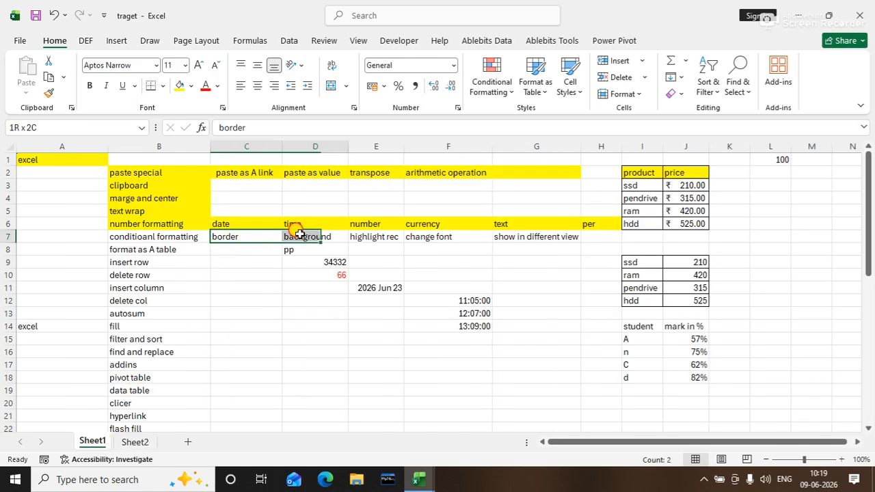
left_click(178, 86)
left_click(335, 301)
left_click(350, 350)
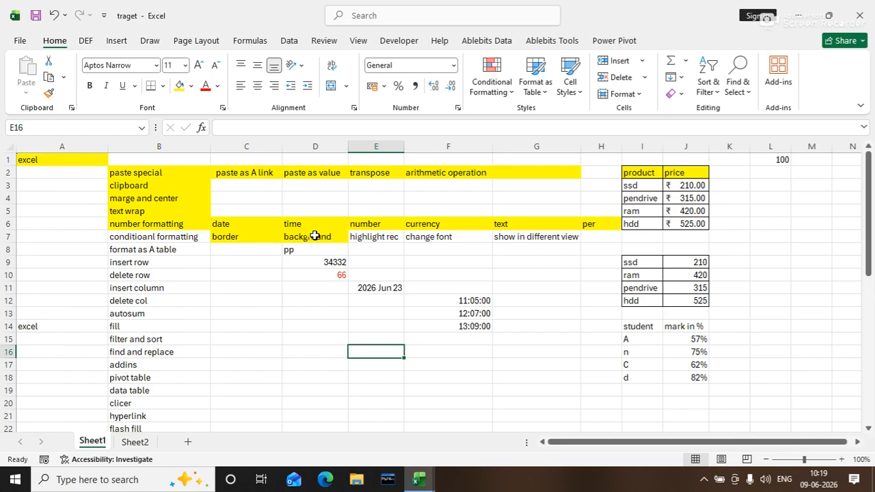
Back on Sheet2, enter the products SSD, HDD and PENDRIVE under PN in B3:B5
left_click(140, 443)
left_click(91, 188)
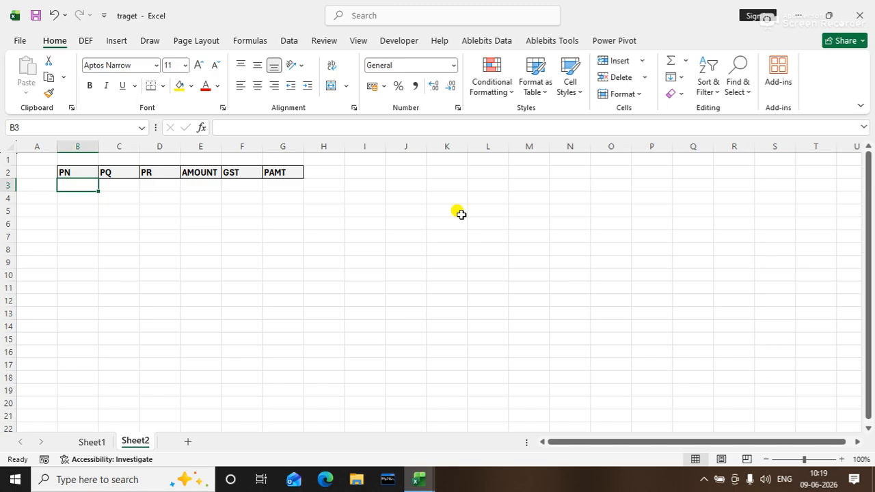
type("SSD")
key("Return")
type("HDD")
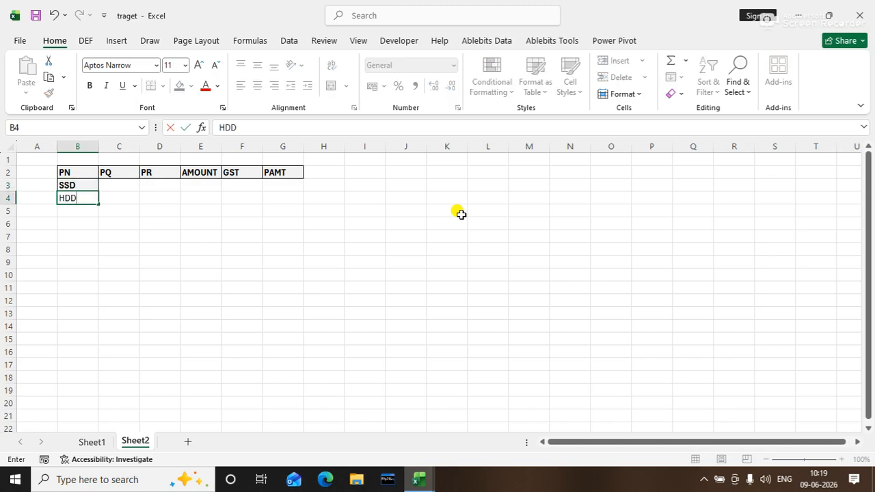
key("Return")
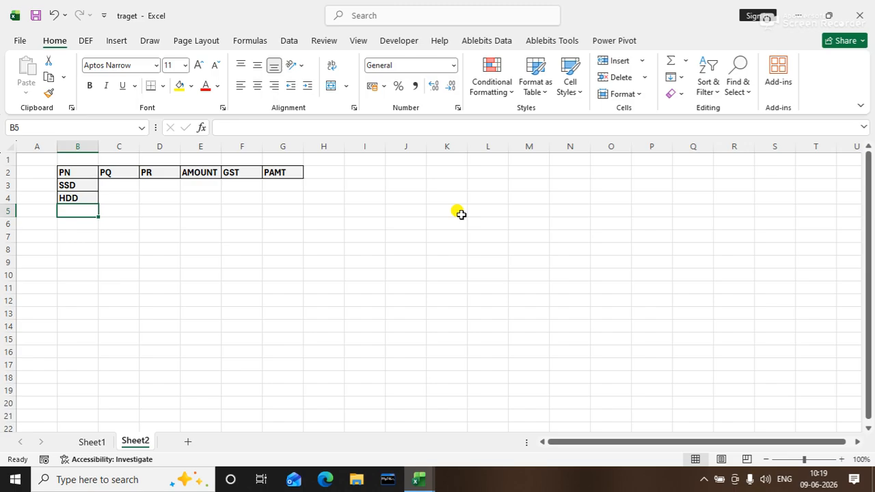
type("PENDRIVE")
key("Return")
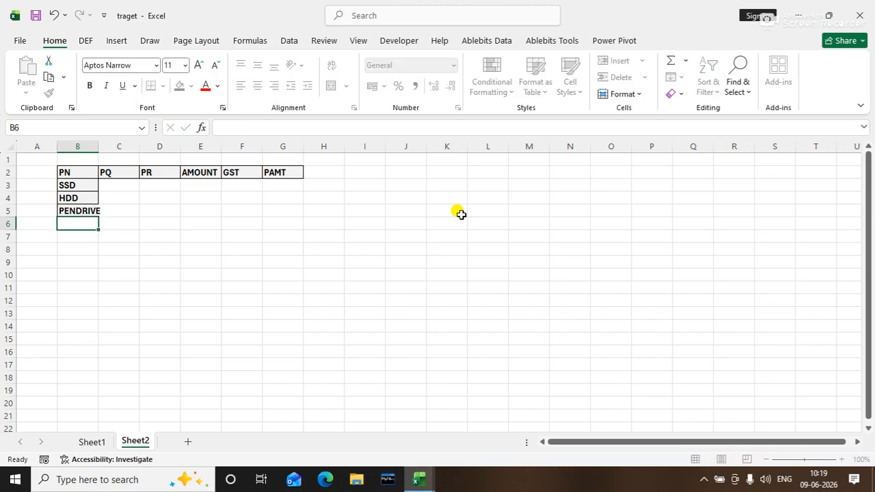
Continue the PN column with SSD, LAPTOP, PRINTER and SSD in B6:B9
type("SSD")
key("Return")
type("LAPTOP")
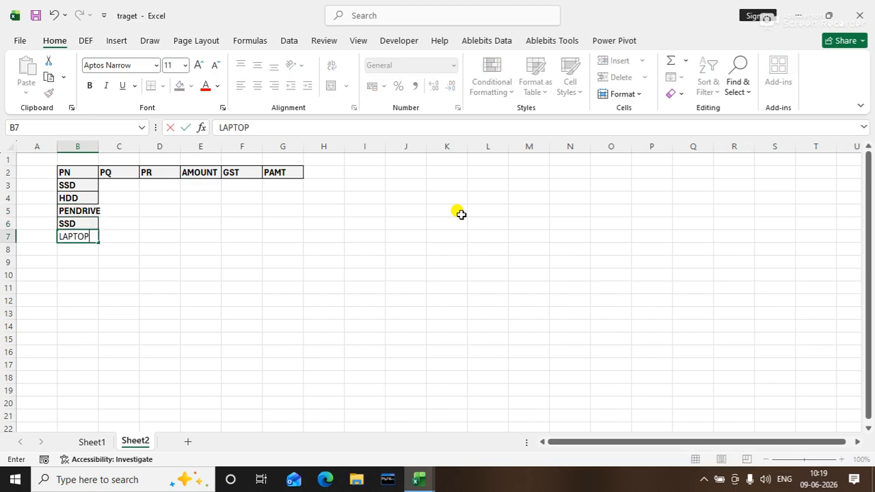
key("Return")
type("PRINTER")
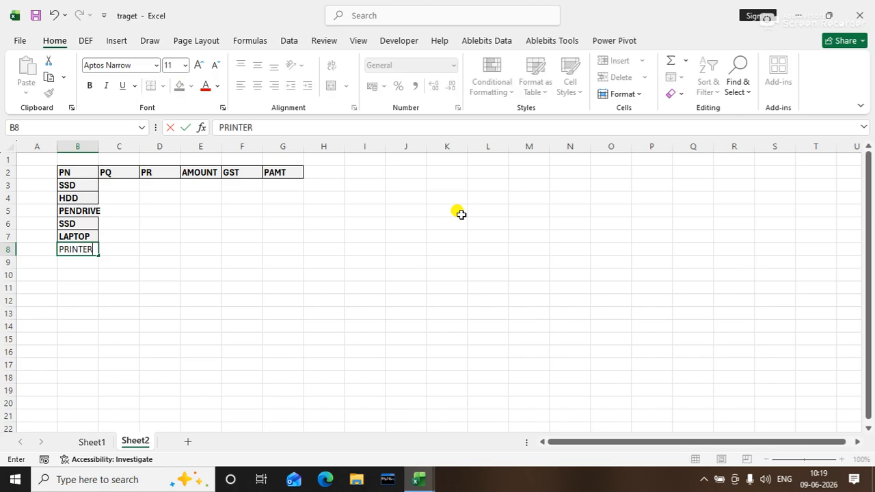
key("Return")
type("SSD")
key("Return")
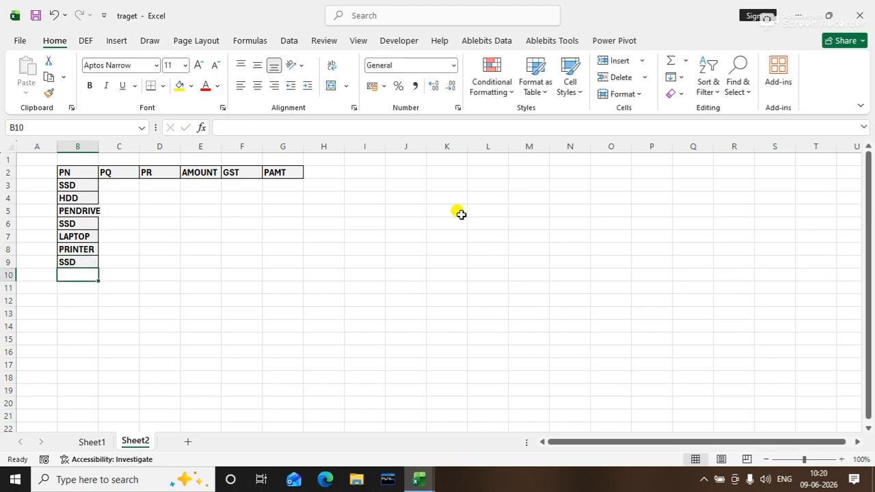
Enter HDD, PRINTER and LAPTOP in B10:B12 and autofit the width of column B
type("HDD")
key("Return")
type("P")
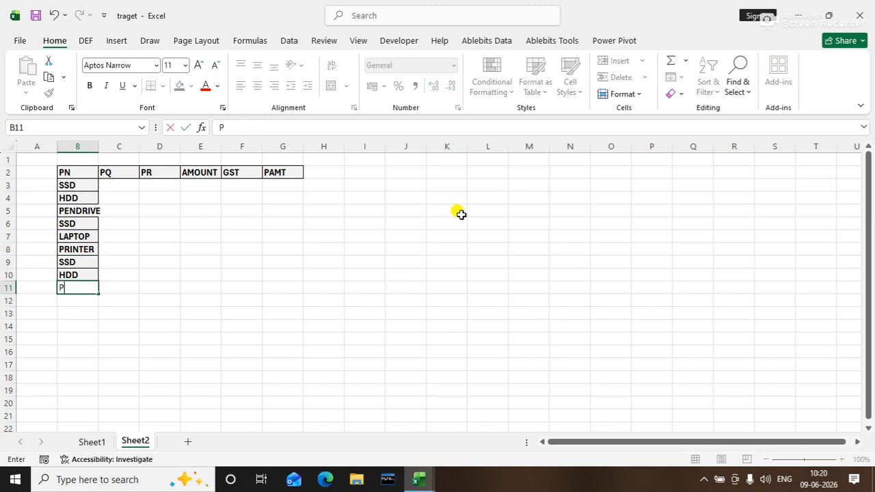
type("RINTER")
key("Return")
type("LAPTOP")
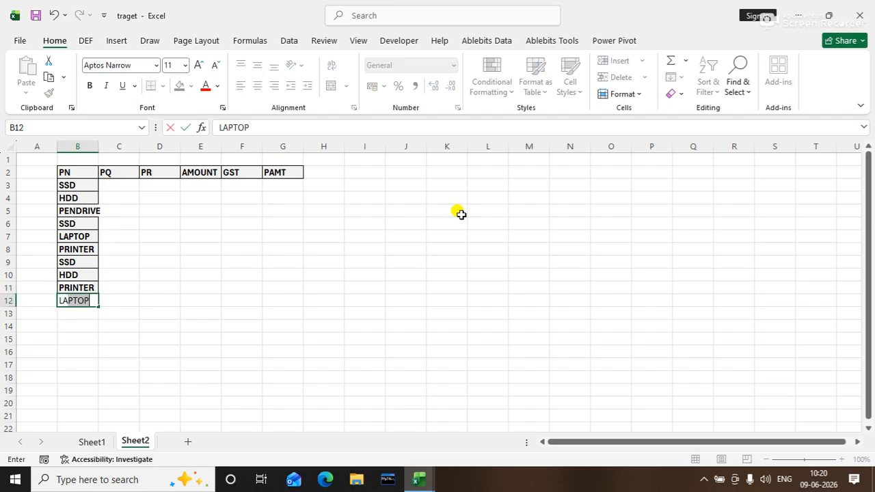
key("Return")
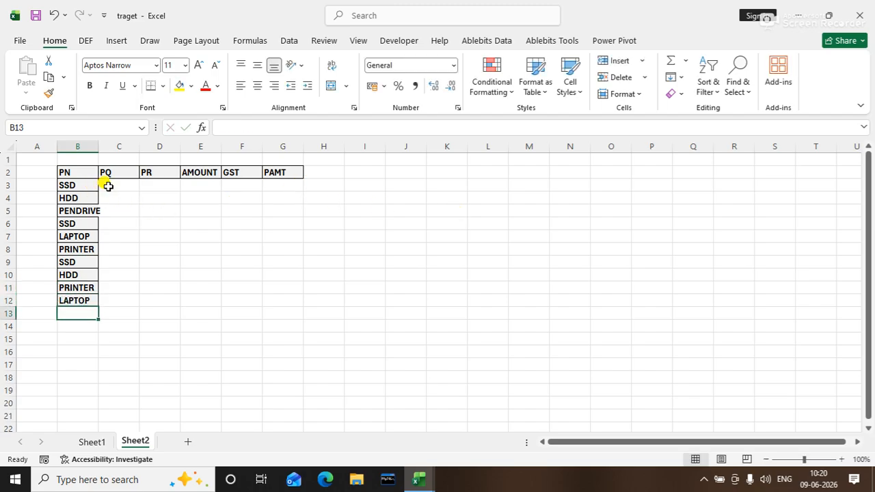
double_click(99, 146)
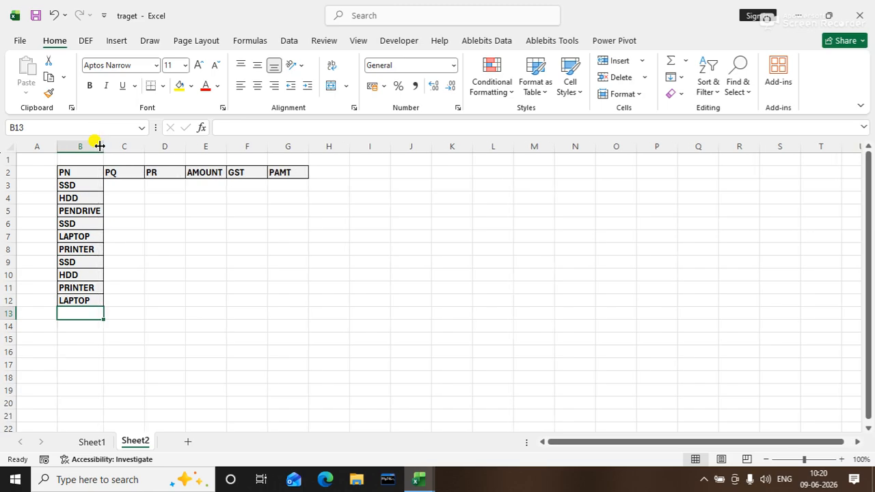
Enter the quantities 12, 13 and 15 under PQ in C3:C5
left_click(124, 186)
type("12")
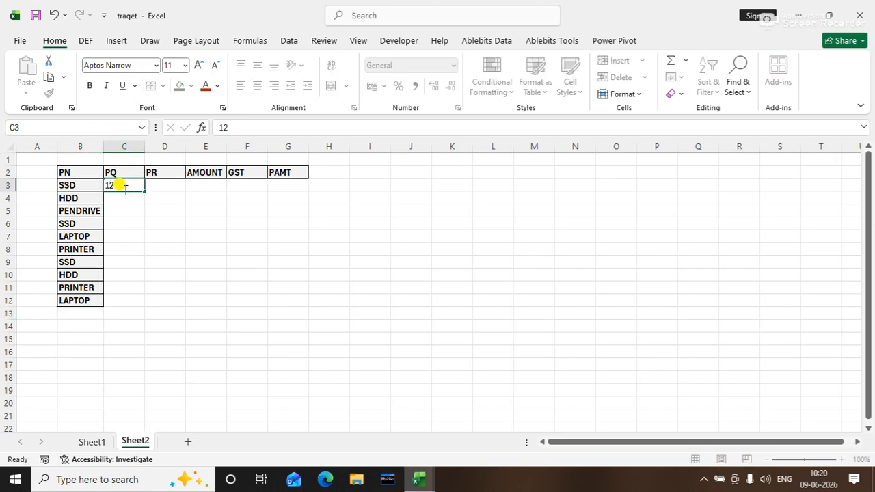
key("Return")
type("13")
key("Return")
type("145")
key("Return")
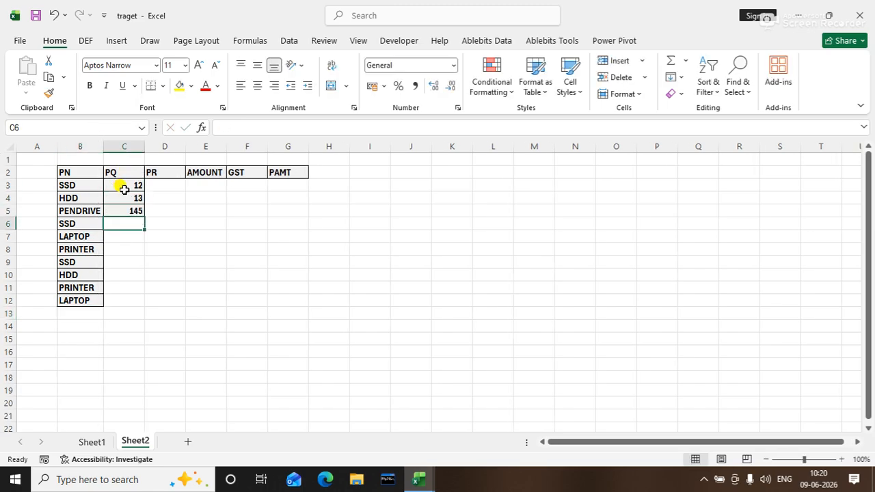
key("Up")
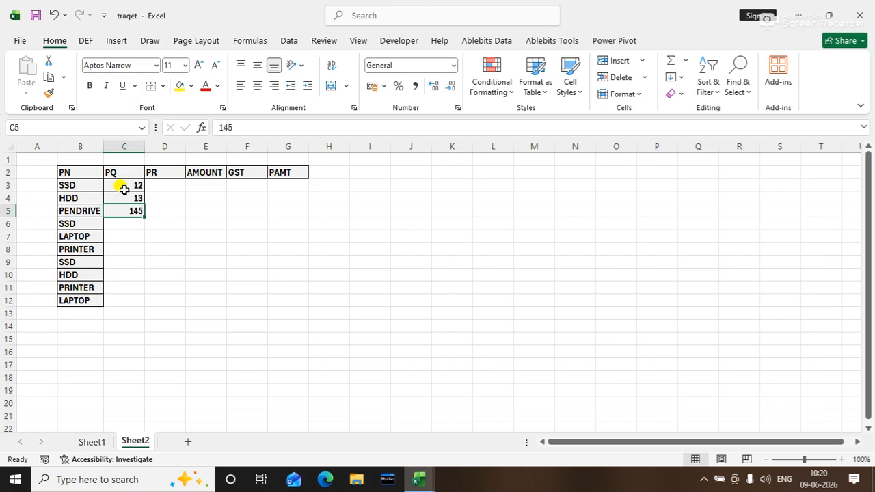
type("15")
key("Return")
Enter the quantities 20, 14 and 38 in C6:C8
type("2")
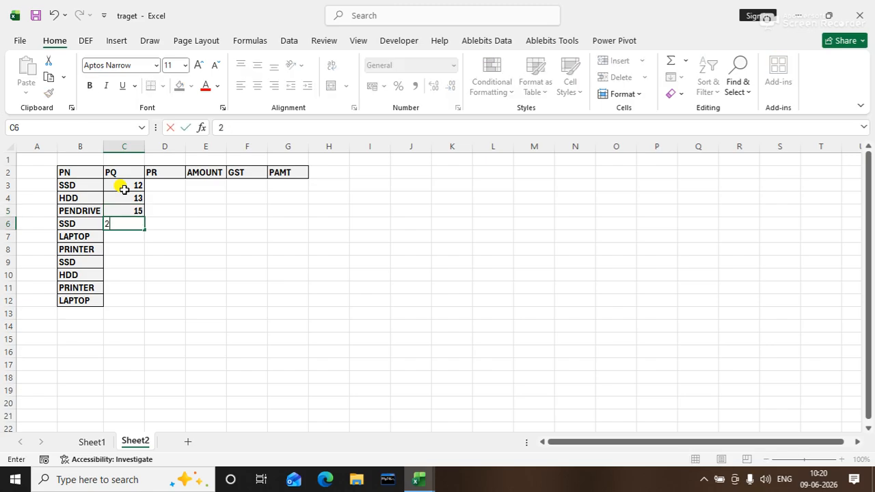
type("0")
key("Return")
type("14")
key("Return")
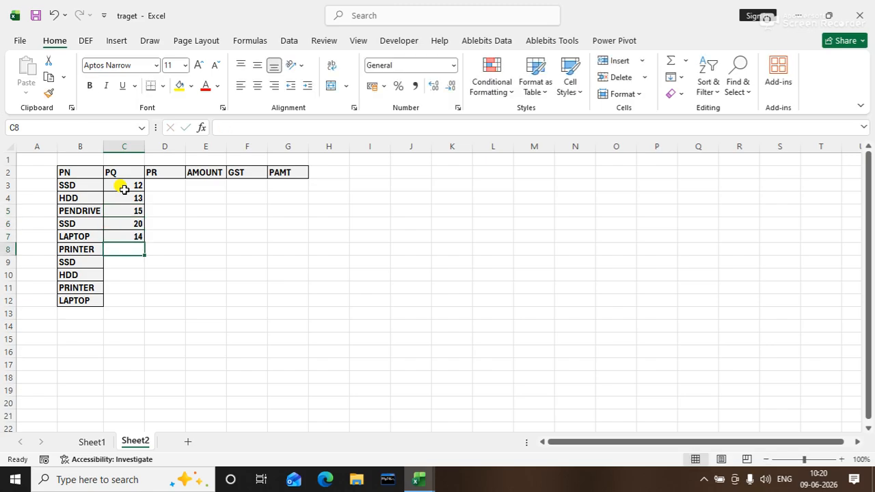
type("38")
key("Return")
Continue the PQ column with the quantities 79, 90 and 20 in C9:C11
type("79")
key("Return")
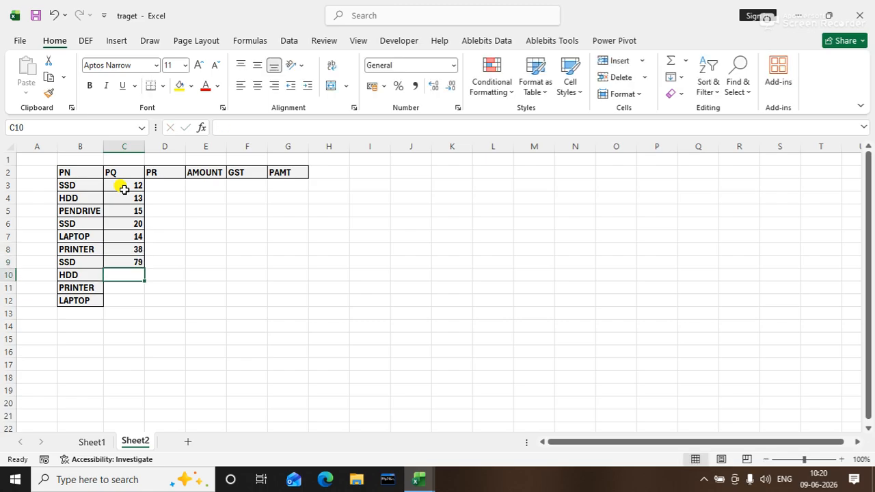
type("90")
key("Return")
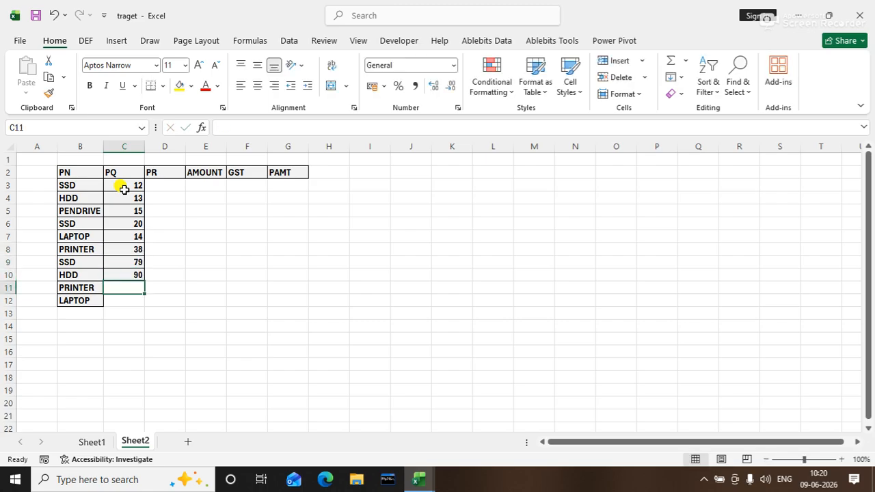
type("20")
key("Return")
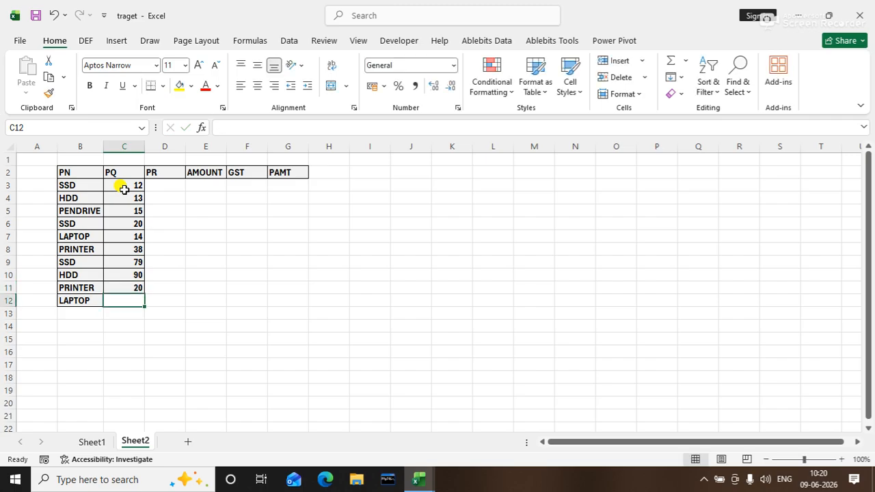
Enter the quantity 12 in C12 and the PR prices 2000, 3000 and 200 in D3:D5
type("12")
key("Return")
left_click(168, 188)
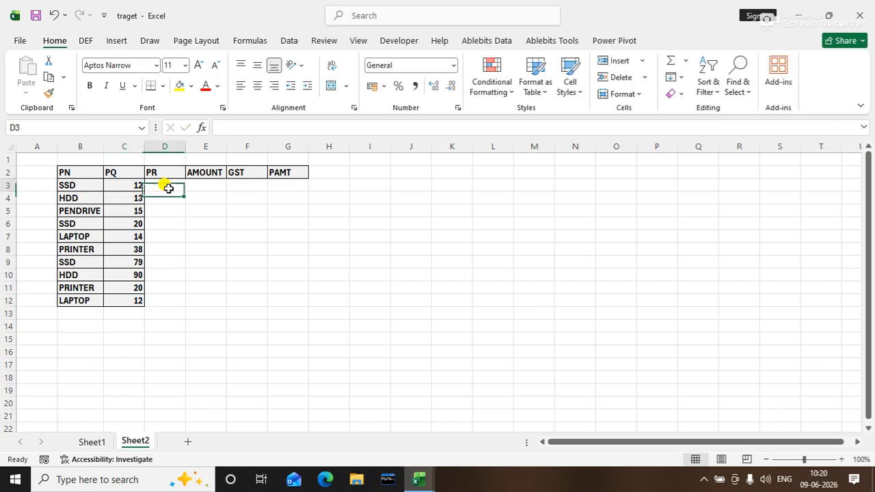
type("2000")
key("Return")
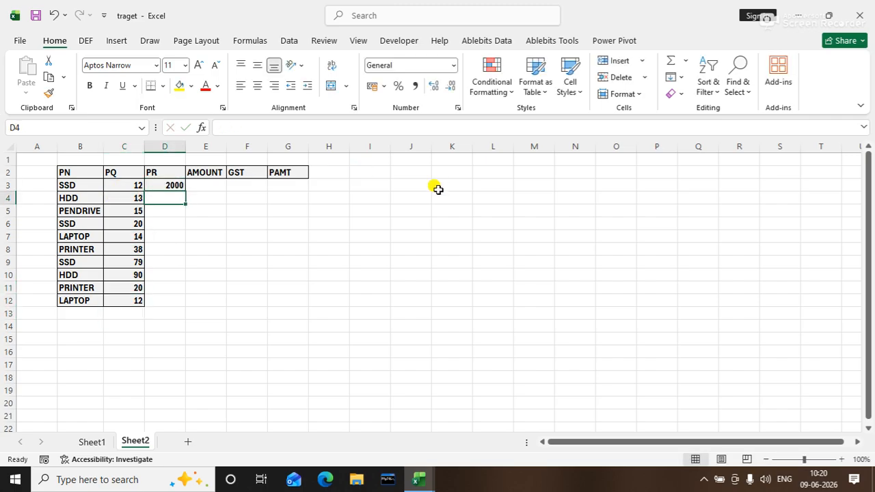
type("3000")
key("Return")
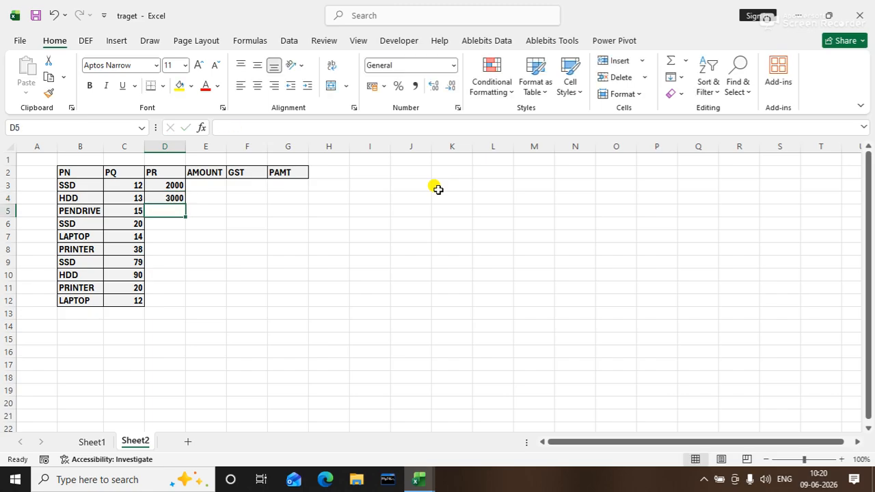
type("200")
key("Return")
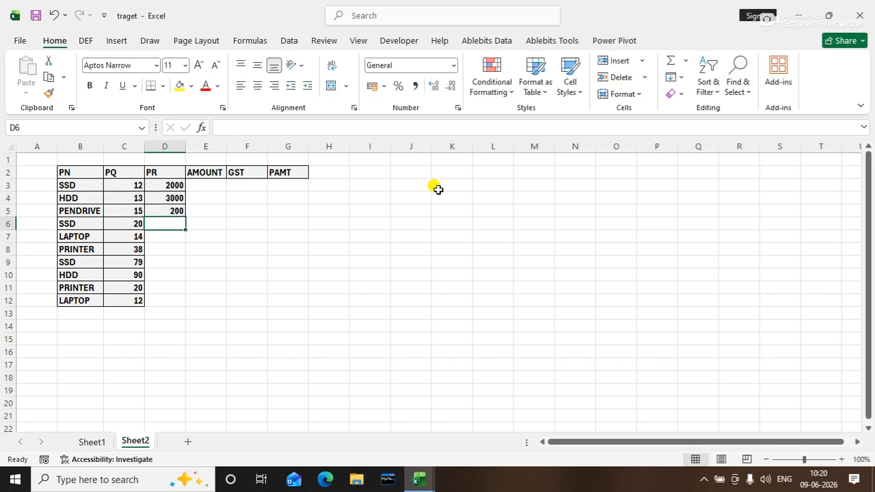
Enter the prices 2000, 50000 and 5000 in D6:D8 of the PR column
type("2000")
key("Return")
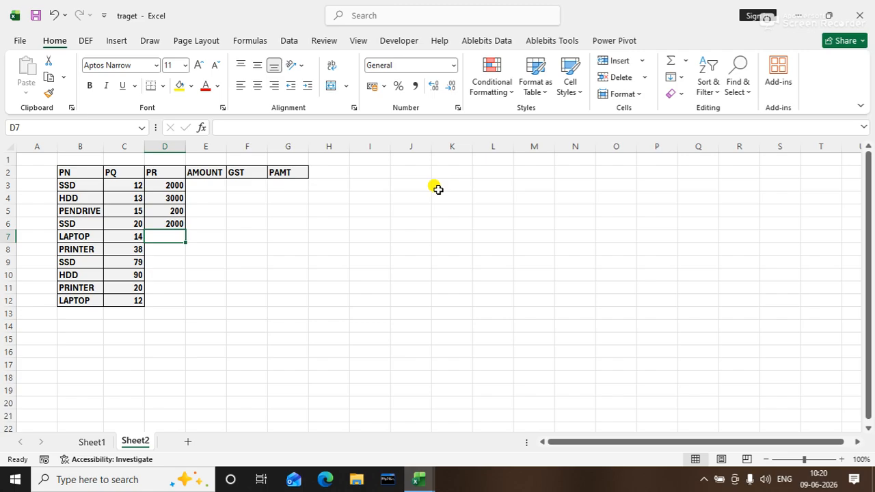
type("50000")
key("Return")
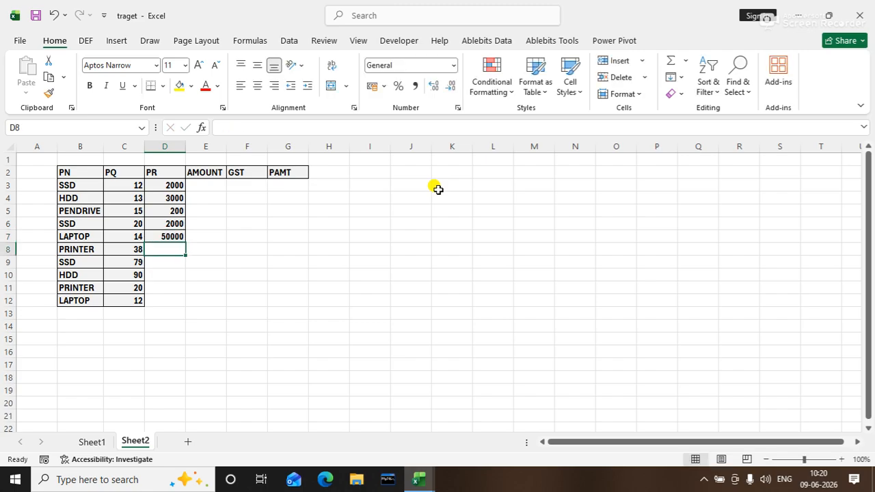
type("5000")
key("Return")
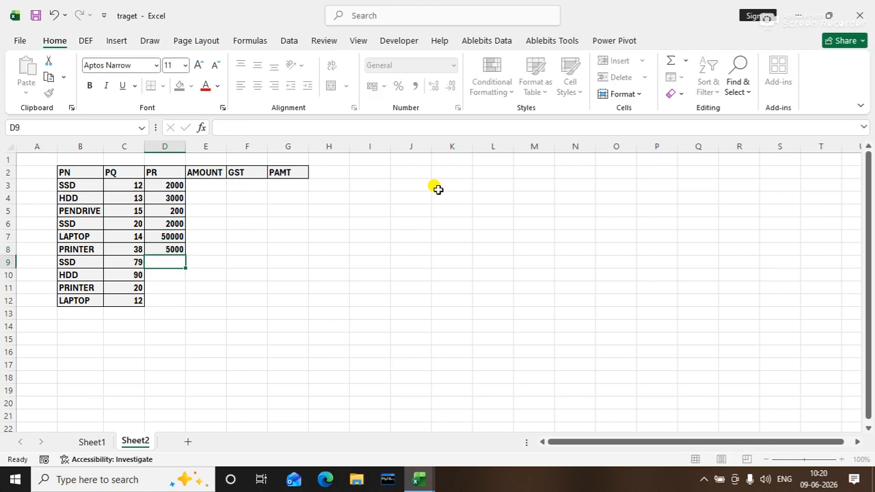
Complete the PR column with the prices 4000, 3000, 7000 and 70000 in D9:D12
type("4000")
key("Return")
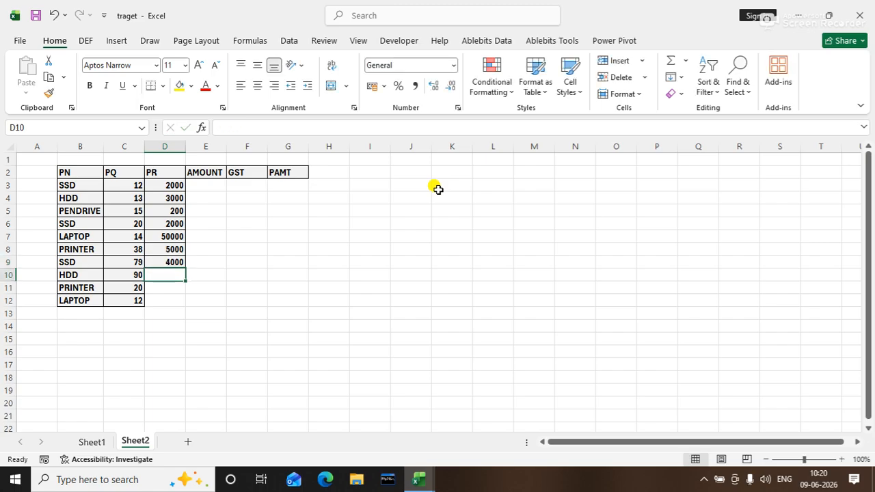
type("3000")
key("Return")
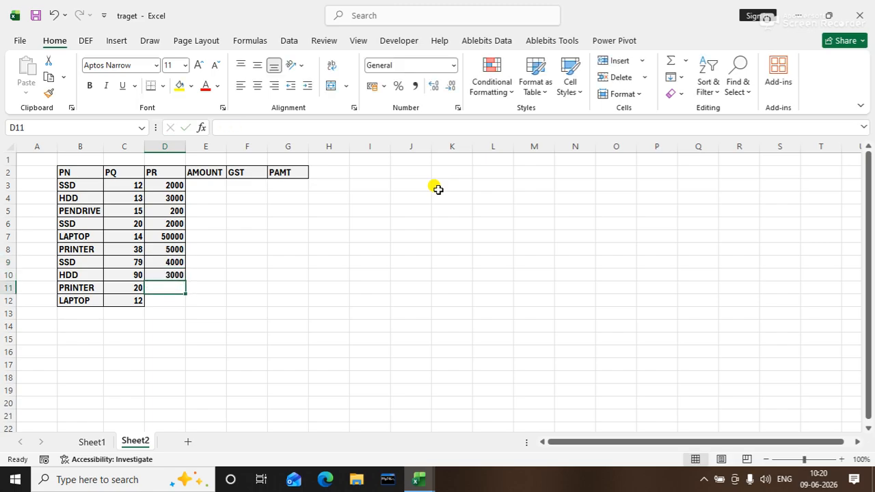
type("7000")
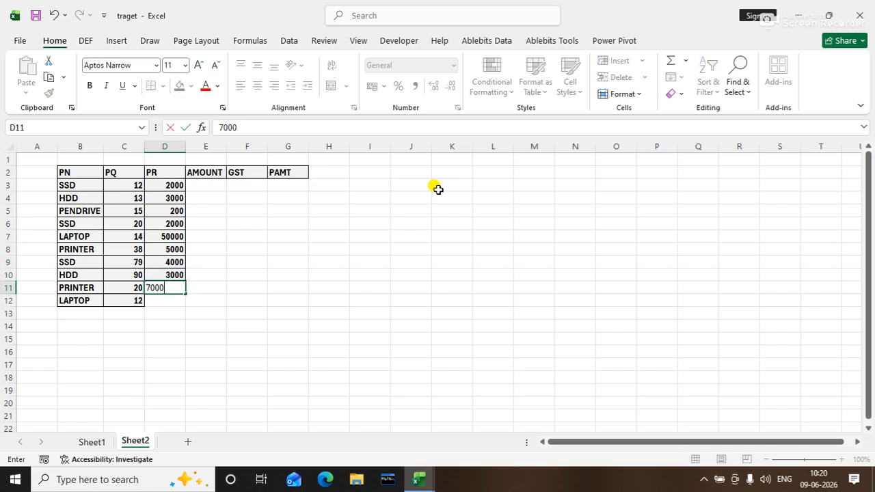
key("Return")
type("700")
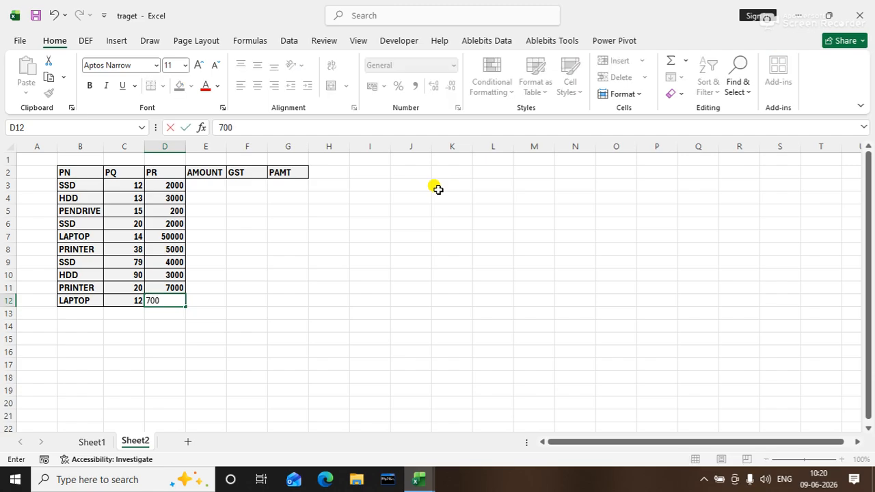
type("00")
key("Return")
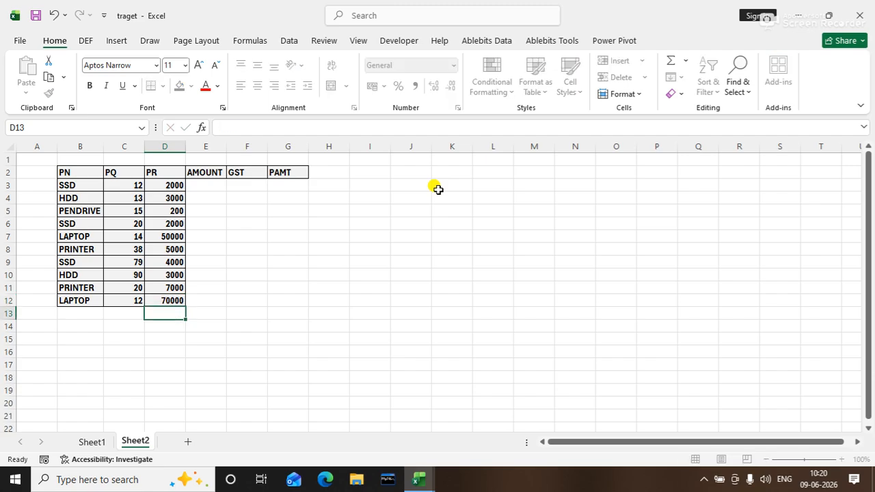
Calculate AMOUNT in E3 with the formula =C3*D3 and fill it down to E12
left_click(211, 183)
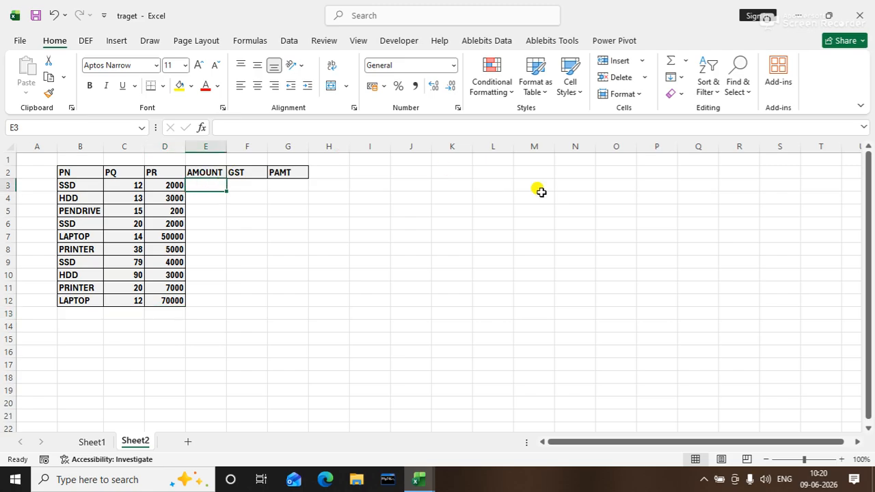
type("=")
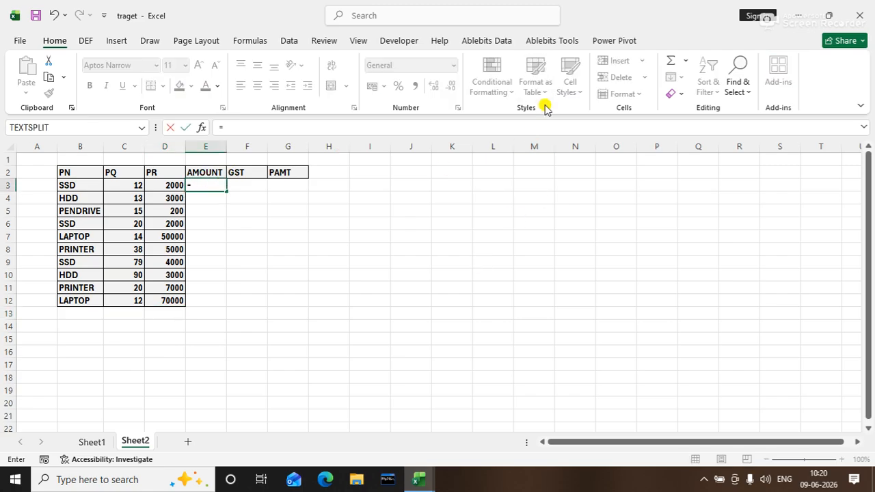
left_click(136, 186)
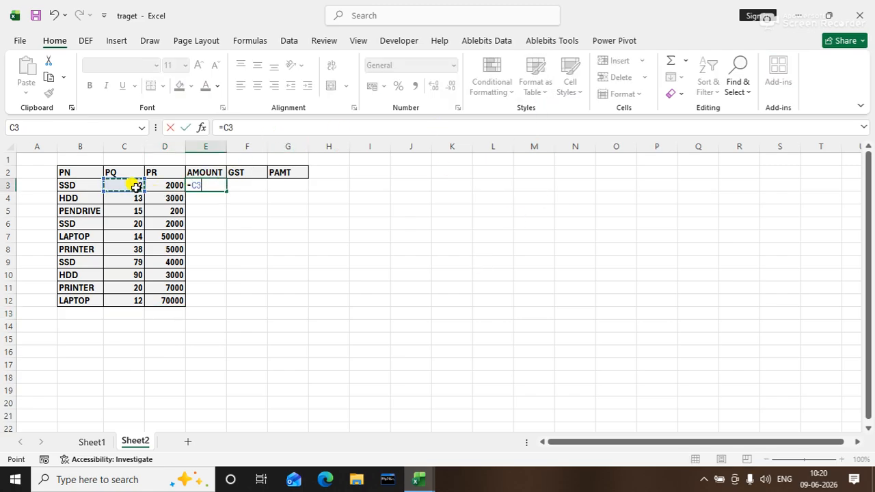
type("*")
left_click(162, 185)
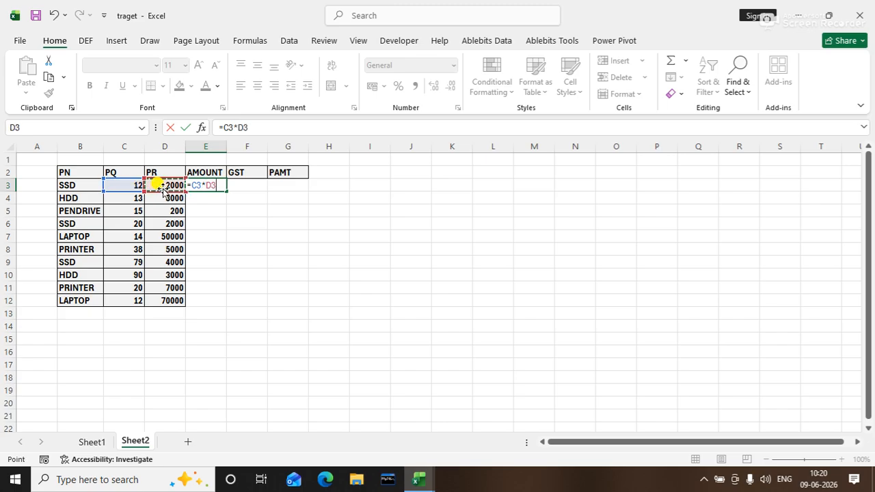
key("Return")
left_click(203, 188)
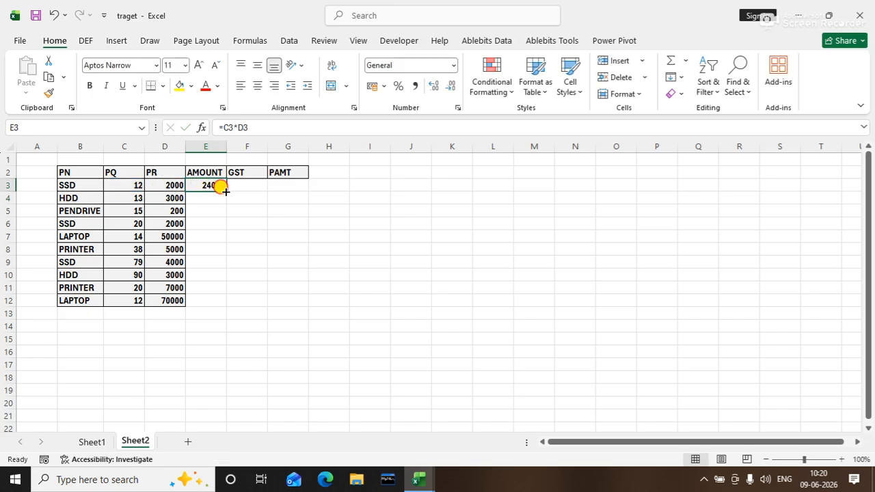
double_click(226, 192)
left_click(285, 226)
Calculate GST in F3 with the formula =E3*18/100 and fill it down to F12
left_click(240, 186)
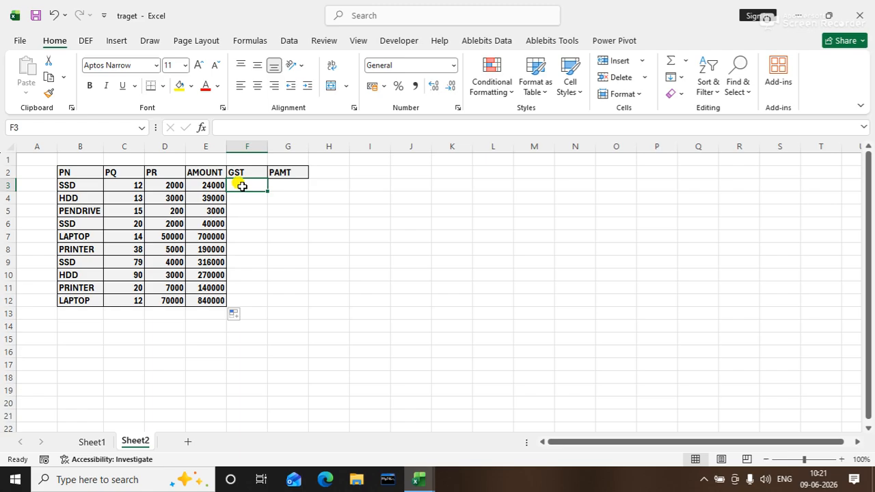
type("=")
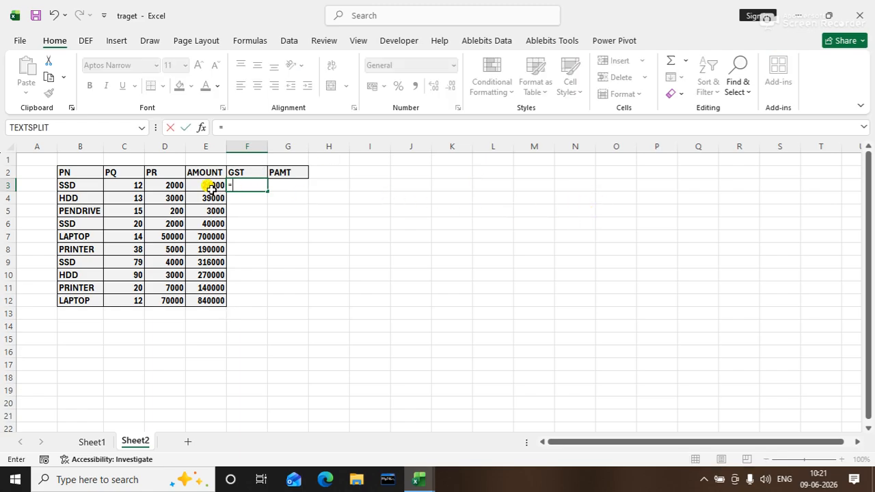
left_click(207, 185)
type("*18")
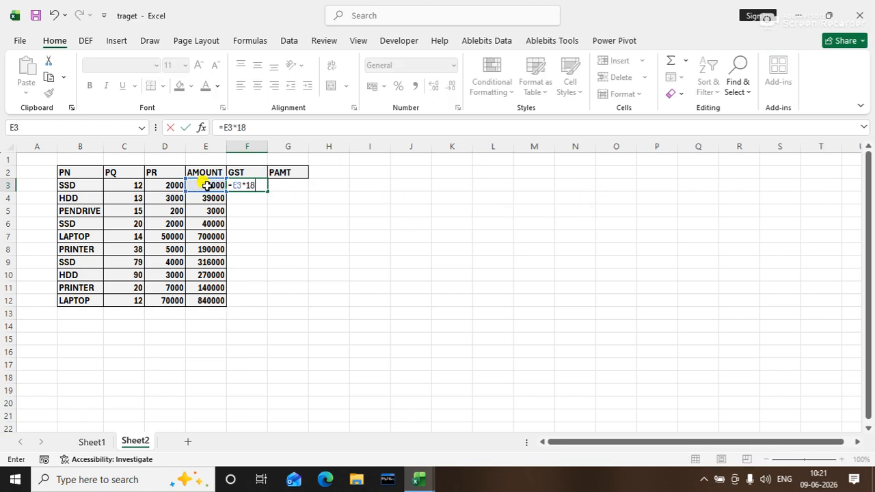
type("/100")
key("Return")
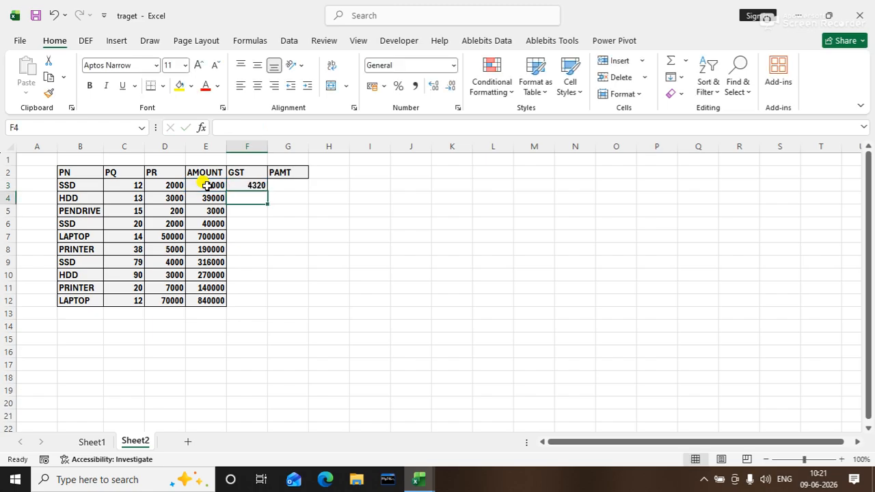
left_click(244, 184)
double_click(268, 192)
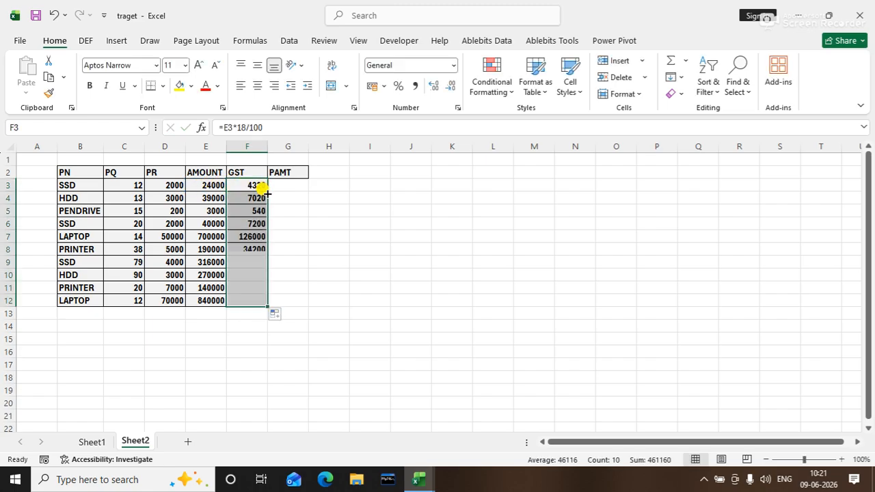
Calculate PAMT in G3 with the formula =E3+F3 and fill it down to G12
left_click(279, 185)
type("=")
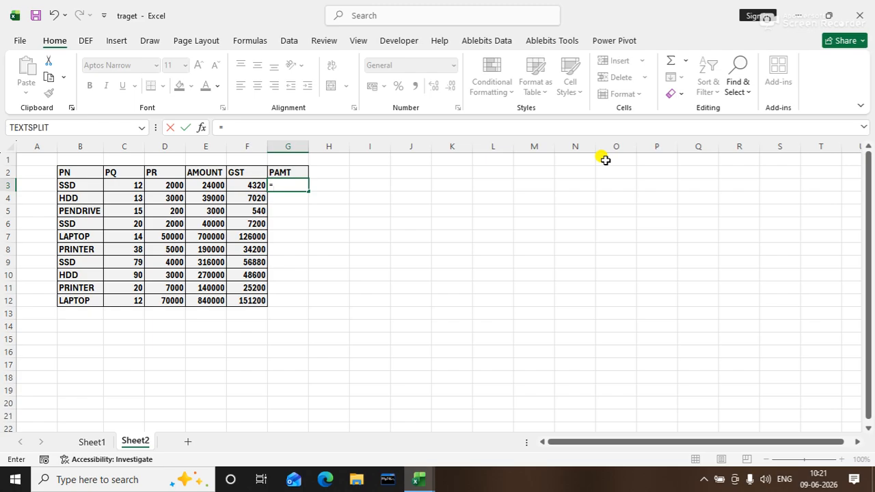
left_click(215, 185)
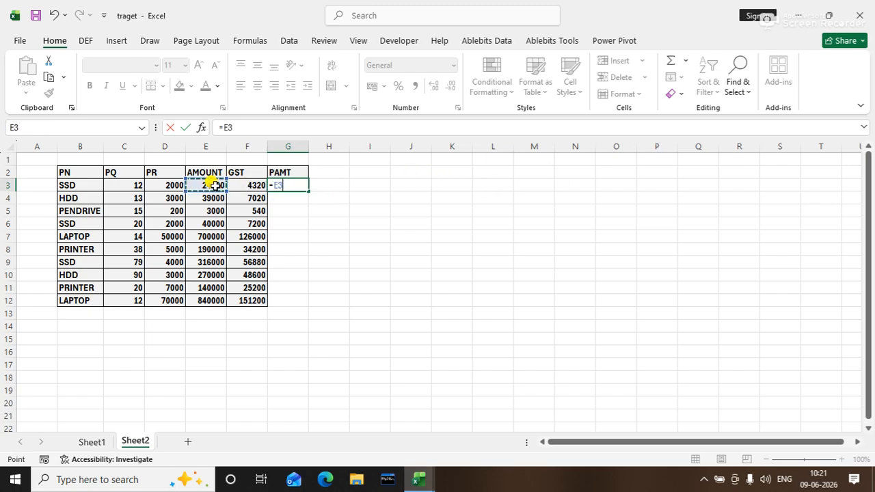
type("+")
left_click(239, 186)
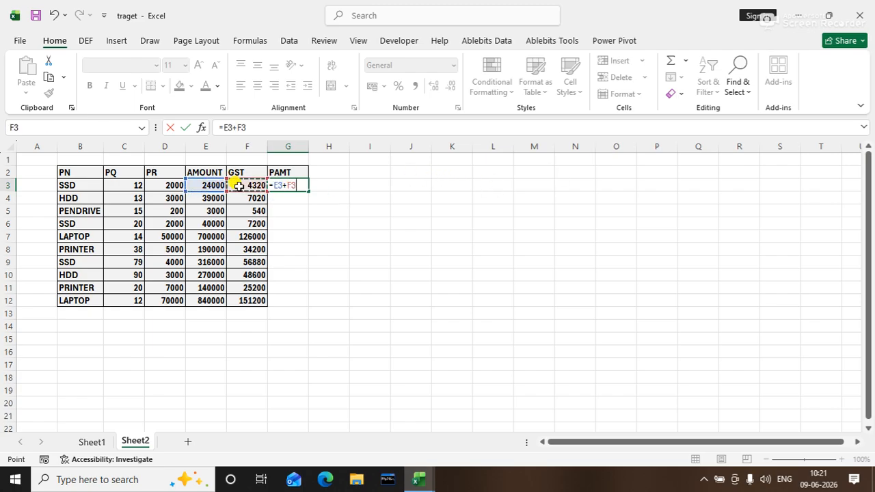
key("Return")
left_click(289, 185)
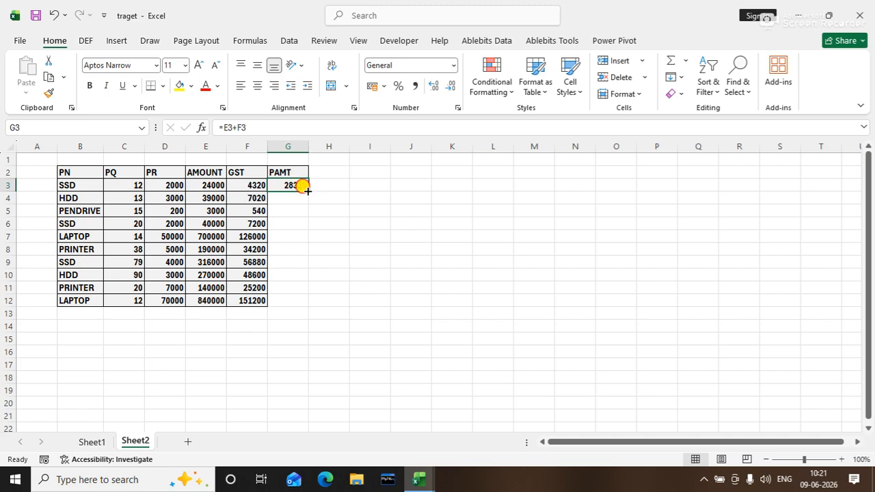
double_click(307, 191)
left_click(385, 244)
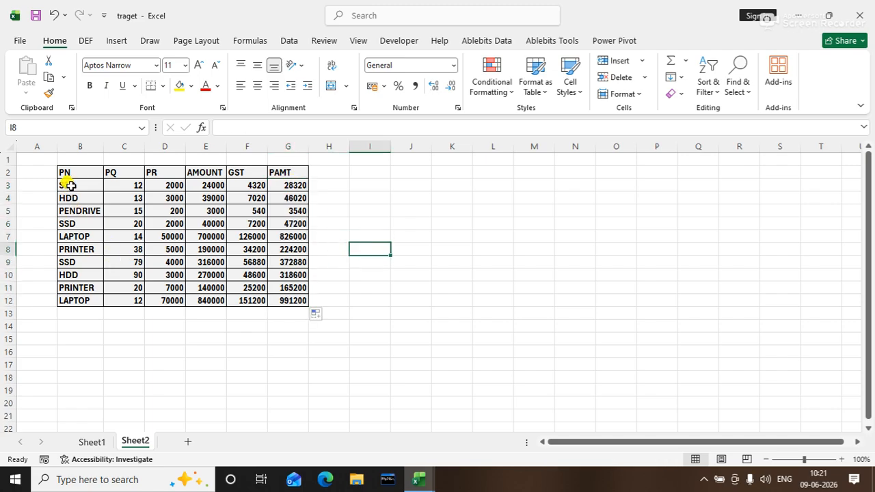
Set up a lookup pair beside the table with the label PN in N2 and SSD in O2
left_click(557, 276)
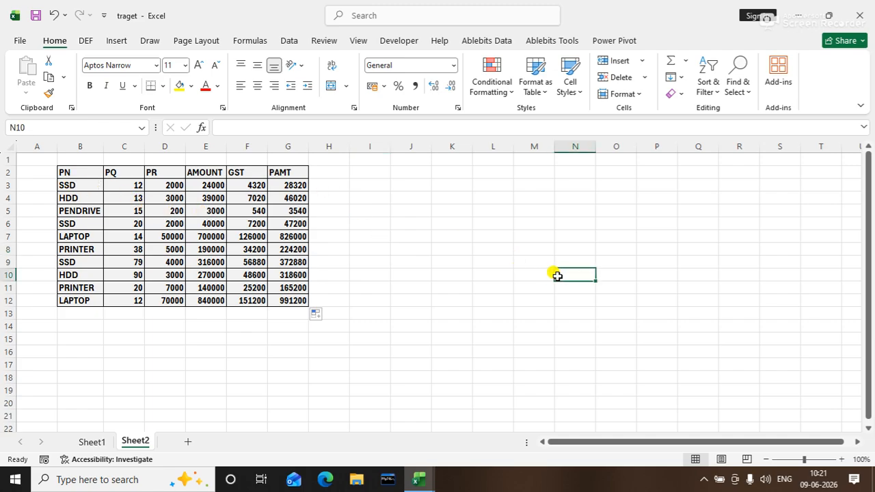
left_click(567, 174)
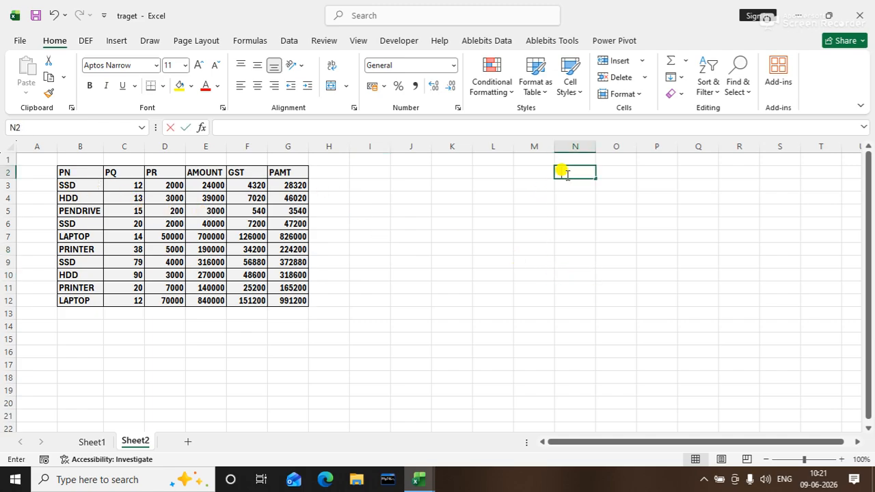
type("PN")
key("Return")
key("Up")
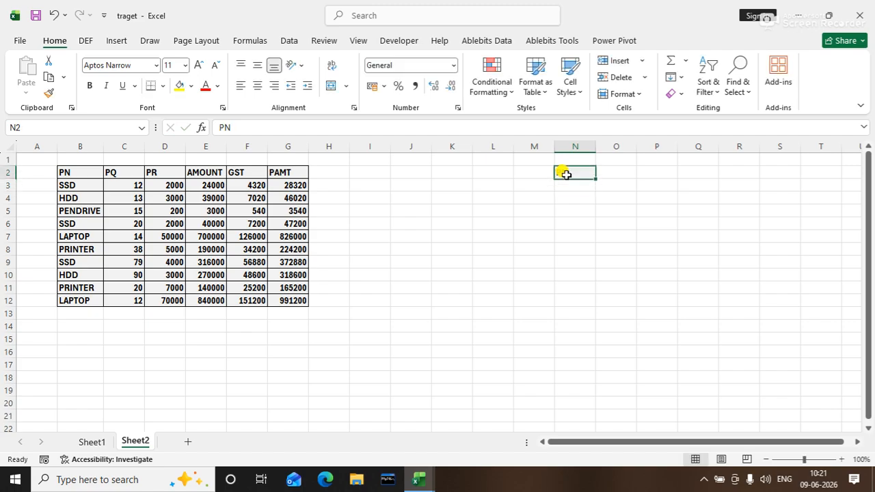
key("Right")
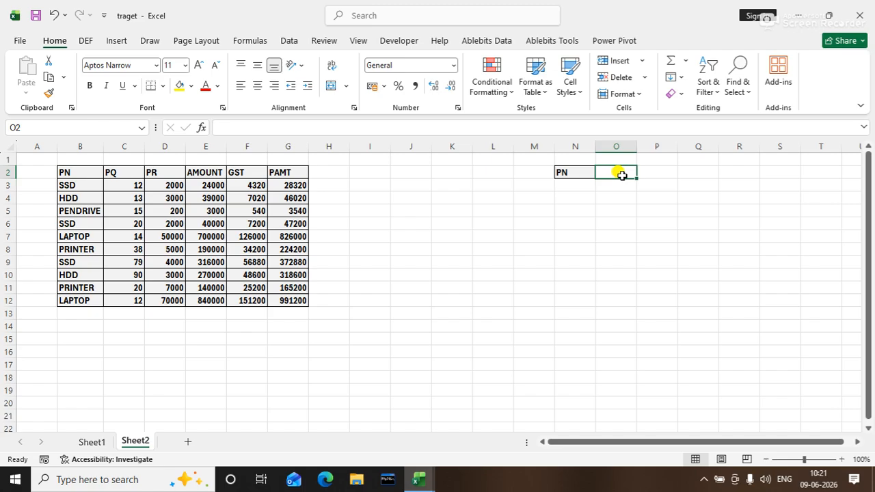
type("SSD")
key("Return")
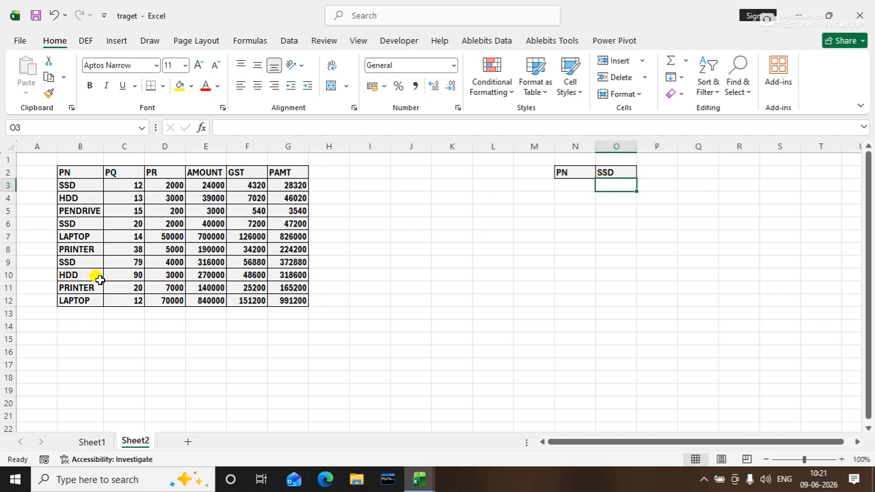
Start a formula-based conditional formatting rule for B2:G12 with the formula =$B2=$O$2
left_click(78, 175)
left_click_drag(78, 175, 285, 295)
left_click(497, 93)
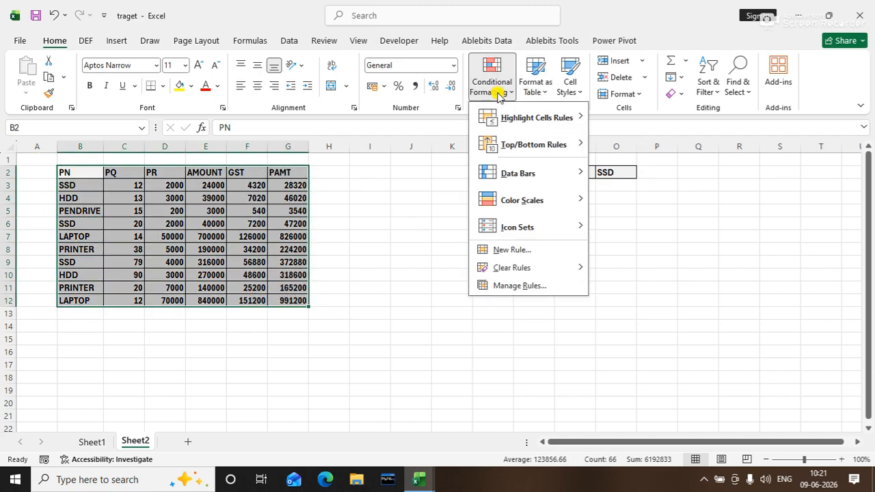
left_click(504, 250)
left_click(473, 247)
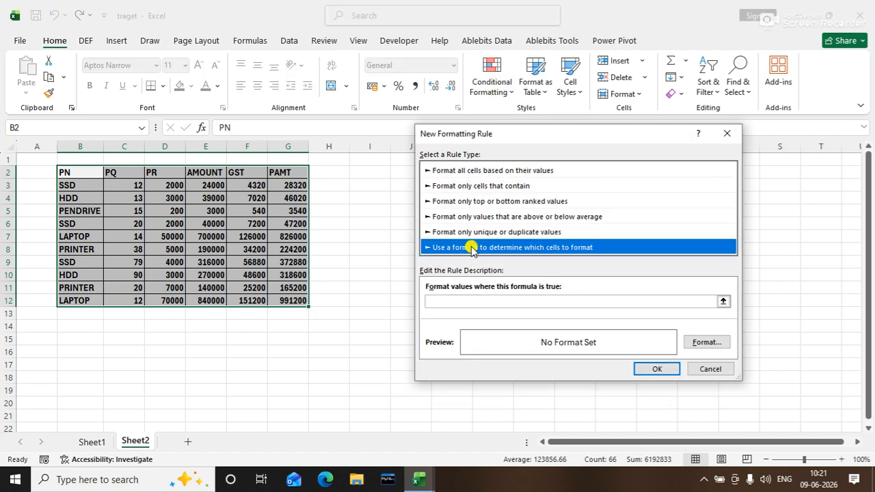
left_click(447, 301)
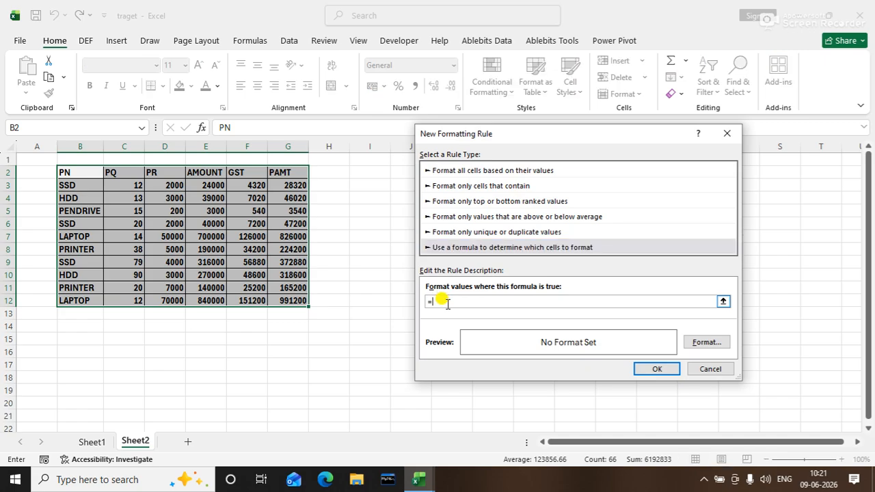
left_click_drag(483, 134, 394, 212)
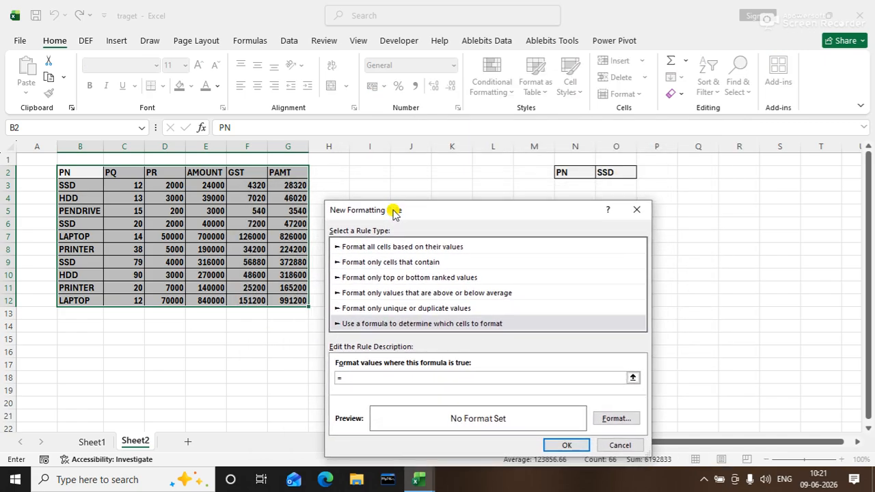
left_click(78, 174)
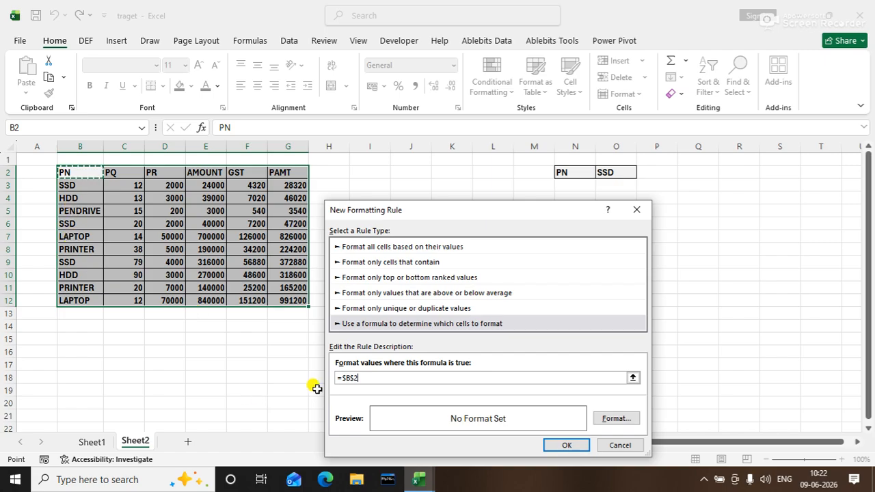
left_click(369, 377)
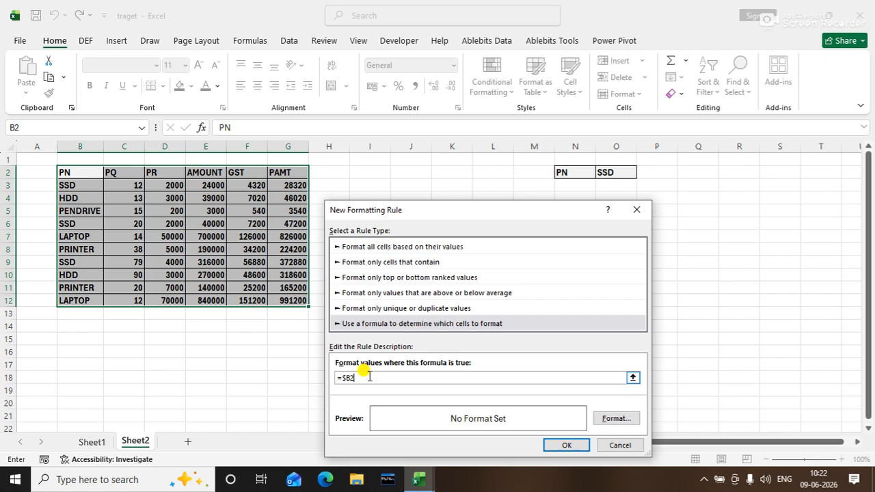
left_click(613, 172)
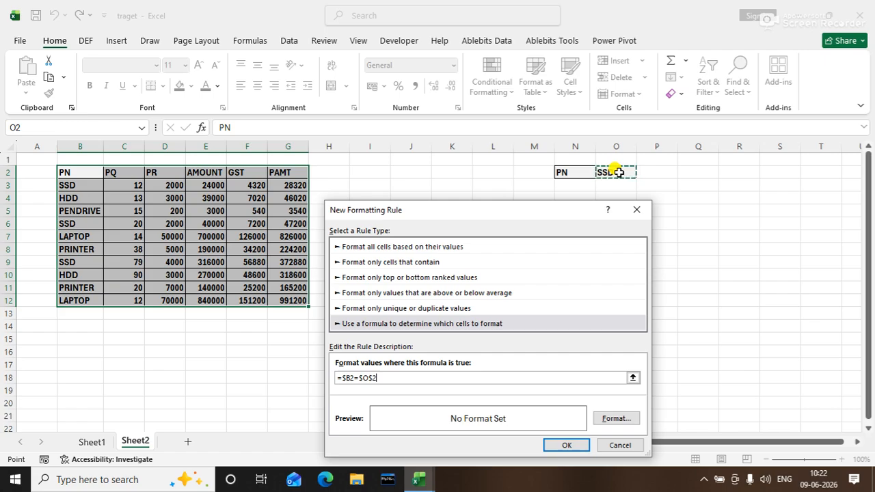
Give the rule a dark green fill, outline border and bold white font, and apply it to the table
left_click(616, 418)
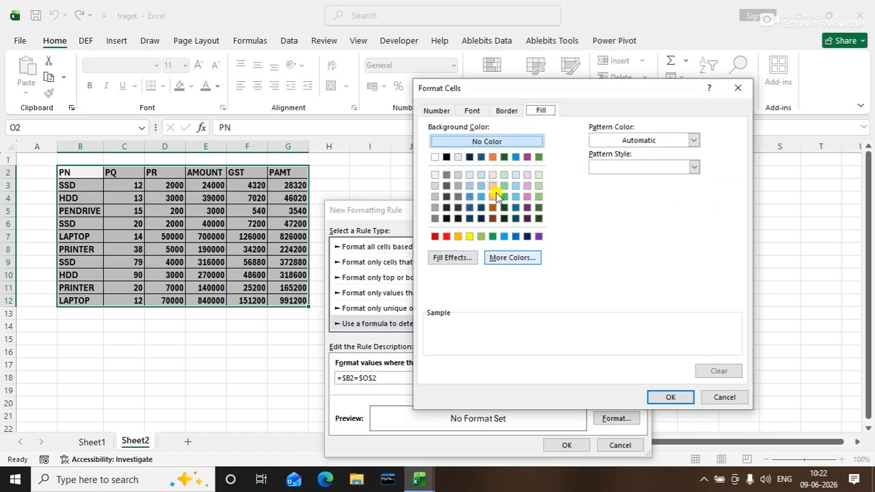
left_click(539, 218)
left_click(506, 110)
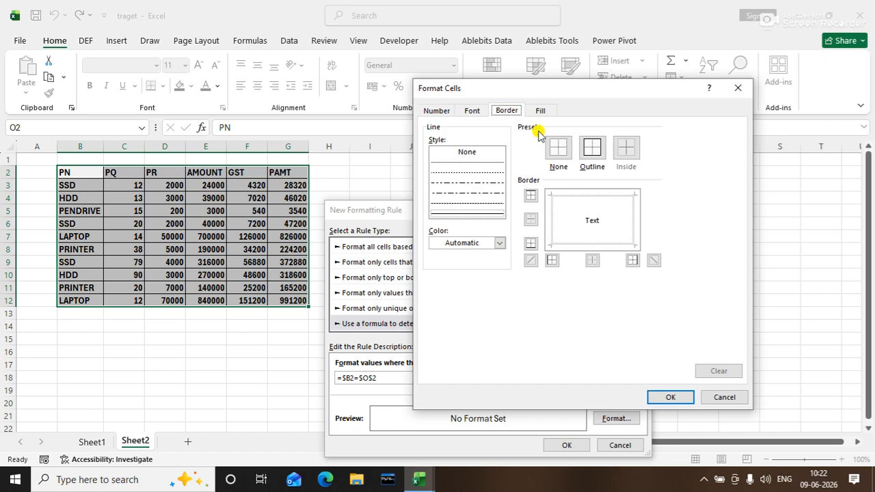
left_click(592, 145)
left_click(472, 110)
left_click(609, 167)
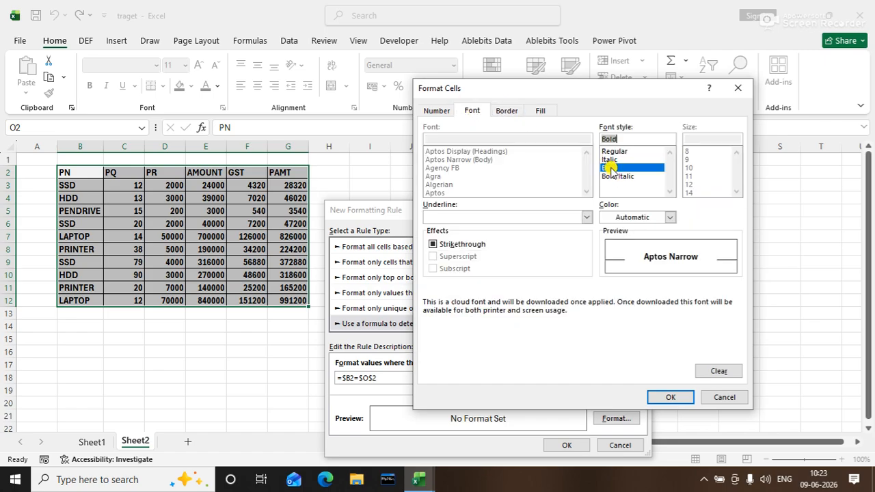
left_click(622, 217)
left_click(609, 273)
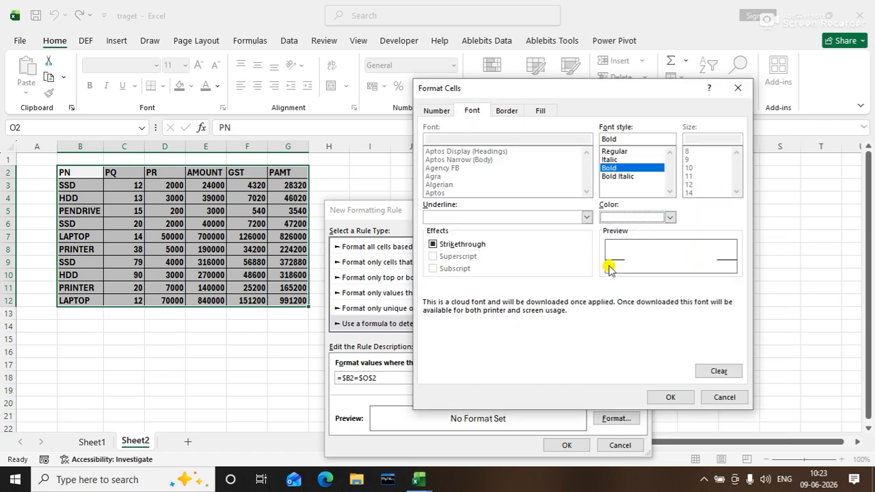
left_click(665, 397)
left_click(578, 445)
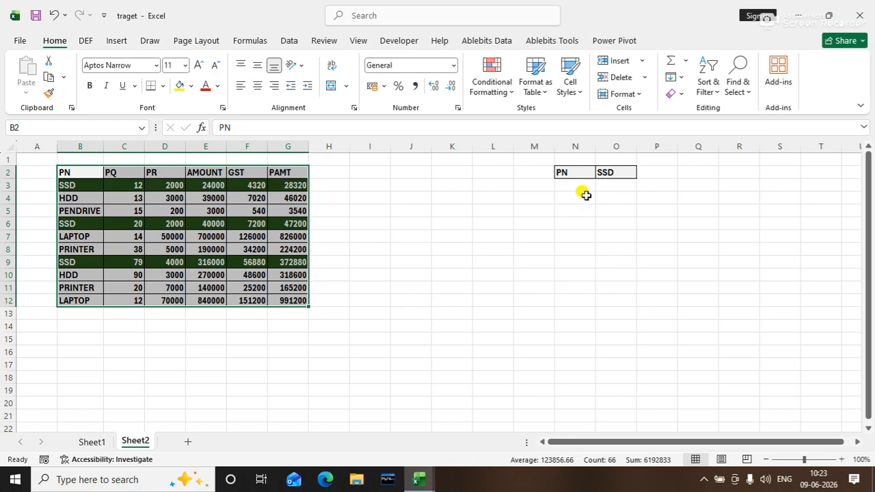
Test the row highlighting by entering HDD, PRINTER and finally LAPTOP in O2
left_click(607, 170)
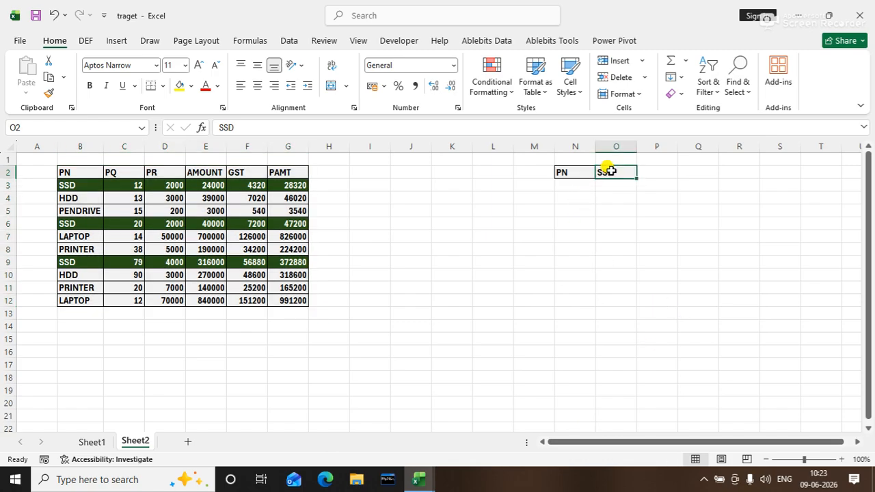
type("HDD")
key("Return")
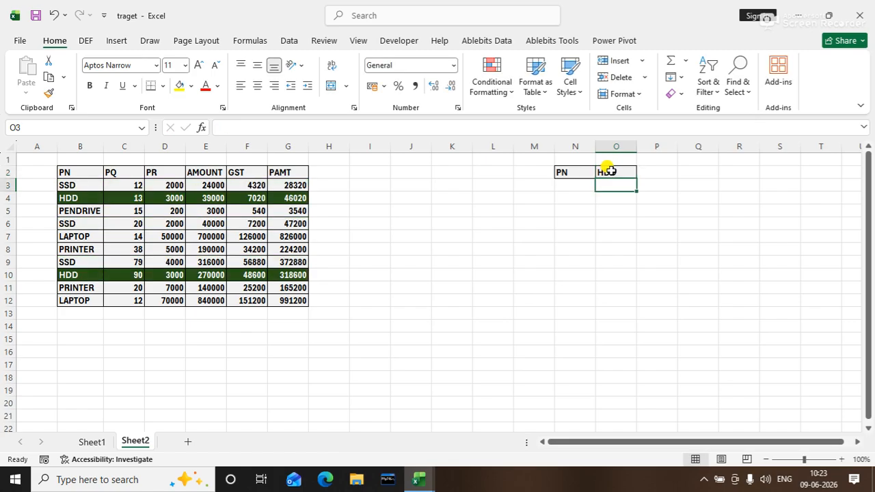
left_click(607, 171)
type("PRINTER")
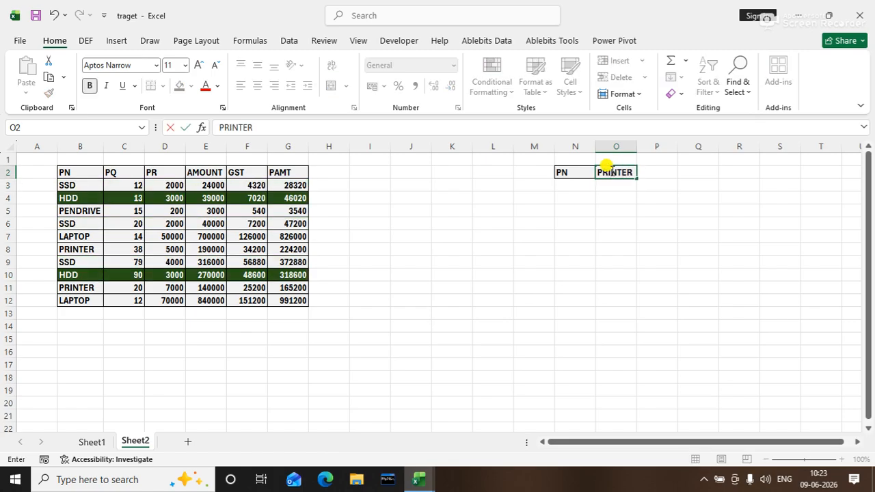
key("Return")
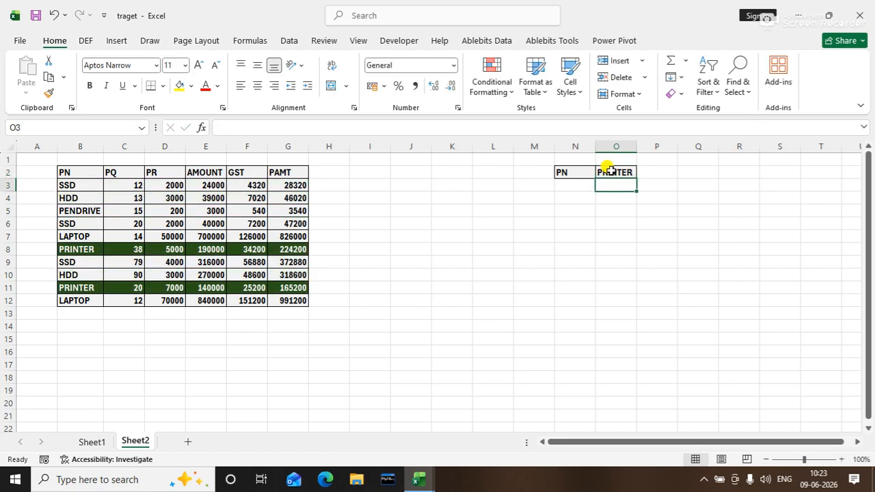
left_click(607, 170)
type("LAPTOP")
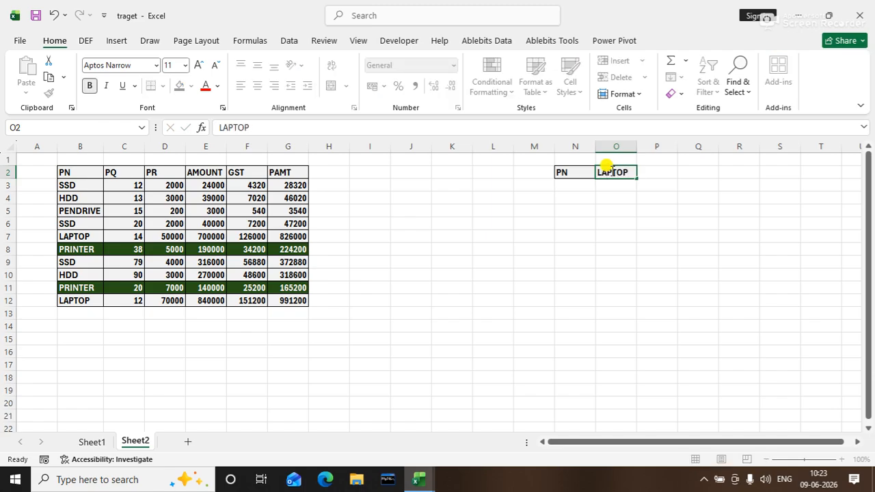
key("Return")
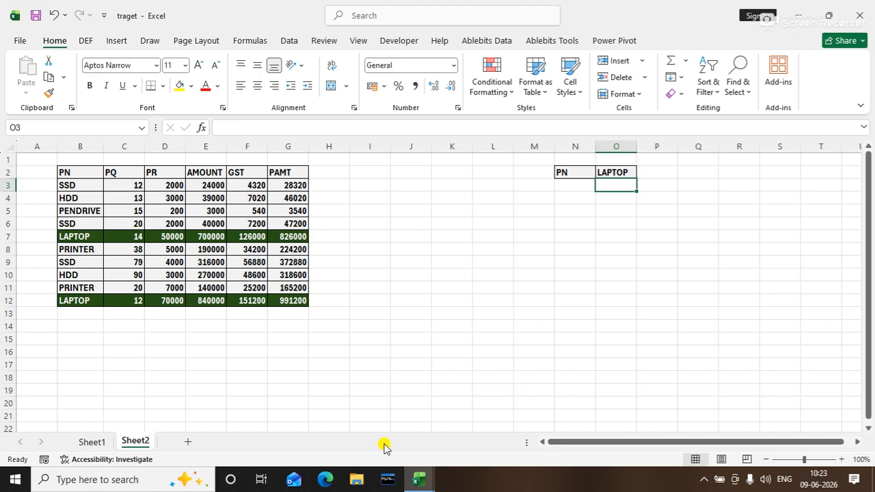
Fill the "highlight rec" cell E7 on Sheet1 with yellow
left_click(91, 442)
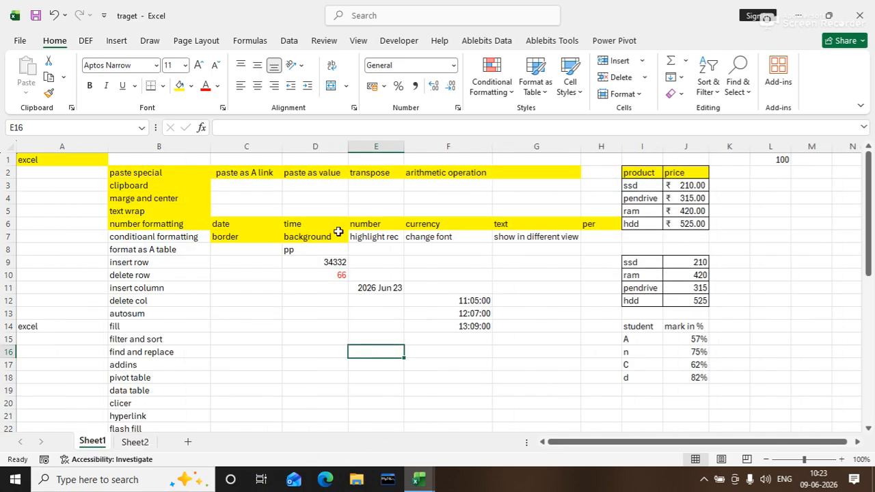
left_click(377, 236)
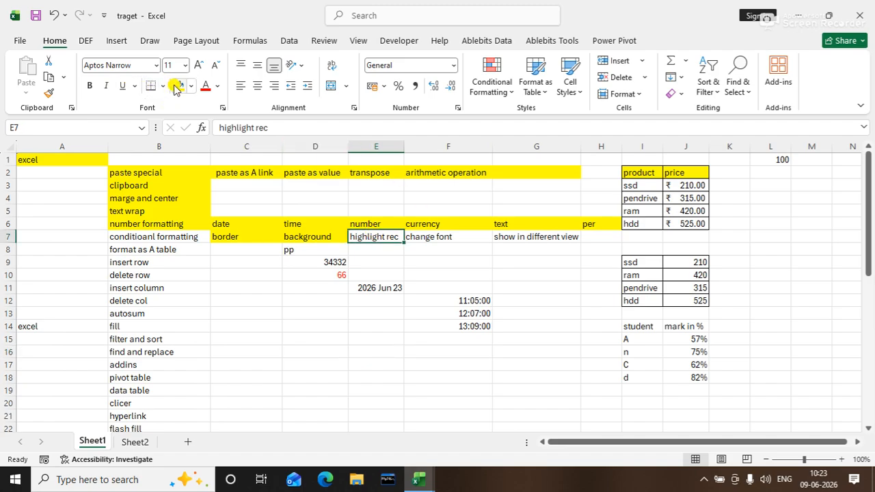
left_click(458, 302)
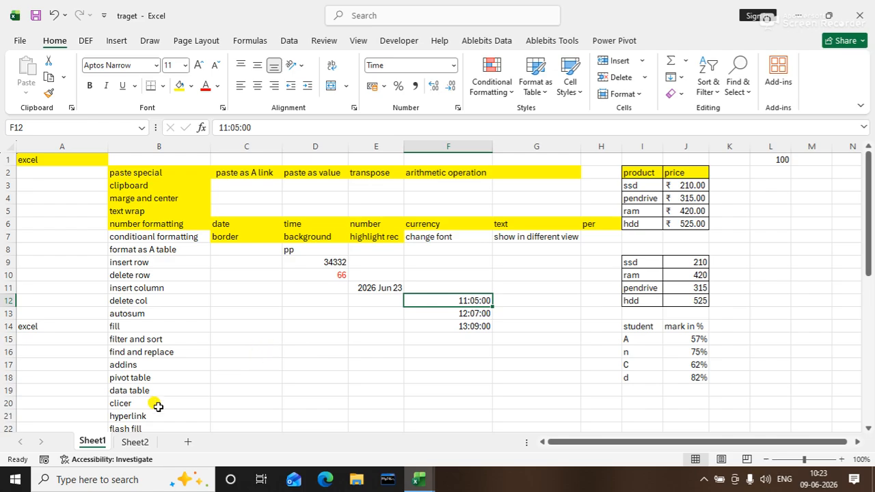
left_click(136, 443)
left_click(623, 173)
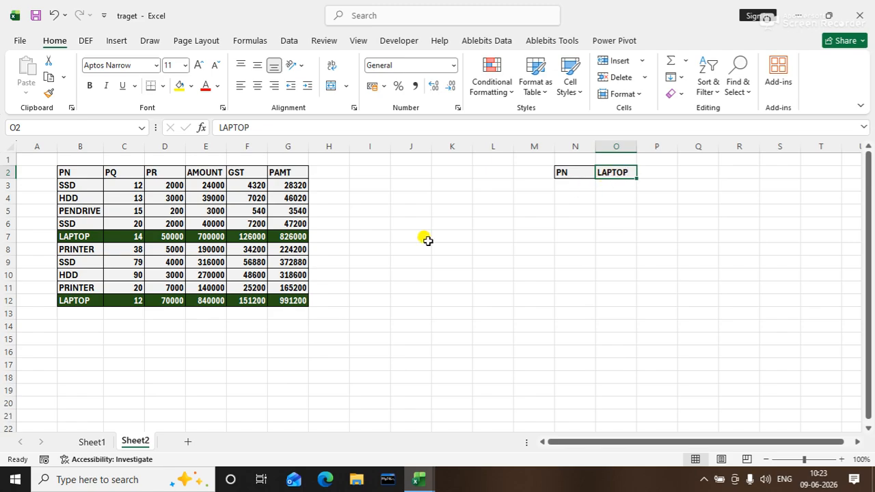
left_click(101, 441)
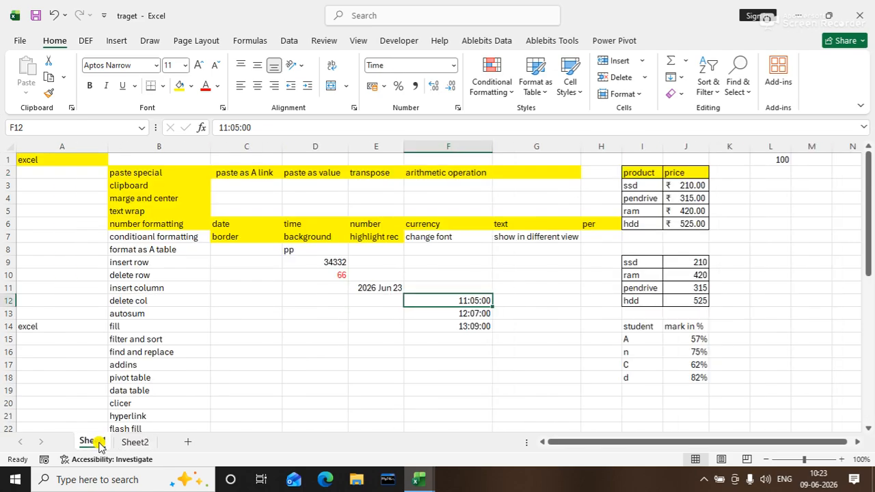
Widen column G on Sheet1 slightly around the "show in different view" entry
left_click(444, 236)
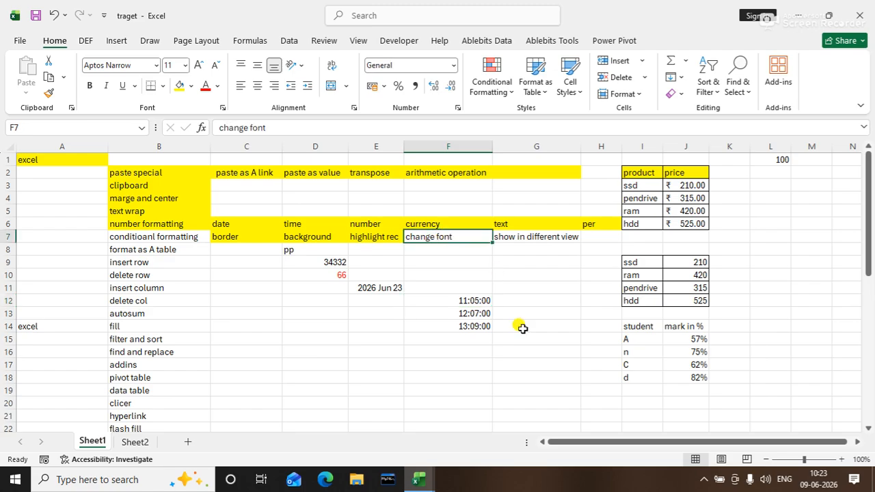
left_click(526, 238)
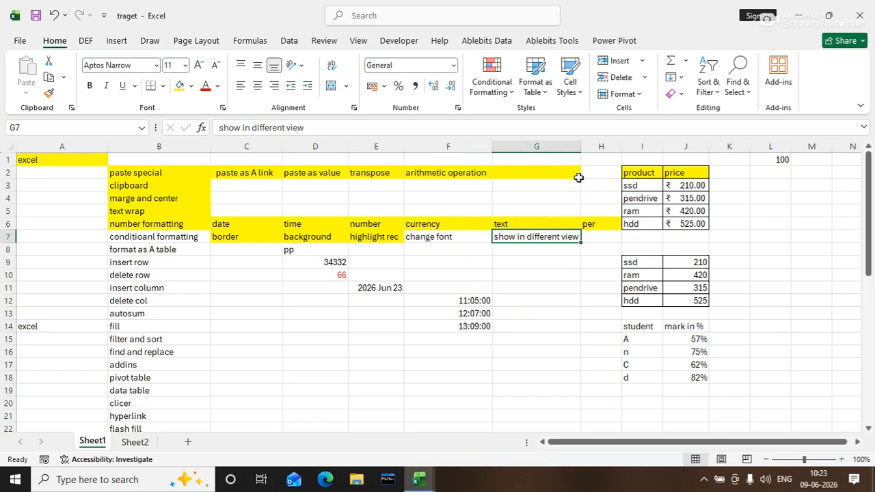
left_click_drag(582, 148, 588, 148)
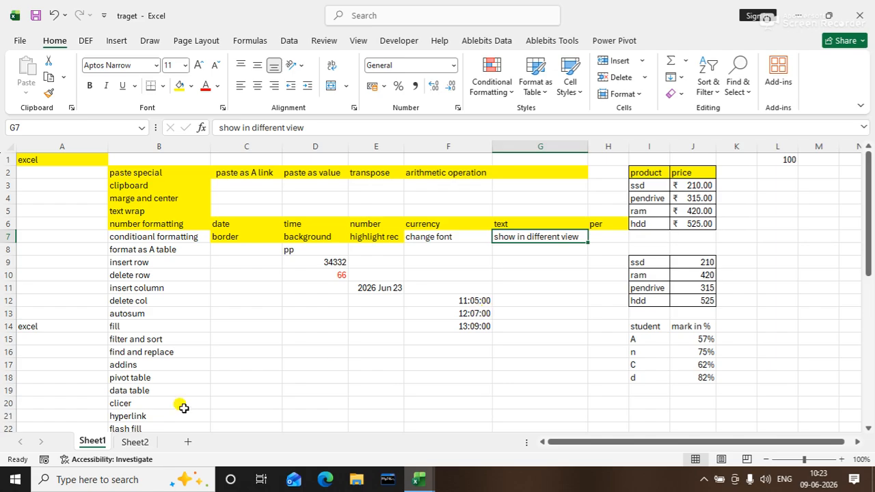
Start a new conditional formatting rule for the PAMT values in G3:G12 on Sheet2
left_click(138, 440)
left_click(407, 309)
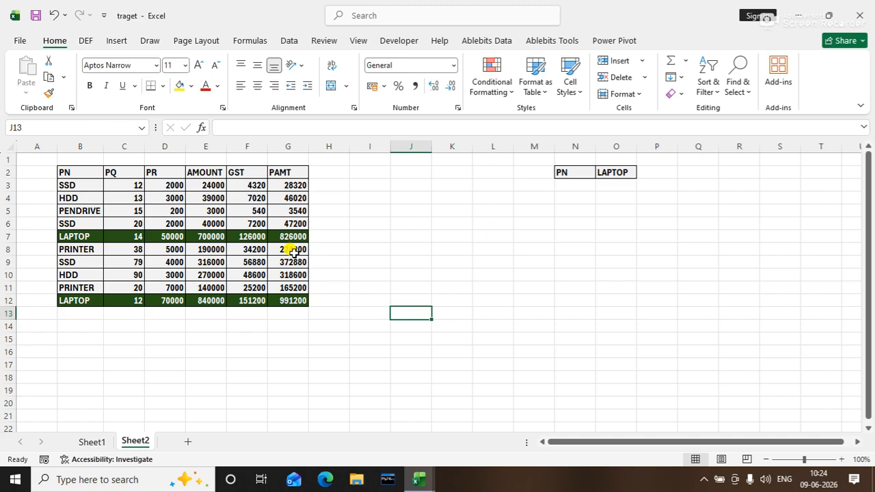
left_click(294, 185)
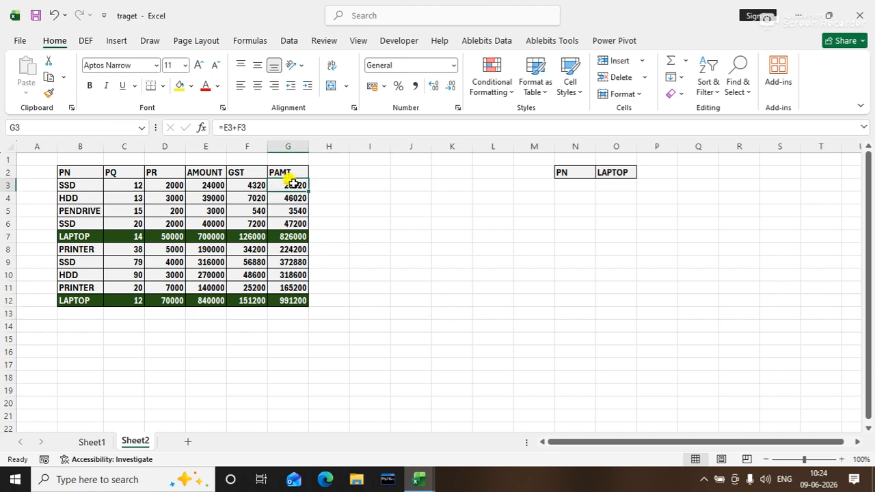
left_click_drag(292, 184, 285, 301)
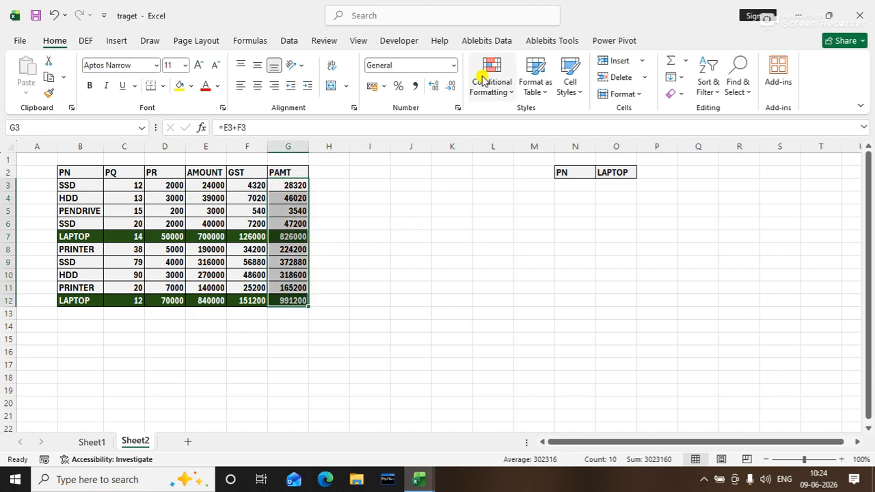
left_click(500, 88)
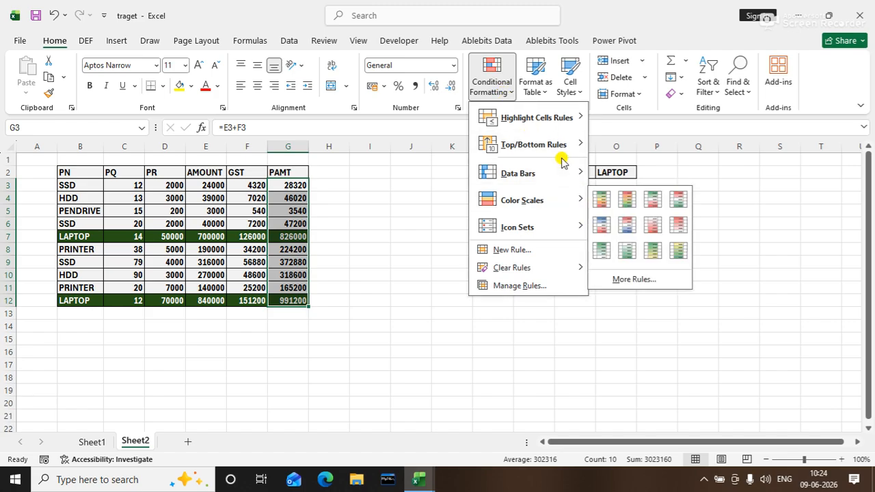
mouse_move(561, 149)
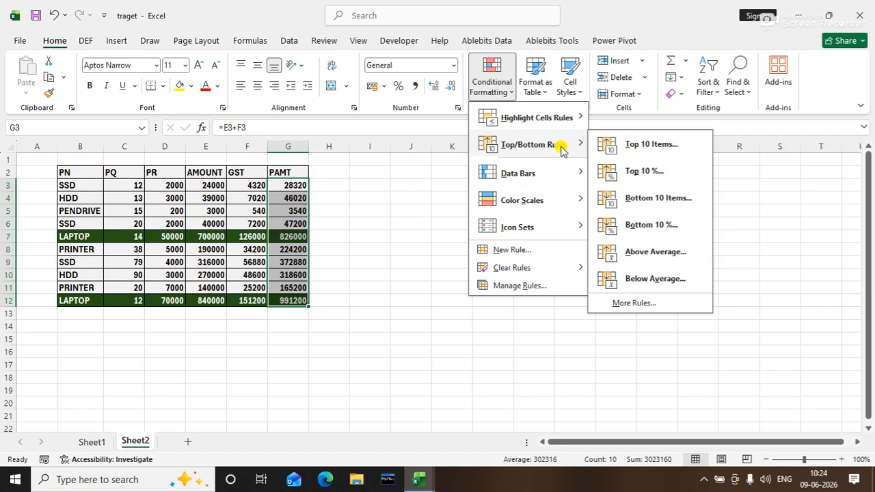
left_click(504, 250)
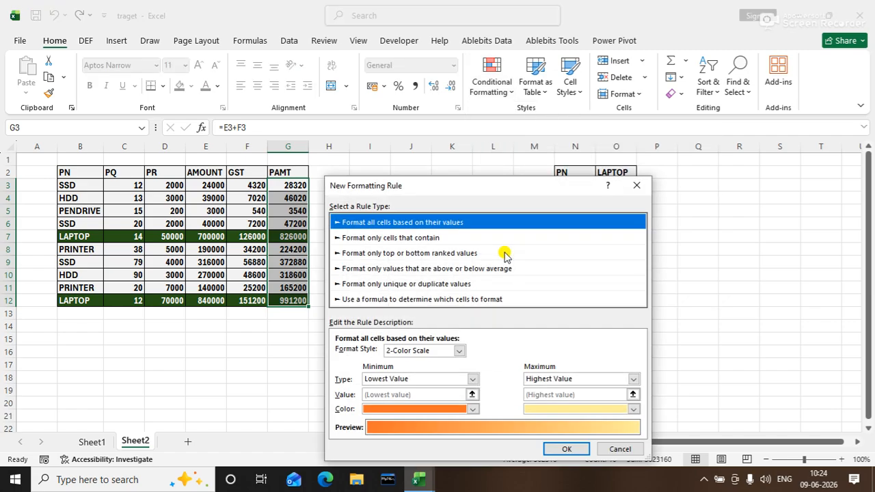
Set the rule to format only top or bottom ranked values, using the top 3
left_click(369, 239)
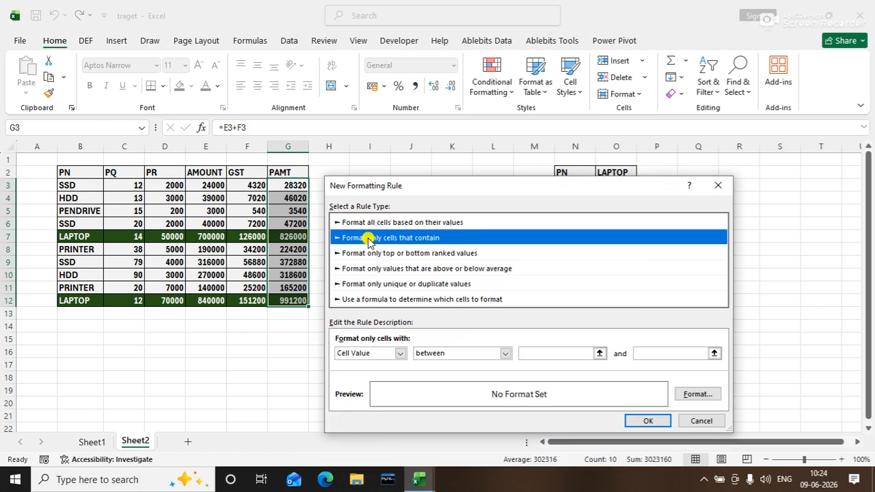
left_click_drag(402, 188, 473, 141)
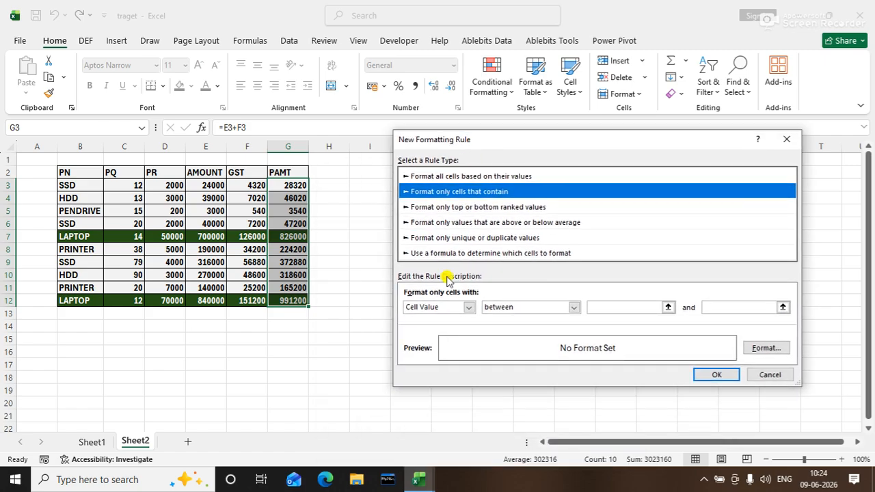
left_click(468, 309)
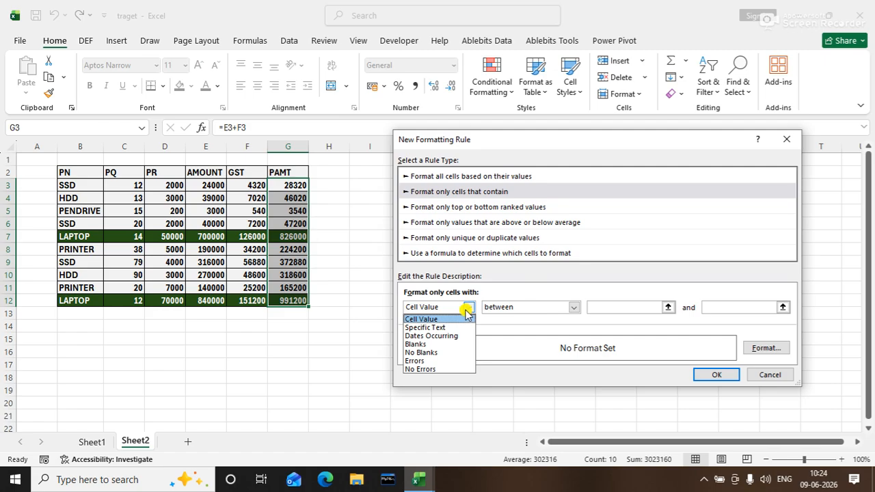
left_click(465, 310)
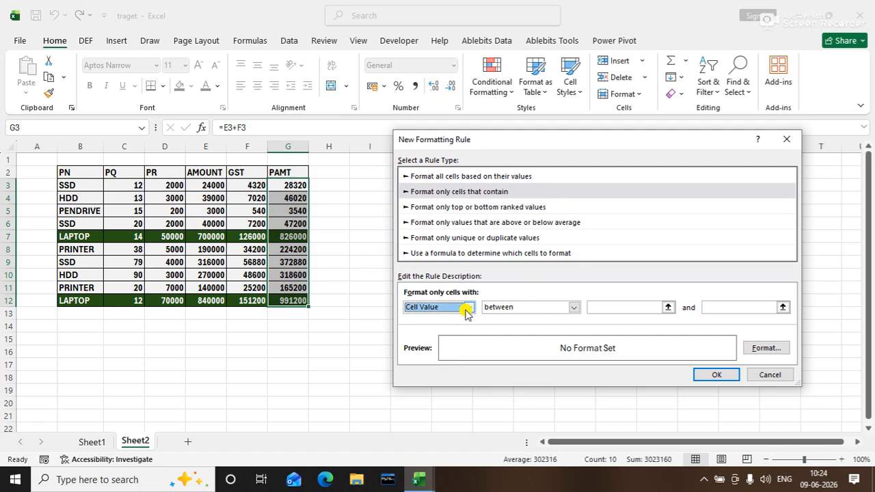
left_click(465, 208)
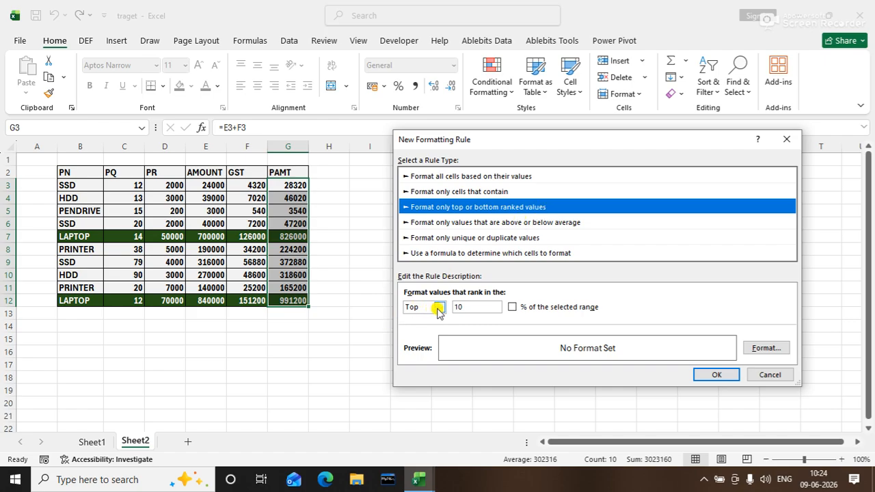
left_click(474, 307)
key("BackSpace")
key("BackSpace")
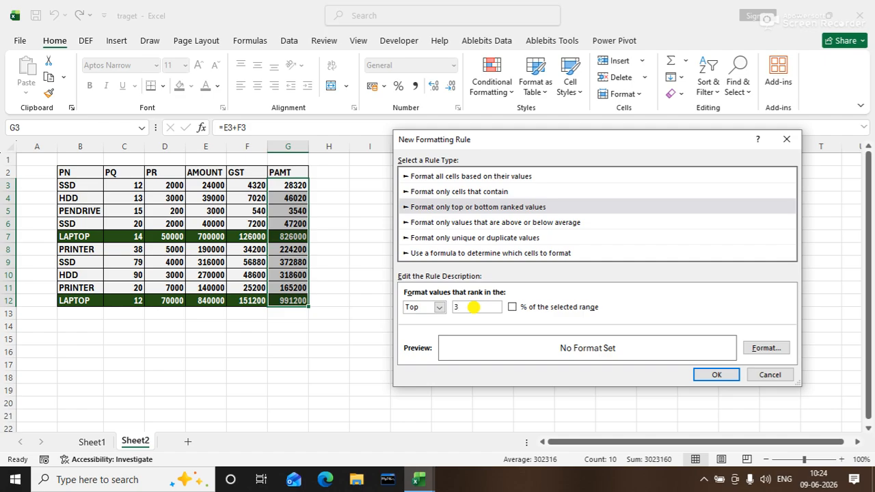
Give the top 3 rule's format a dark red fill and an outline border
left_click(765, 348)
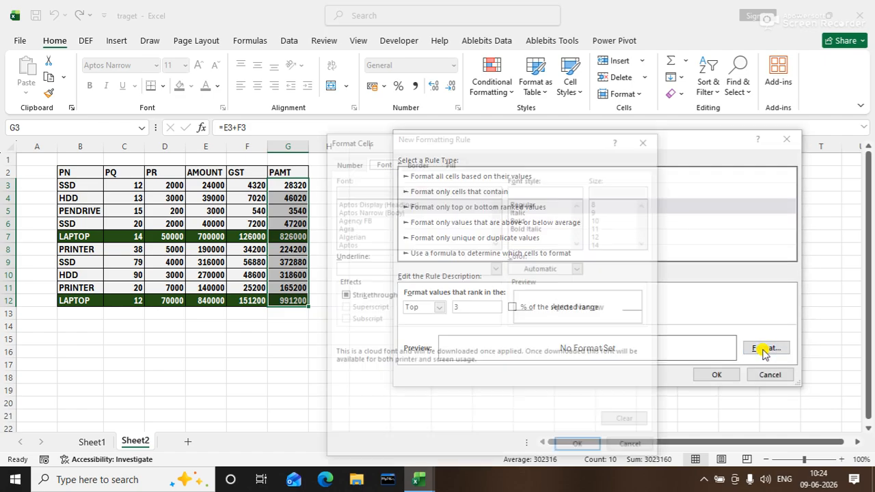
left_click(450, 162)
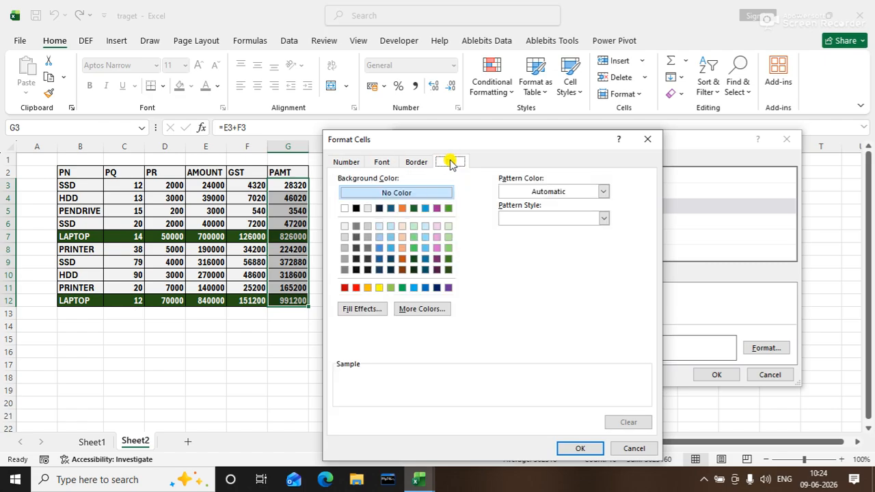
left_click(356, 287)
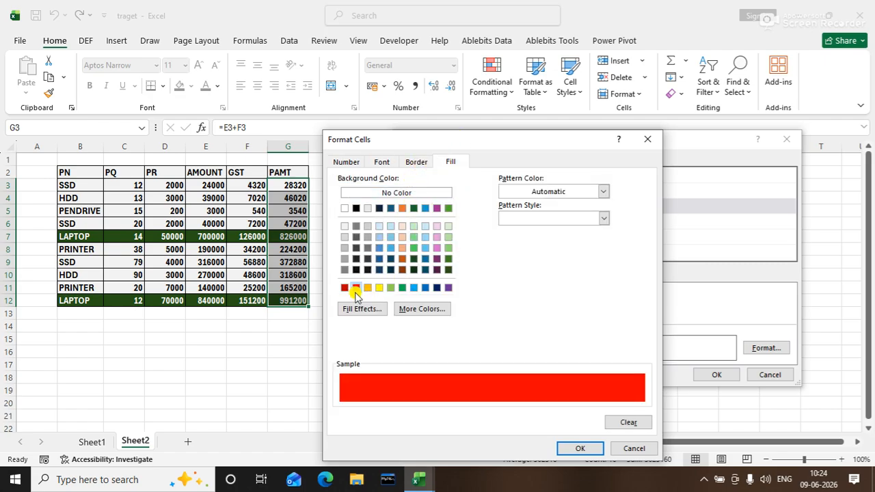
left_click(345, 288)
left_click(416, 162)
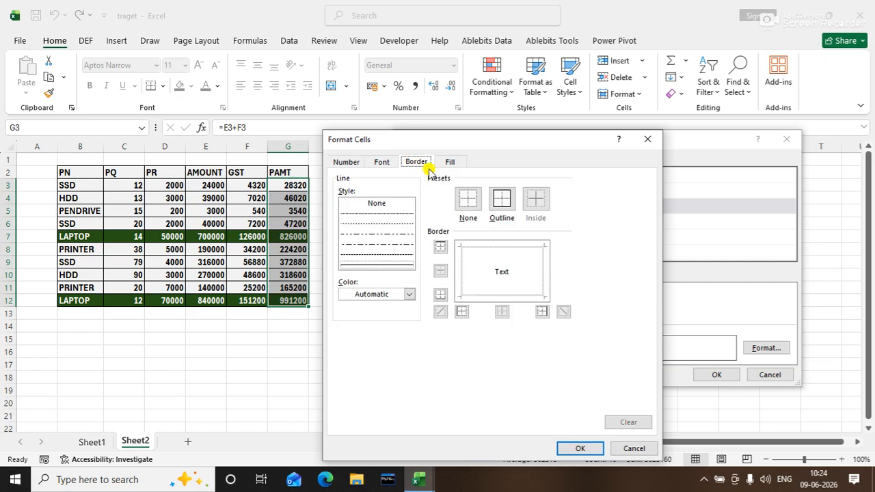
left_click(504, 204)
Set the rule's font to bold white and apply the rule to the PAMT values
left_click(388, 162)
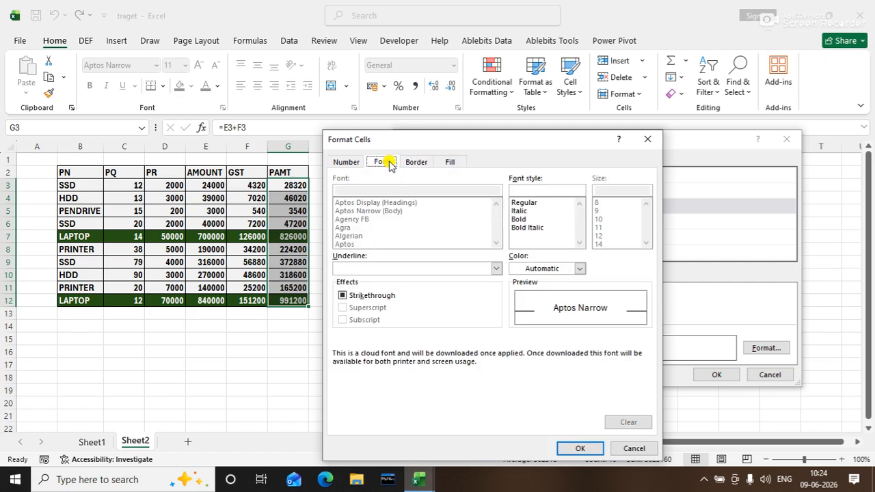
left_click(519, 218)
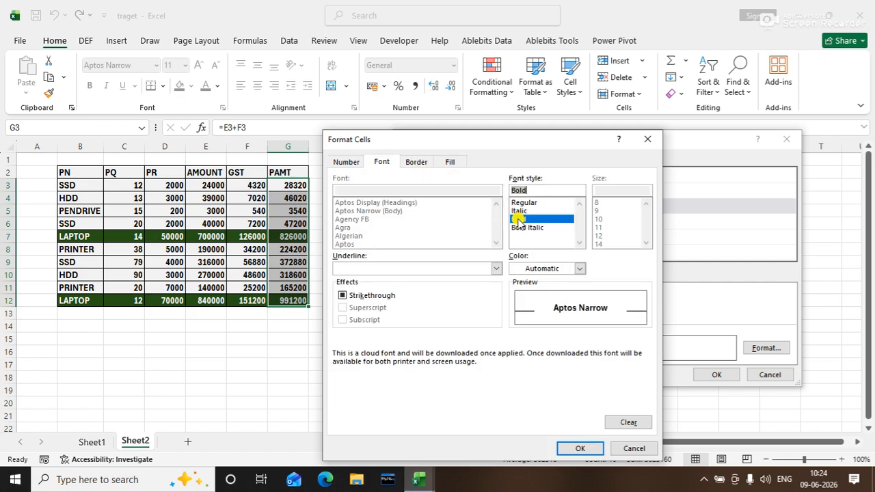
left_click(557, 269)
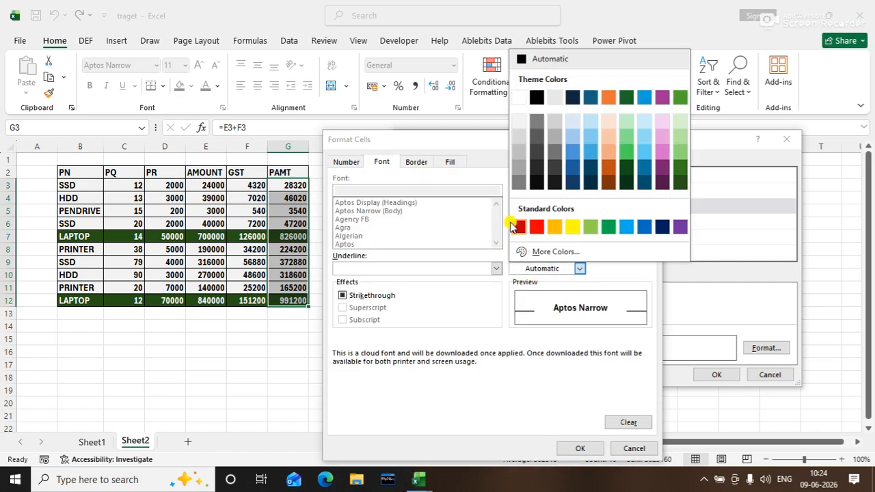
left_click(519, 98)
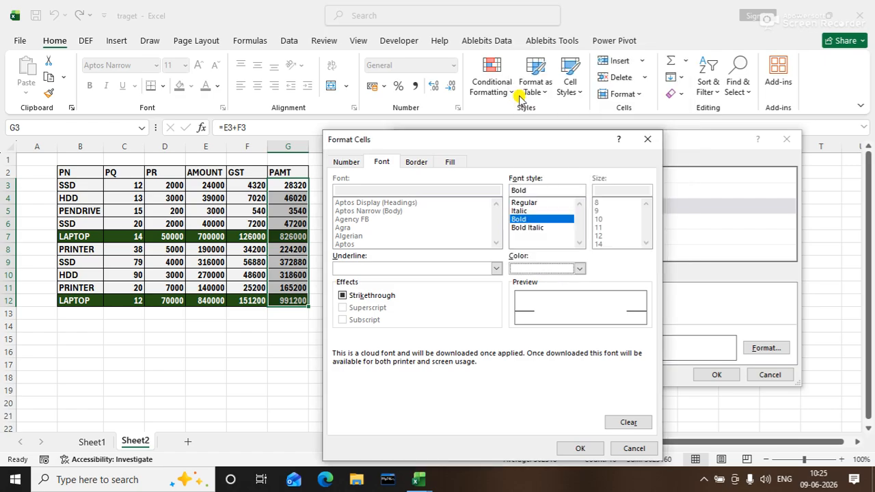
left_click(578, 447)
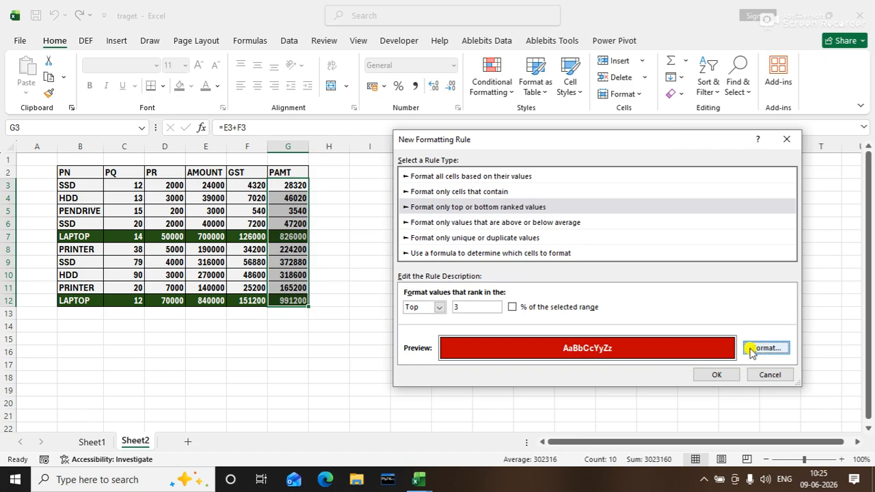
left_click(715, 375)
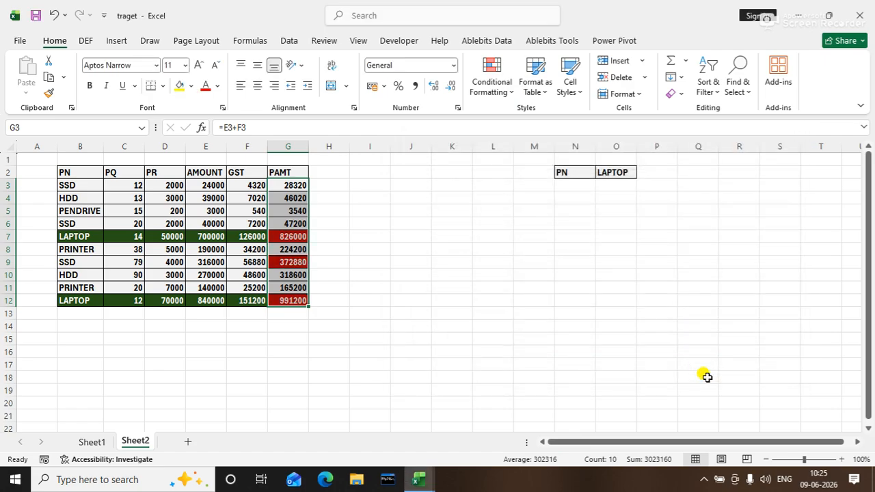
left_click(587, 339)
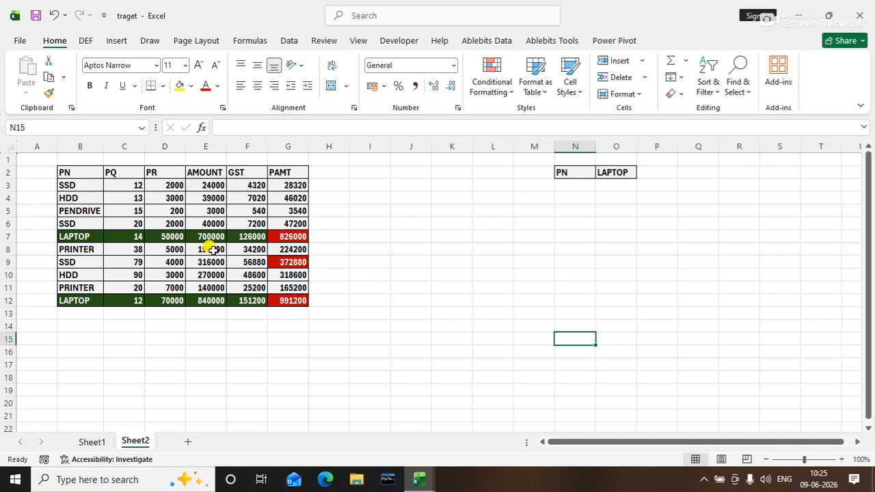
Set the PQ of the PRINTER in row 11 to 200 to test the top 3 highlighting
left_click(132, 288)
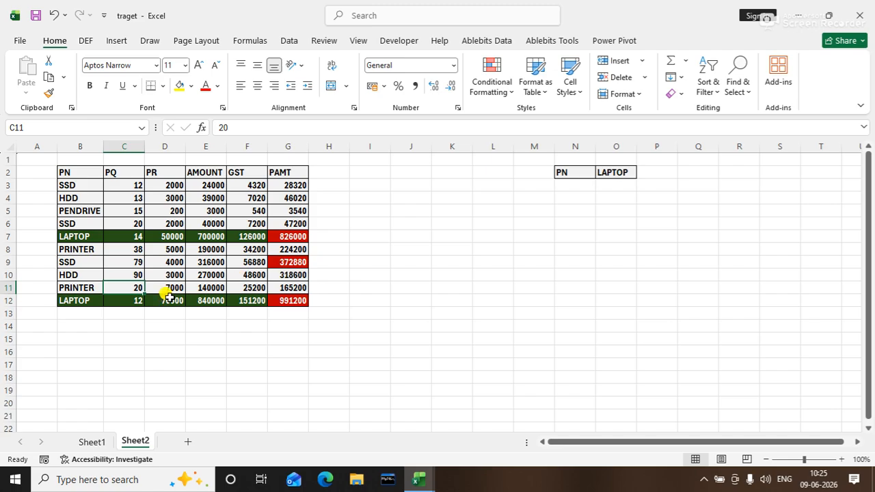
type("200")
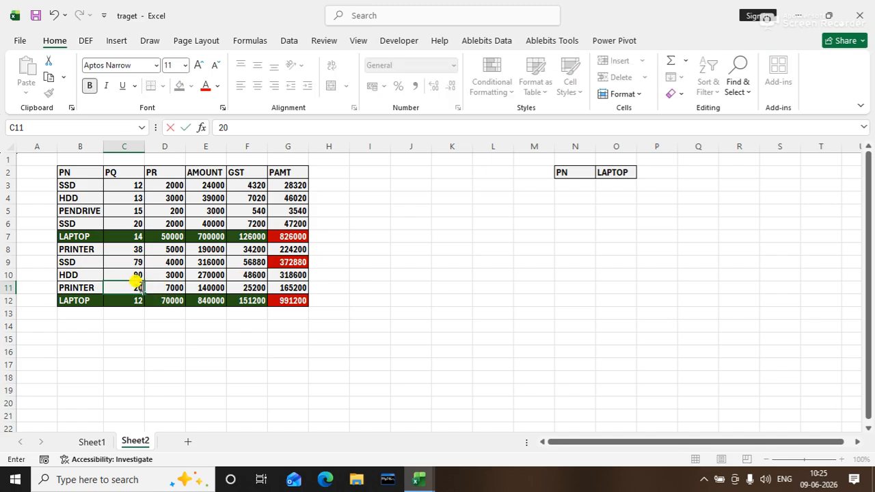
key("Tab")
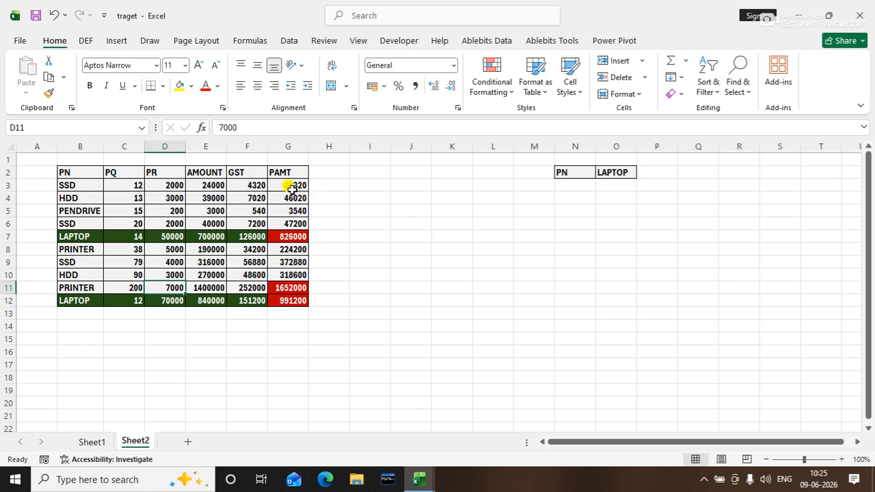
Edit the existing Top 3 rule on G3:G12 so it formats the top 5 PAMT values, and apply it
left_click_drag(292, 185, 292, 300)
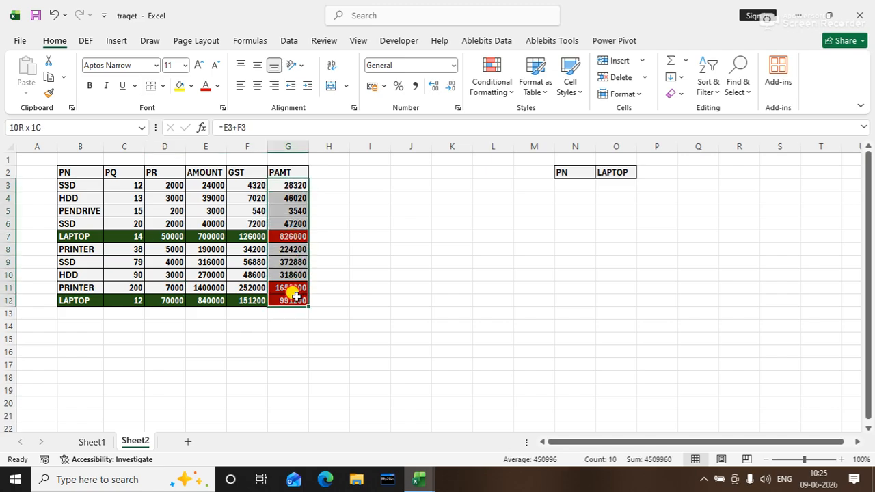
left_click(504, 93)
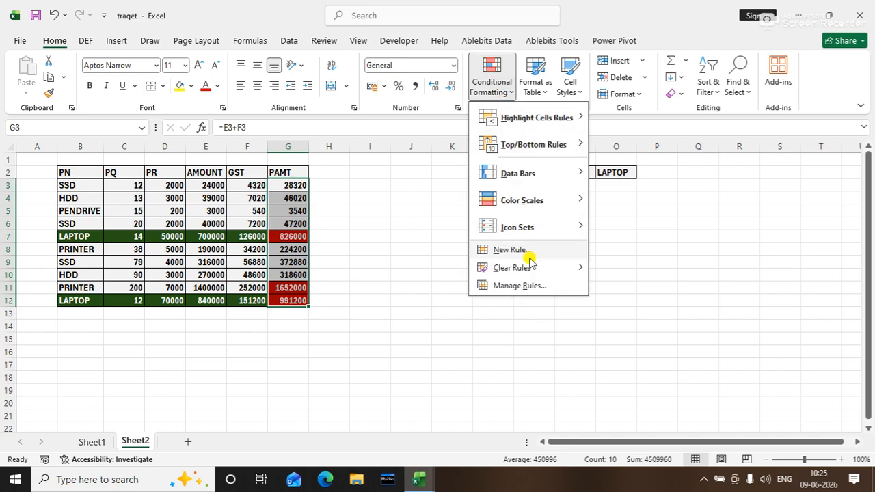
left_click(503, 283)
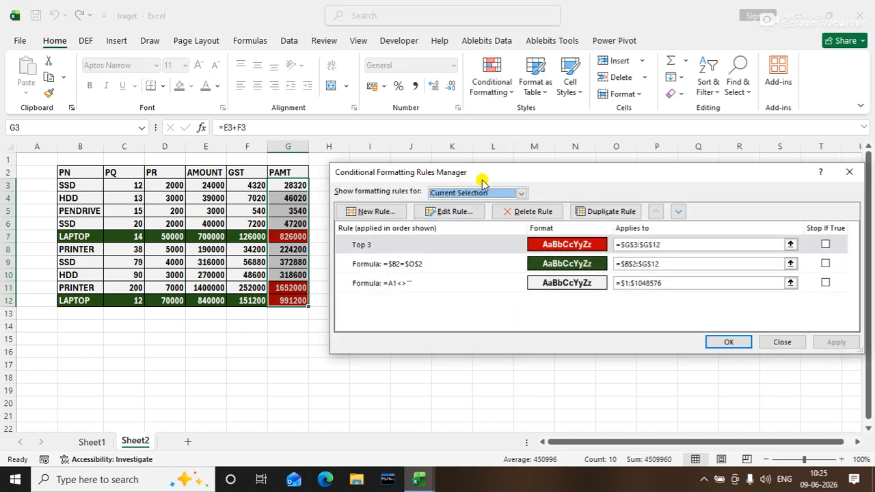
left_click_drag(499, 171, 501, 211)
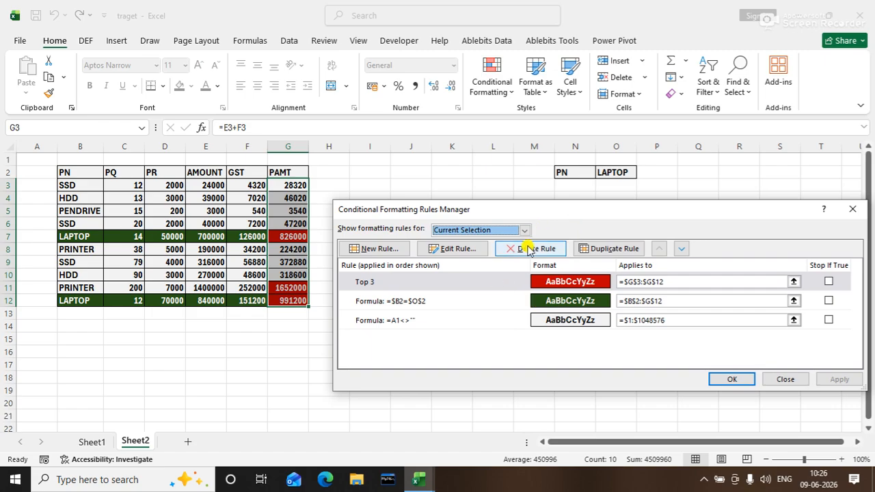
left_click_drag(574, 214, 566, 179)
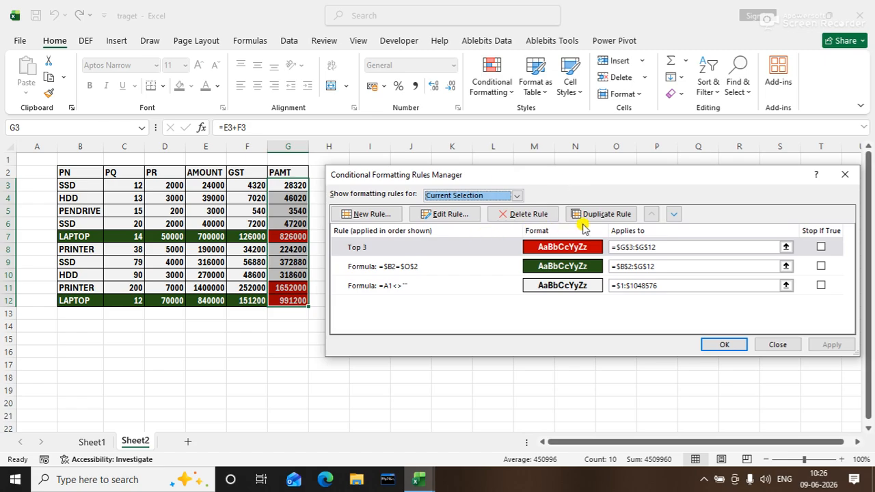
left_click(448, 215)
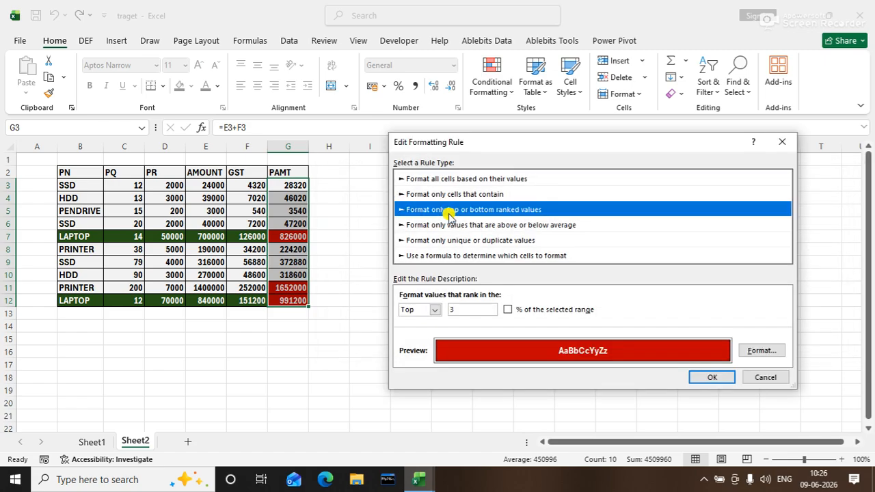
left_click(467, 309)
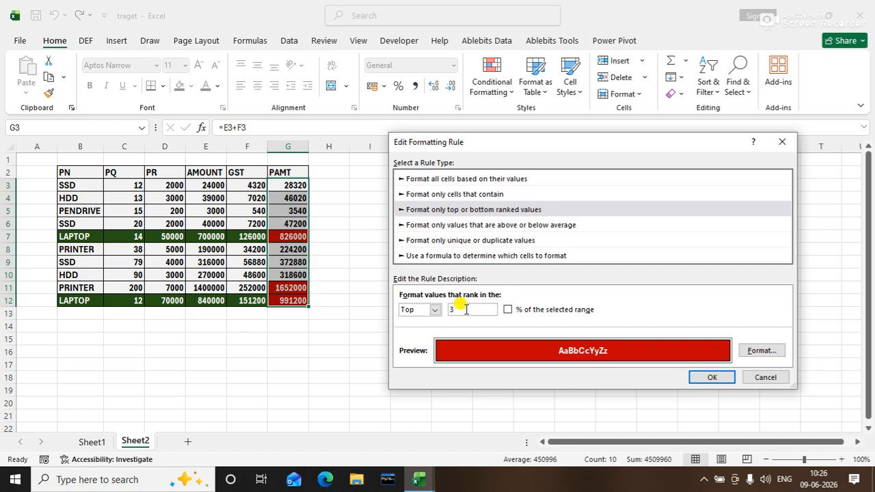
key("BackSpace")
type("5")
left_click(711, 377)
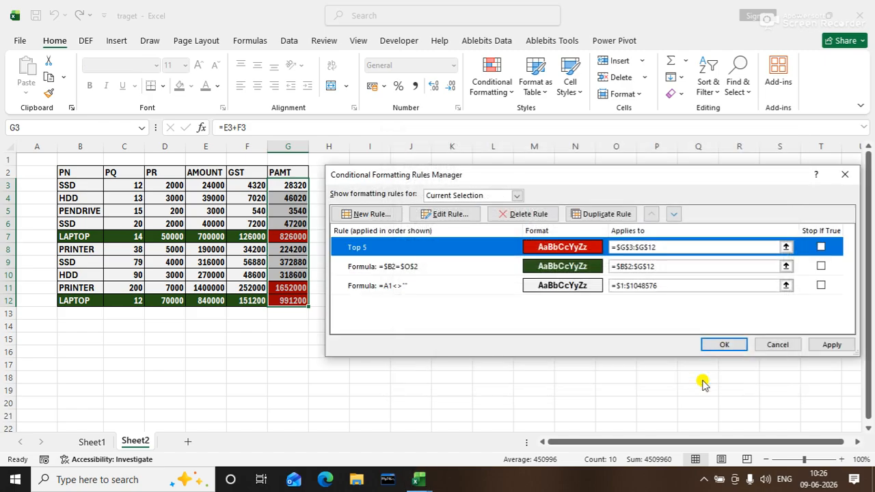
left_click(729, 346)
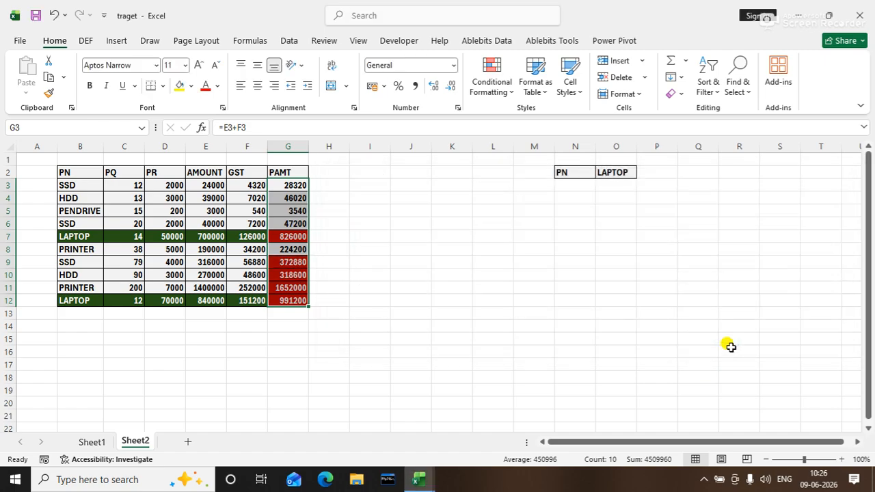
Delete the Top 5 conditional formatting rule from the PAMT values and apply the change
left_click(492, 85)
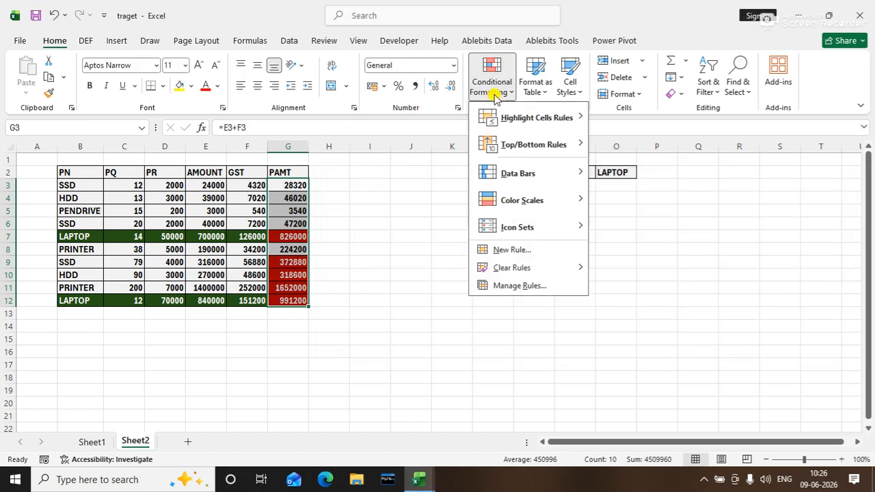
left_click(506, 285)
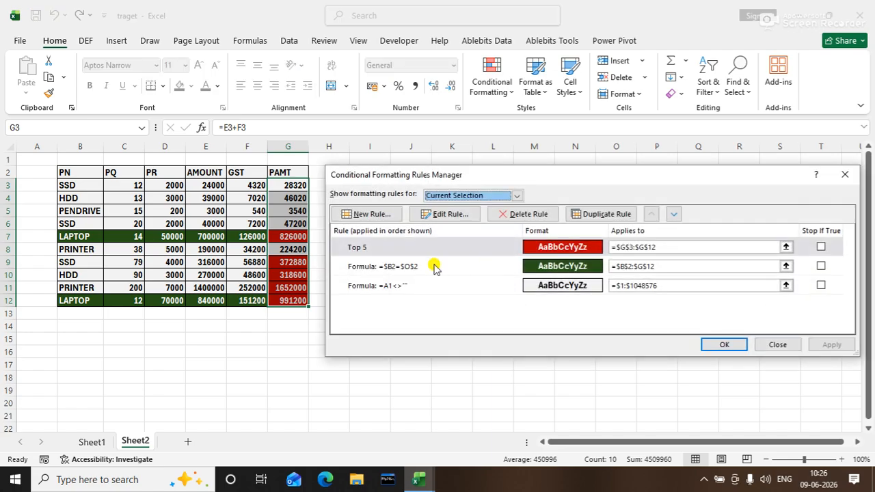
left_click(375, 247)
left_click(511, 214)
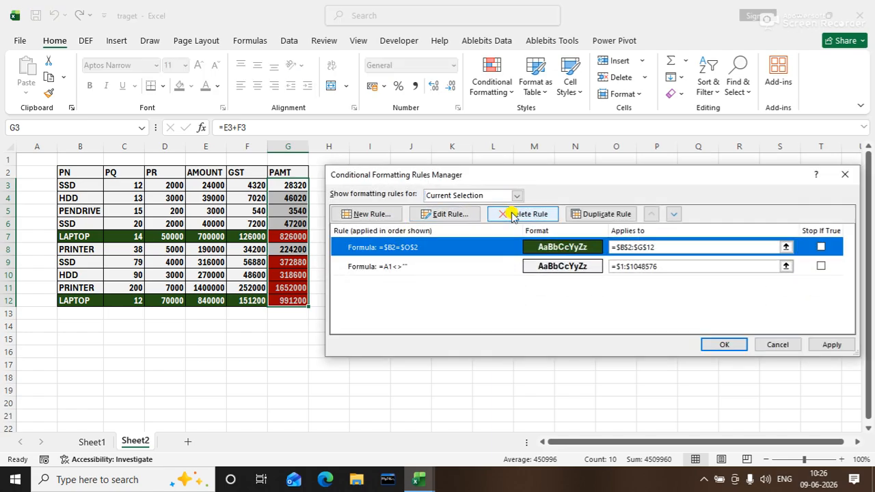
left_click(814, 345)
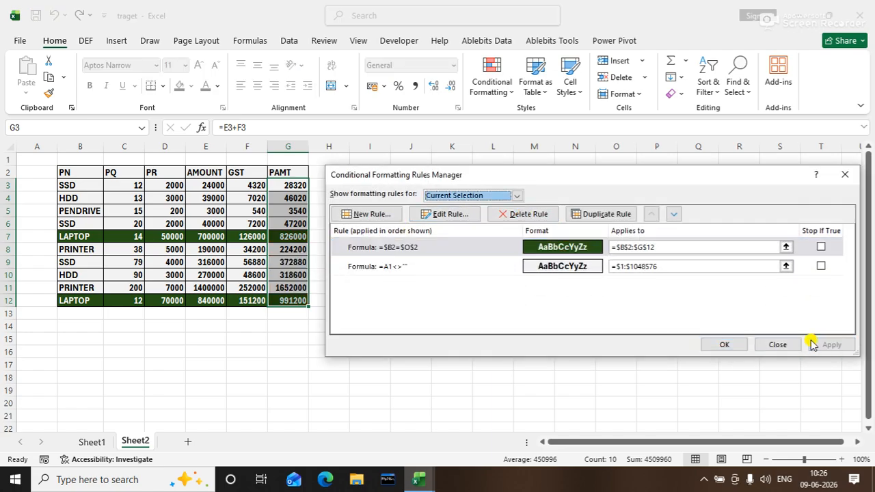
left_click(711, 344)
left_click(615, 316)
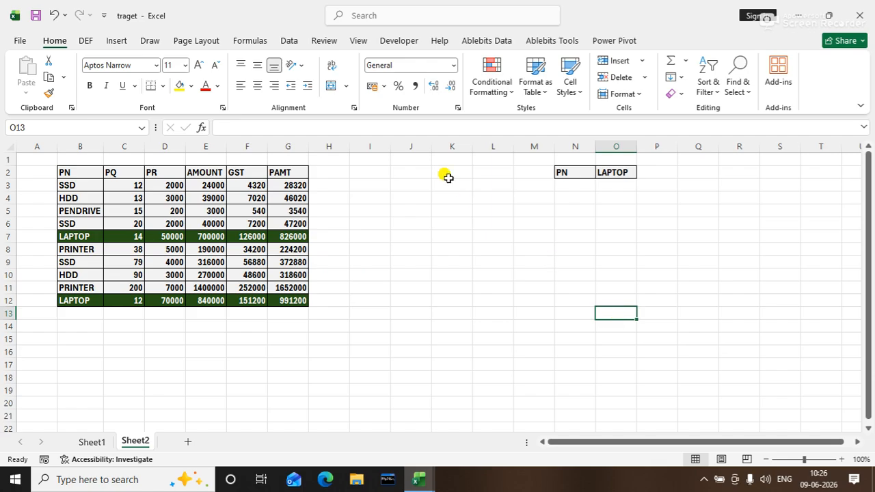
Review the conditional formatting rule that applies to empty cell O13, then close the rules list
left_click(500, 88)
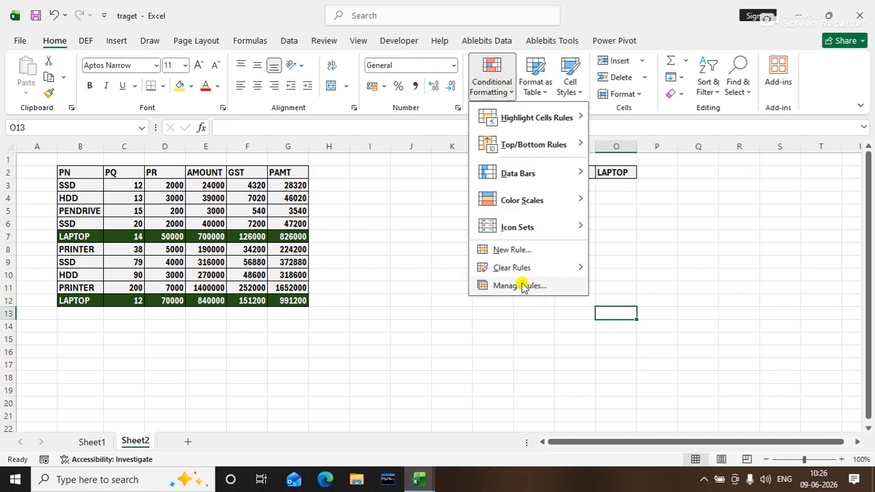
left_click(519, 286)
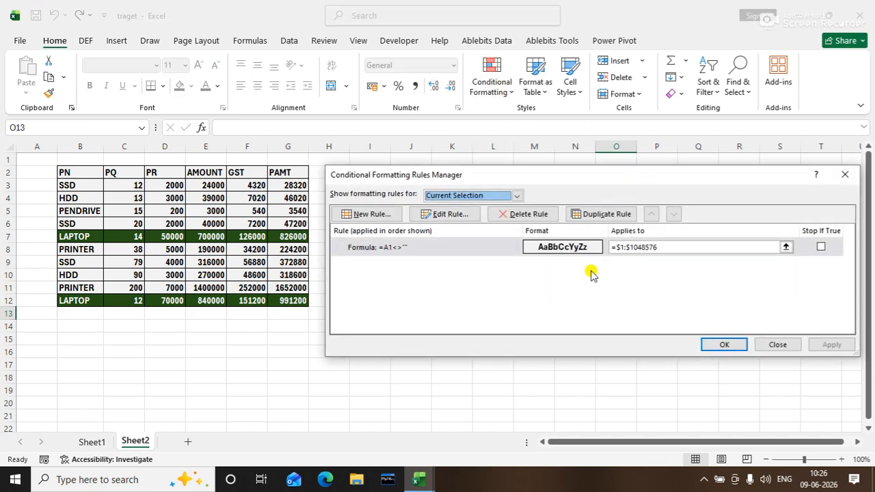
left_click(492, 244)
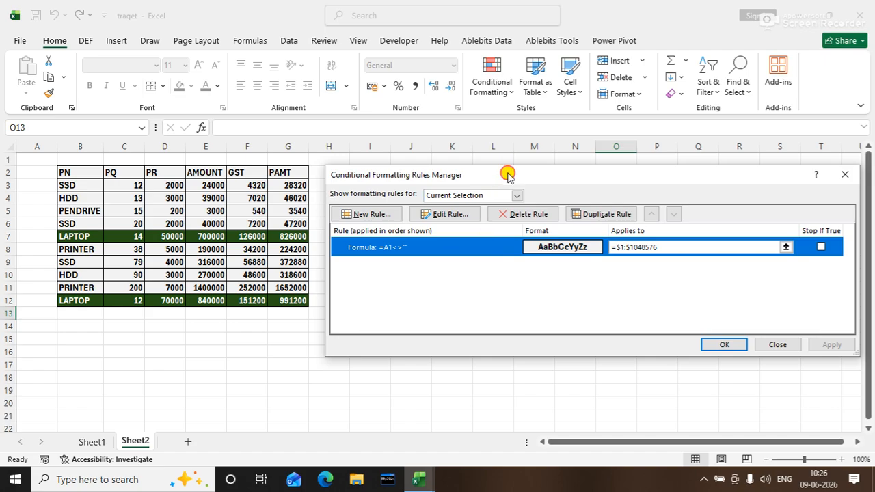
left_click_drag(508, 171, 541, 201)
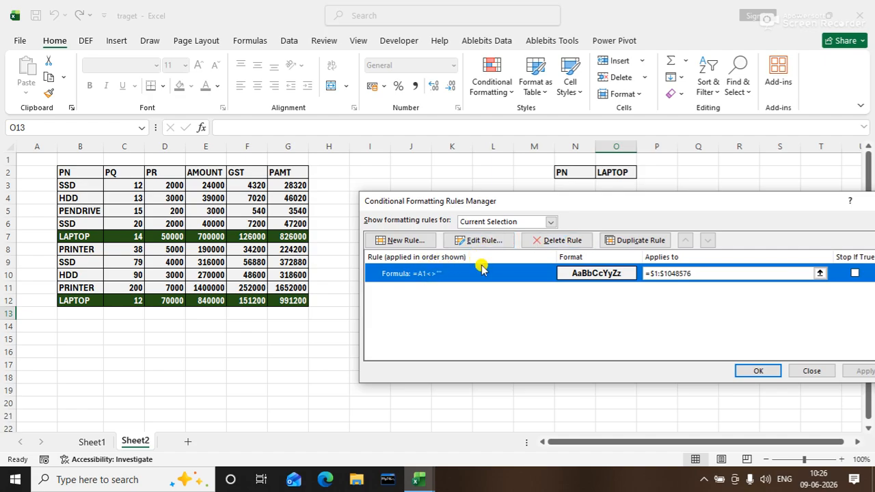
left_click_drag(794, 200, 751, 186)
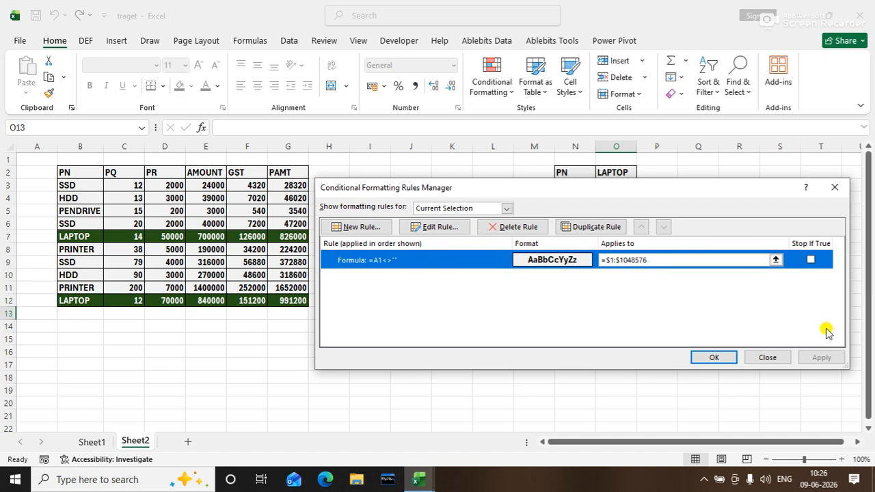
left_click(770, 361)
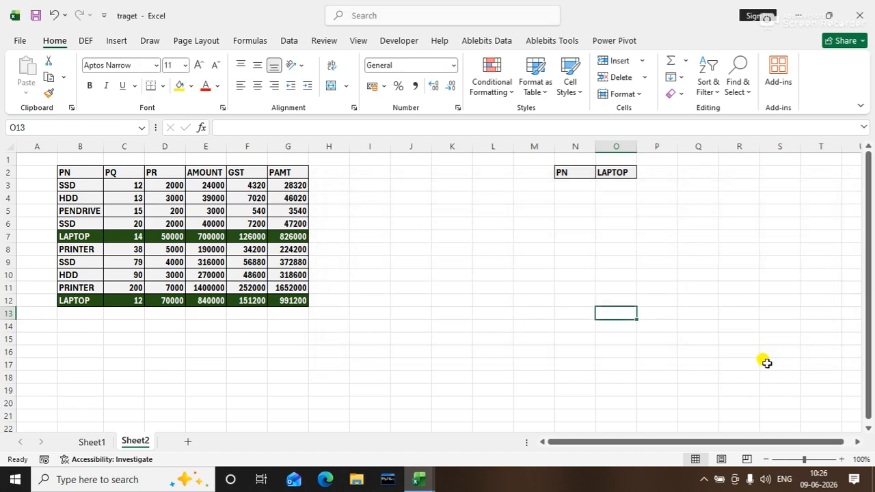
left_click(484, 296)
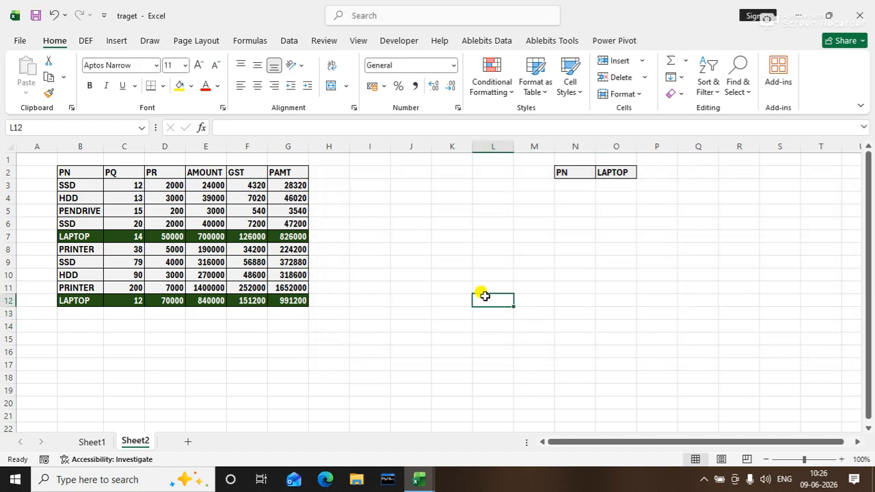
On Sheet1, mark the "change font" and "show in different view" topics in row 7 with a yellow fill
left_click(102, 441)
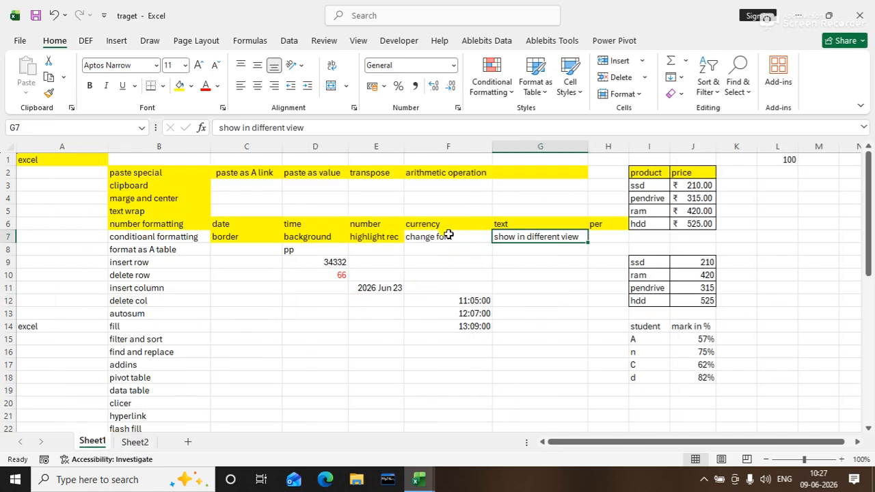
left_click_drag(447, 233, 568, 236)
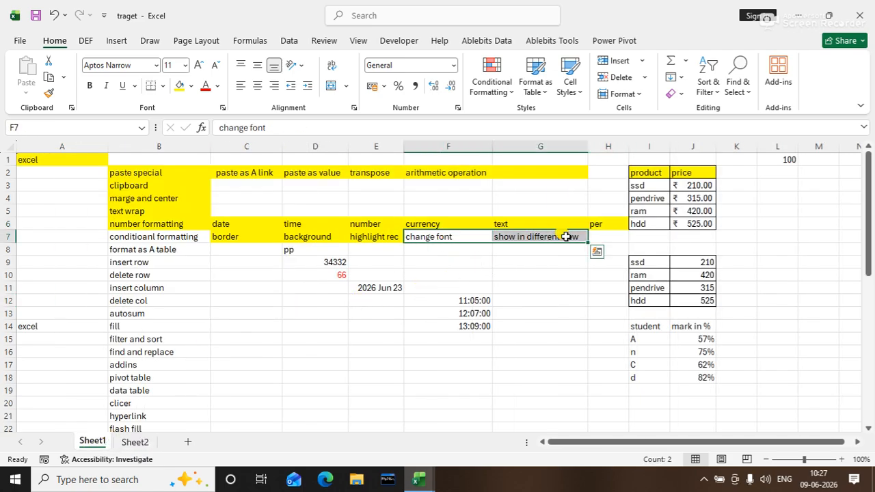
left_click(180, 86)
left_click(414, 298)
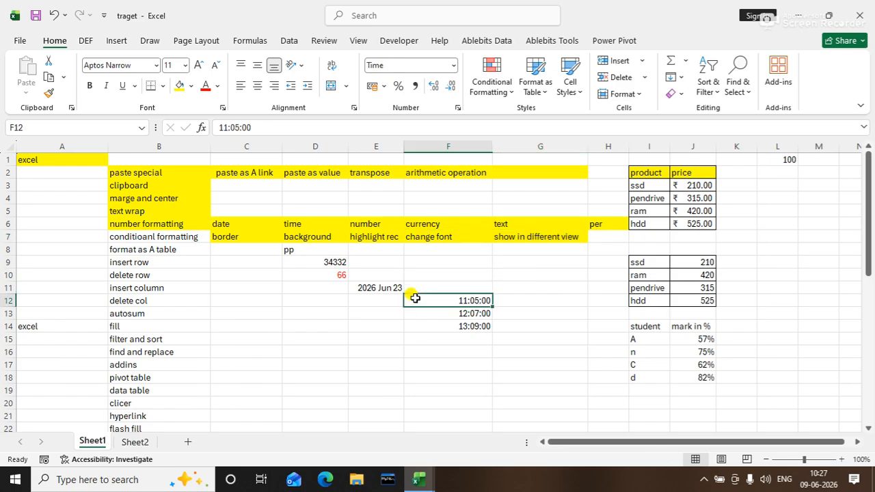
Add a new worksheet after Sheet2 and return to Sheet2
left_click(135, 443)
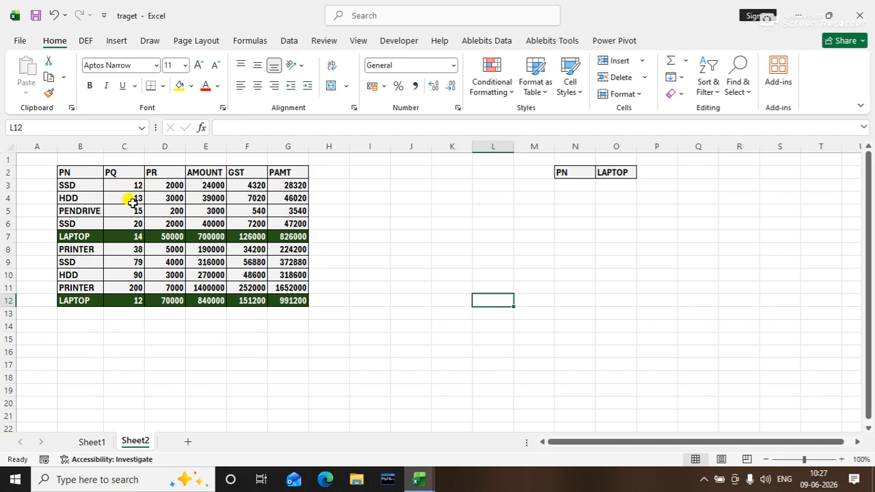
left_click(187, 441)
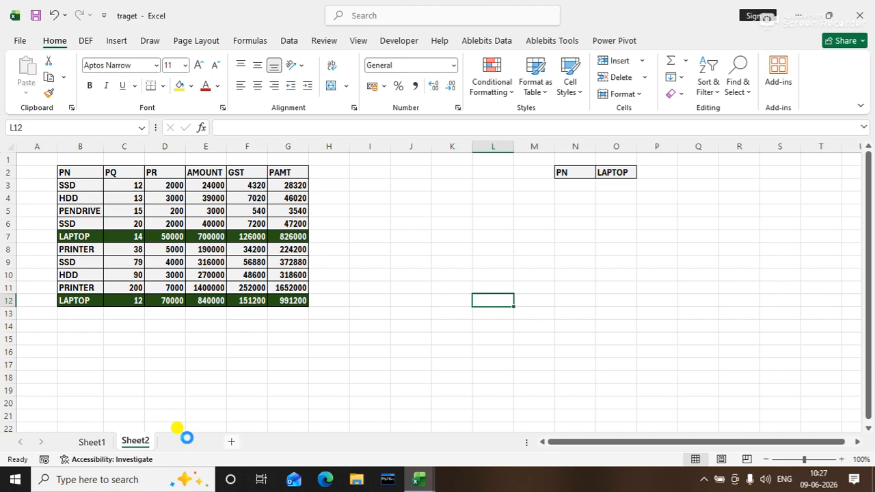
left_click(135, 441)
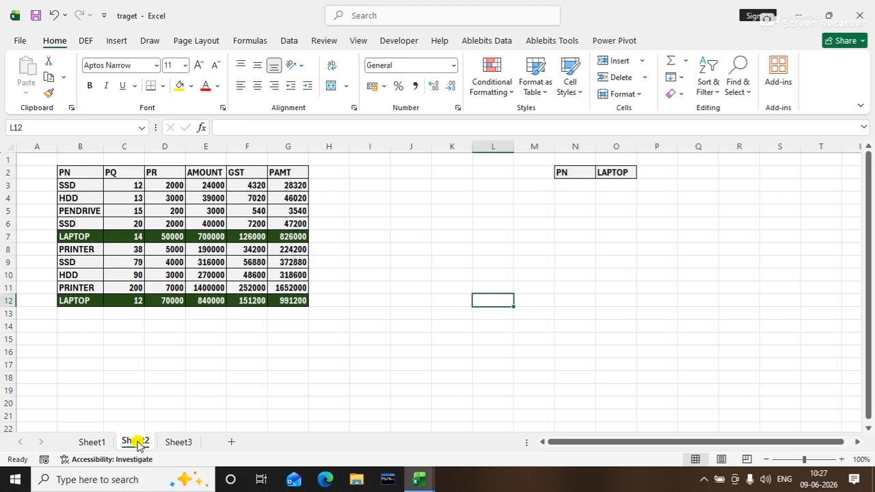
Enter SUN in J6 and autofill the weekday series across row 6 to column Y
left_click(408, 224)
type("SUN")
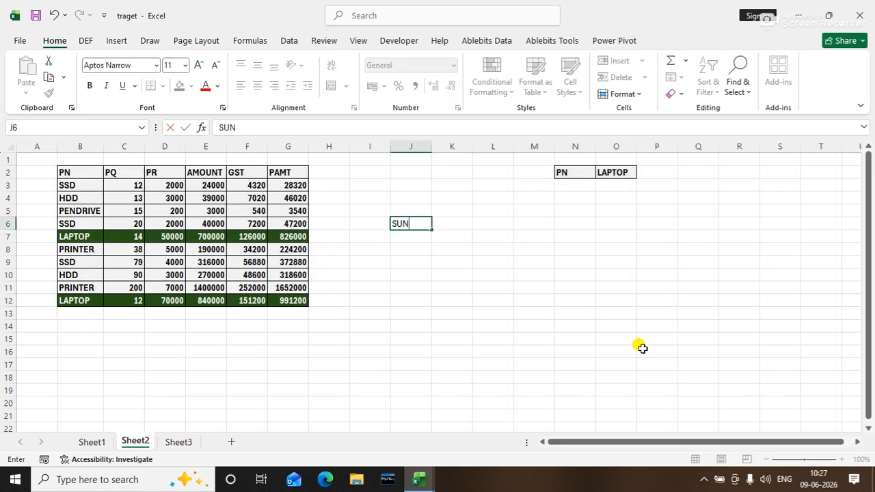
key("Tab")
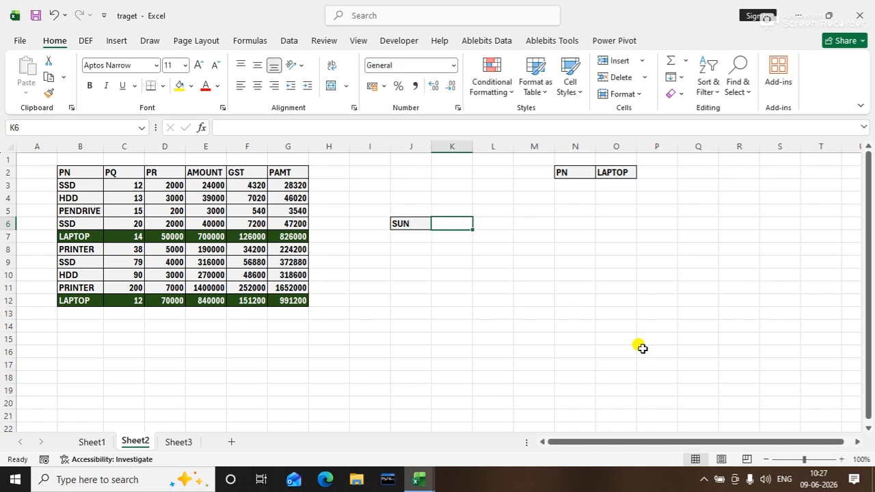
left_click(413, 223)
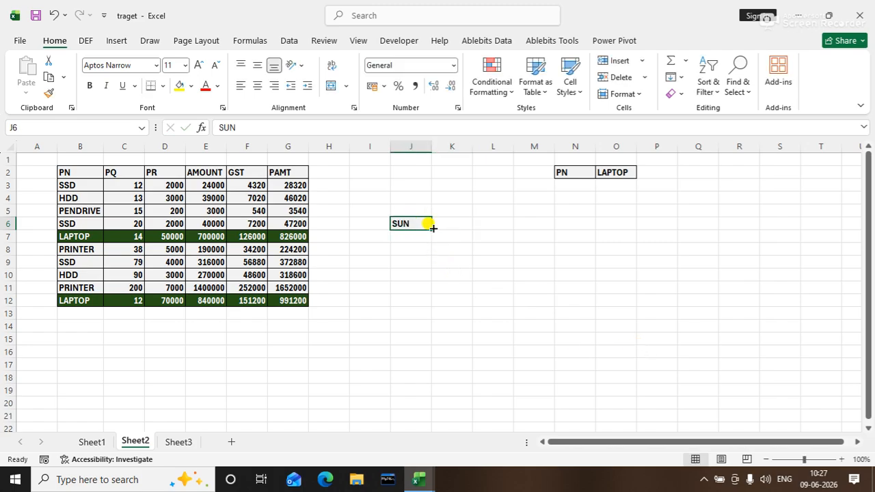
left_click_drag(434, 230, 786, 237)
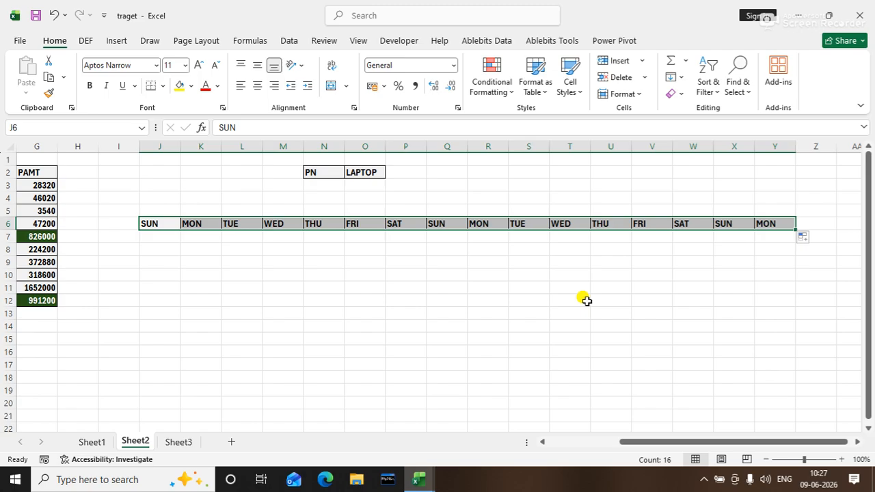
Narrow columns J through Y to one equal width that still fits the weekday headings
left_click_drag(160, 145, 786, 183)
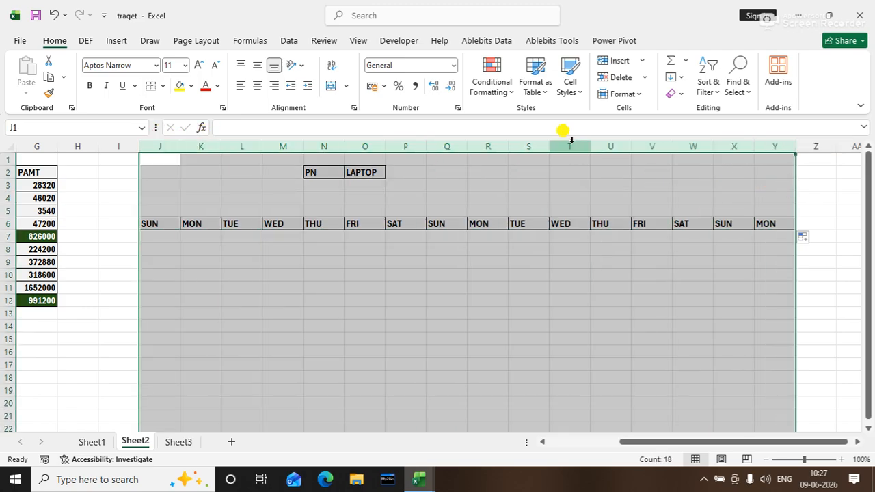
left_click_drag(550, 144, 531, 143)
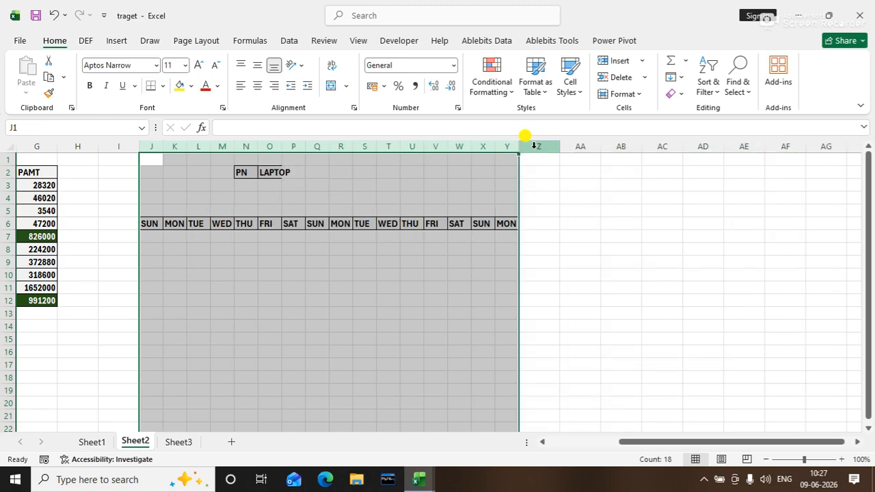
left_click_drag(400, 145, 406, 140)
left_click(360, 324)
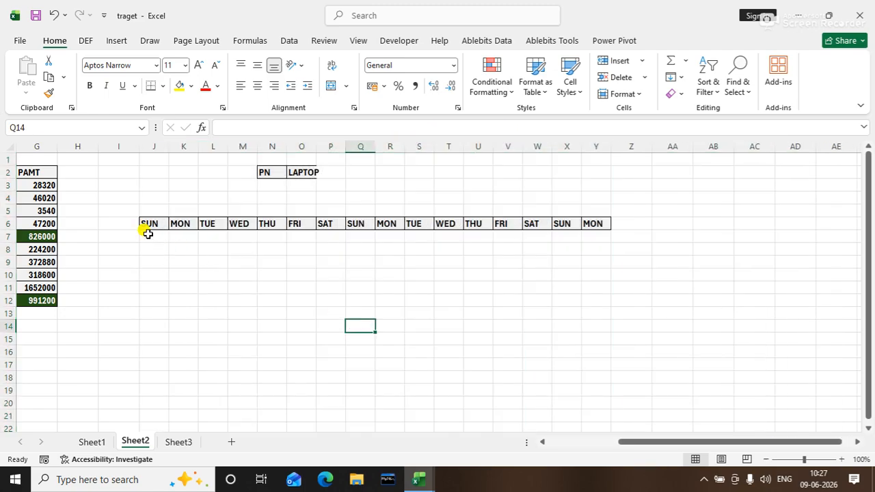
left_click_drag(148, 234, 160, 299)
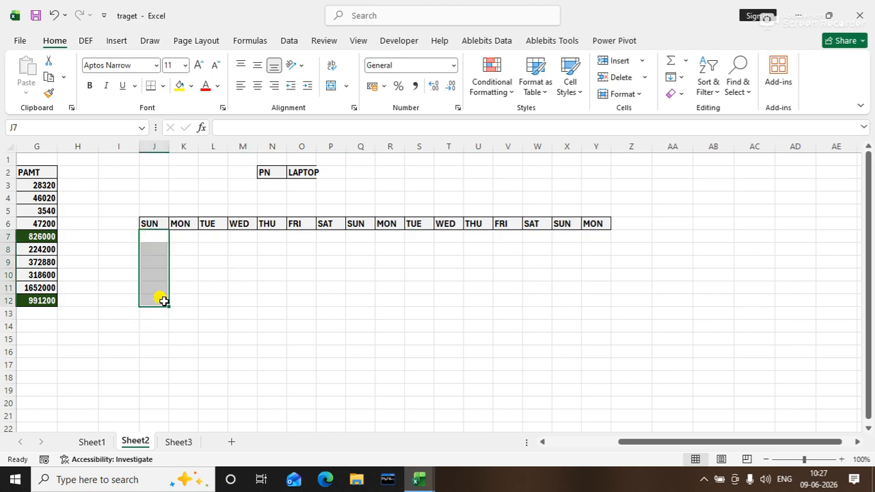
left_click(160, 299)
left_click_drag(144, 234, 609, 303)
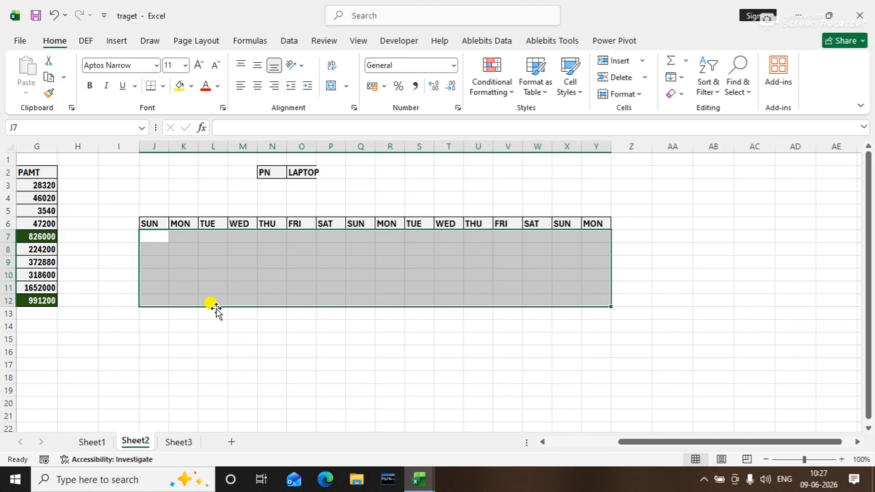
left_click(181, 271)
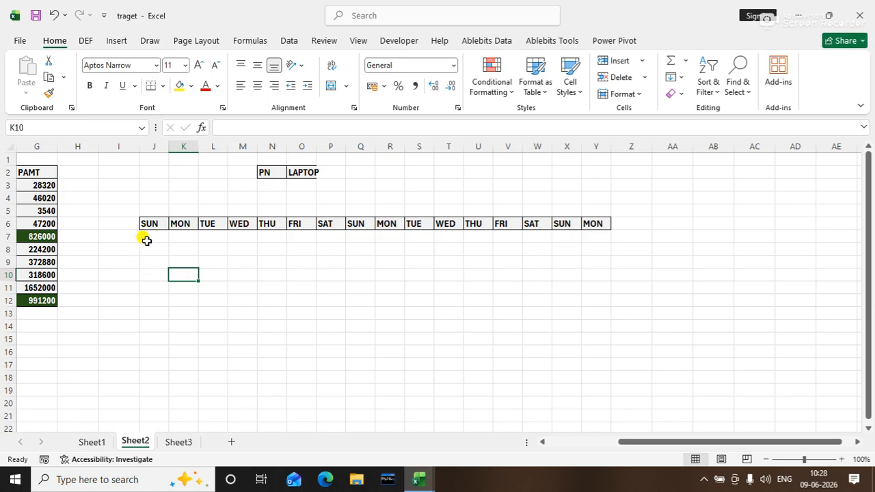
left_click_drag(145, 236, 599, 315)
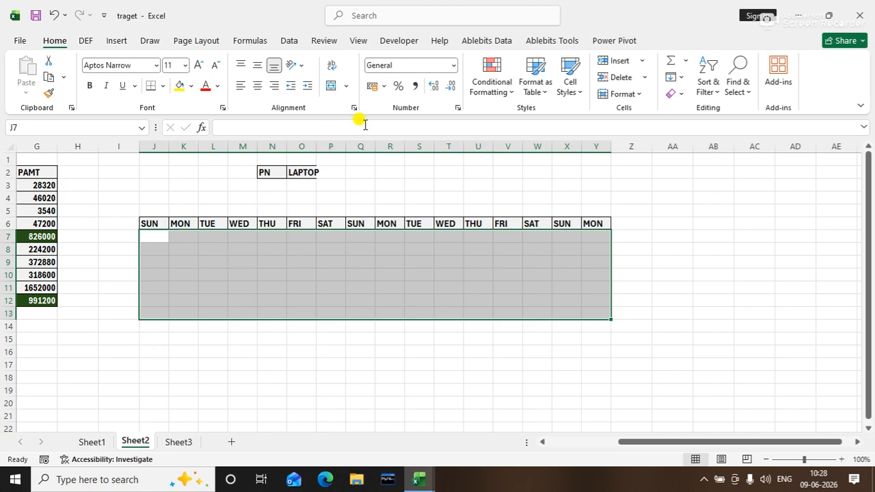
left_click(300, 212)
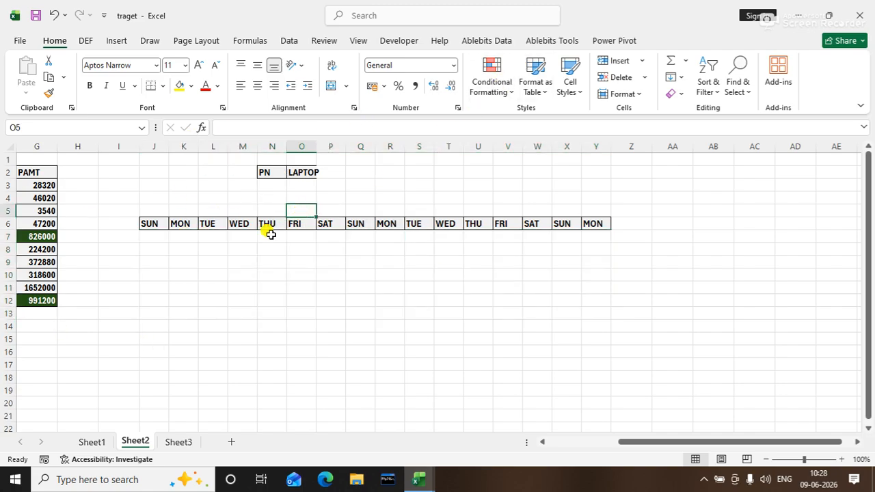
Start a new conditional formatting rule for J7:Y12 that uses a formula to determine which cells to format
left_click_drag(144, 236, 600, 299)
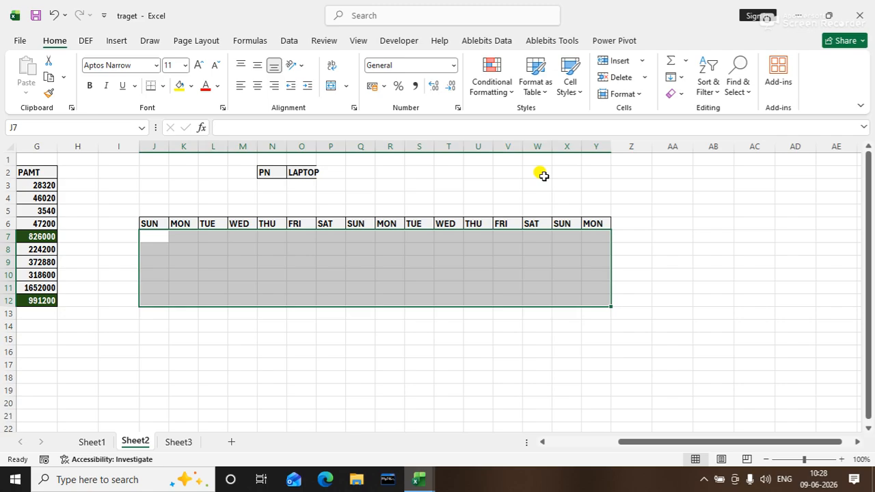
left_click(498, 93)
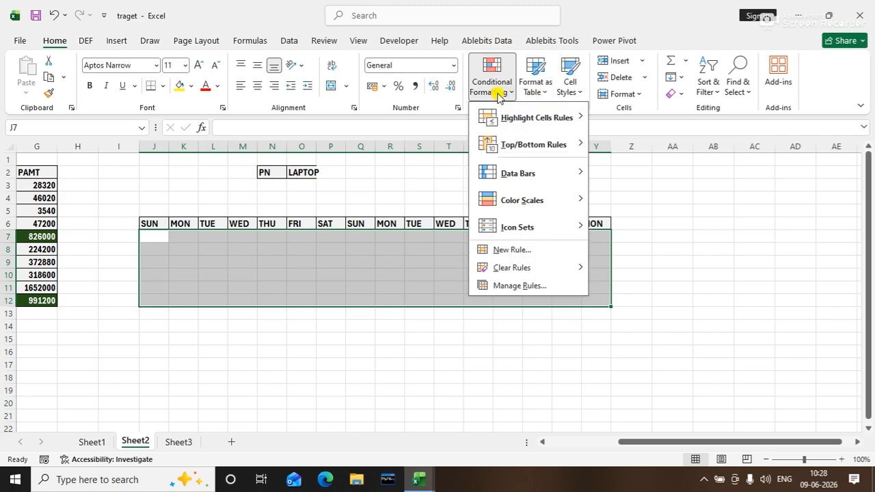
left_click(517, 250)
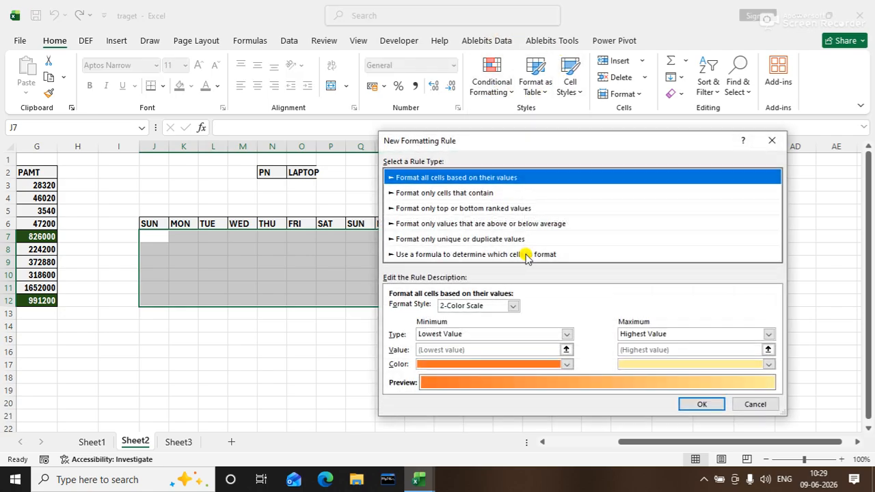
left_click_drag(509, 141, 635, 129)
left_click(468, 206)
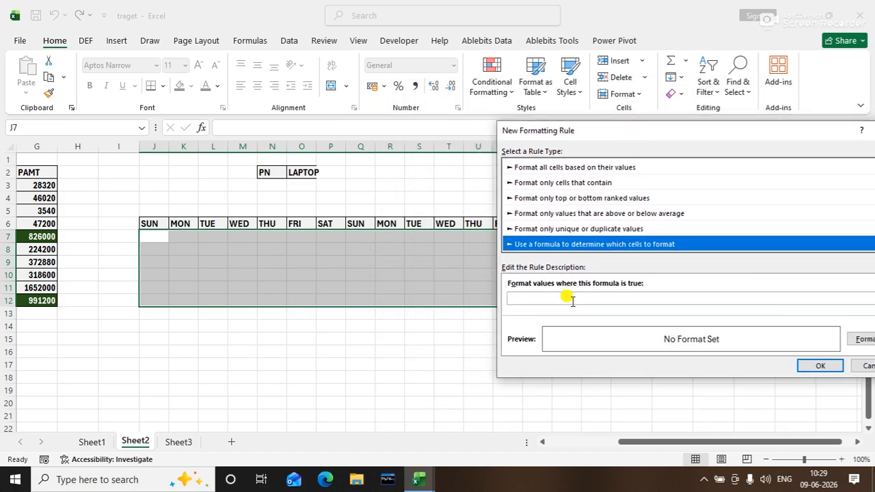
Set the rule's formula to =J$6="SUN", keeping the column relative and the row absolute
left_click(545, 296)
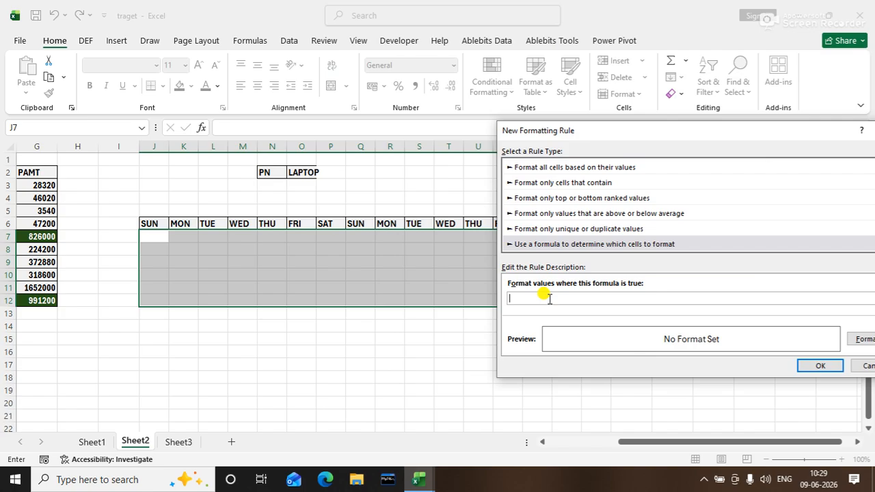
type("=")
left_click(148, 226)
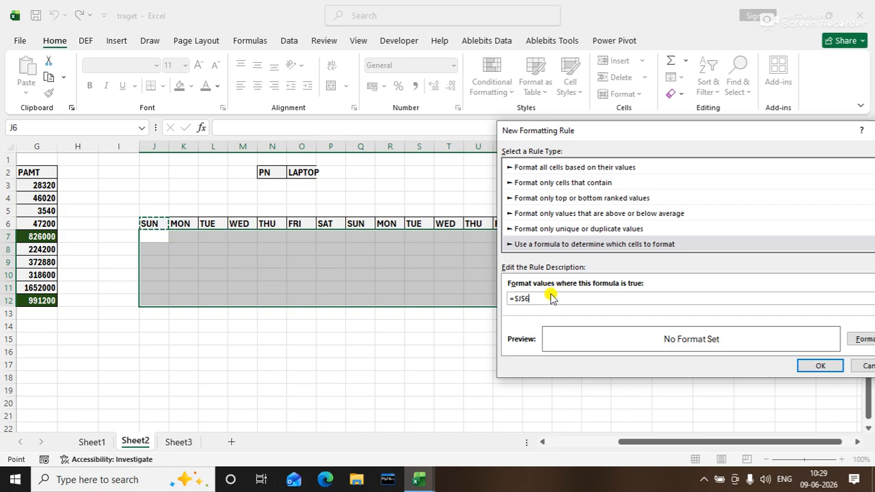
left_click(517, 299)
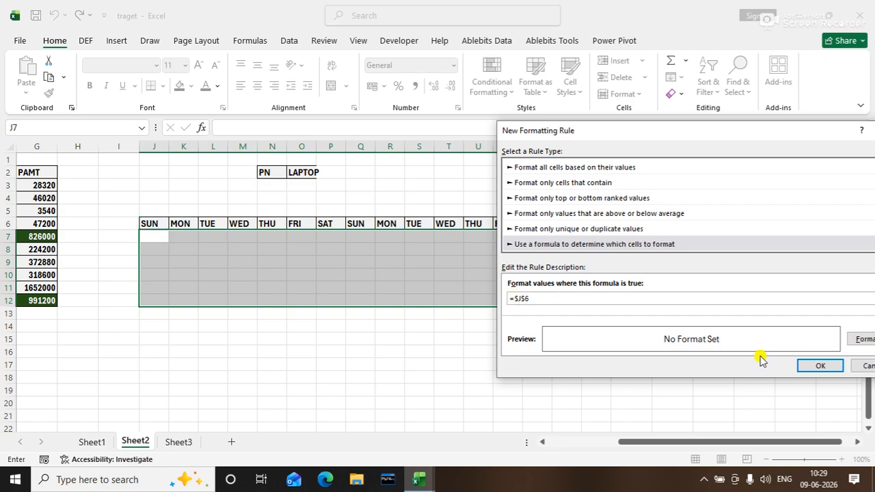
key("BackSpace")
key("BackSpace")
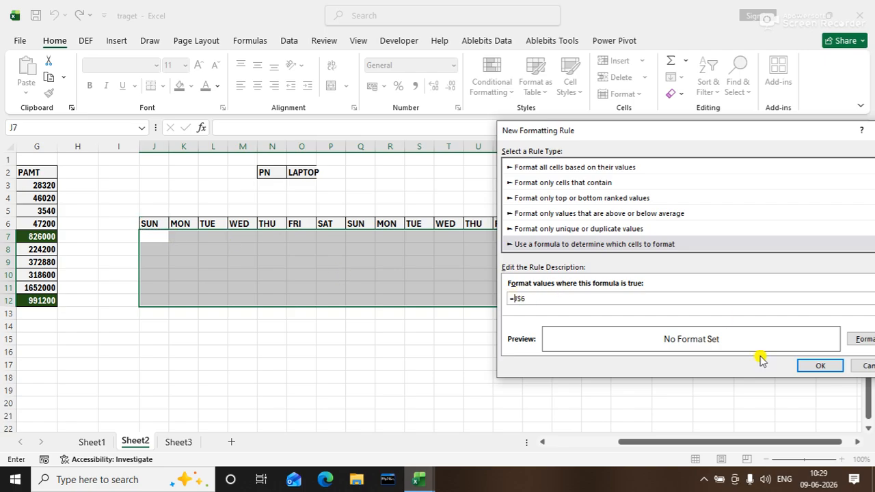
type("J")
left_click(586, 298)
type("=\"SUN\"")
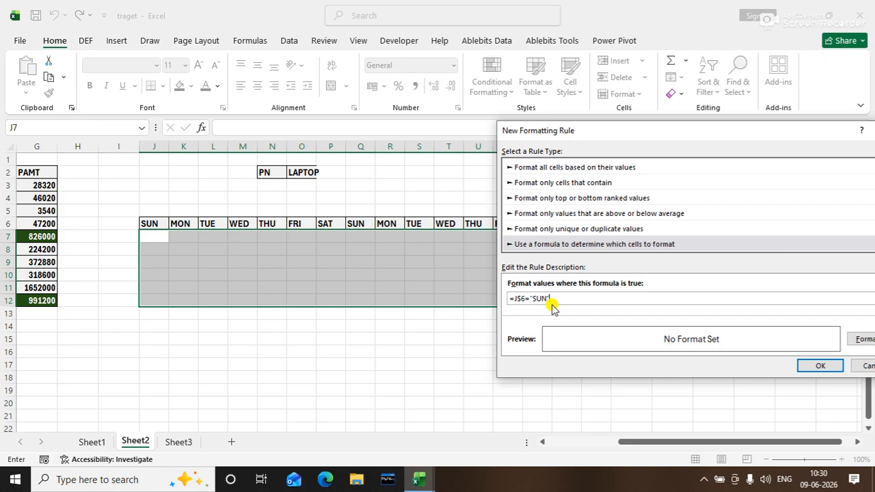
Give the rule's format a dark red background fill and an outline border
left_click(856, 340)
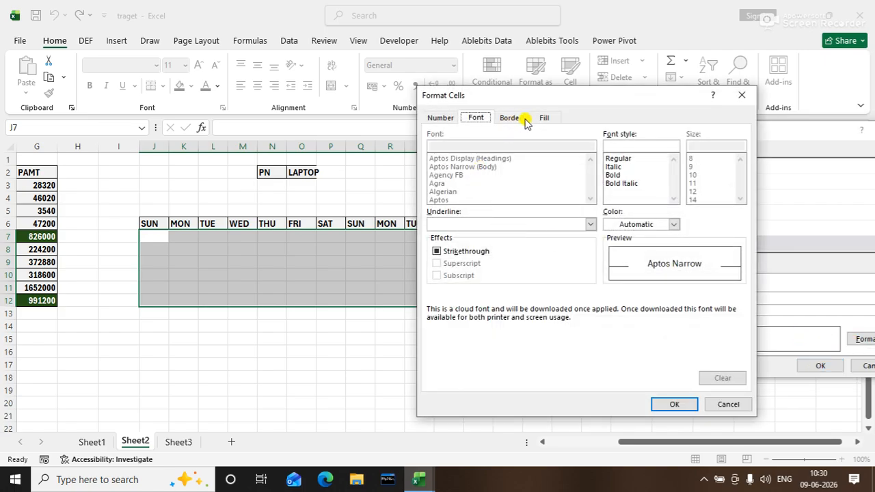
left_click(538, 120)
left_click(450, 244)
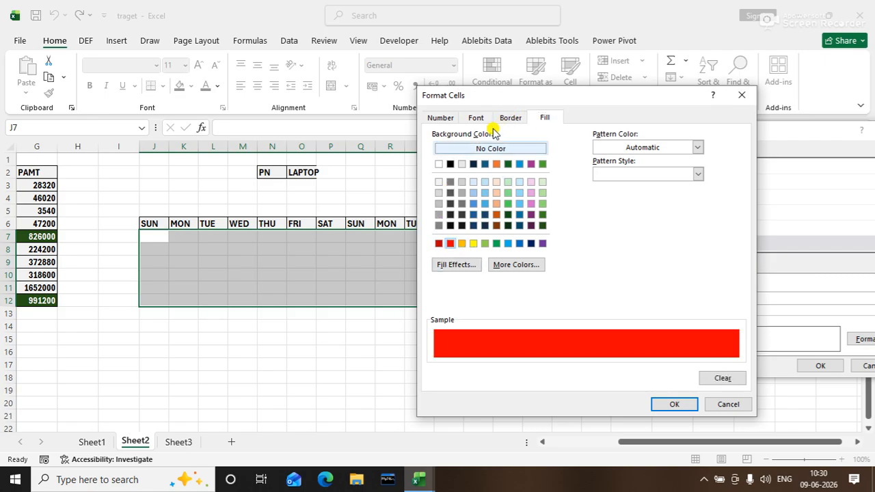
left_click(438, 243)
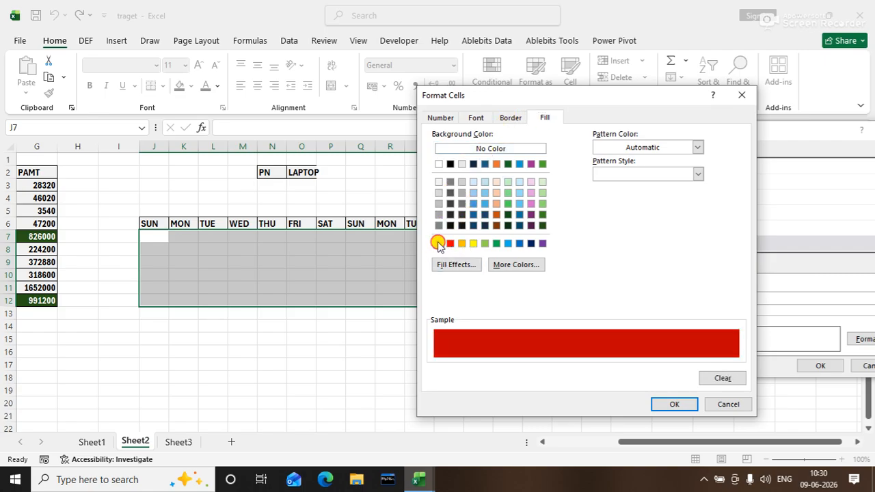
left_click(510, 118)
left_click(595, 155)
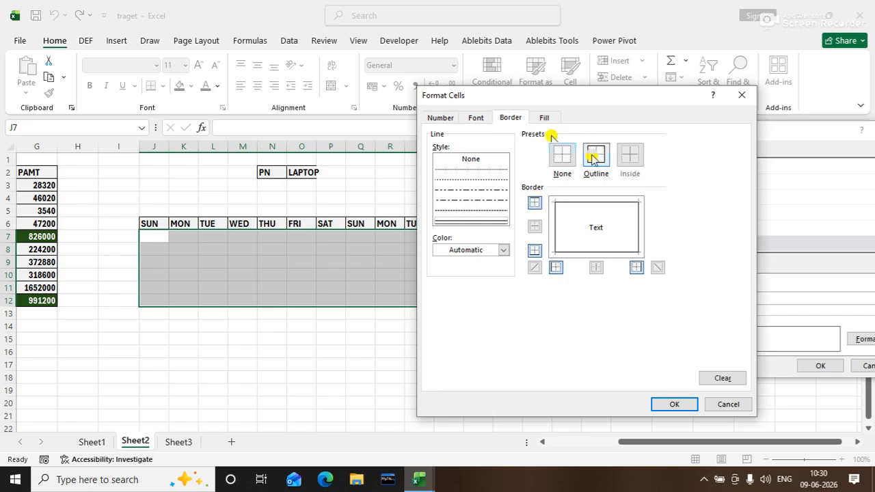
Set the rule's font to bold white and apply the finished rule to J7:Y12
left_click(491, 117)
left_click(613, 175)
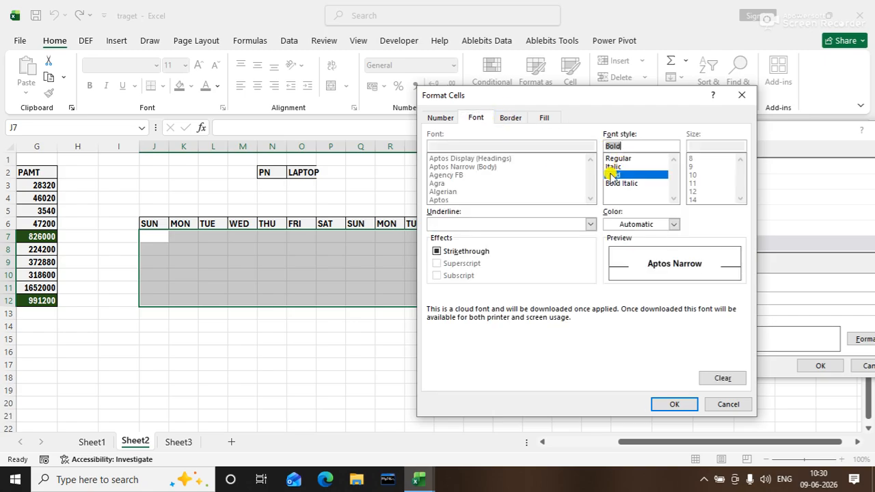
left_click(636, 225)
left_click(611, 277)
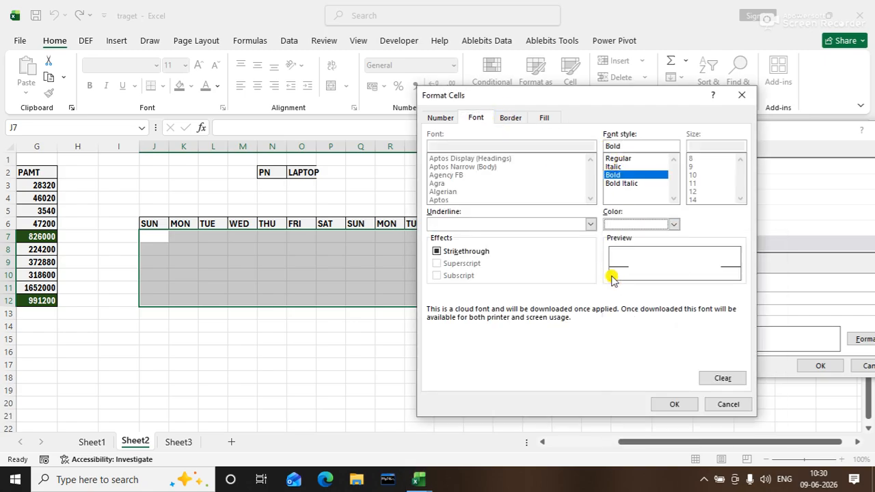
left_click(682, 405)
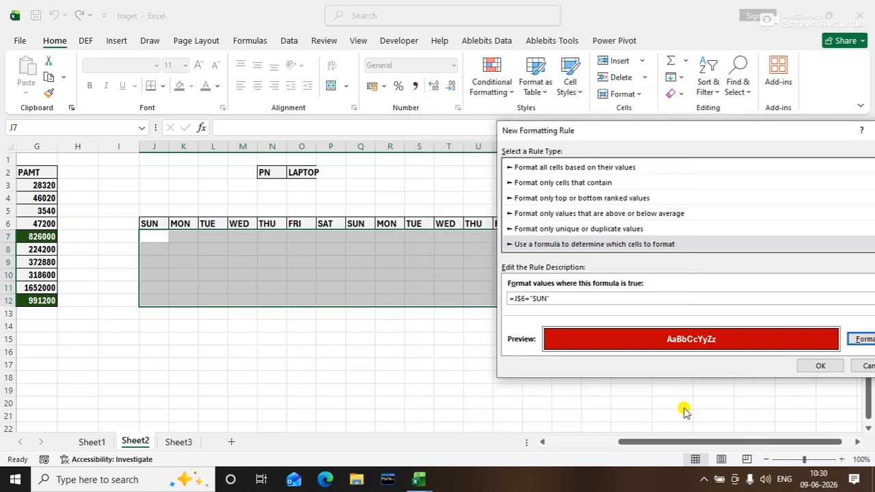
left_click(819, 366)
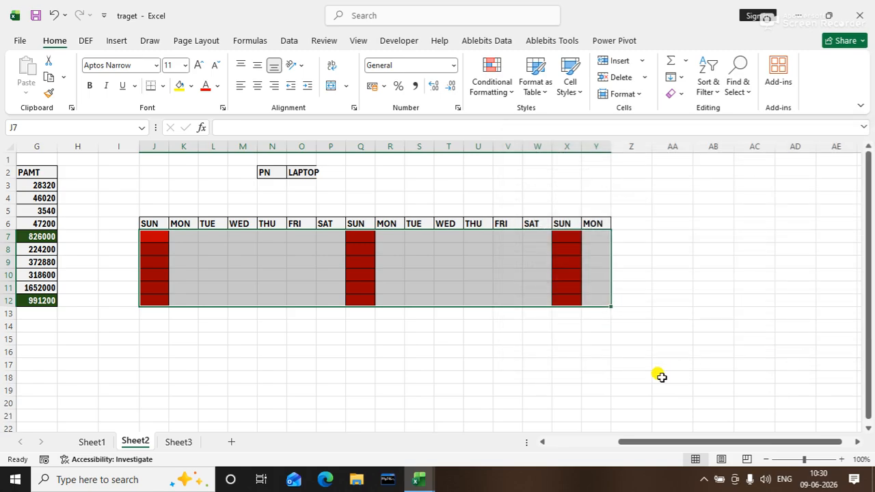
left_click(661, 376)
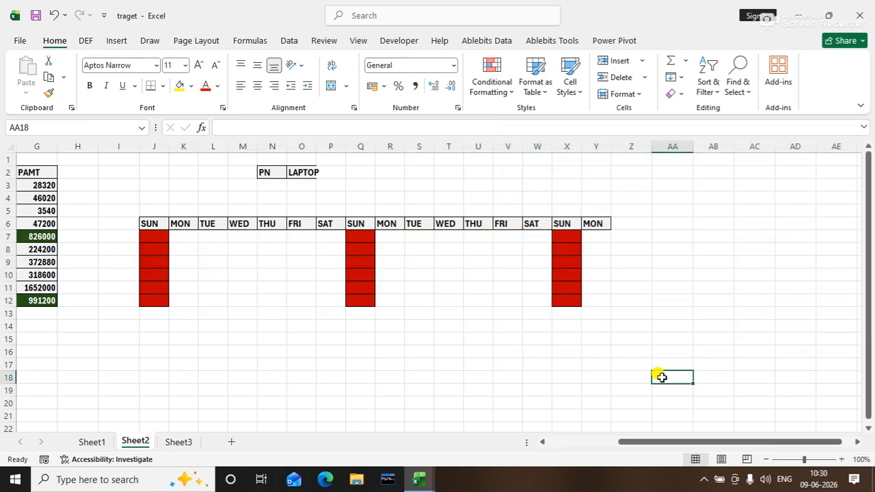
Test the rule by changing the heading in N6 to SUN, and restore THU by filling from M6
left_click(264, 223)
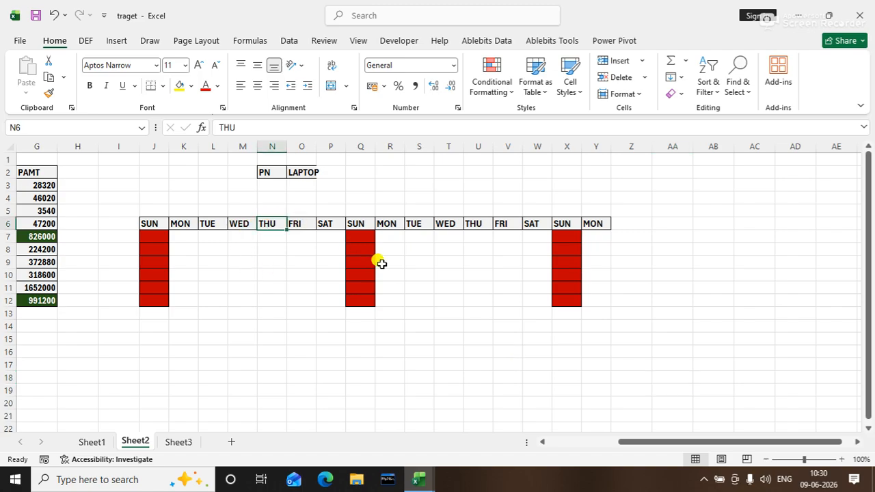
type("SUN")
key("Return")
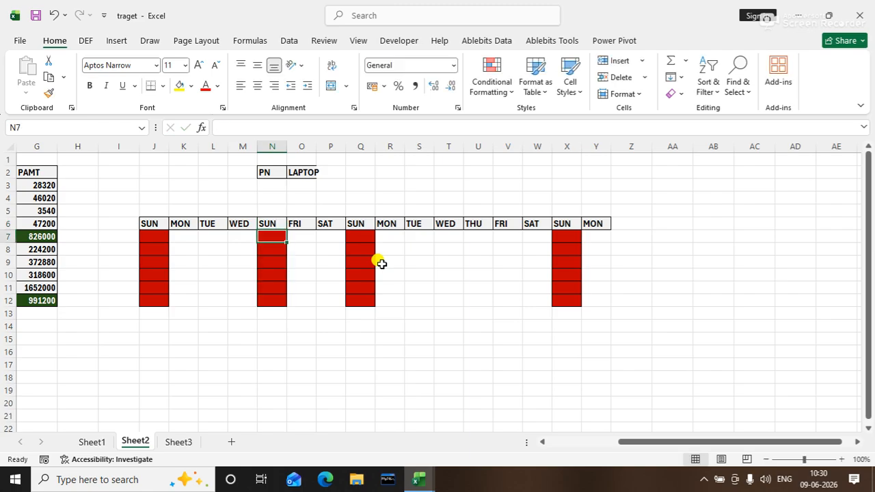
left_click(246, 224)
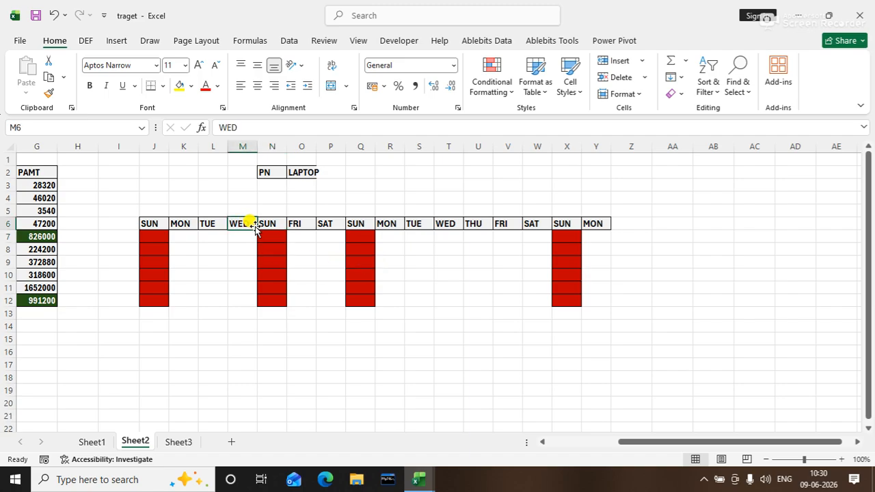
left_click_drag(257, 231, 275, 233)
left_click(270, 228)
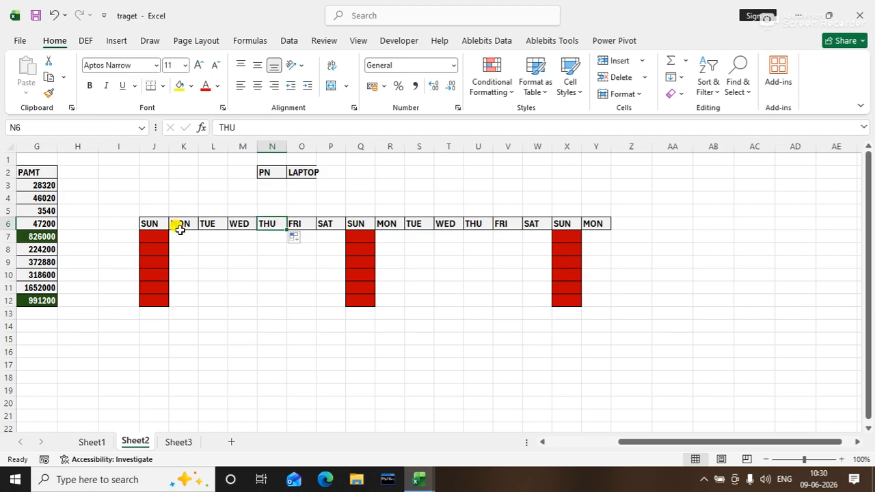
Test the rule by changing the heading in J6 to WED and setting it back to SUN
left_click(158, 225)
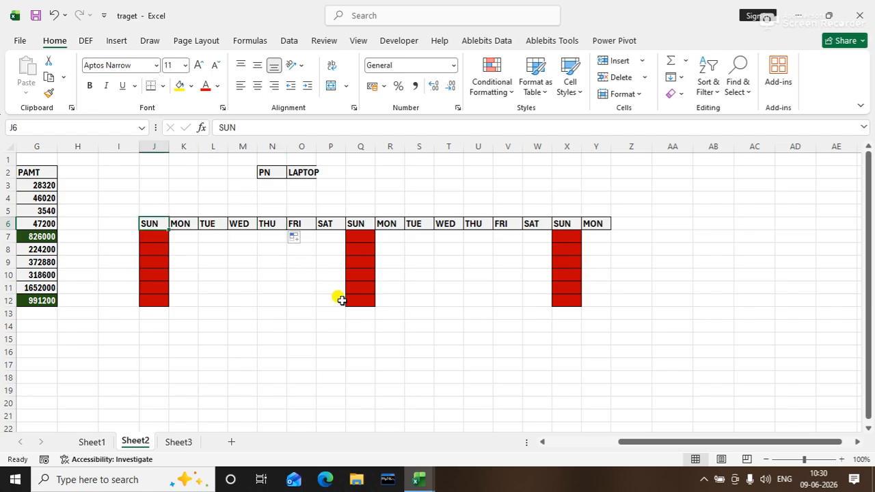
type("WED")
key("Return")
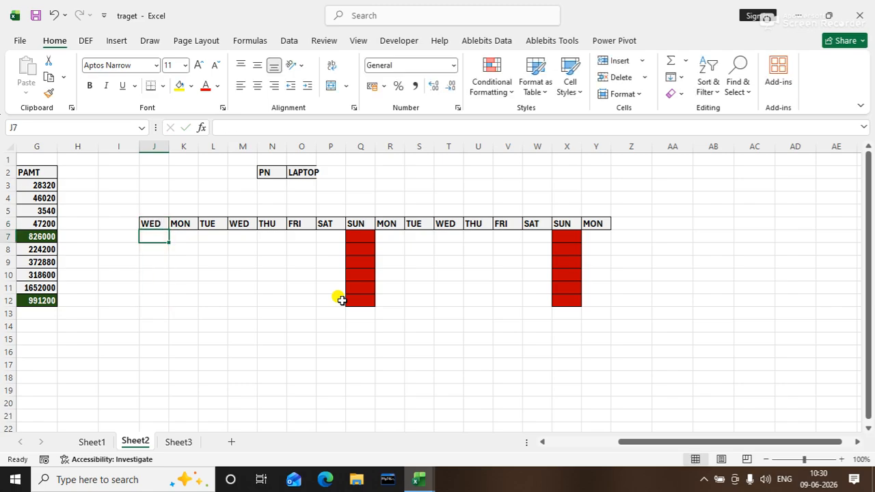
key("Up")
type("SUN")
key("Return")
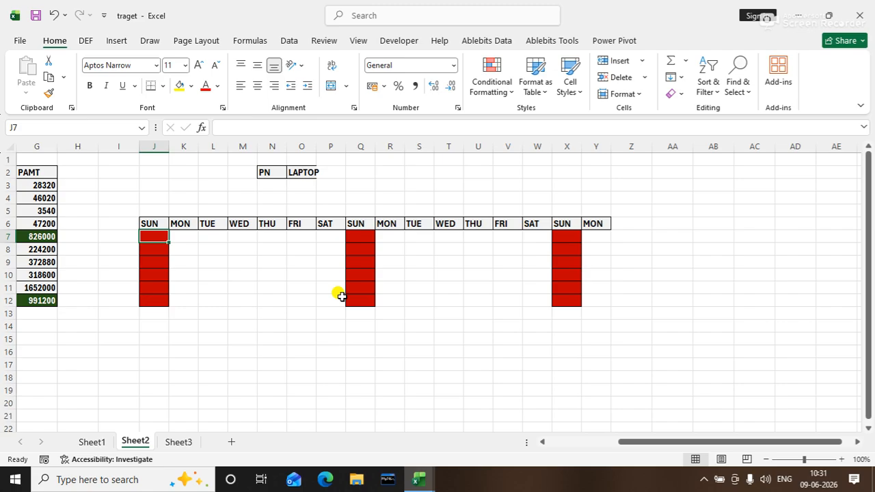
left_click(93, 442)
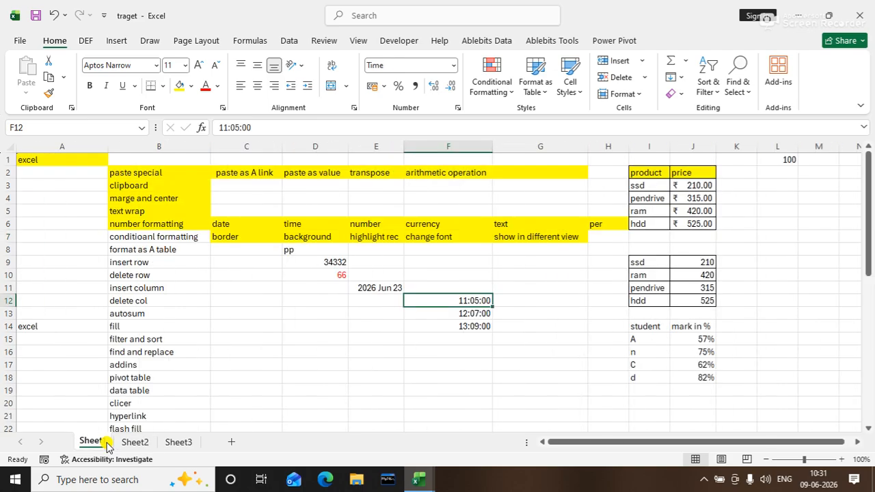
left_click(171, 443)
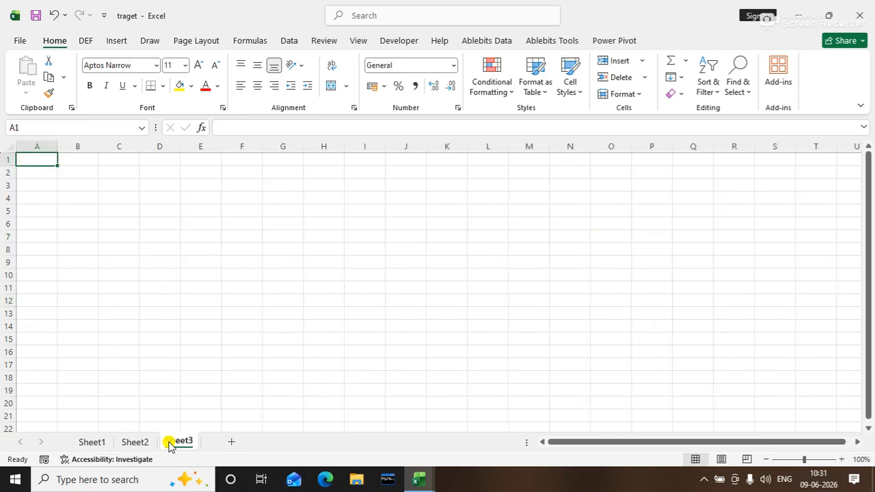
left_click(139, 443)
left_click(299, 313)
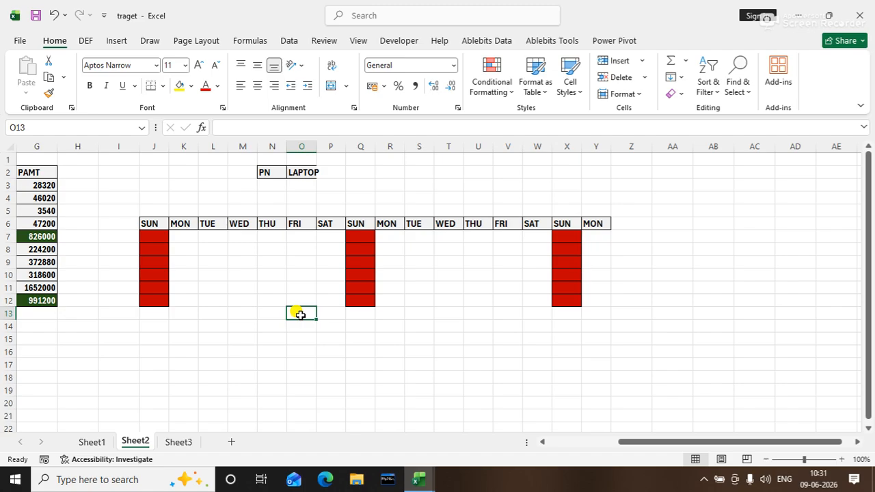
left_click_drag(162, 233, 594, 298)
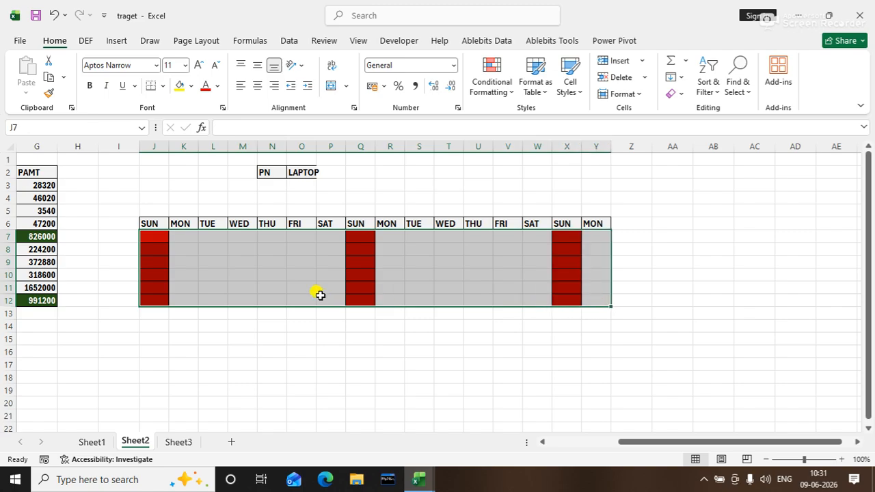
left_click(320, 298)
Test the rule's font format by entering P in J7 and J8, and clear both cells
left_click(153, 237)
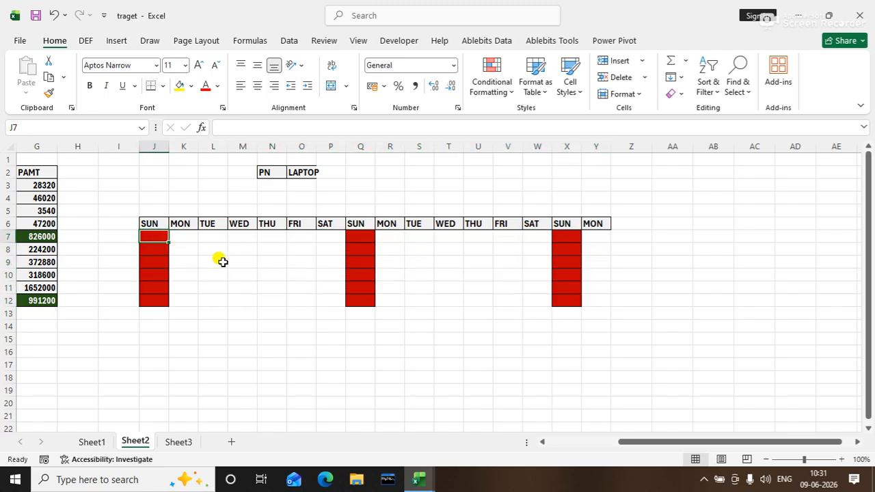
type("P")
key("Return")
type("P")
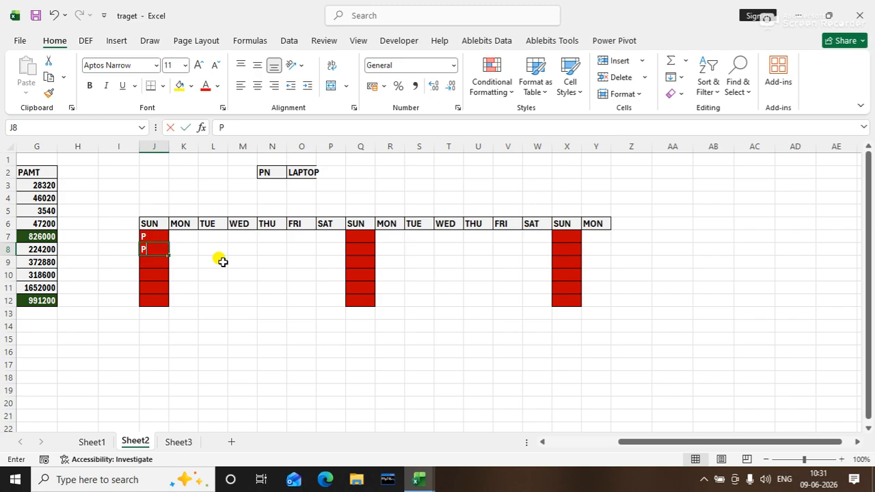
key("Return")
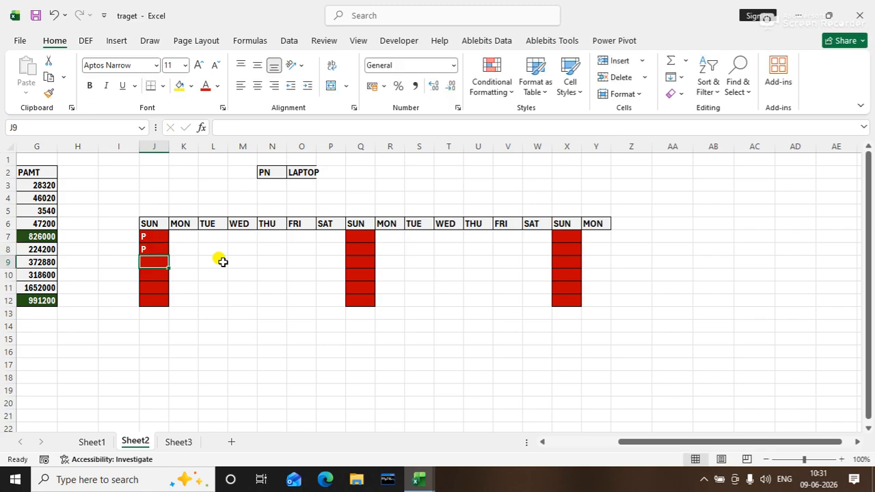
key("Up")
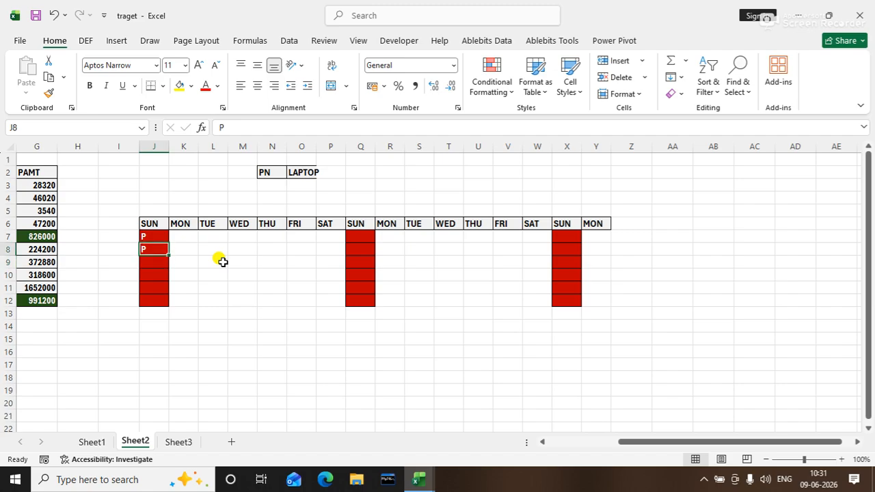
key("Delete")
key("Up")
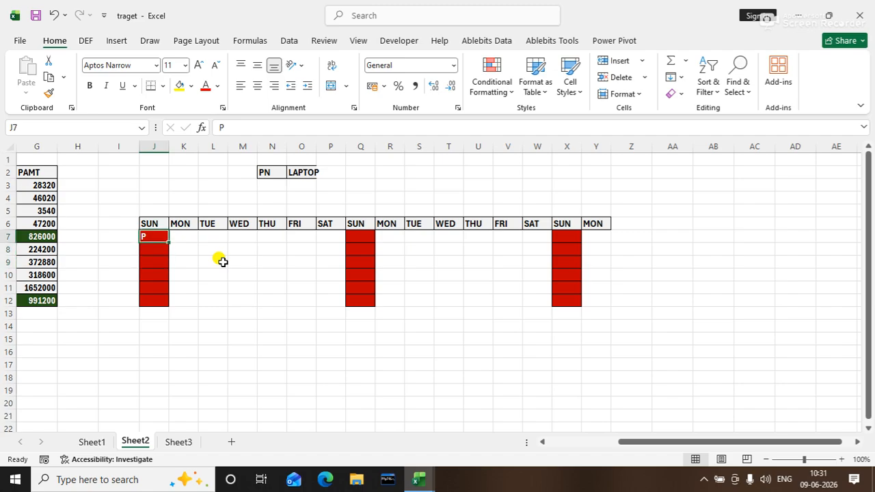
key("Delete")
key("Down")
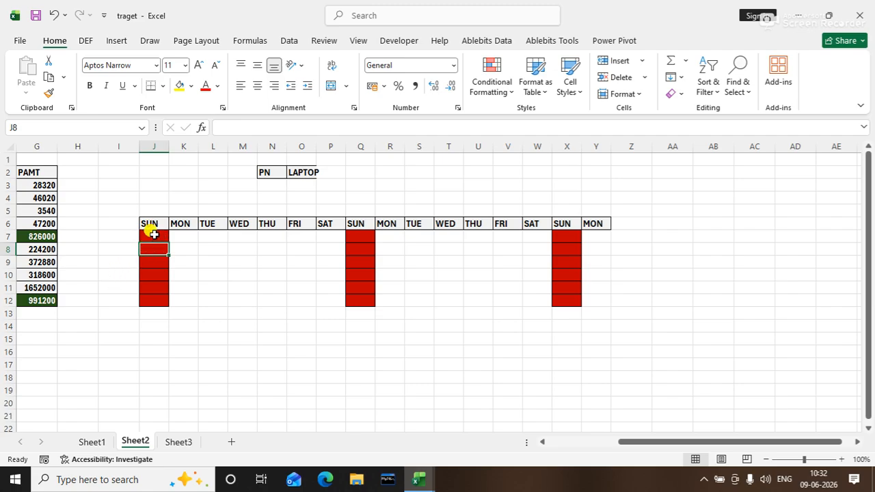
Start a data validation rule for J6:Y12 and set it to allow Custom criteria
mouse_move(154, 234)
left_mouse_down()
mouse_move(242, 291)
mouse_move(588, 303)
left_mouse_up()
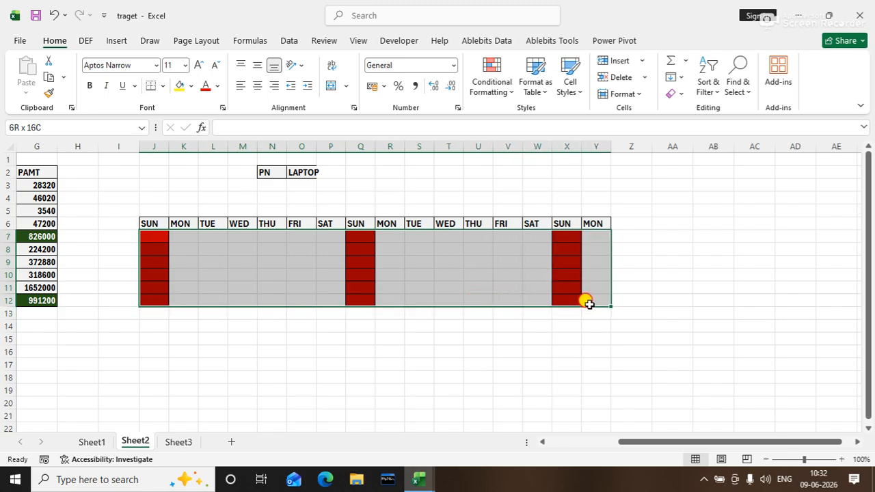
left_click_drag(145, 222, 590, 296)
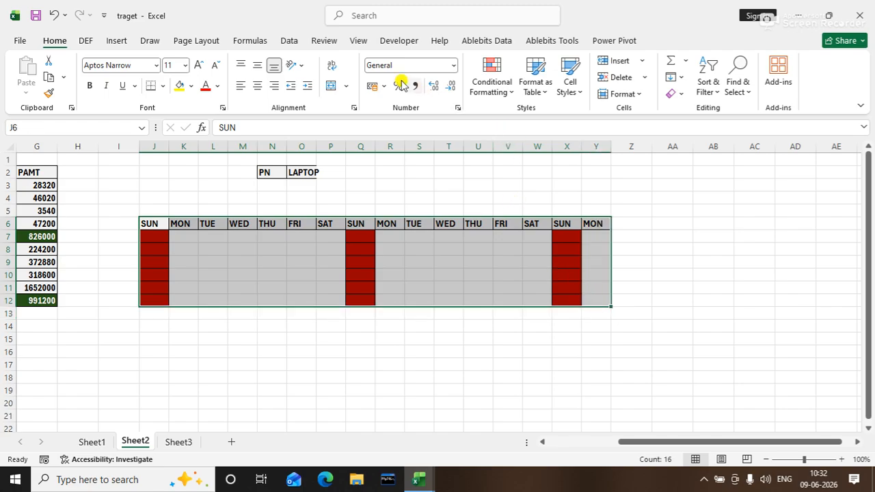
left_click(291, 41)
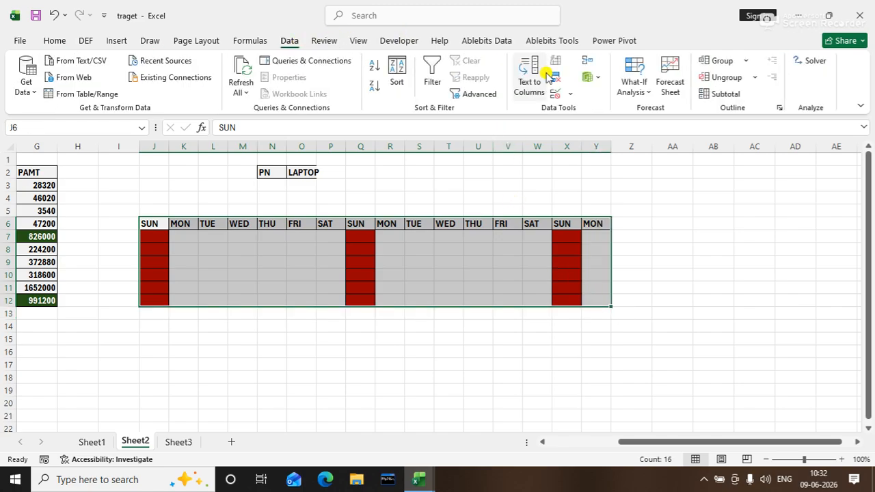
left_click(566, 96)
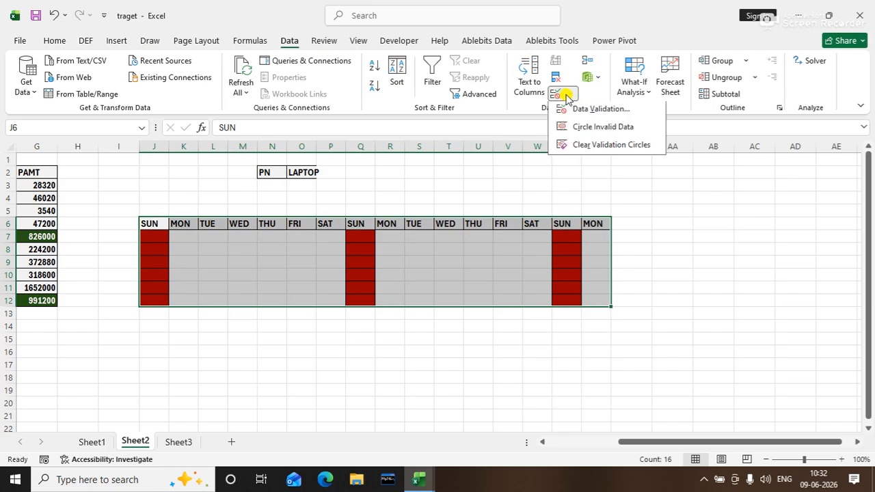
left_click(567, 109)
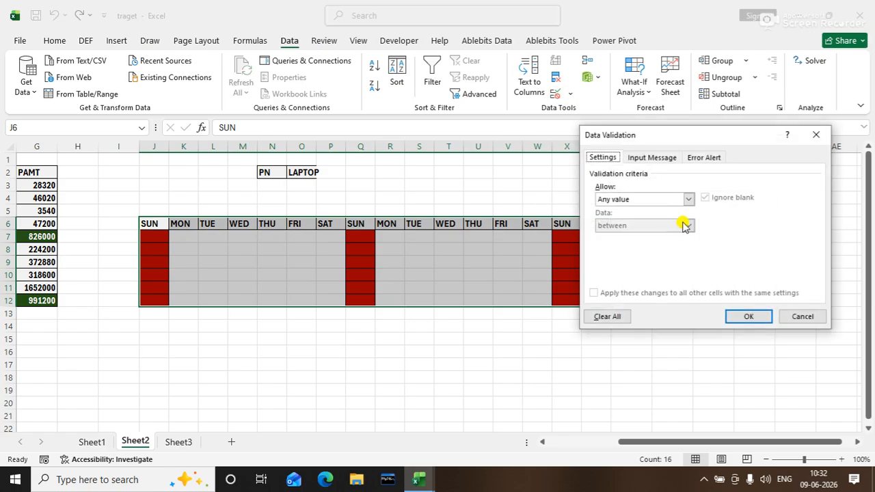
left_click_drag(656, 135, 576, 137)
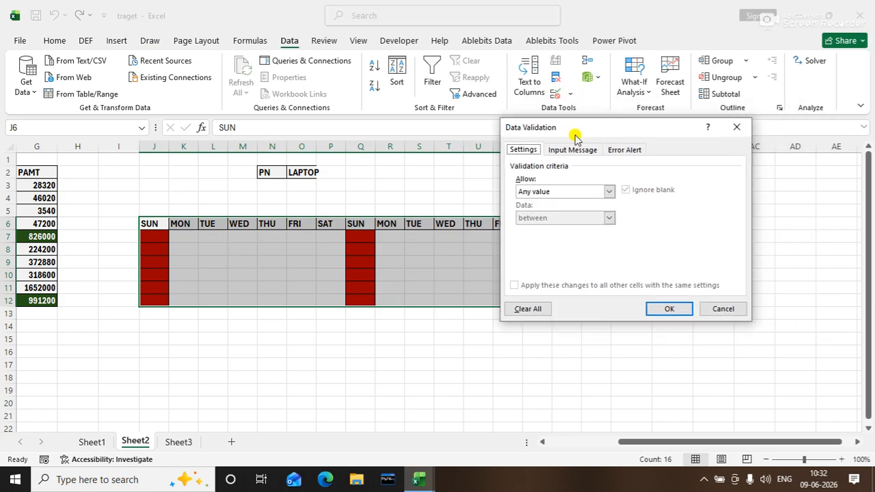
left_click(532, 192)
left_click(537, 260)
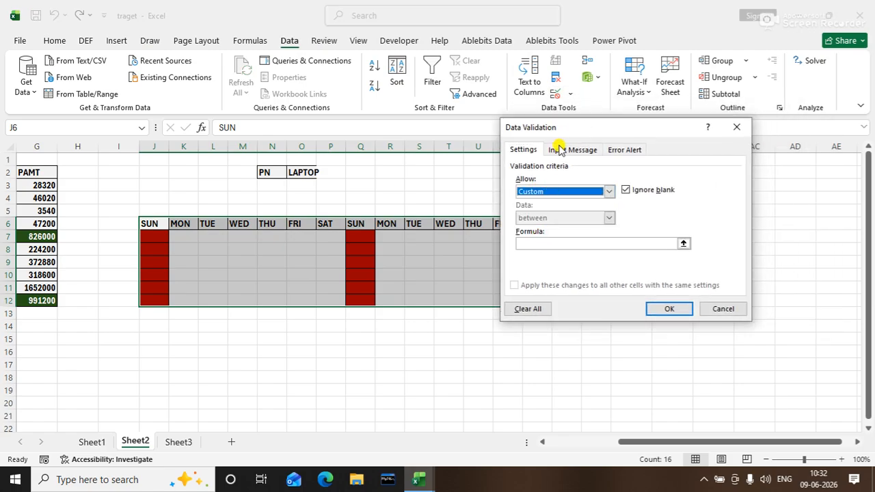
Enter the validation formula =J$6<>"SUN" with the row reference locked
mouse_move(553, 131)
left_mouse_down()
mouse_move(619, 248)
mouse_move(553, 131)
left_mouse_up()
left_click(559, 244)
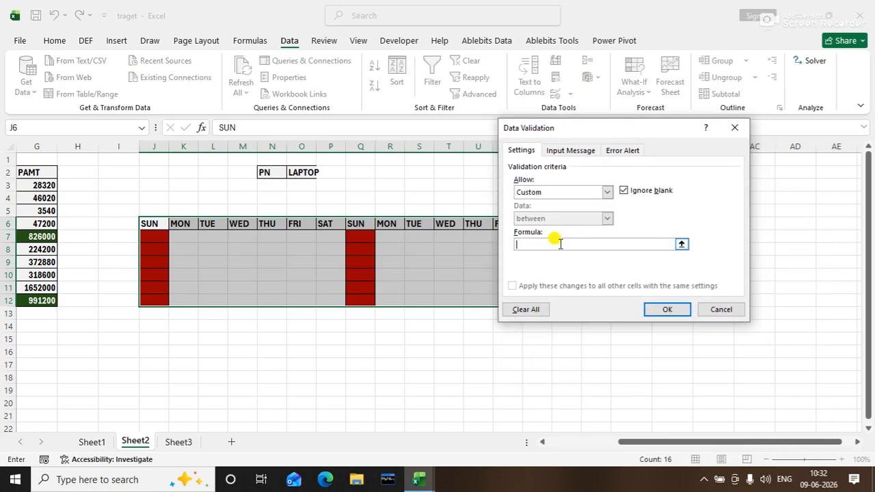
type("=")
left_click(157, 224)
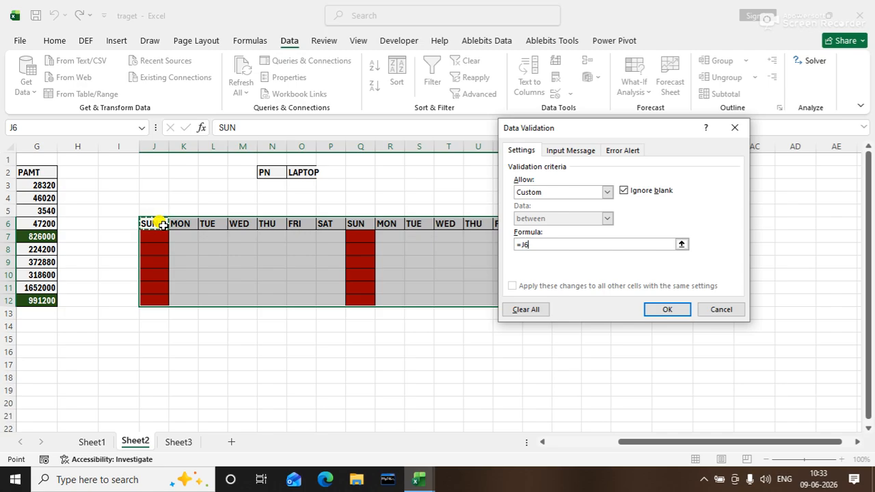
type("=")
type(">\"SUN")
left_click(525, 244)
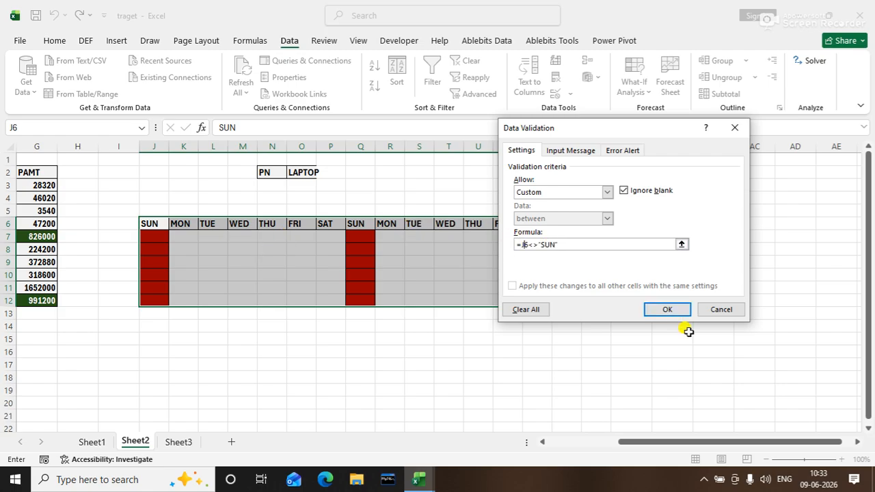
type("$")
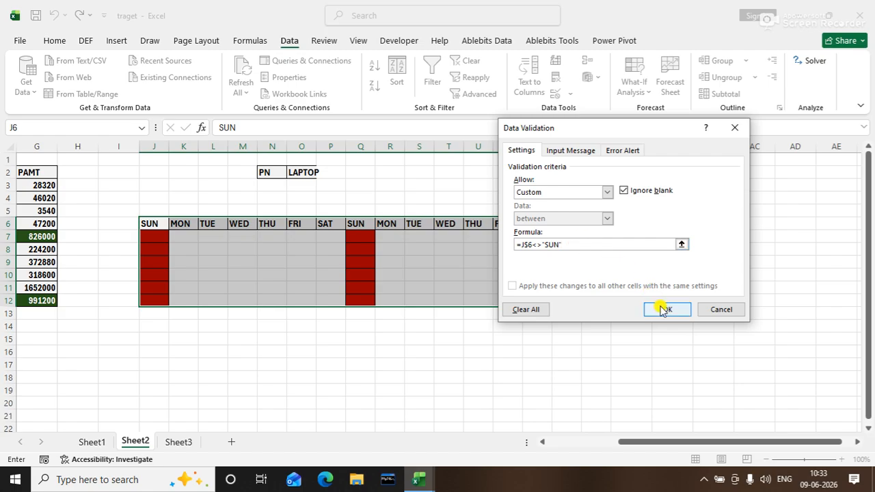
Give the rule's error alert the title HOLIDAY and the message TODAY IS SUN, and apply the validation
left_click(617, 154)
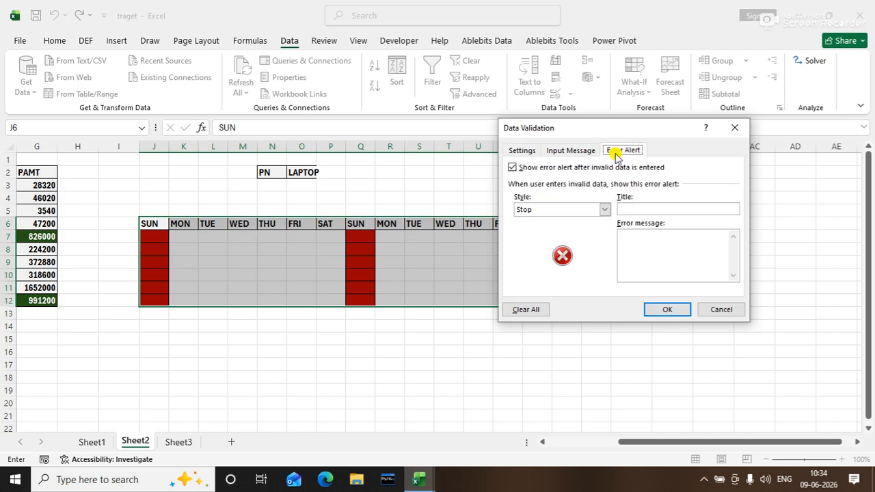
left_click(639, 210)
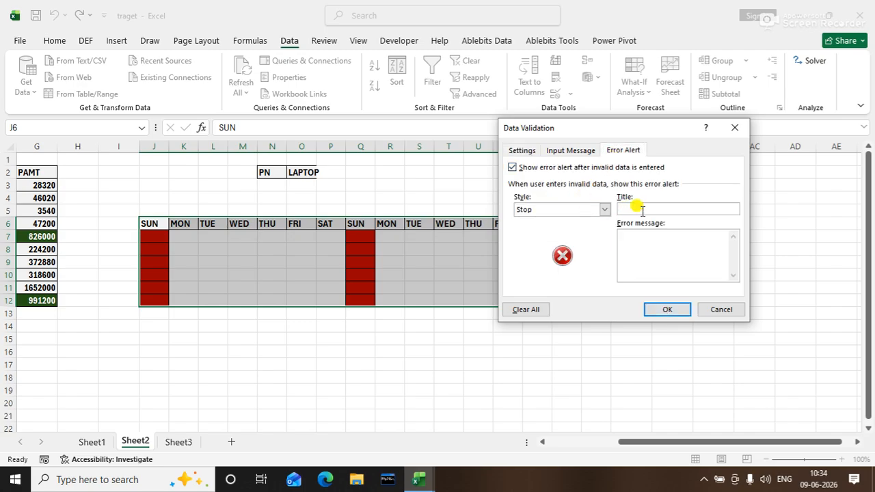
type("HOLIDAY")
left_click(648, 239)
type("TODAY IS SUND")
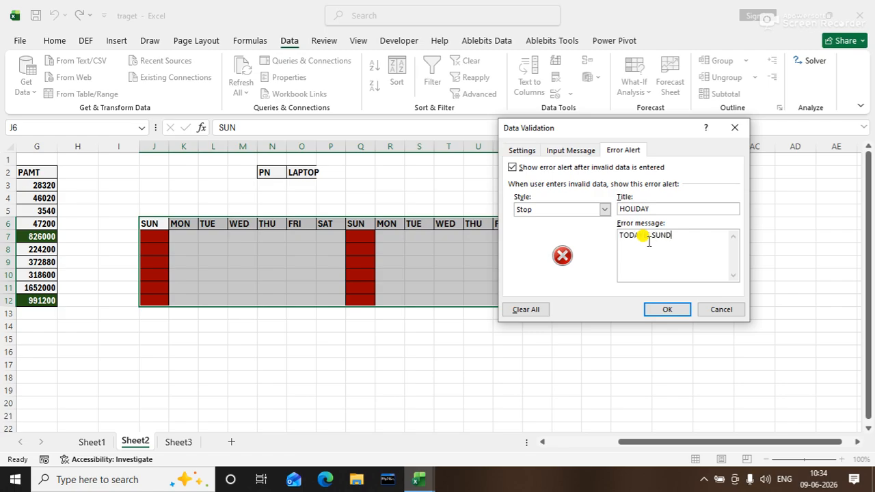
key("BackSpace")
left_click(667, 309)
left_click(218, 261)
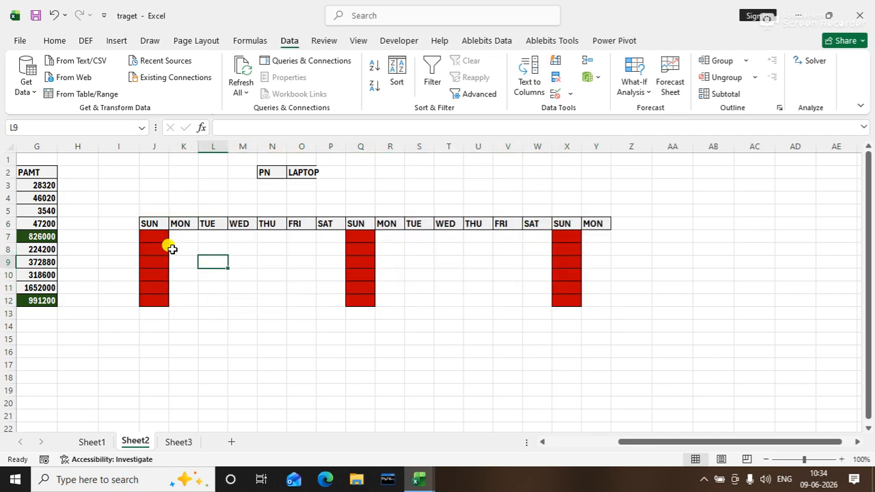
Test the validation by entering P in J8 and J11 under the first SUN heading, cancelling each entry
left_click(159, 250)
type("P")
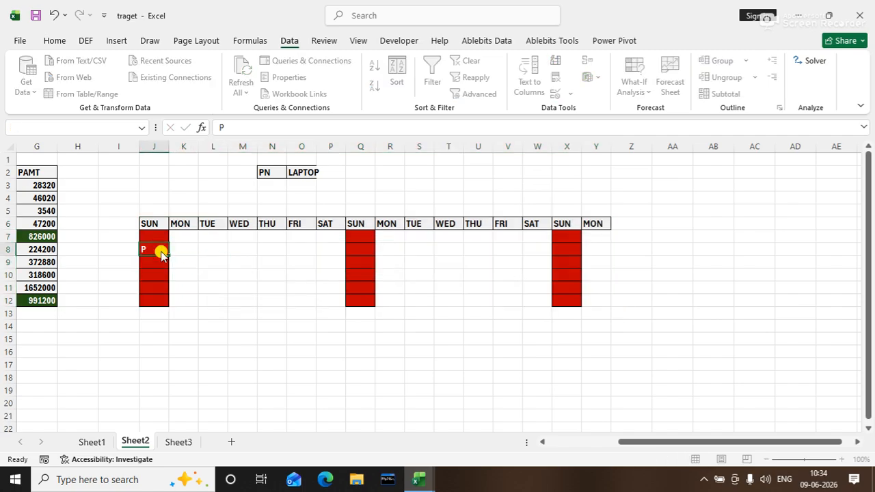
key("Return")
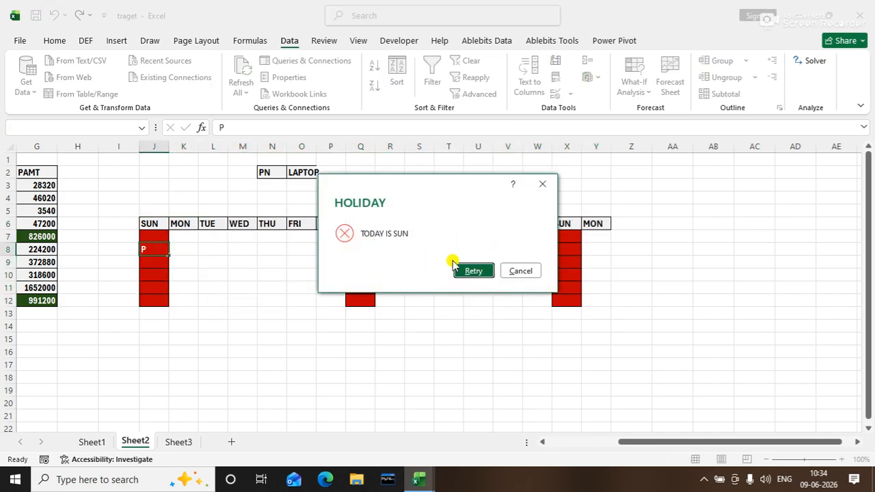
left_click(519, 272)
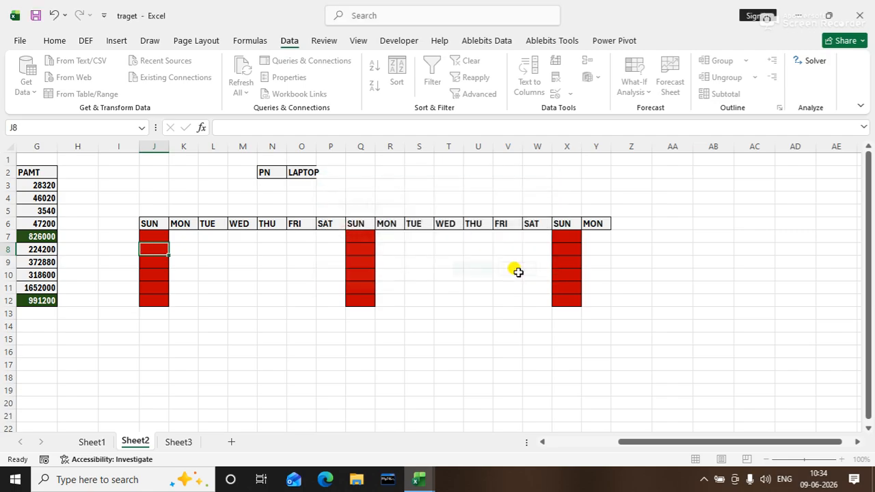
left_click(158, 284)
type("P")
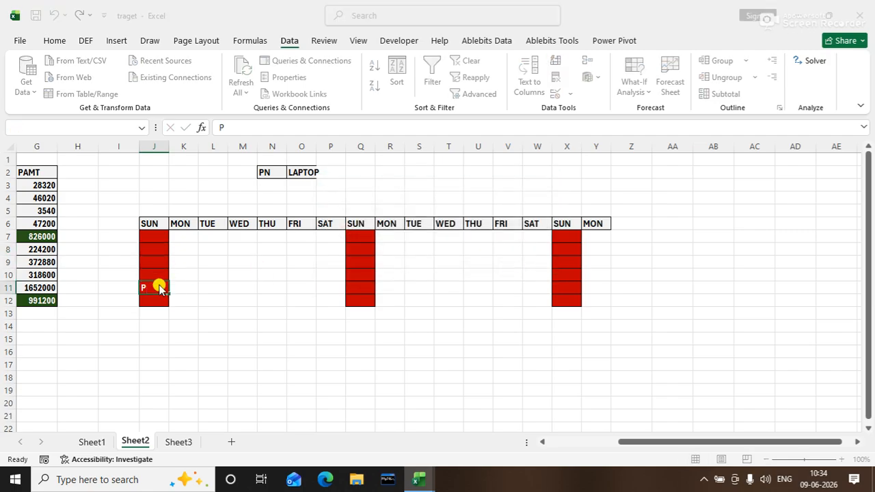
key("Return")
left_click(521, 271)
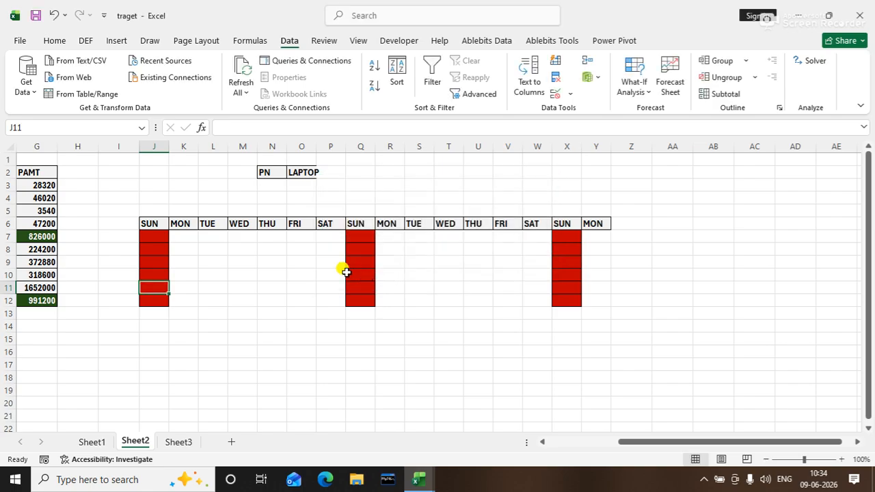
Test the validation in the other Sunday columns by entering P in Q9 and X9, cancelling each entry
left_click(350, 262)
type("P")
key("Return")
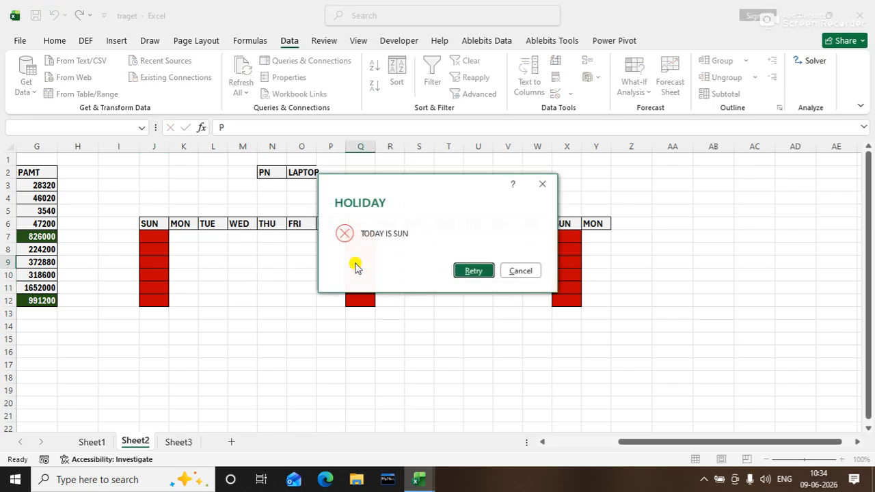
left_click(512, 271)
left_click(569, 260)
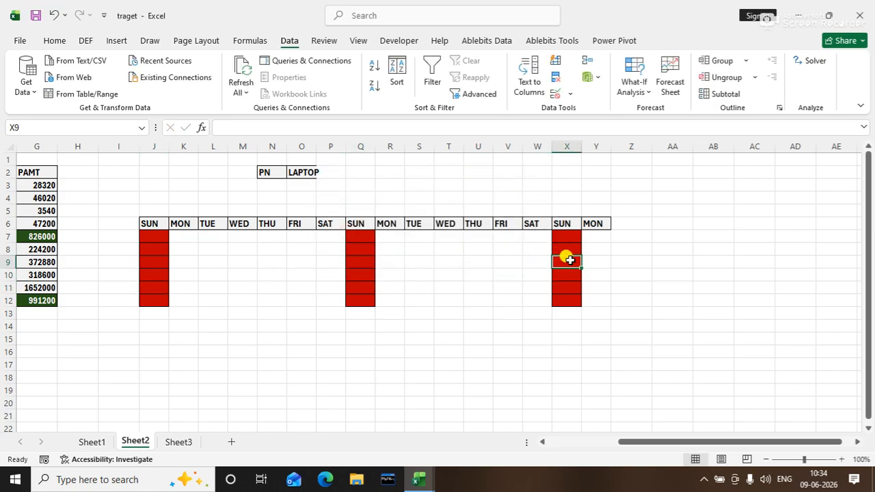
type("P")
key("Return")
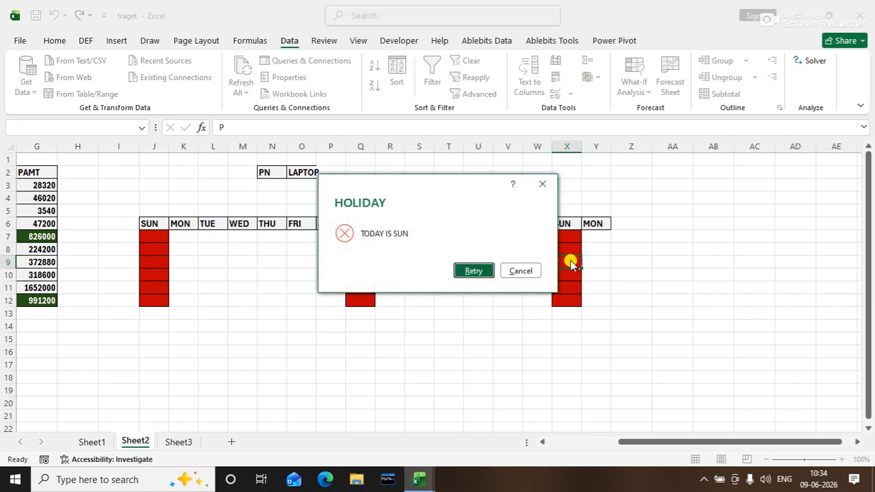
left_click(515, 271)
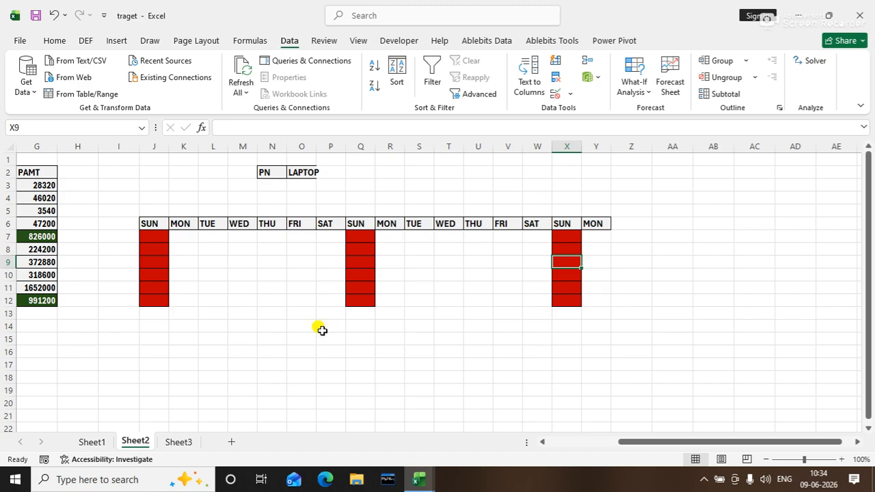
Mark the conditional formatting topic in B7 of Sheet1 as covered with a yellow fill
left_click(101, 443)
left_click(243, 285)
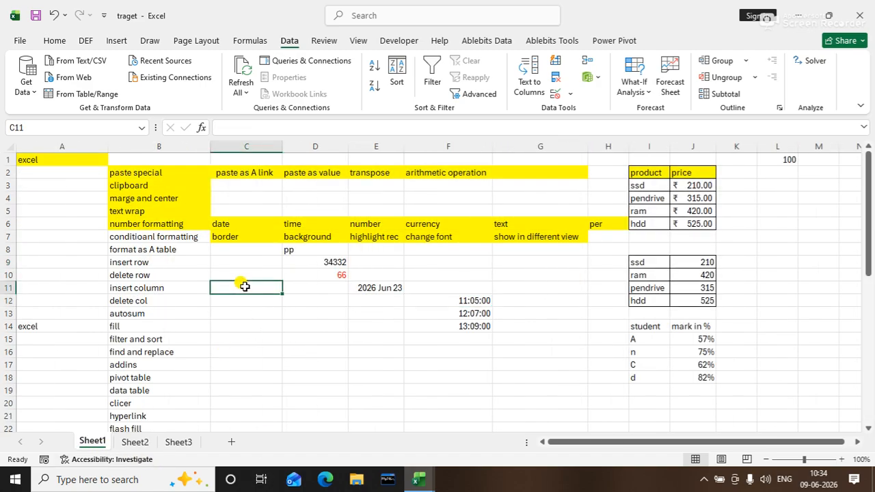
left_click(172, 241)
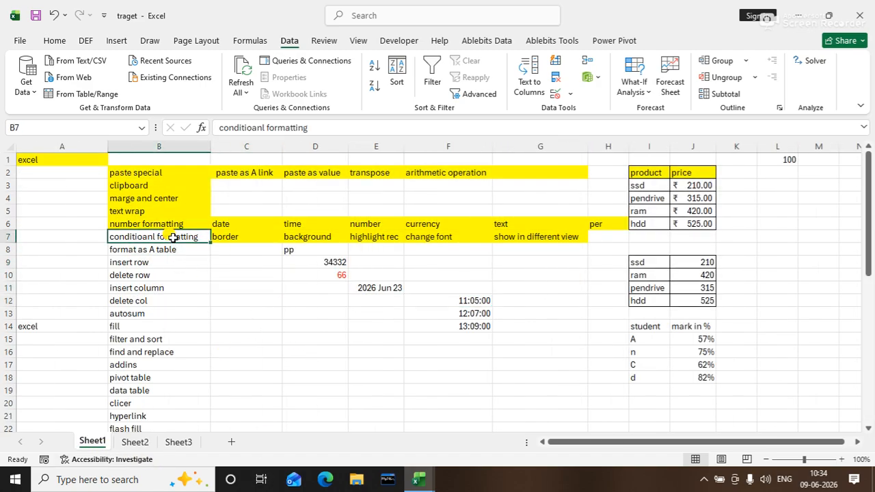
left_click(22, 41)
left_click(20, 41)
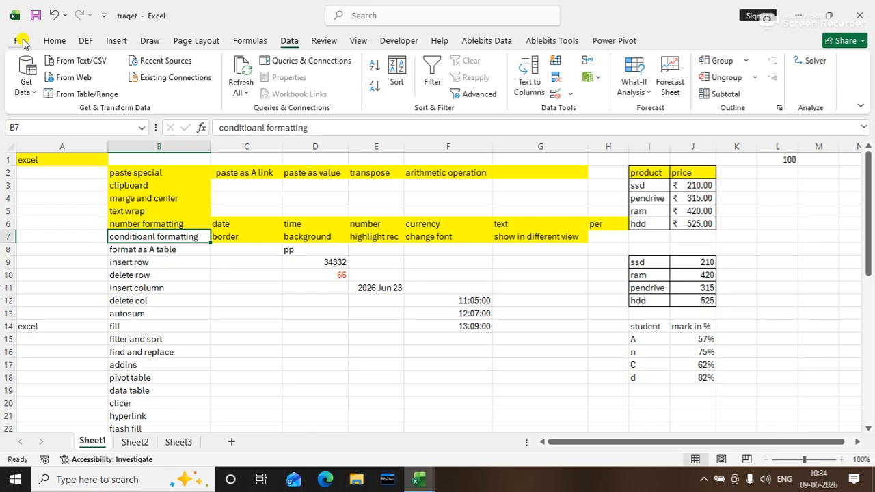
left_click(57, 41)
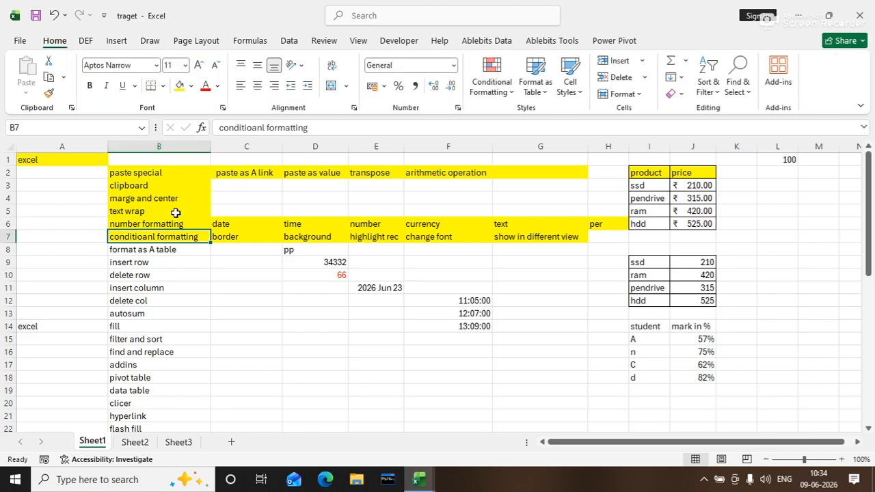
left_click(179, 250)
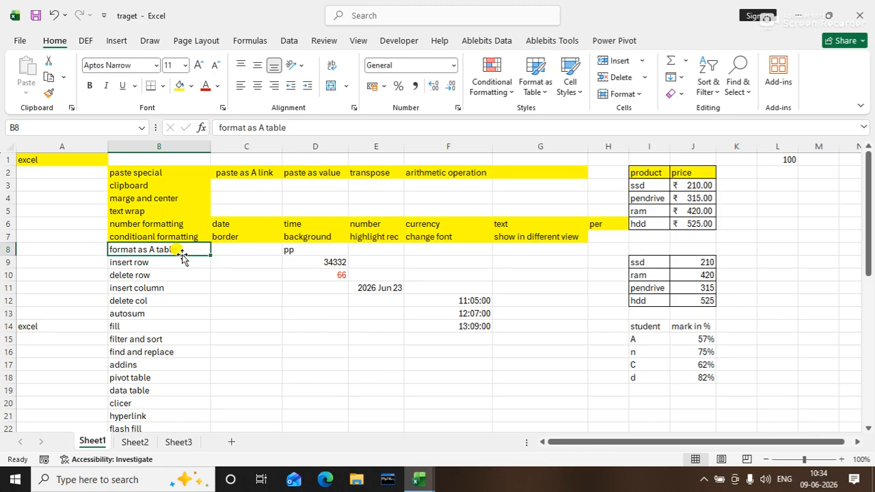
Clear all formats from the product table B2:G12 on Sheet2, keeping its contents
left_click(140, 443)
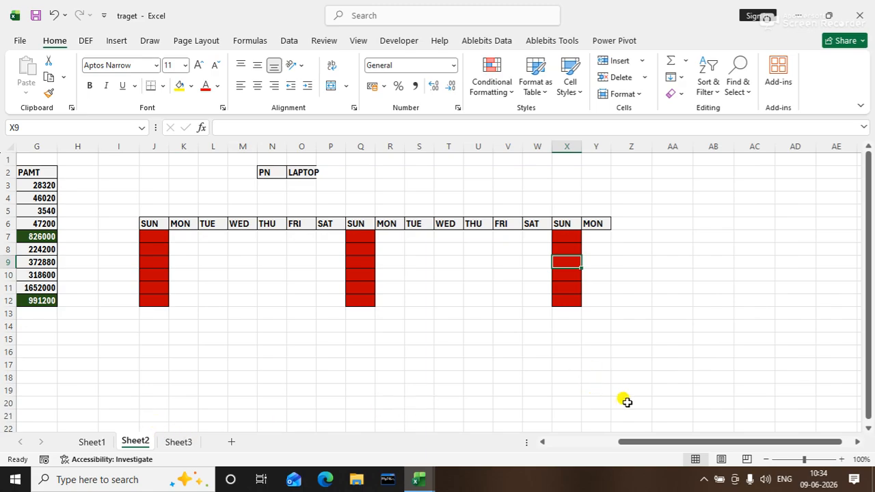
left_click_drag(670, 443, 531, 439)
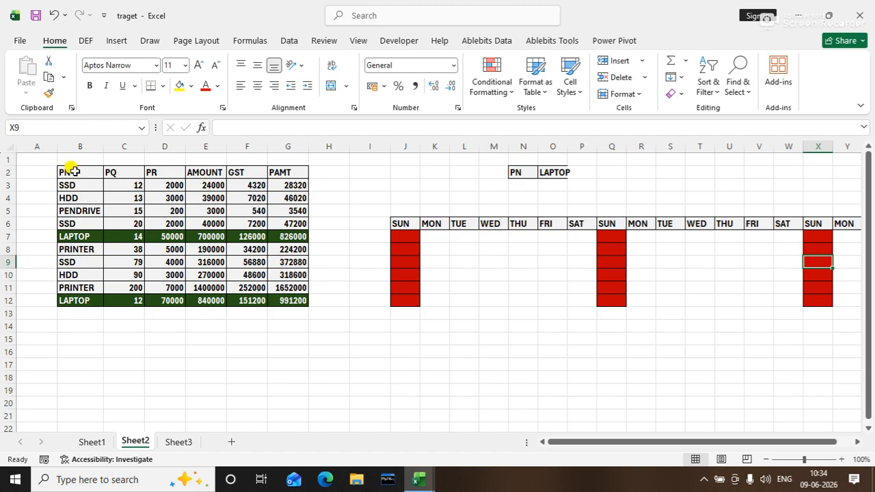
left_click_drag(68, 171, 290, 294)
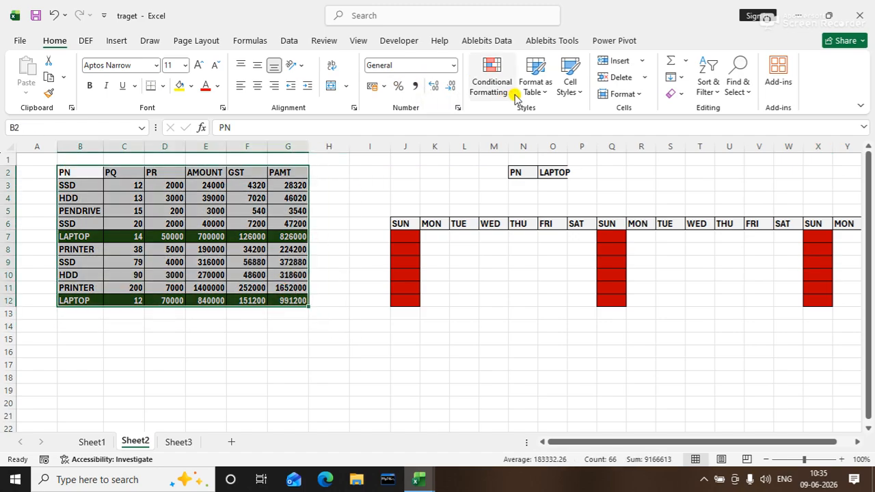
left_click(676, 93)
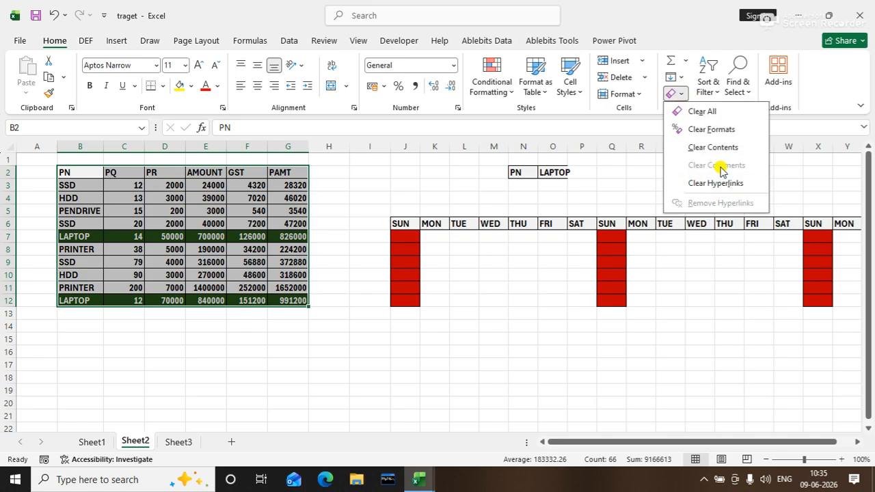
left_click(712, 130)
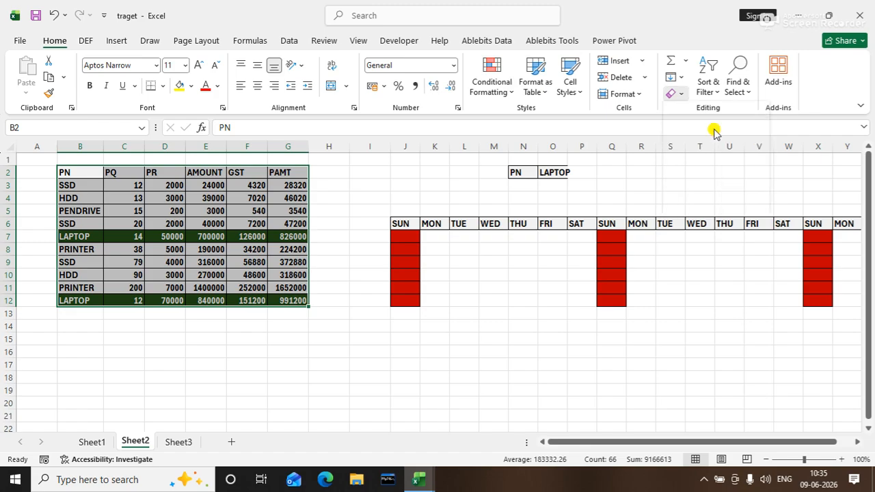
left_click(451, 417)
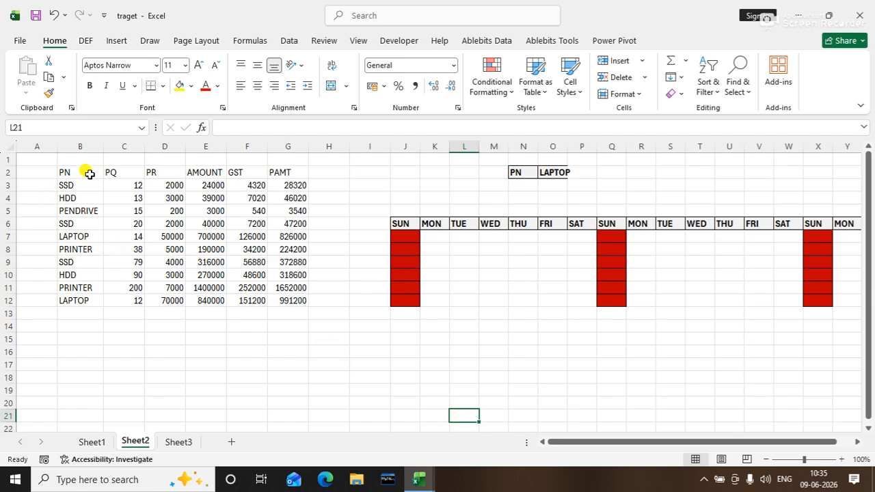
left_click_drag(88, 173, 302, 301)
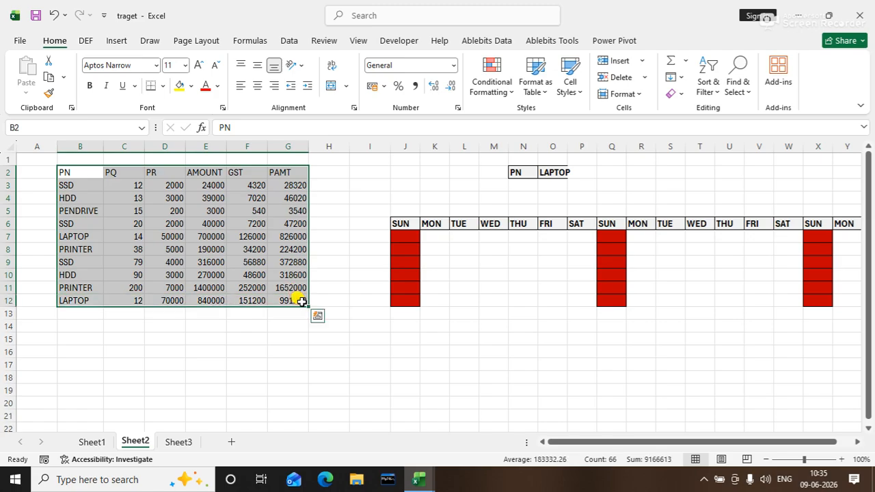
left_click(268, 337)
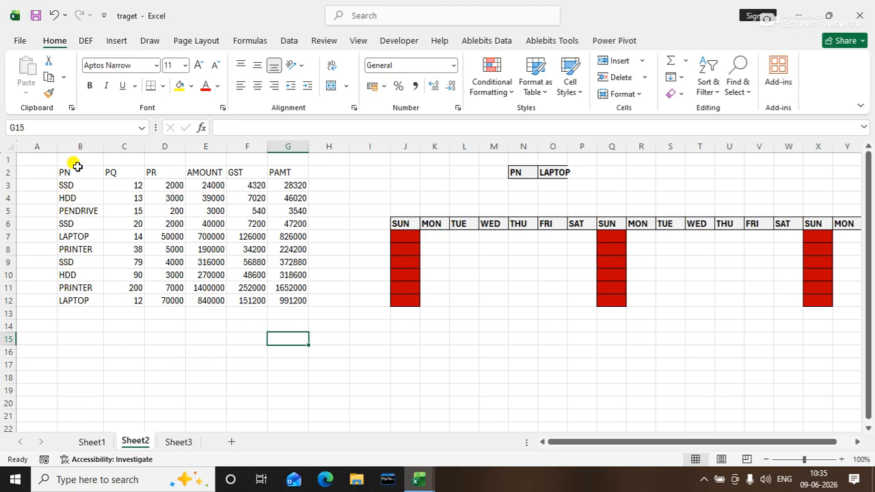
left_click_drag(77, 168, 301, 301)
left_click(280, 347)
Enter the headings FORMAT in B16 and SELECT in C16, below the product table
left_click(64, 354)
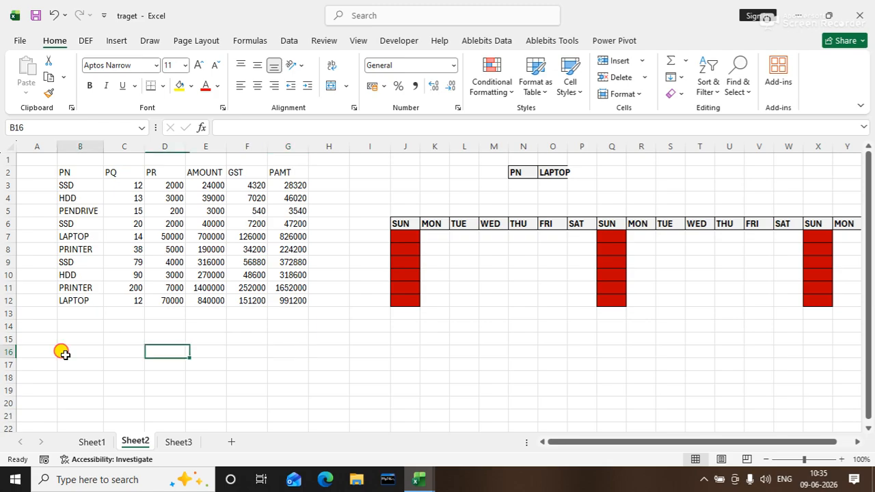
type("FORMAT")
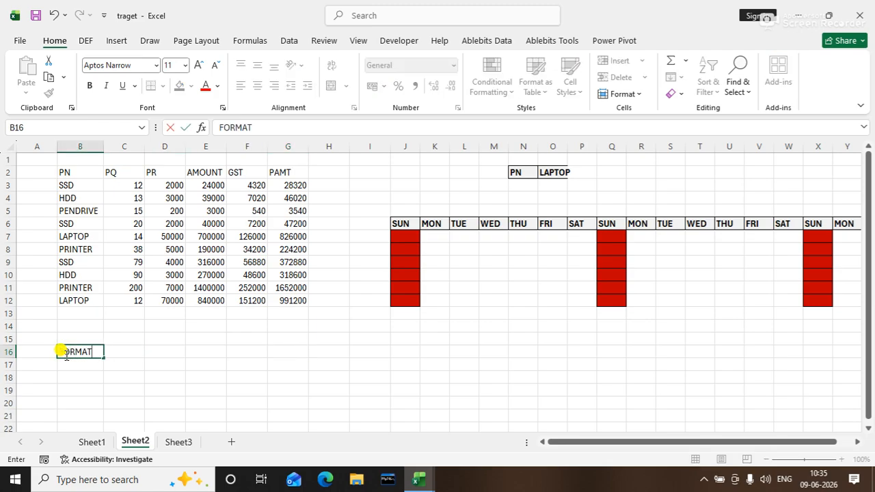
key("Tab")
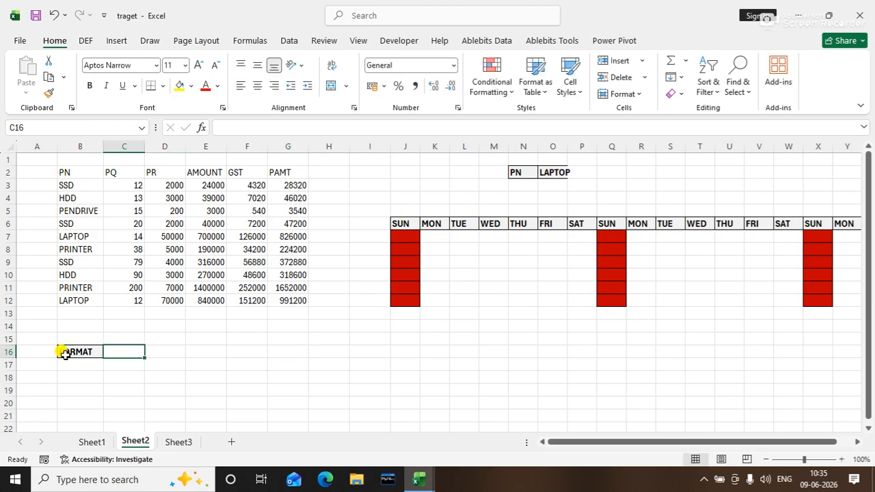
key("Return")
key("Right")
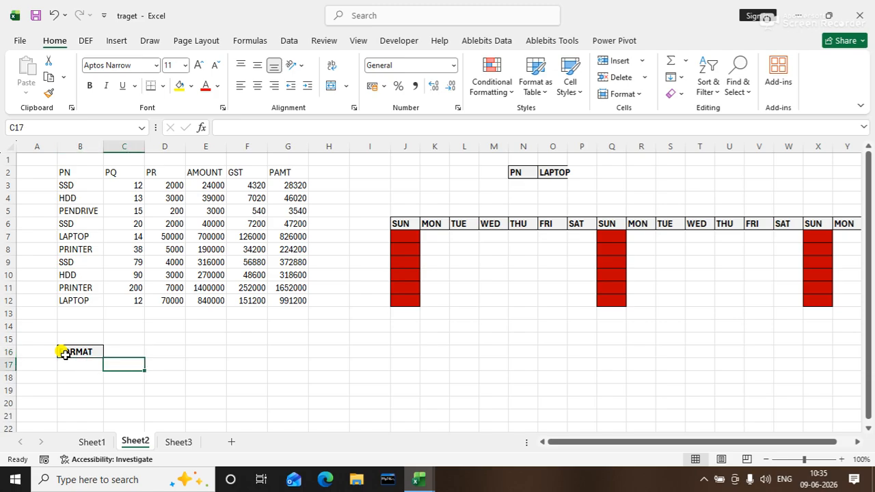
key("Up")
type("BORDE")
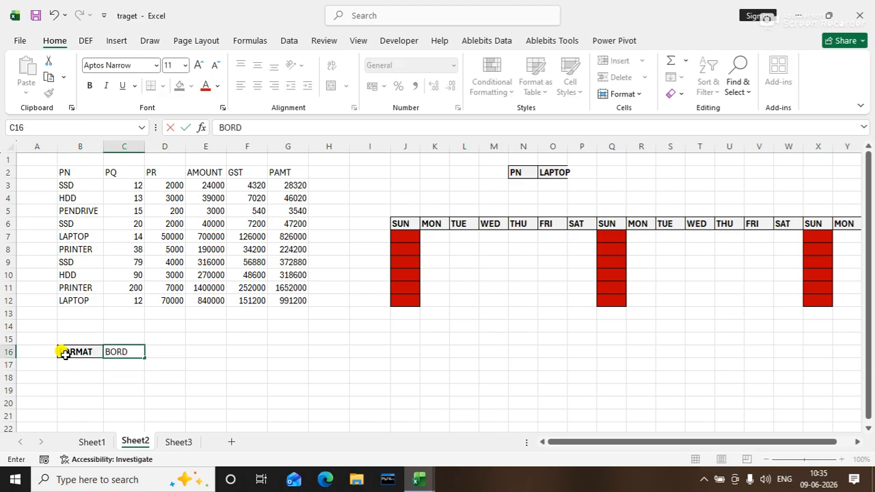
key("BackSpace")
key("BackSpace")
key("BackSpace")
key("BackSpace")
key("BackSpace")
type("SELECT")
key("Tab")
Continue the heading row with BORDER in D16, ALIGNMET in E16 and FONT in F16
type("BORDER")
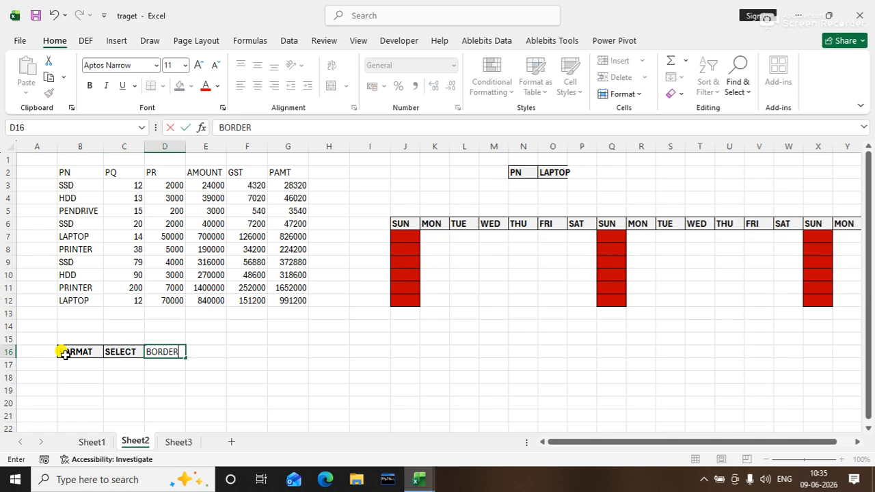
key("Tab")
type("FO")
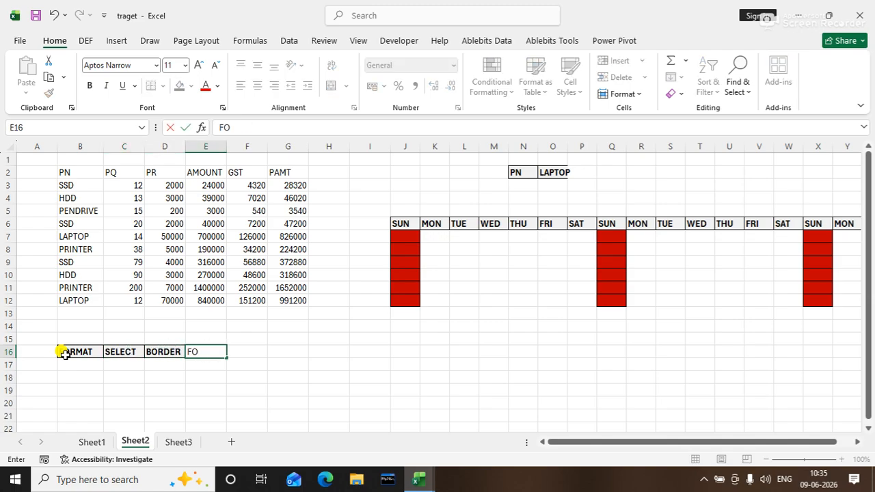
key("BackSpace")
key("BackSpace")
type("ALIGNMENT")
key("Tab")
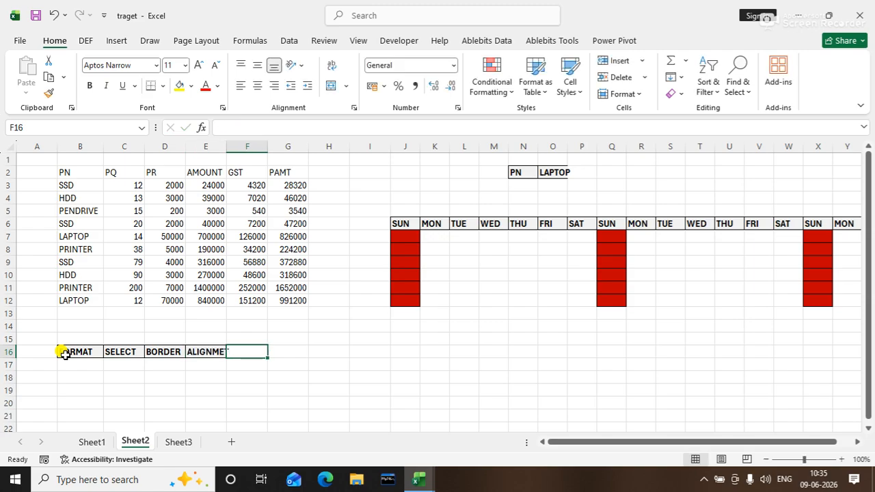
type("FONTS")
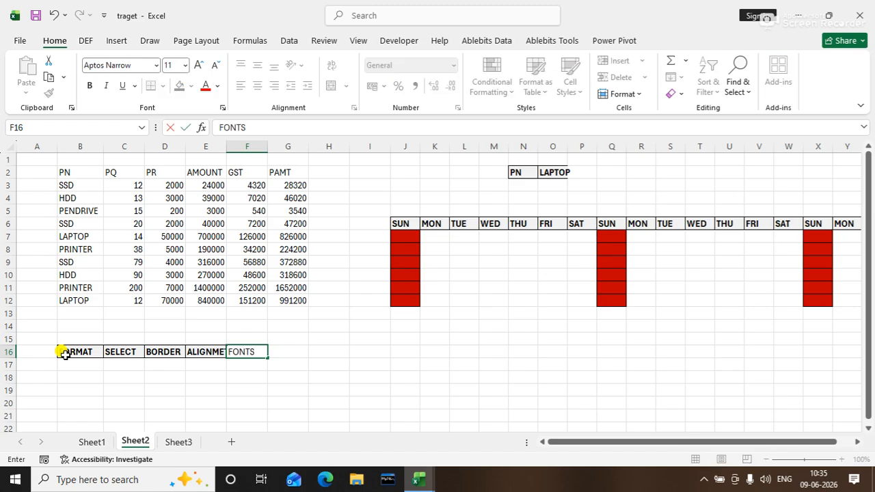
key("BackSpace")
key("Tab")
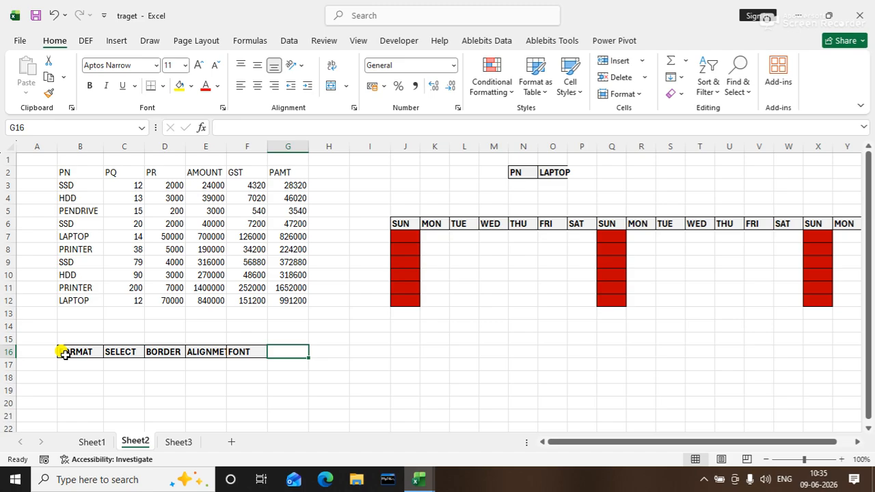
Enter BACKGROUND in G16 and autofit column G to its contents
type("BACKGR")
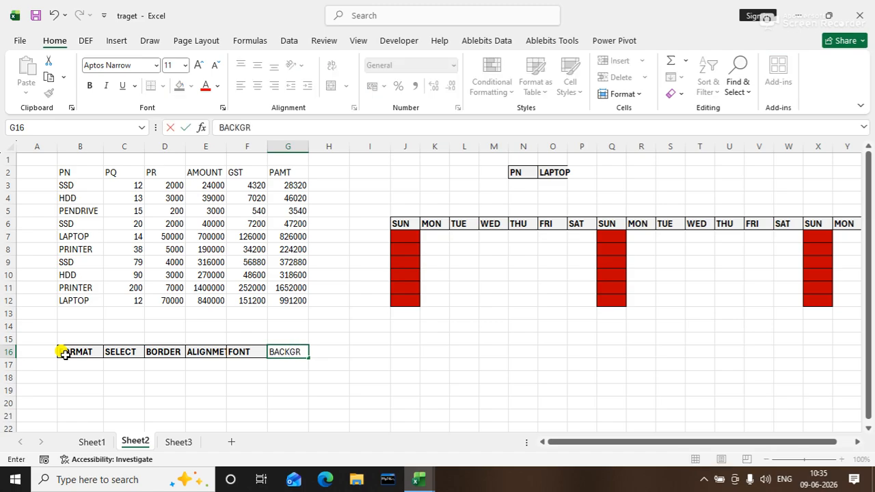
type("OUND")
key("Tab")
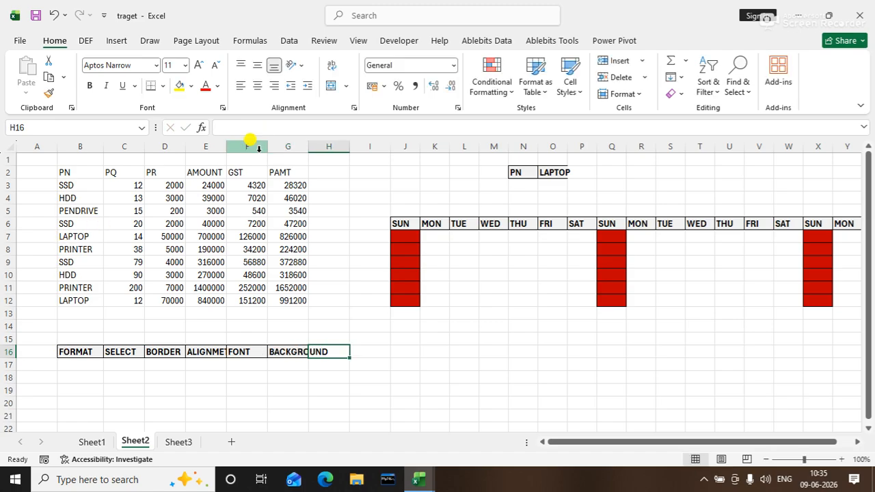
double_click(308, 145)
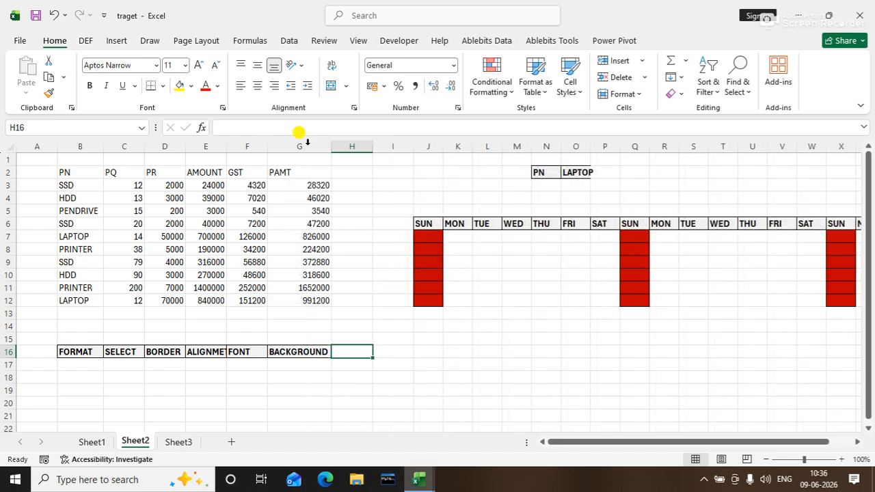
Complete the heading row with FILTER in H16 and FORMULA in I16
type("FILTER")
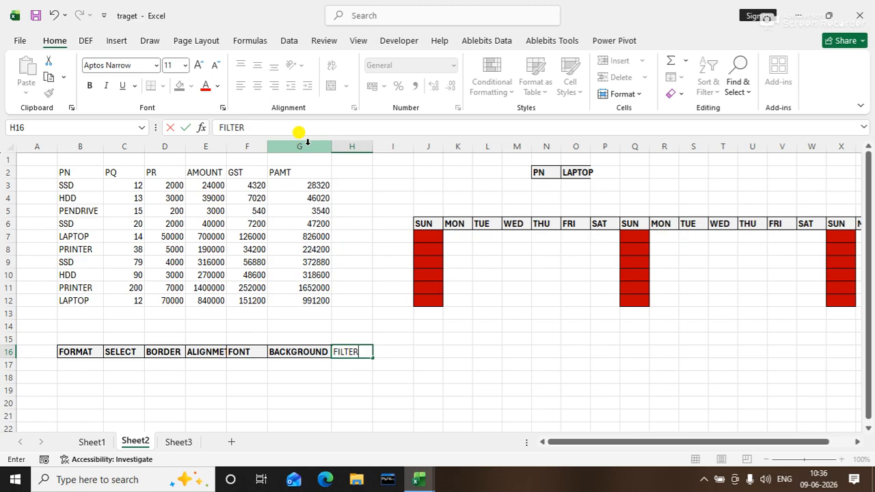
key("Tab")
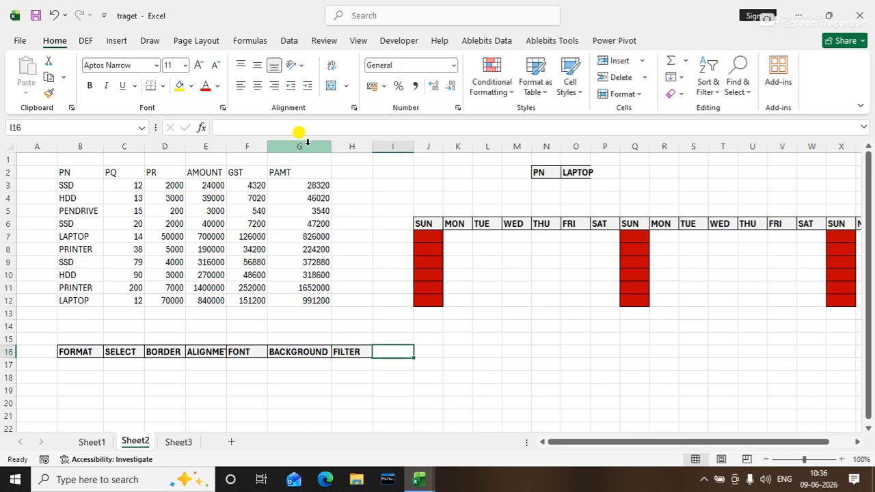
type("FORMU")
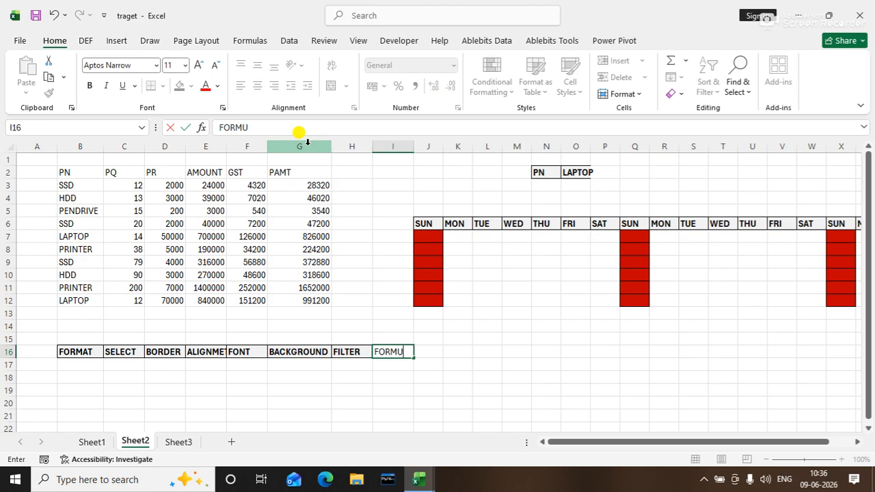
type("LA")
key("Return")
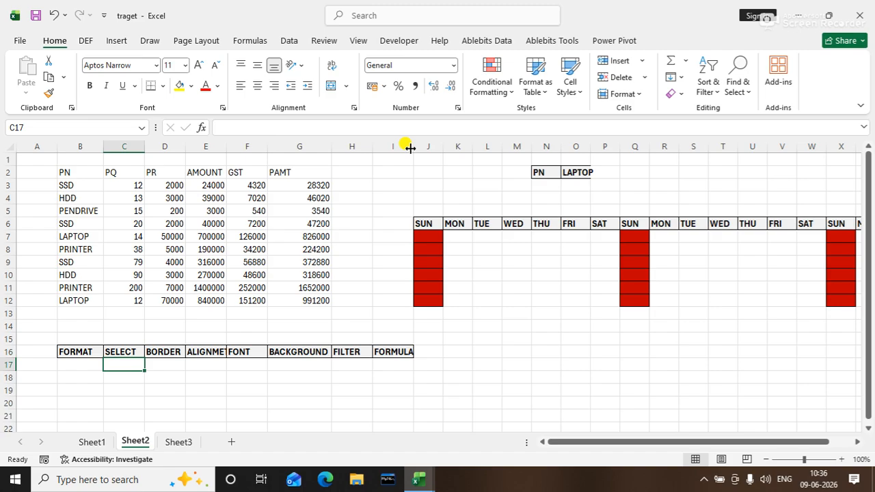
Change the heading in B16 to FORMATING and autofit column B
left_click(85, 353)
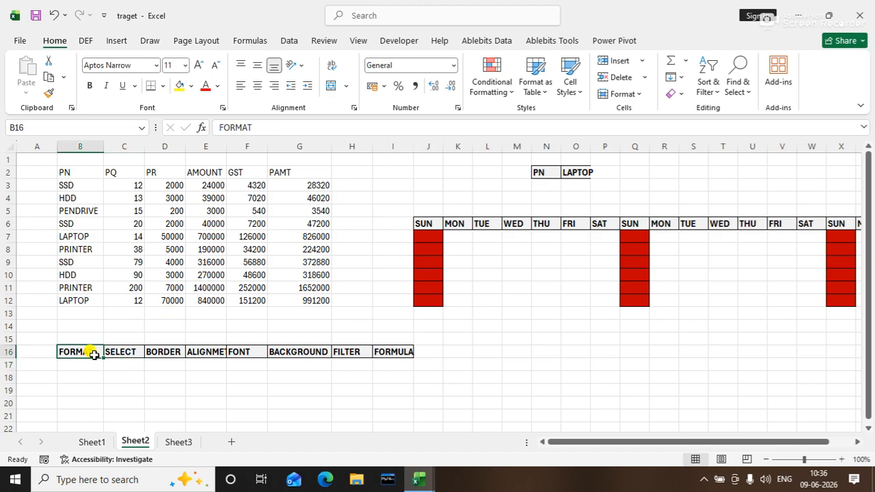
double_click(94, 354)
type("TING")
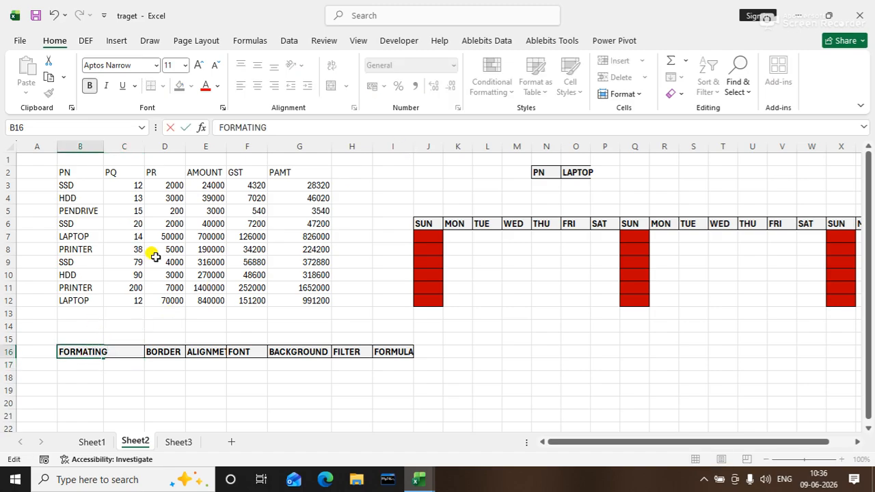
key("Return")
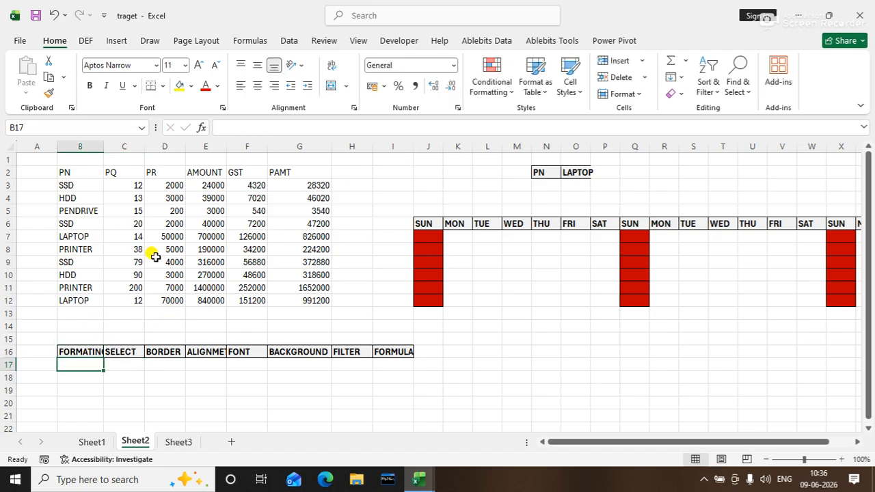
double_click(104, 145)
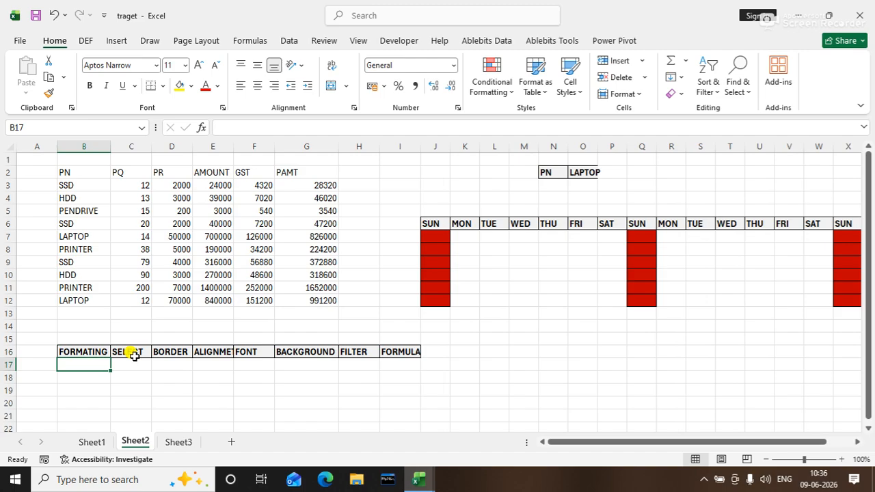
Merge and center C17:I17 under the headings and enter FORMAT AS A TABLE in it
left_click_drag(131, 367, 404, 371)
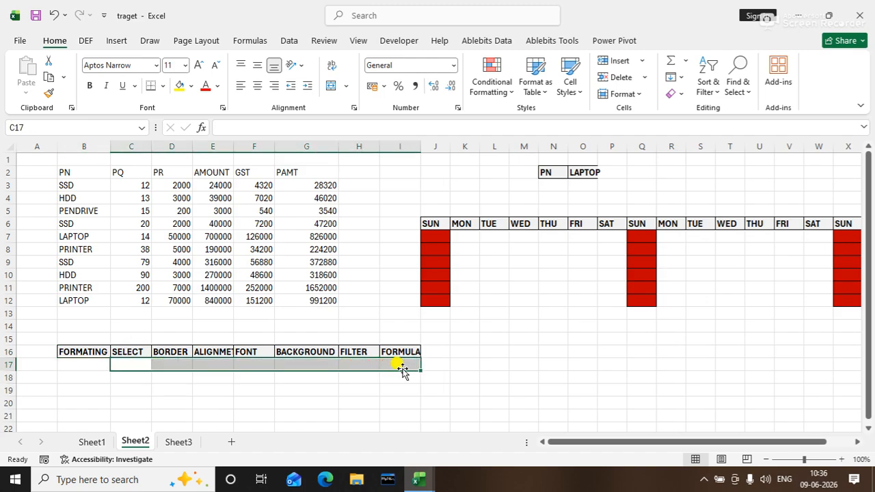
left_click(331, 86)
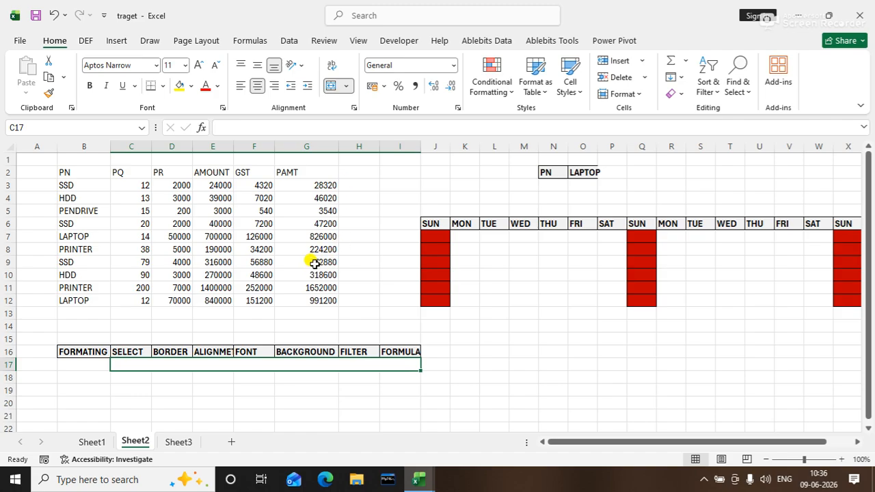
type("FORMAT AS")
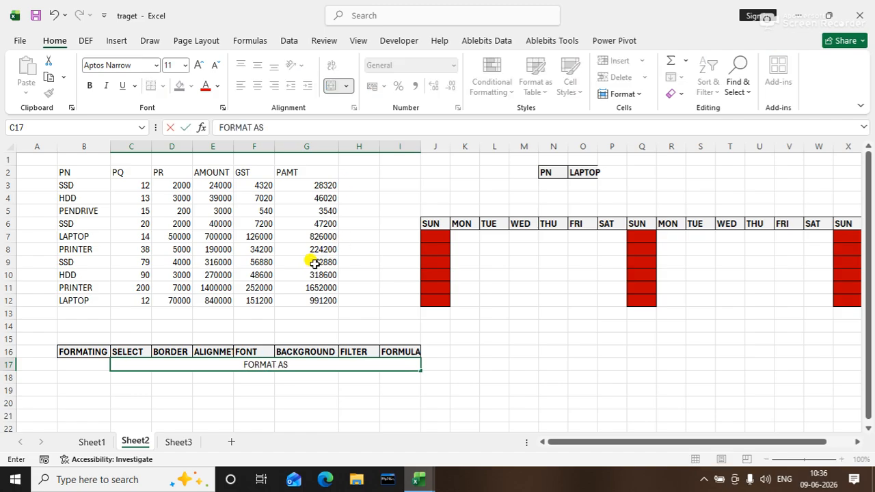
type(" A TABLE")
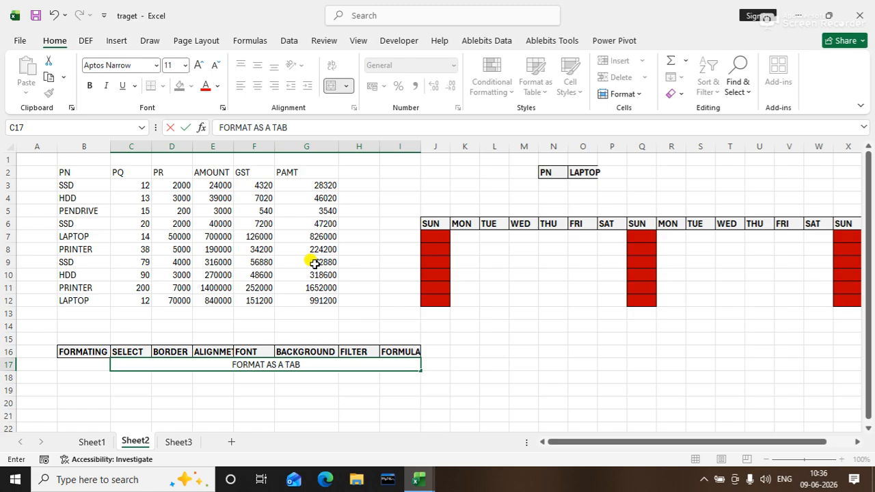
key("Return")
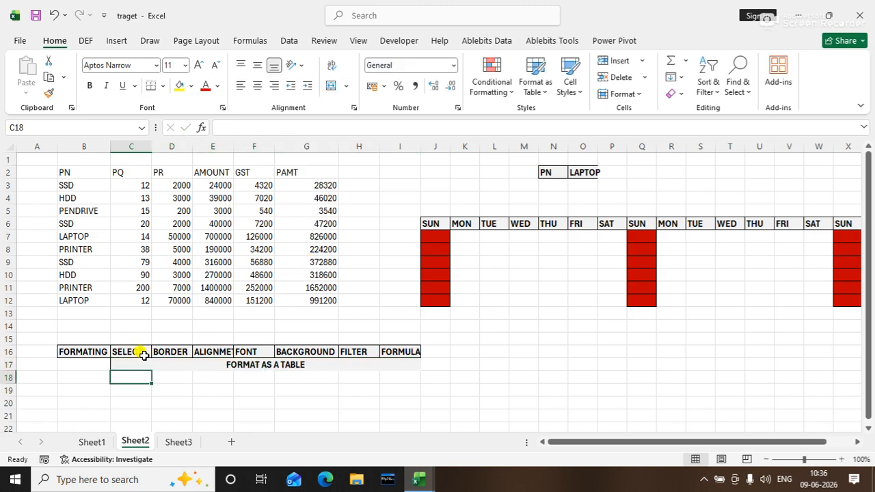
Autofit column E and slightly widen column I to fit their row 16 headings
left_click(139, 353)
left_click_drag(139, 352, 361, 358)
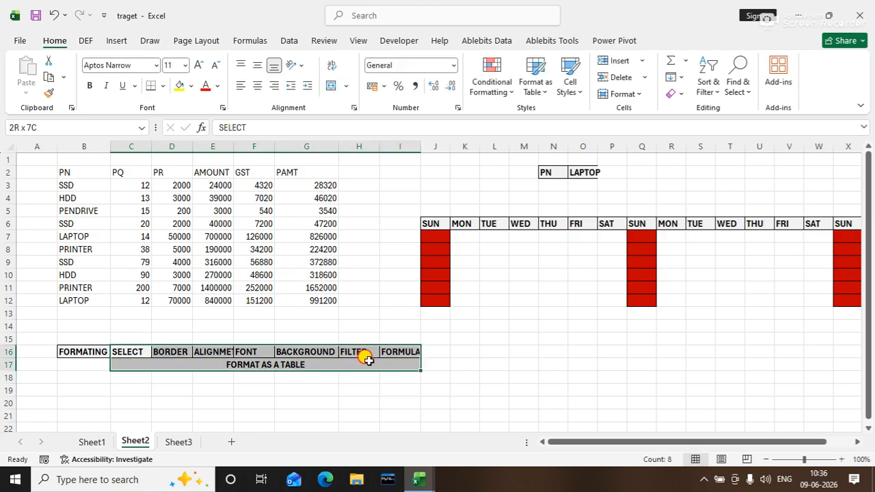
left_click(290, 363)
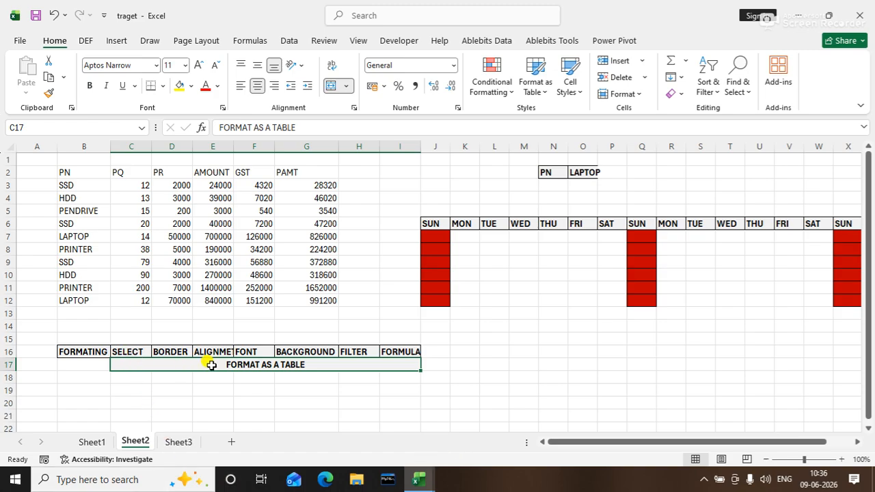
double_click(234, 152)
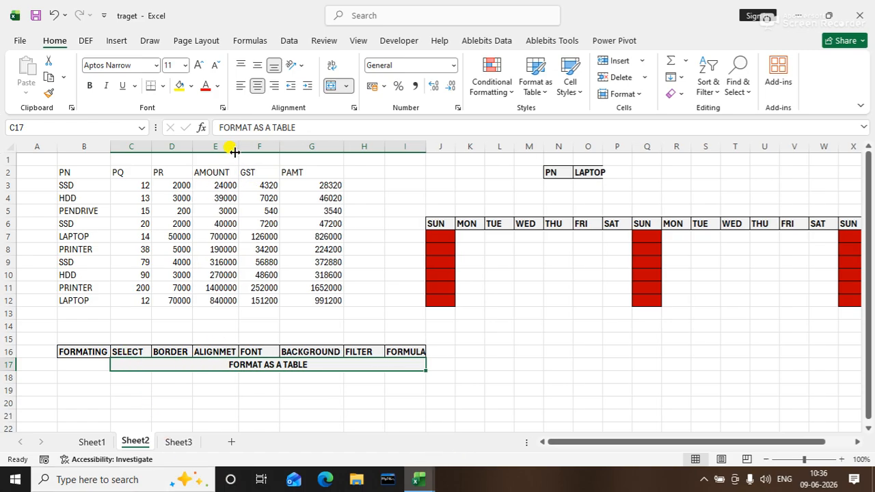
left_click(184, 350)
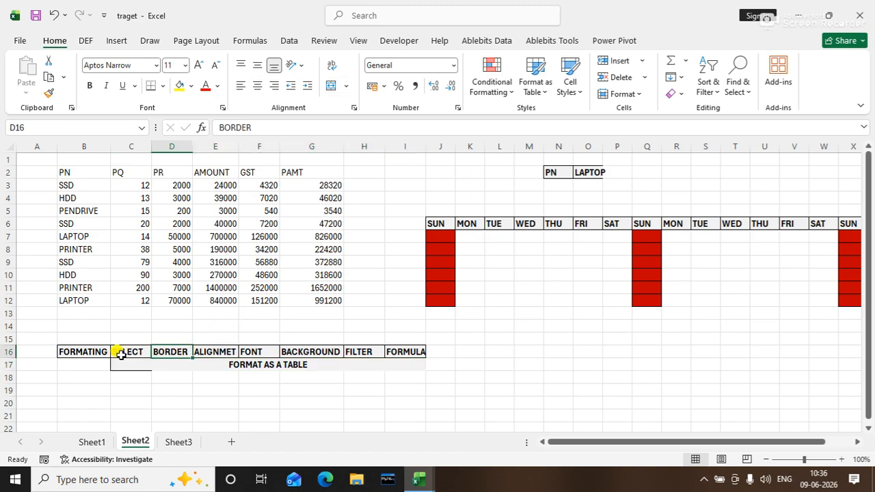
left_click_drag(117, 353, 370, 345)
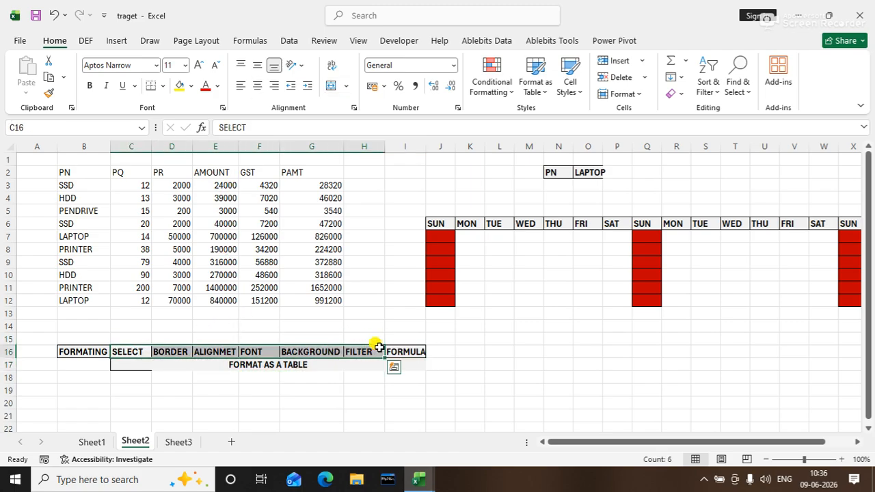
left_click_drag(425, 145, 426, 145)
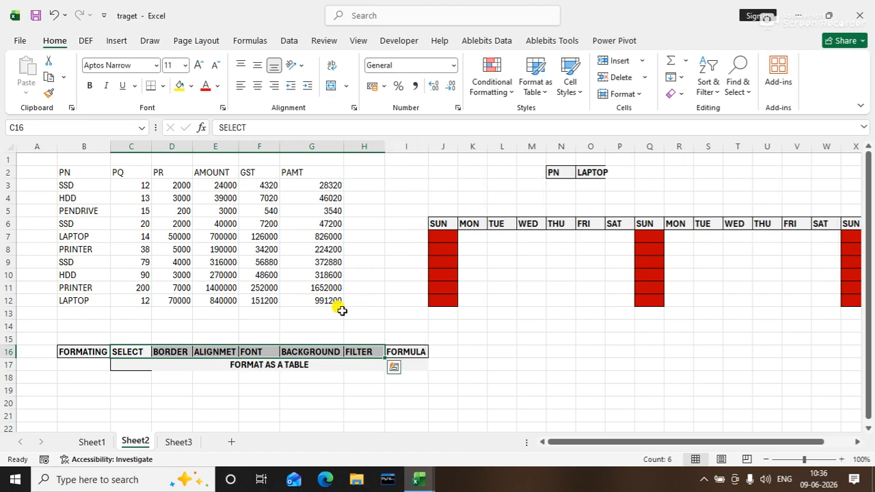
left_click(249, 365)
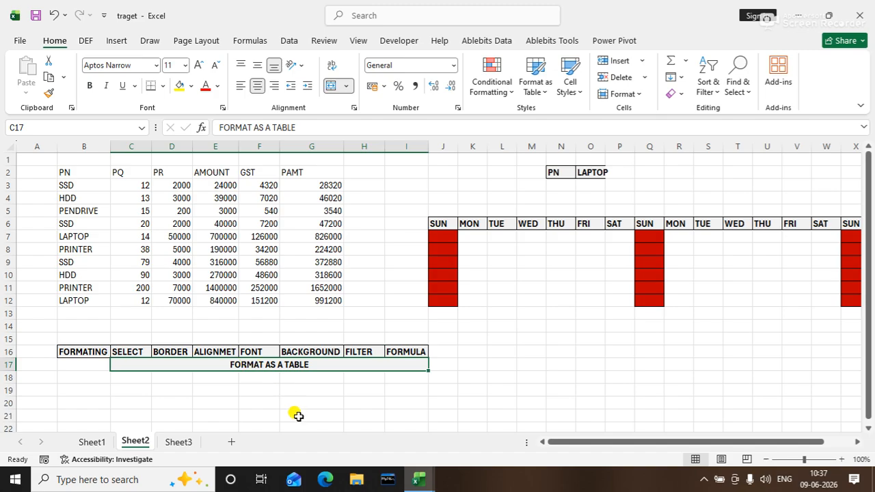
Check the topic list on Sheet1, and return to Sheet2 to select the whole data block B2:G12
left_click(100, 443)
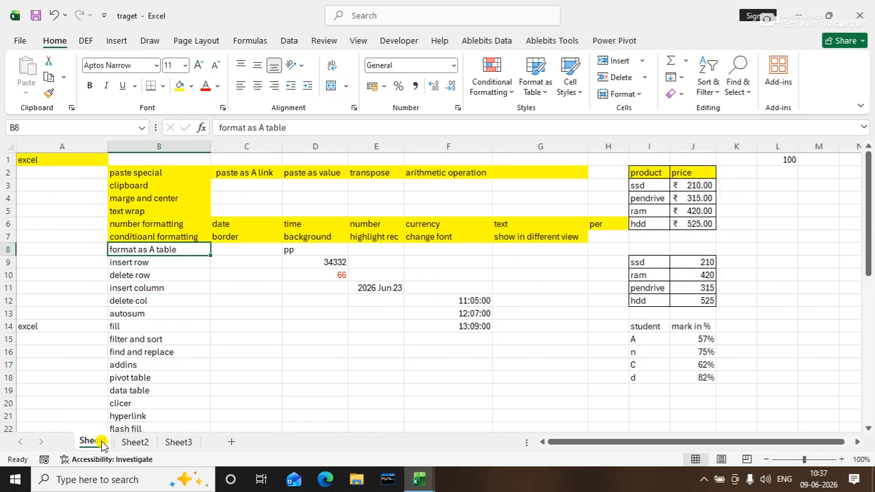
left_click(134, 441)
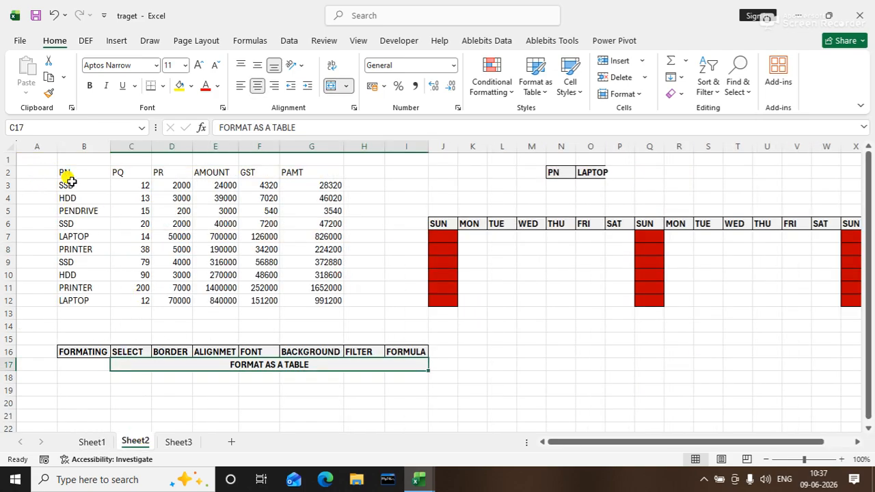
left_click_drag(71, 176, 321, 304)
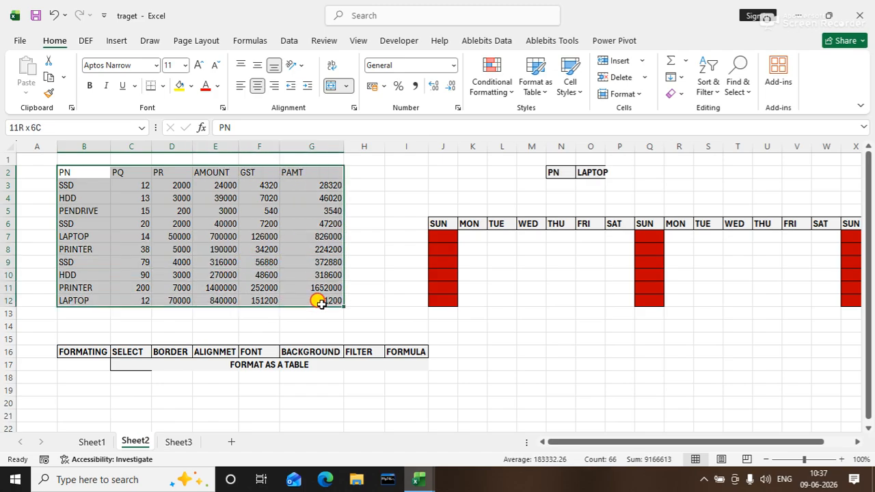
left_click(170, 235)
key("ctrl+a")
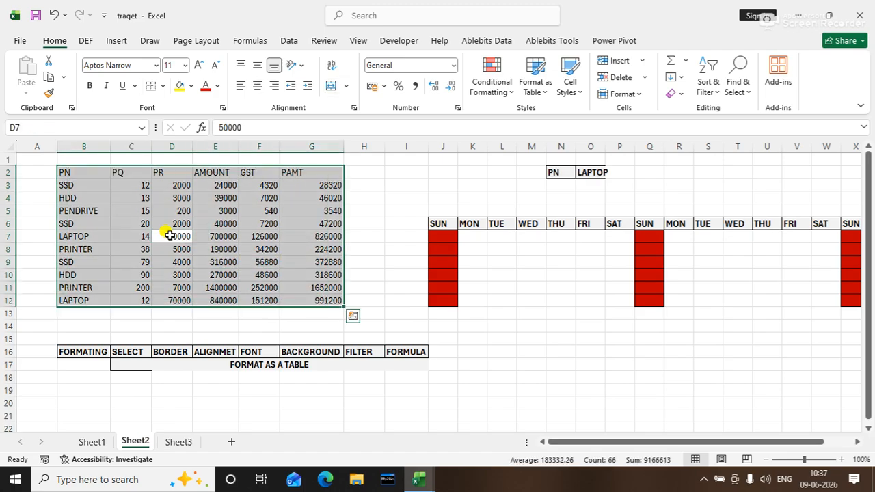
left_click(376, 249)
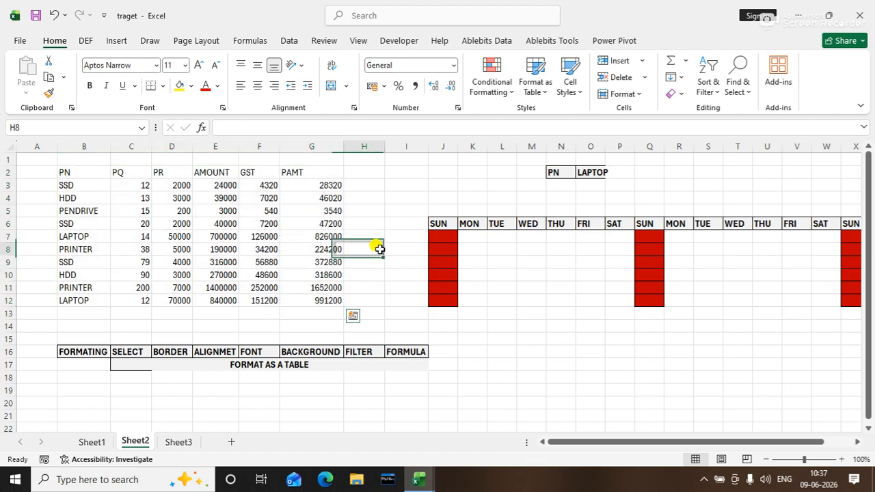
Apply all borders to the data block B2:G12 on Sheet2
left_click(148, 209)
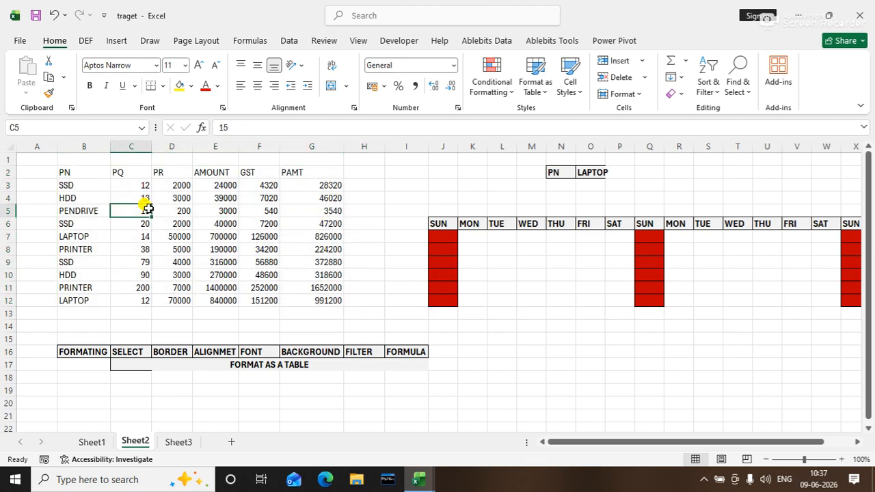
key("ctrl+a")
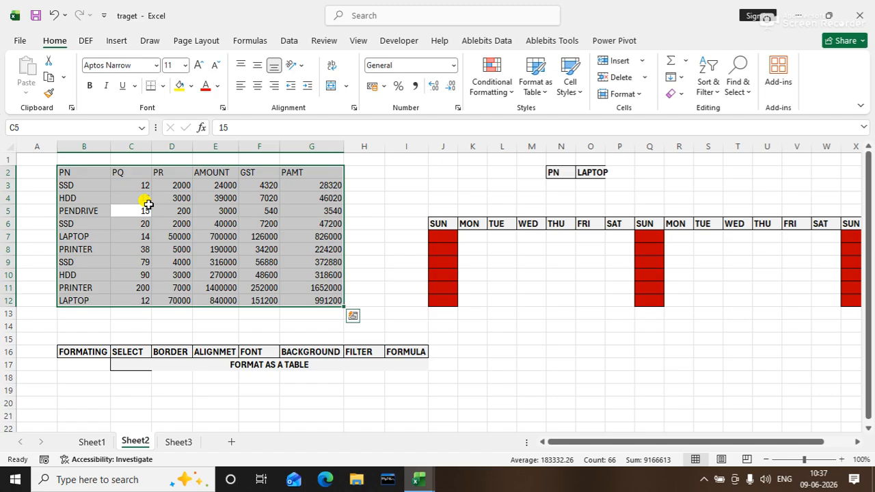
left_click(163, 85)
left_click(183, 213)
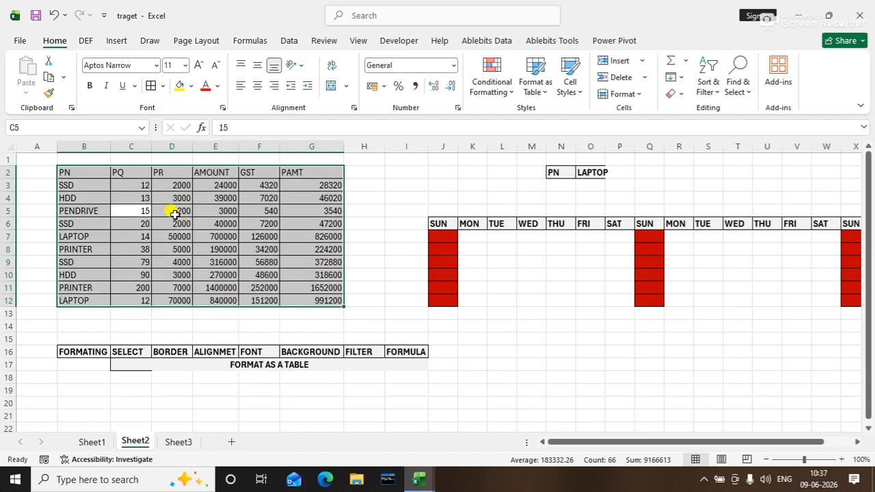
left_click(404, 200)
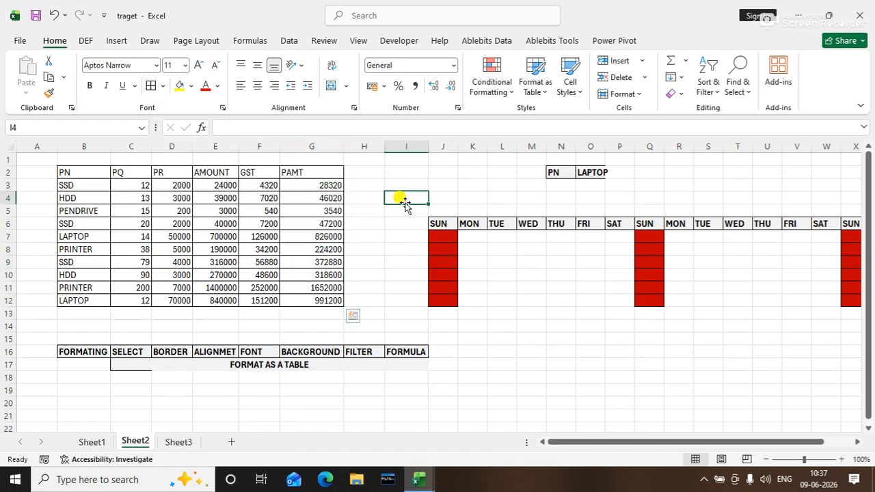
Center the contents of B2:G12 horizontally and align them to the middle vertically
left_click(129, 171)
left_click_drag(130, 171, 234, 171)
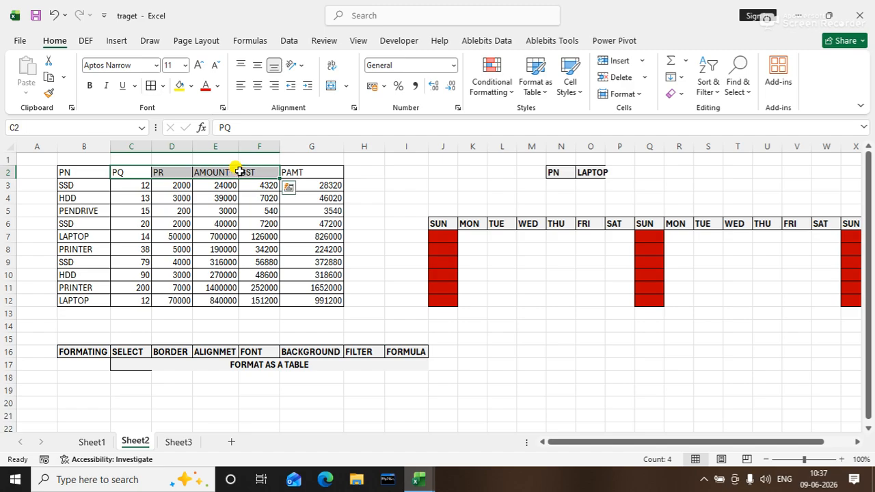
left_click(389, 197)
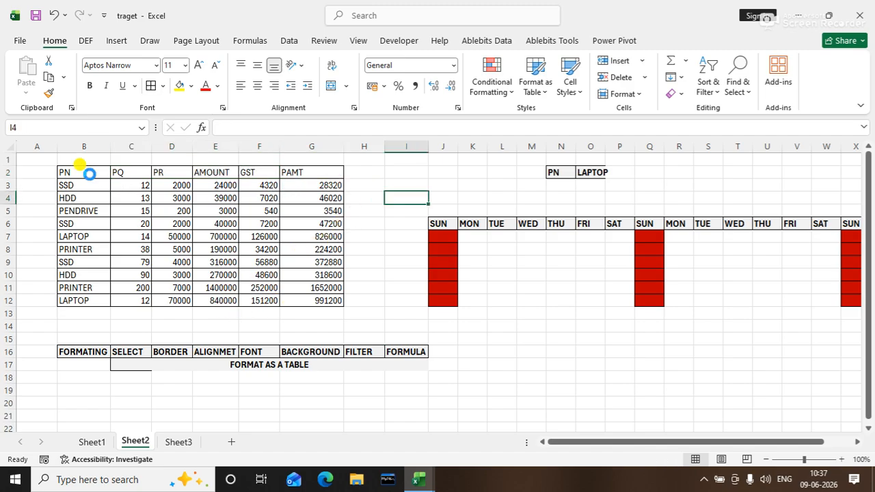
key("ctrl+a")
left_click(99, 196)
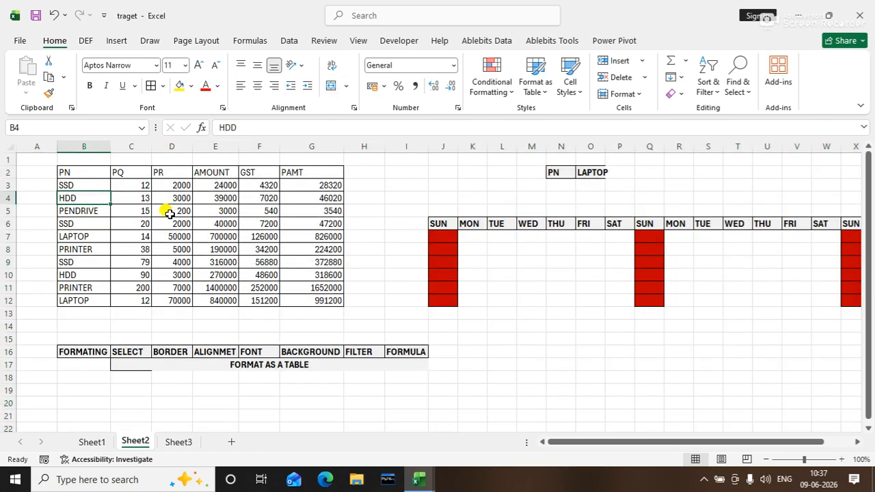
key("ctrl+a")
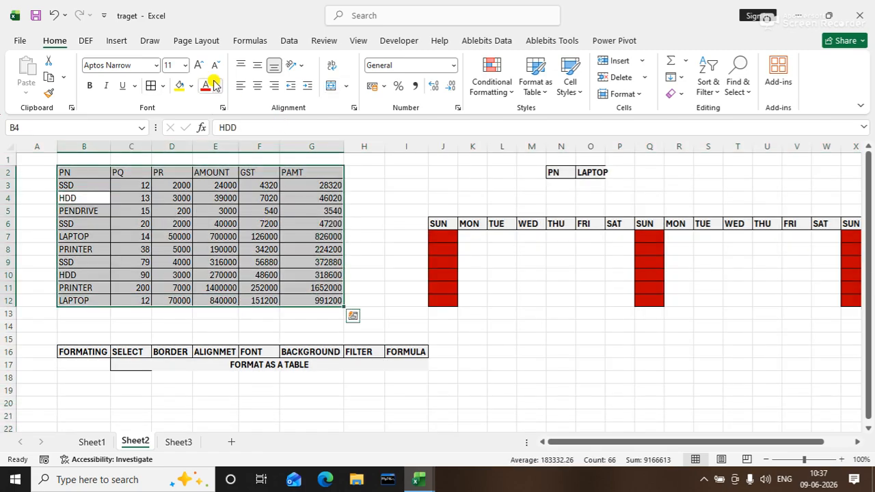
left_click(257, 85)
left_click(258, 69)
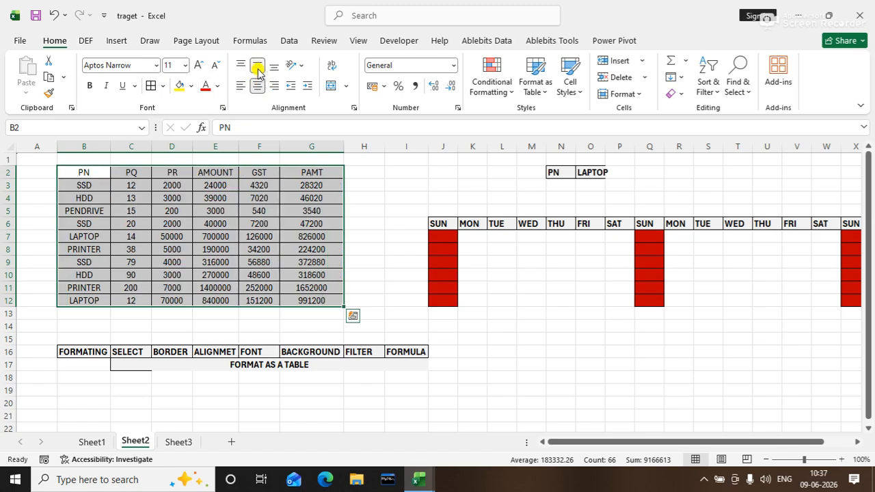
left_click(358, 159)
Fill the header row B2:G2 with a light orange background color
left_click(92, 173)
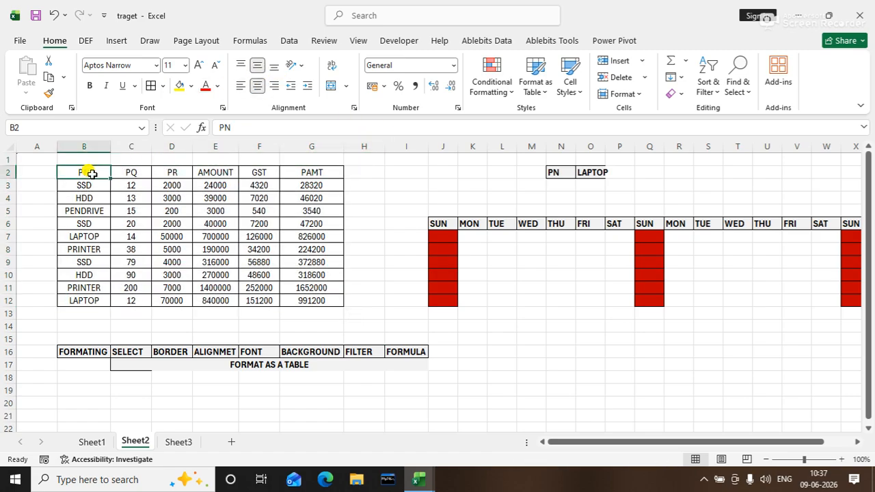
key("ctrl+shift+Right")
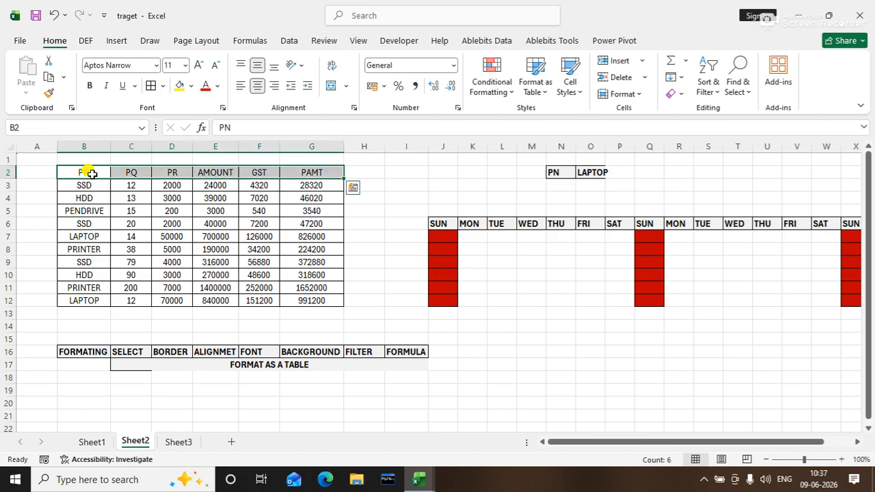
left_click(191, 87)
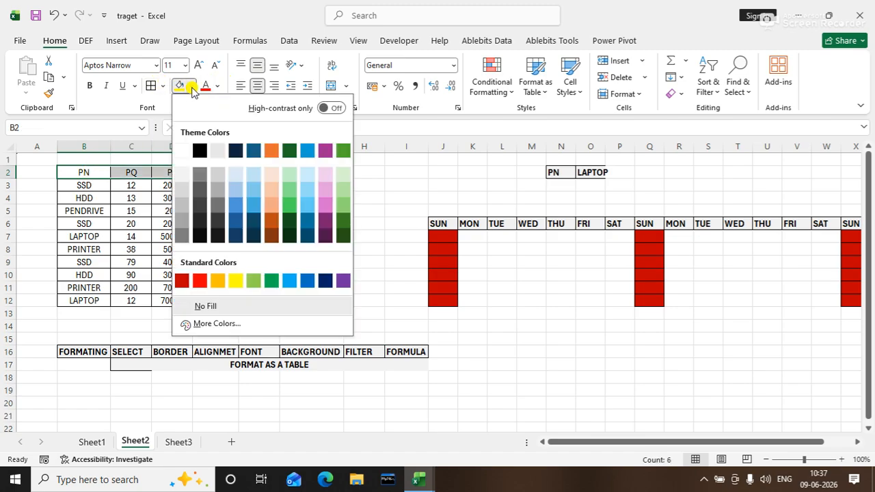
left_click(271, 211)
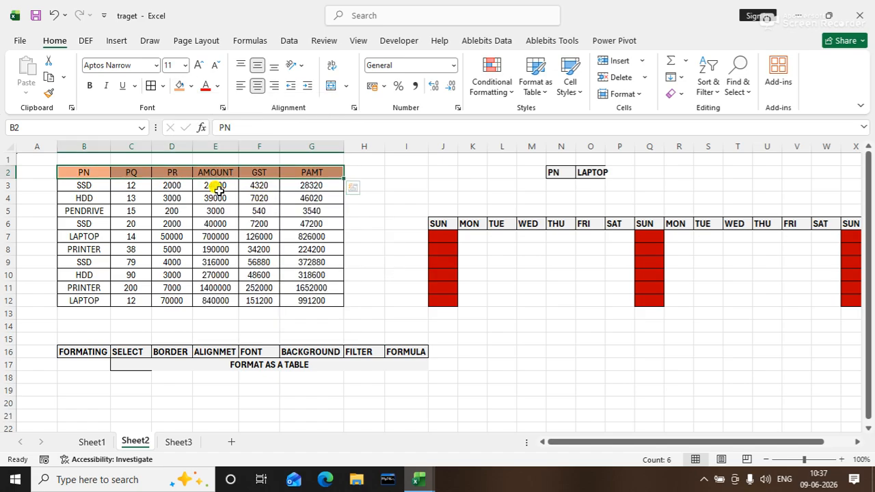
Set the font of the header row B2:G2 to Algerian at size 12
left_click(135, 65)
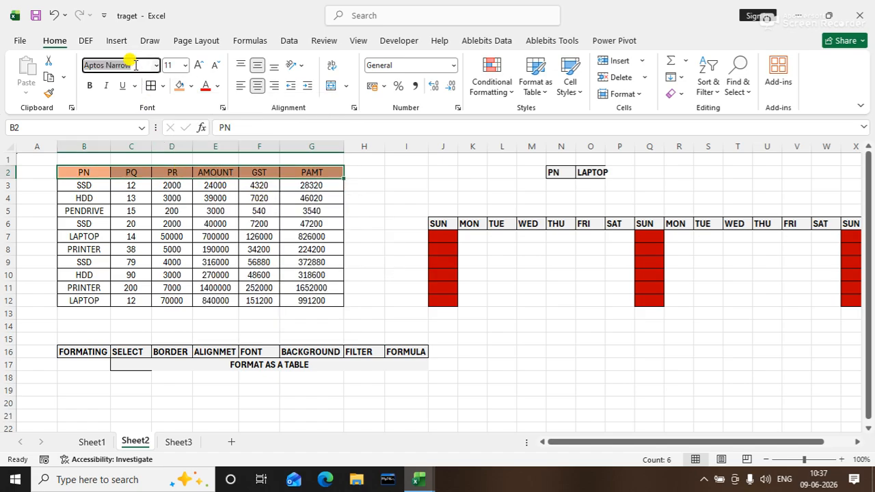
type("Algerian")
key("Return")
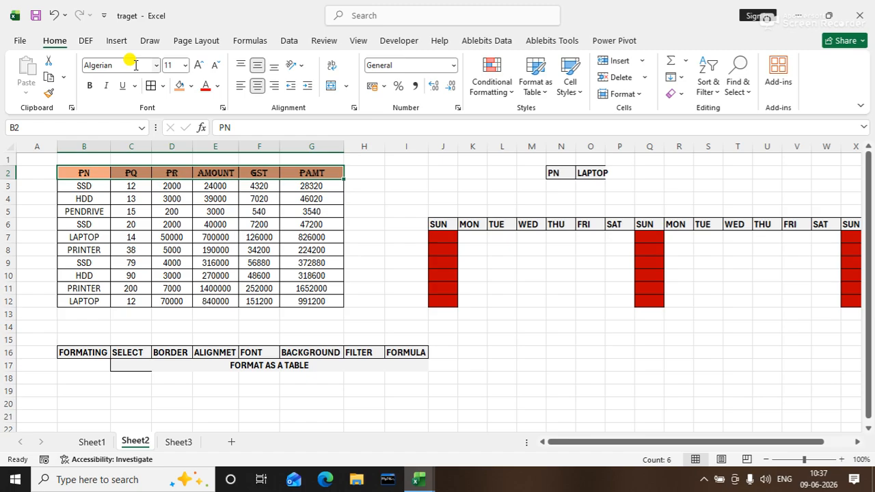
left_click(197, 63)
left_click(197, 63)
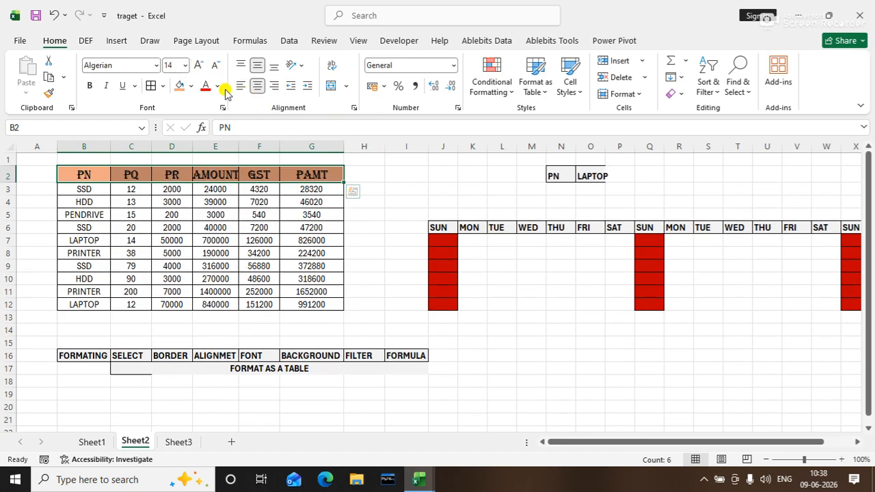
left_click(212, 65)
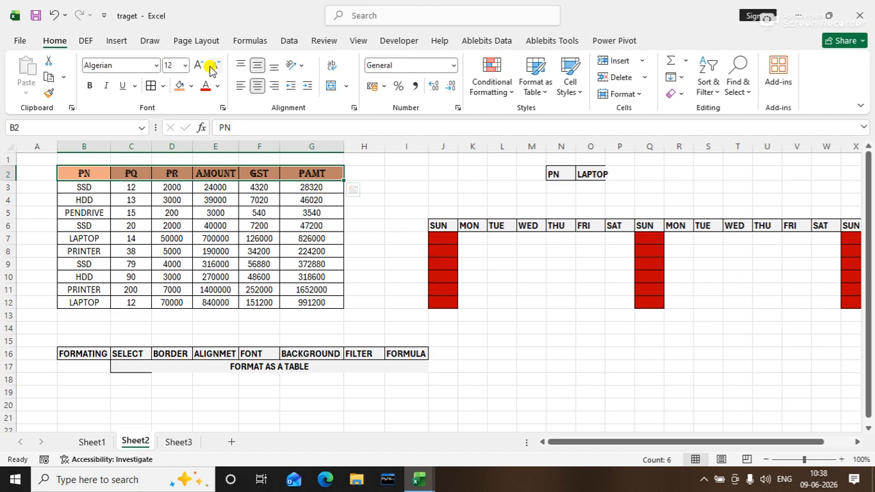
left_click(421, 183)
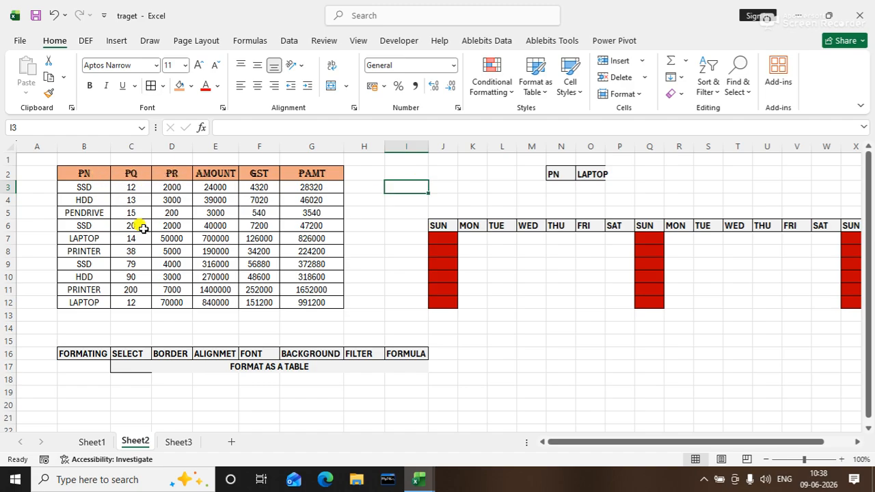
Add filters to the header row B2:G2
left_click(107, 175)
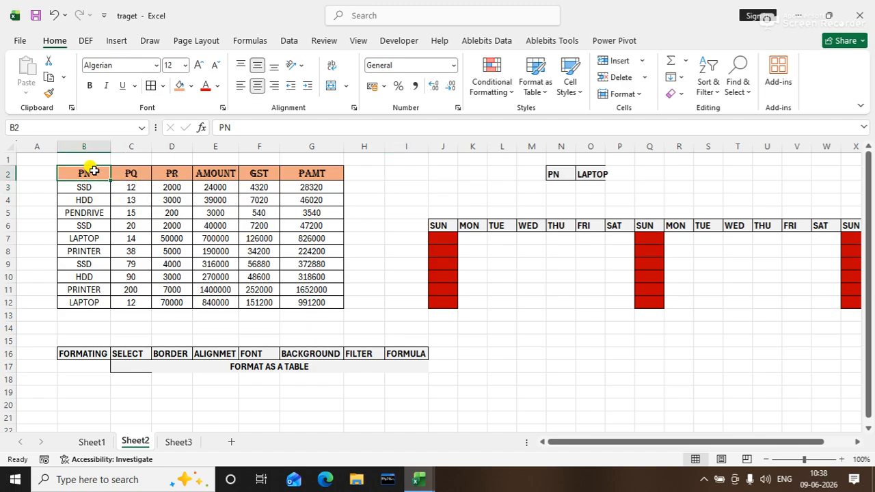
left_click_drag(87, 170, 322, 174)
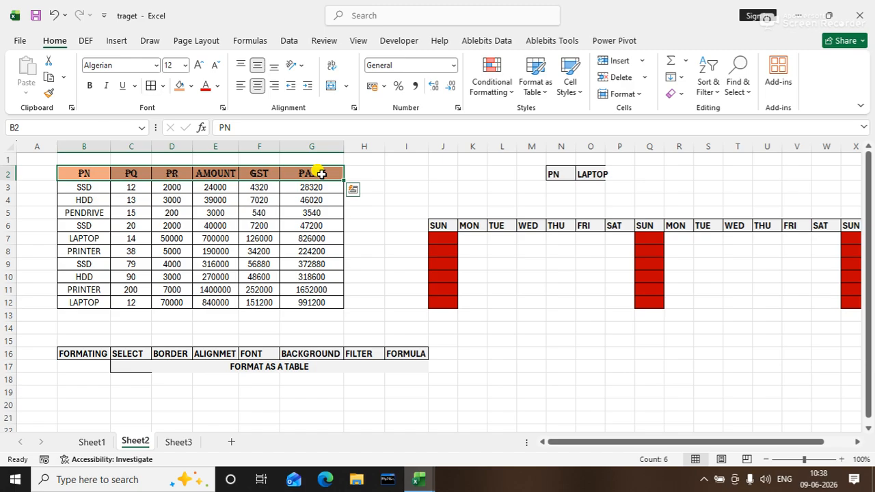
key("ctrl+shift+l")
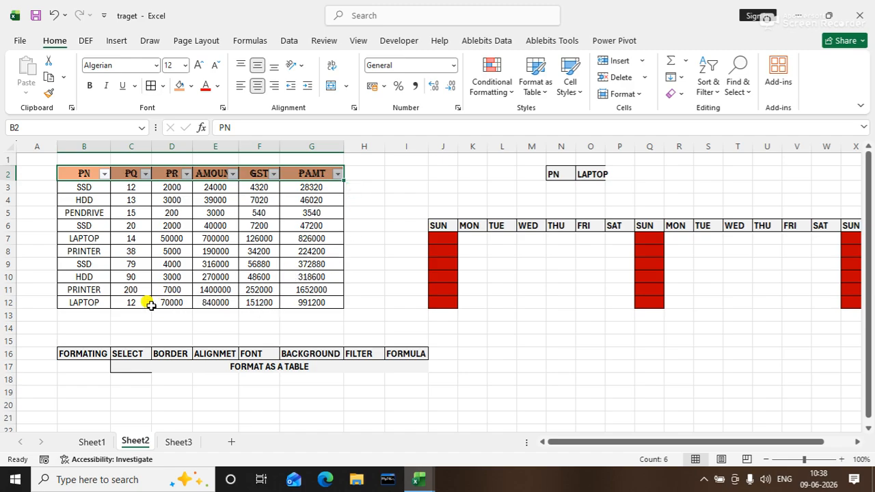
Total the PQ column by entering =SUM(C3:C12) in C13
left_click(132, 314)
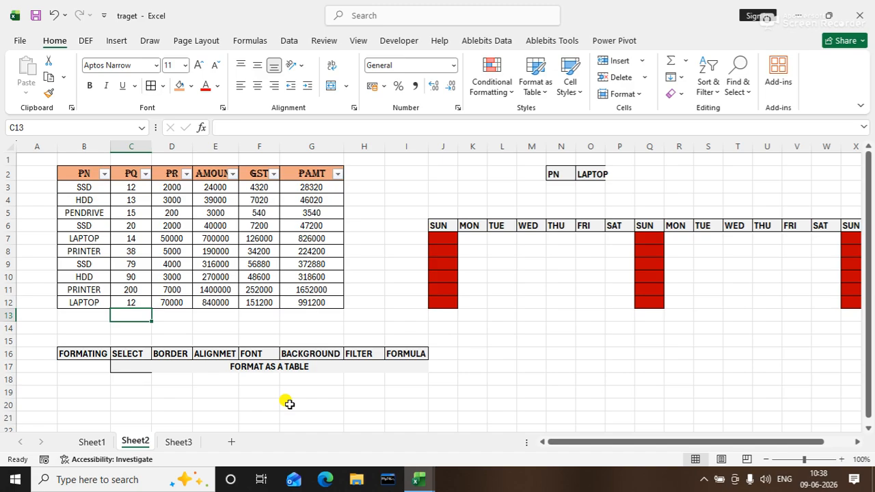
type("=S")
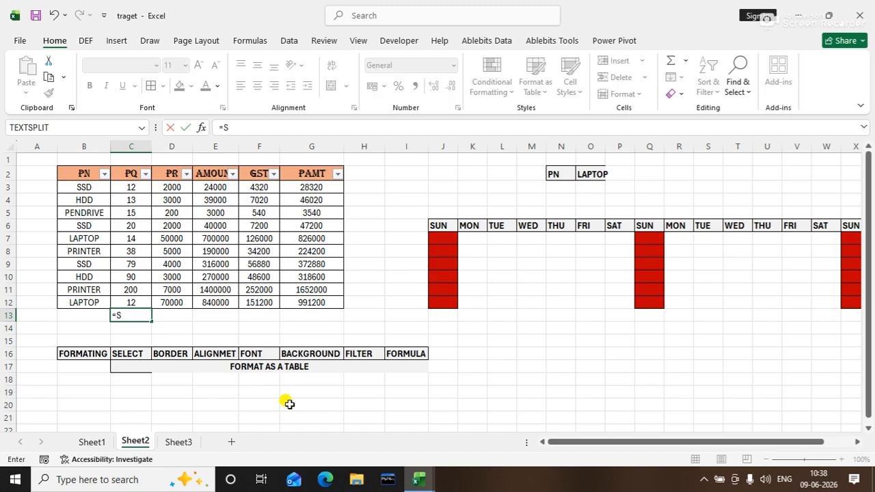
type("UM(")
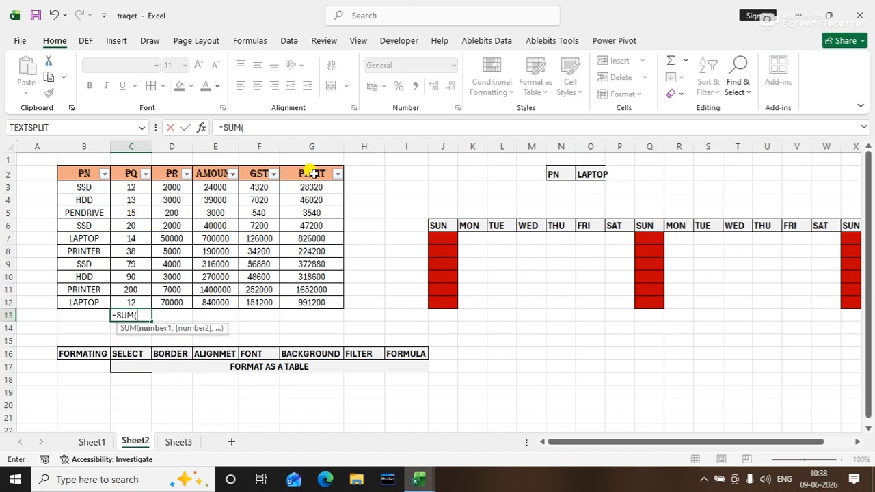
type("C3")
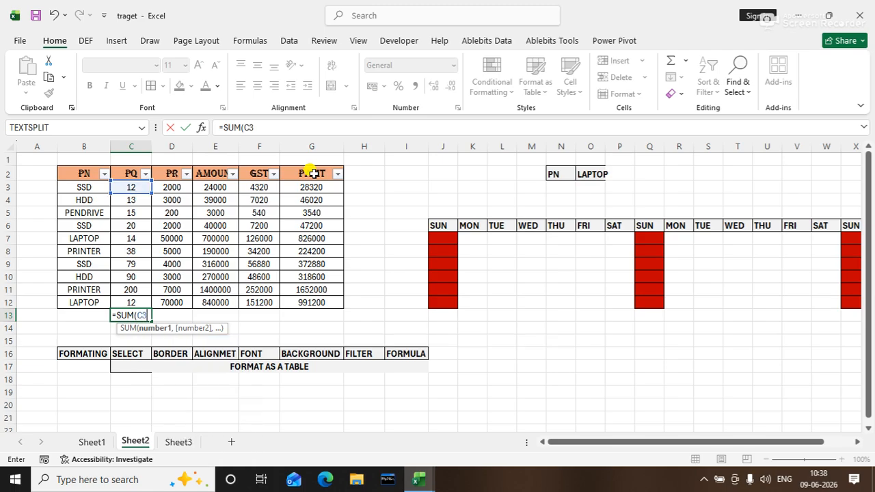
type(":C12")
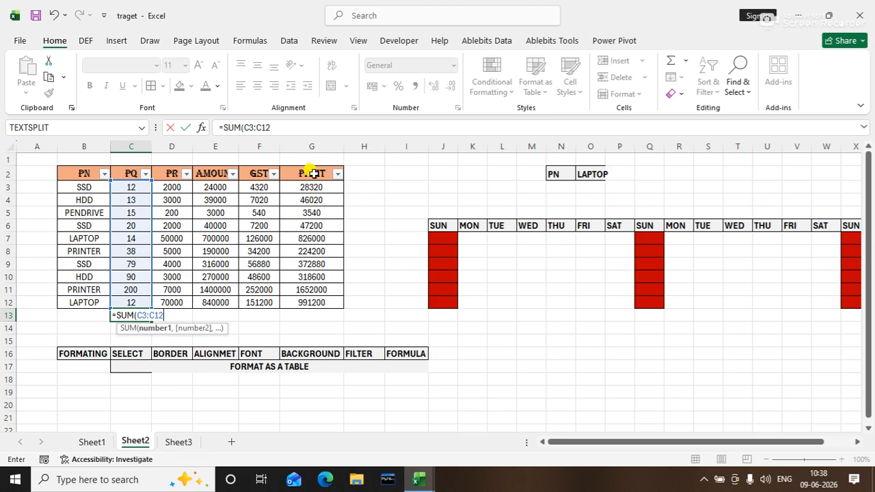
key("Return")
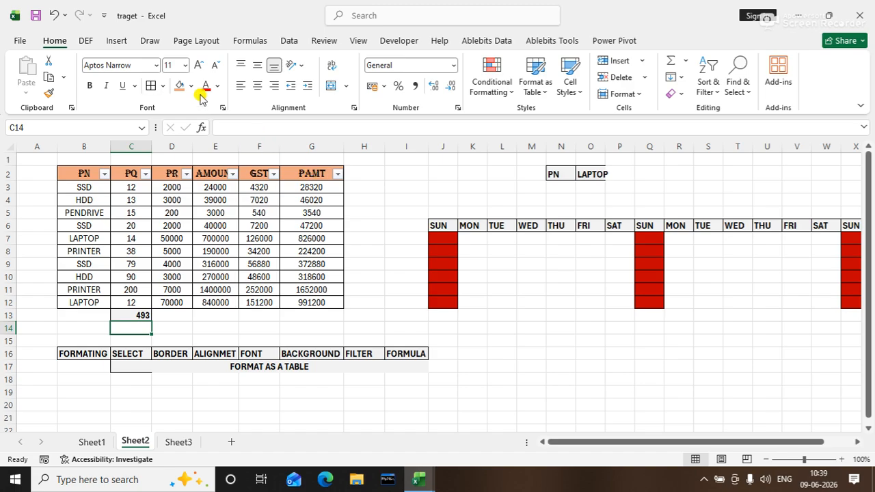
left_click(131, 316)
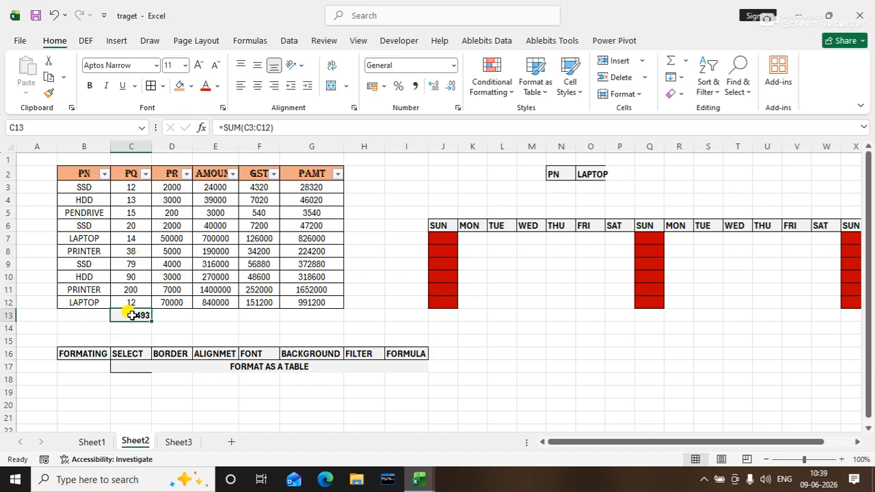
Clear all formatting from the product data in B2:G12 while keeping its contents
left_click(199, 328)
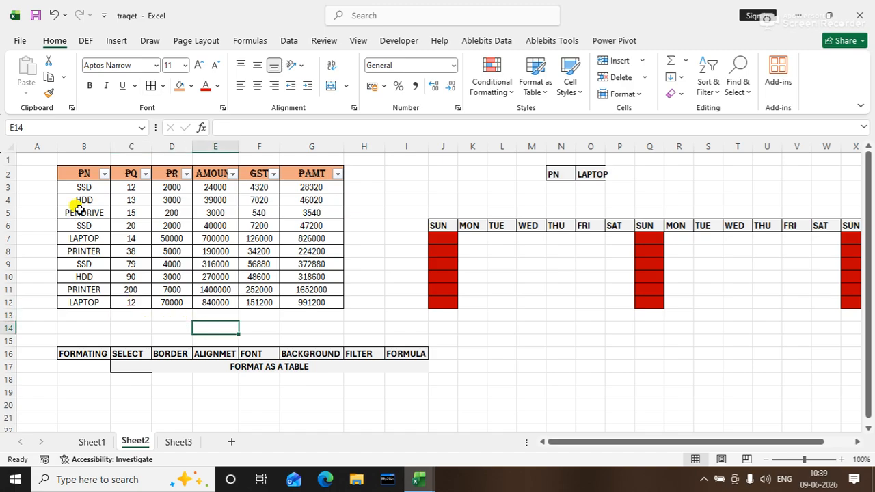
left_click_drag(81, 174, 329, 301)
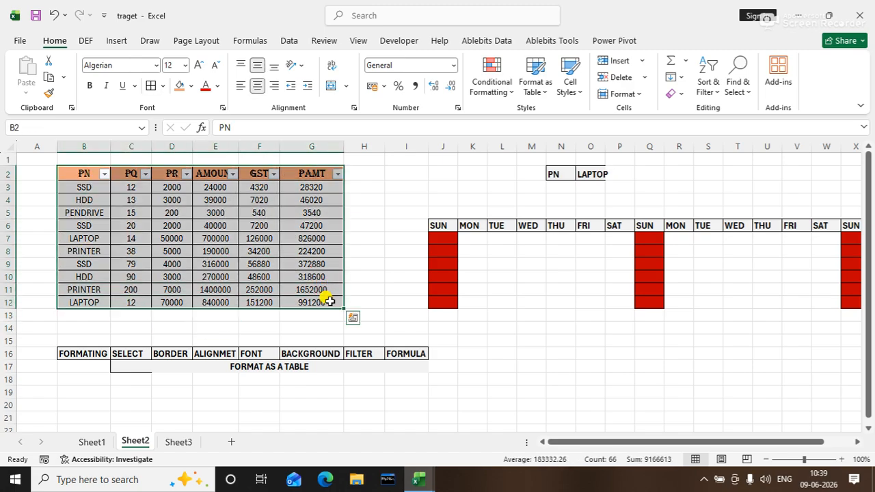
left_click(674, 93)
left_click(704, 129)
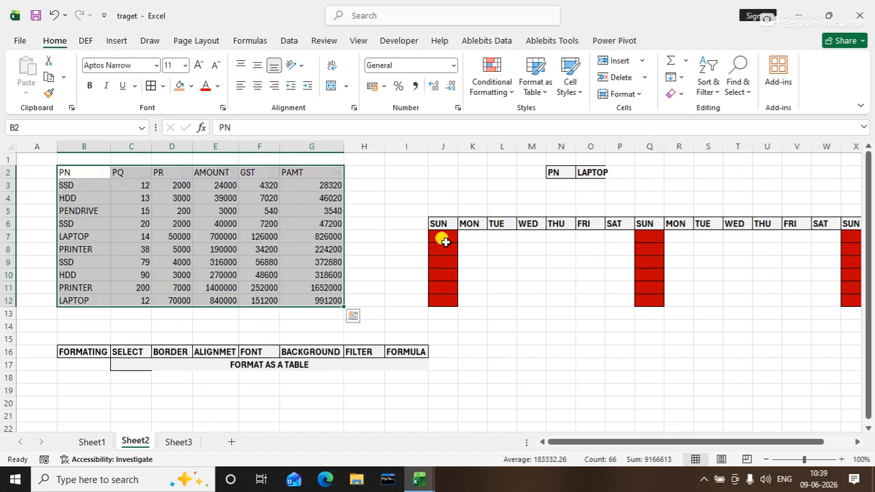
left_click(377, 219)
Format the data range B2:G12 as a table with headers, using the orange Medium style with shaded banded rows
left_click(179, 172)
left_click(88, 225)
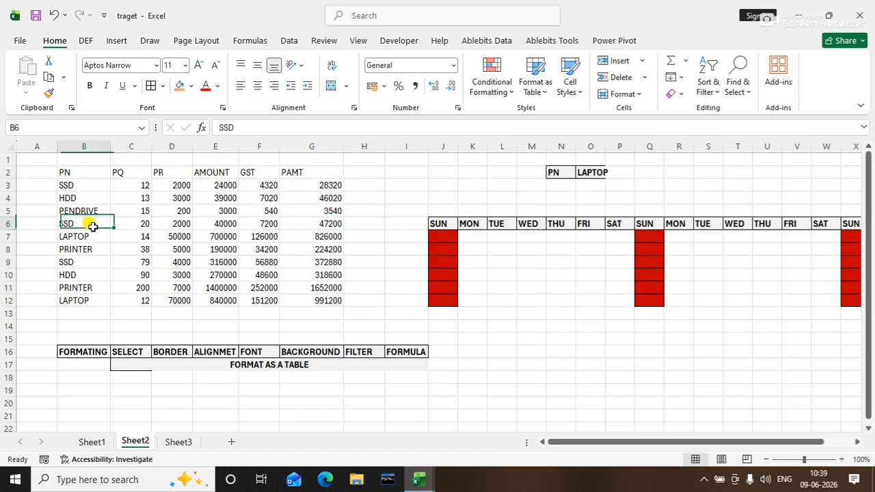
key("ctrl+a")
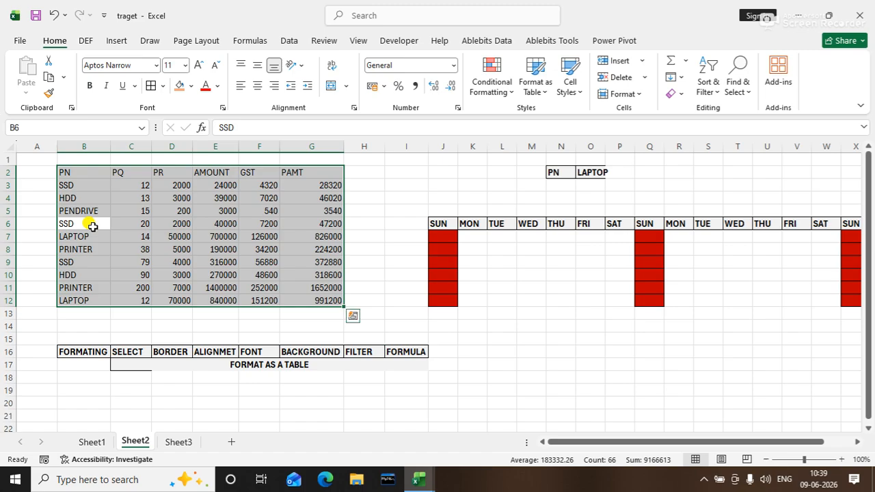
left_click(156, 254)
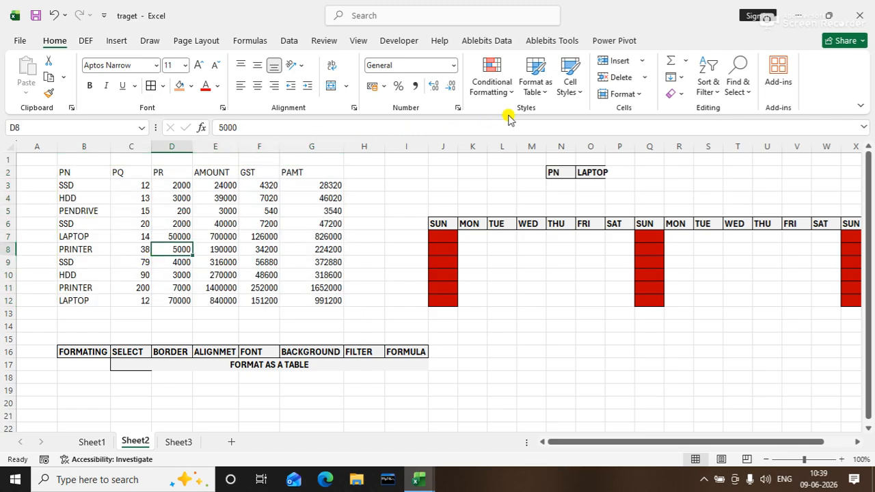
left_click(537, 89)
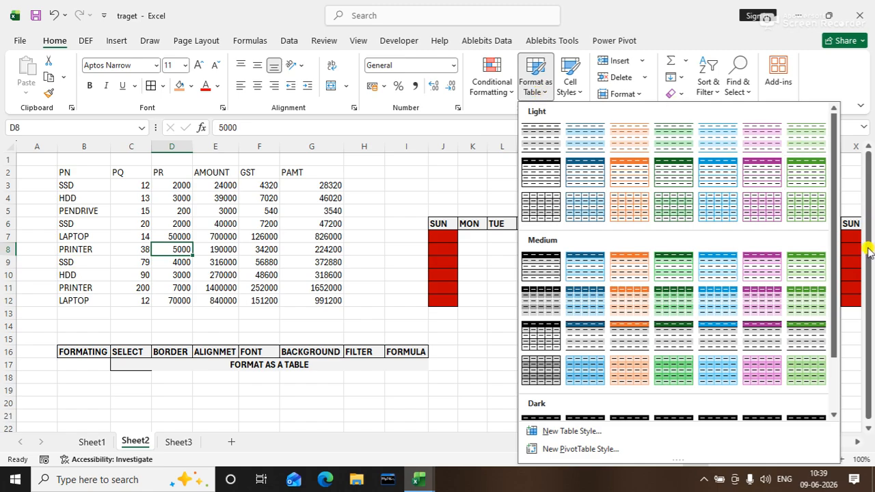
left_click_drag(834, 279, 839, 348)
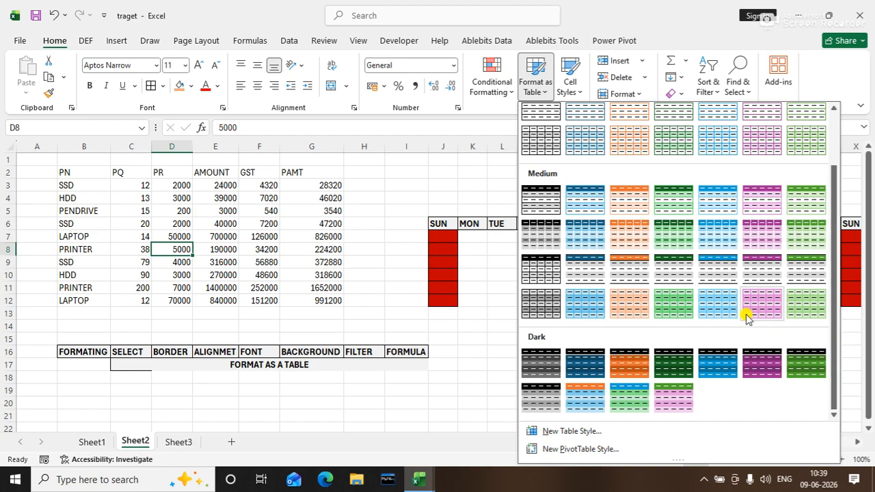
left_click(627, 233)
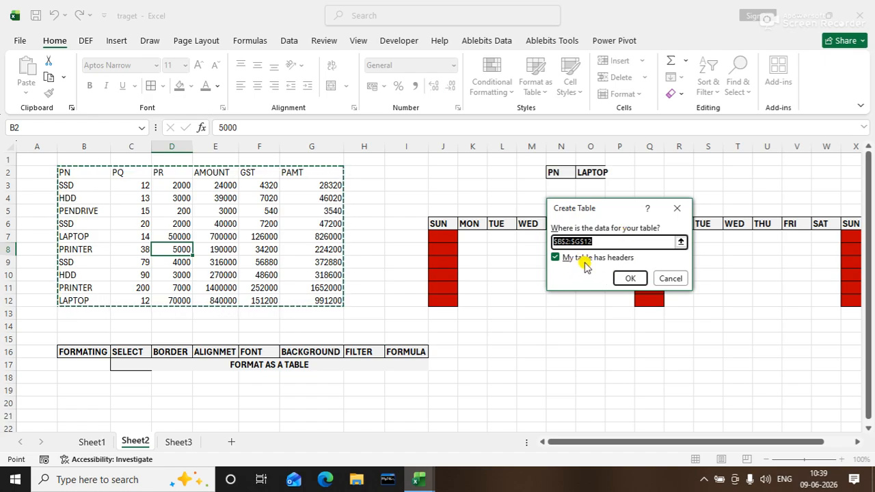
left_click(635, 279)
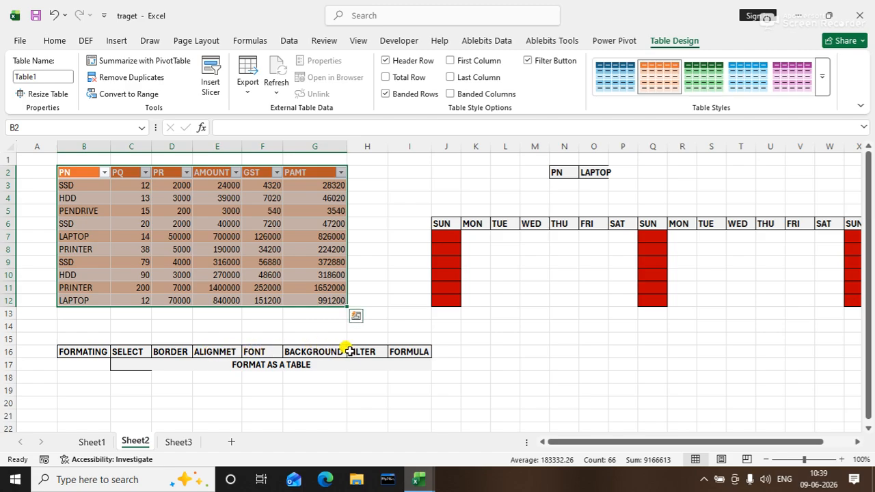
Try to turn on the total row for the orange product table
left_click(395, 301)
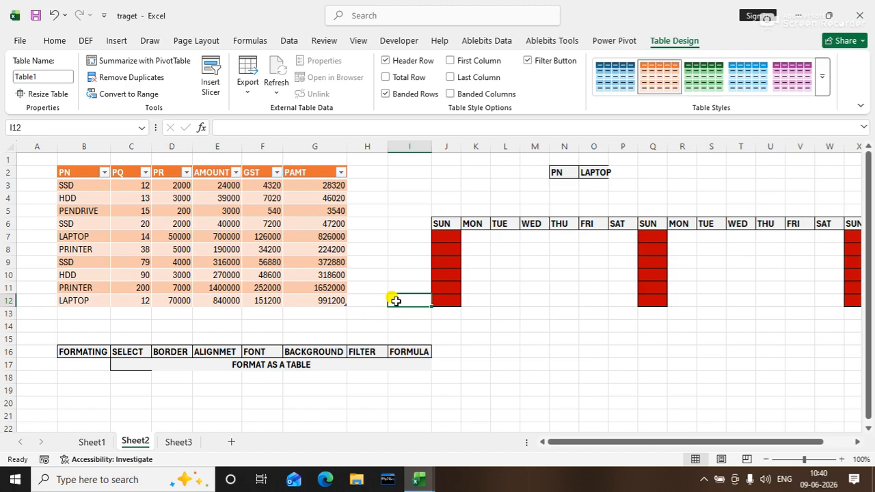
left_click(202, 261)
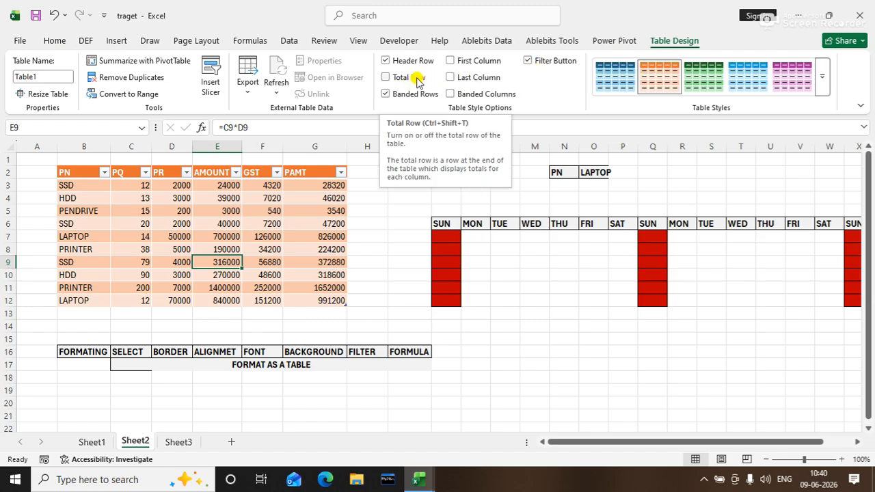
left_click(384, 79)
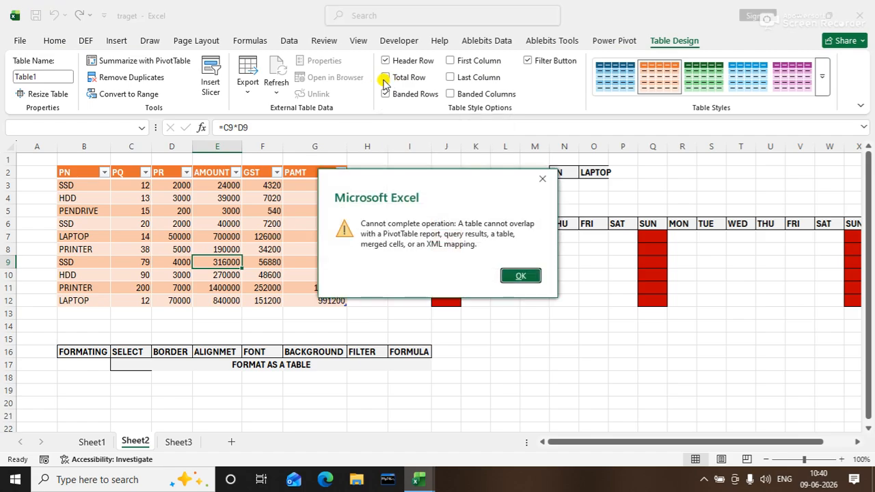
left_click(521, 277)
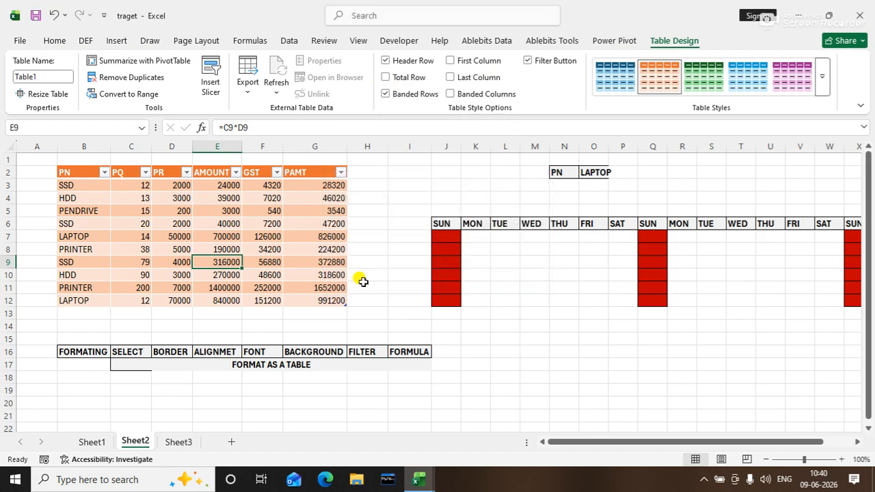
left_click(222, 299)
left_click(397, 78)
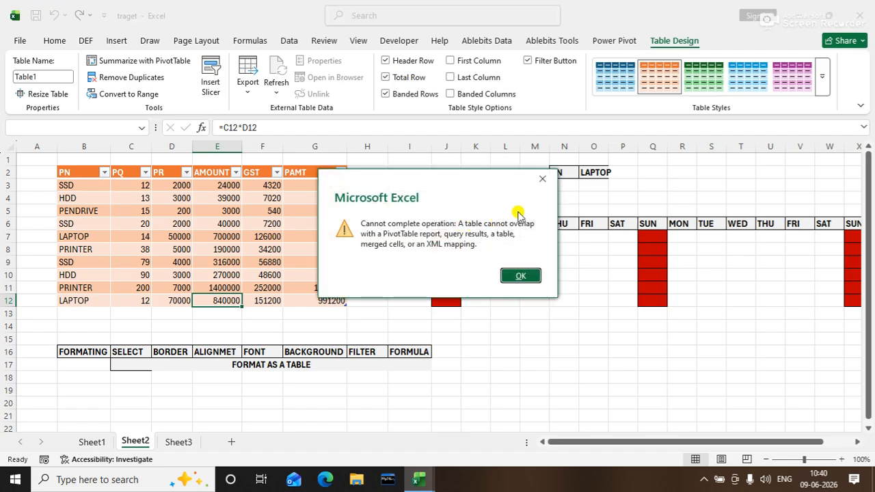
left_click(516, 276)
Retry adding a total row with a cell in the table's GST column selected, and again from the PAMT column
left_click(164, 262)
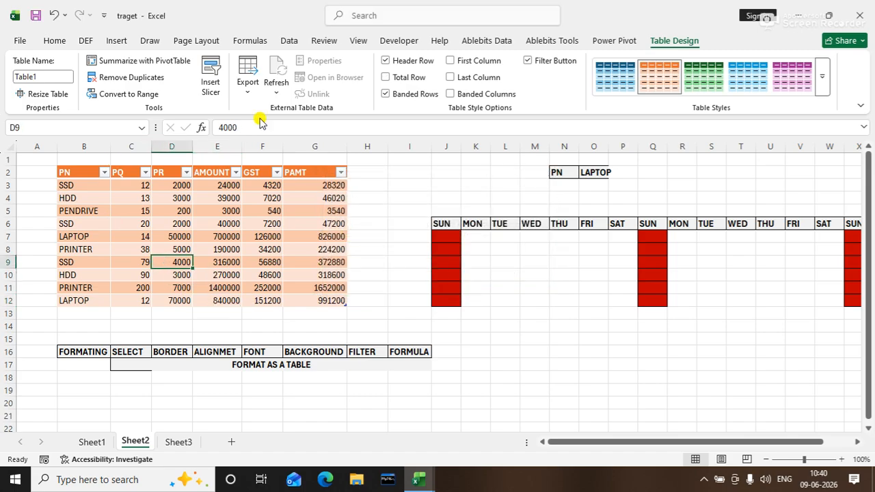
left_click(178, 300)
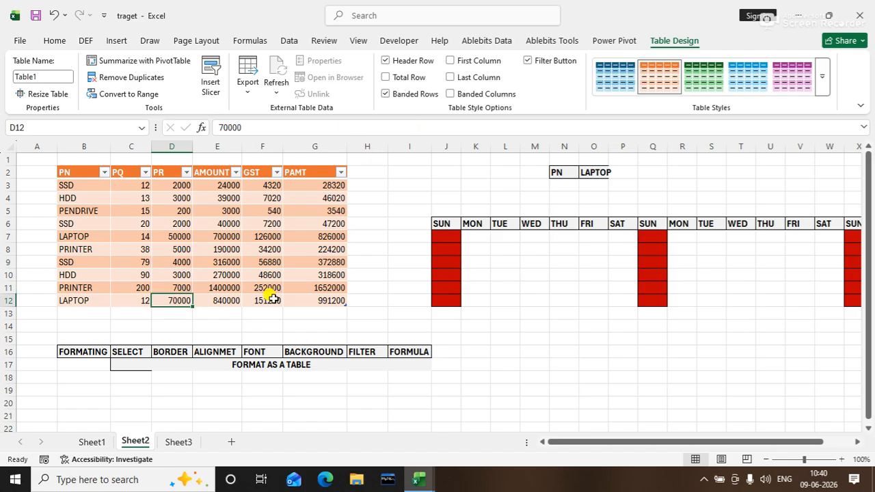
left_click(174, 312)
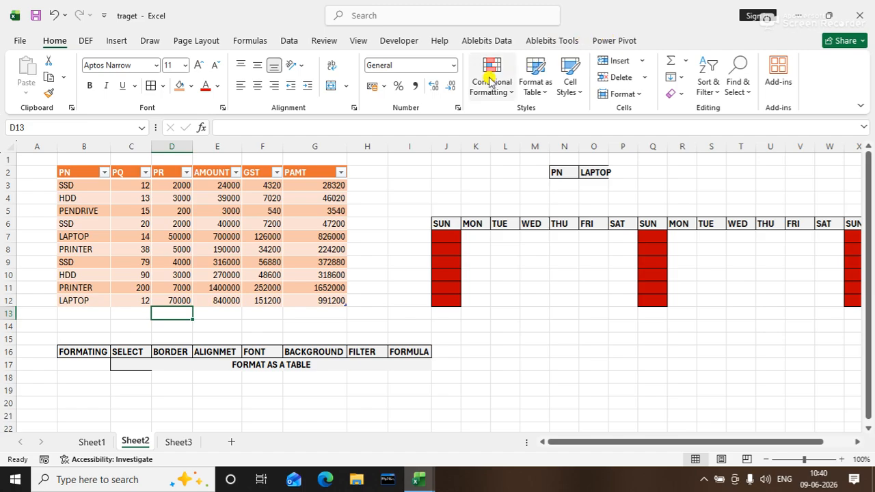
left_click(258, 223)
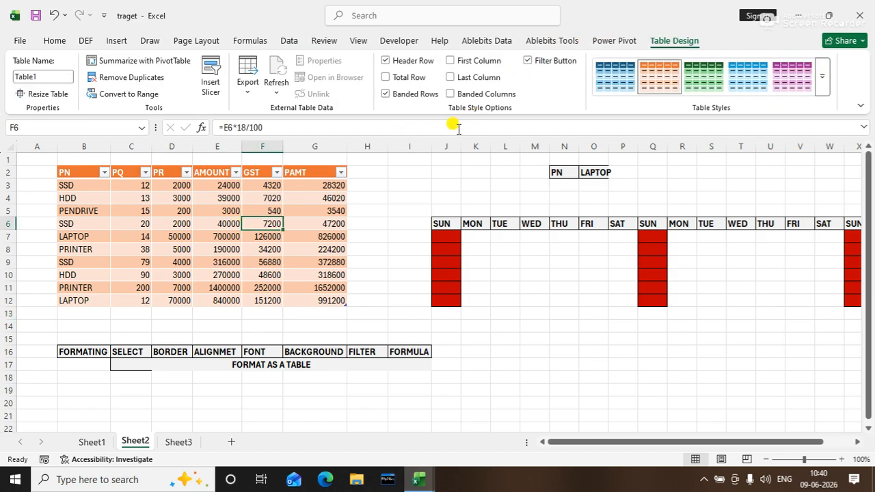
left_click(388, 77)
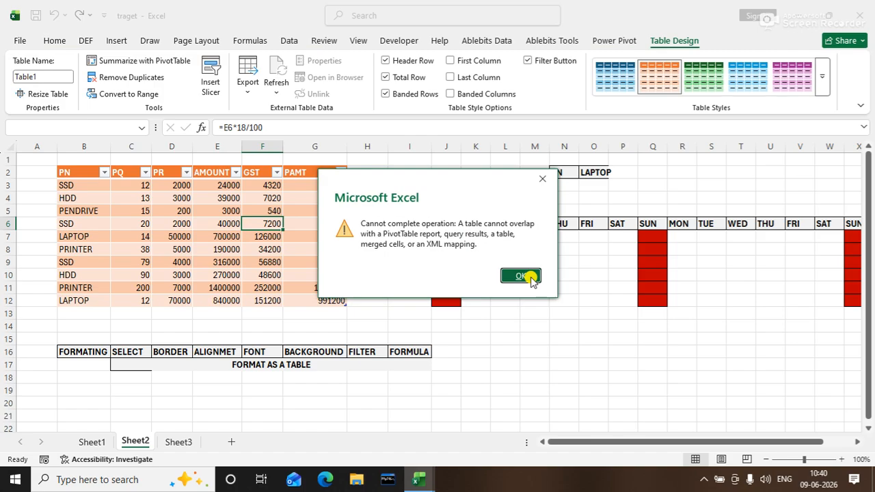
left_click(521, 276)
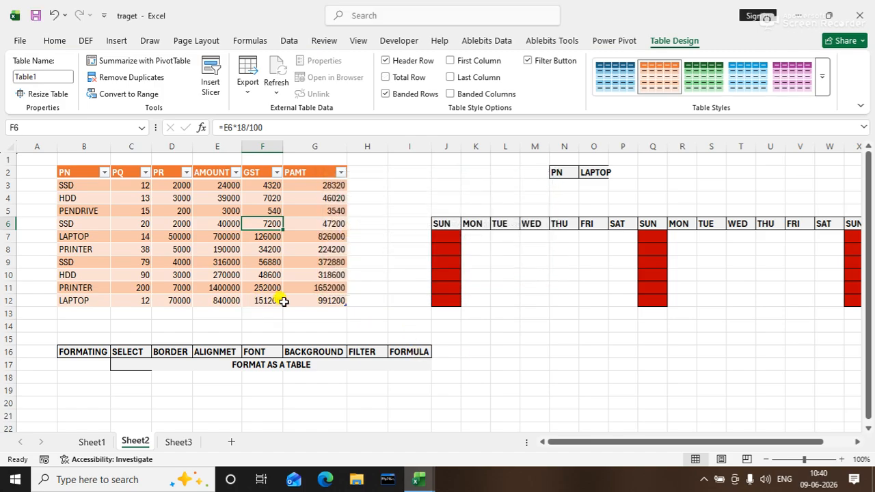
left_click(308, 313)
left_click(322, 237)
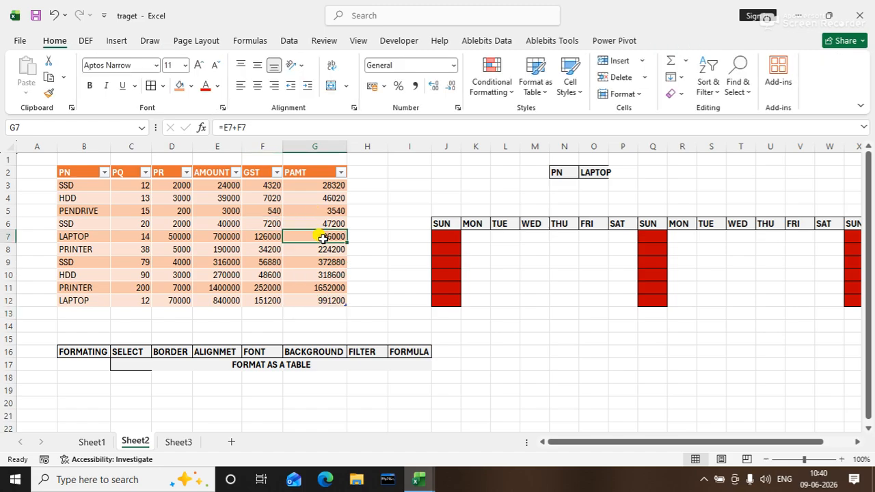
left_click(407, 76)
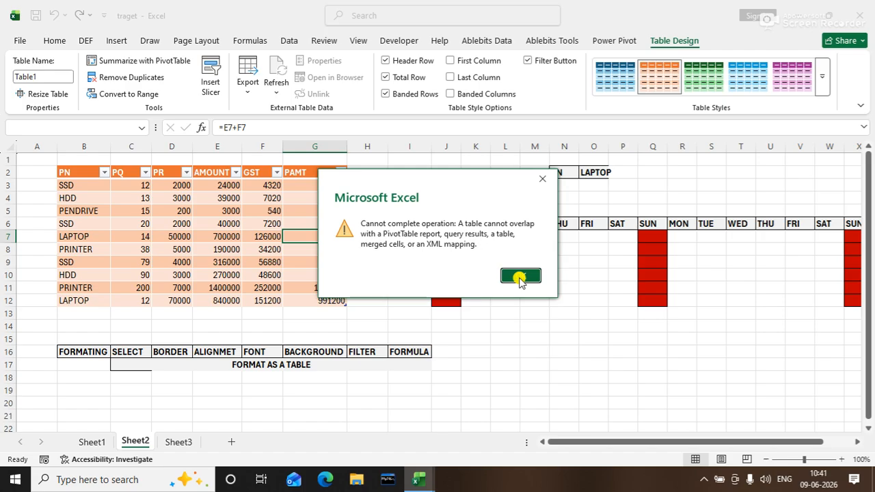
left_click(520, 276)
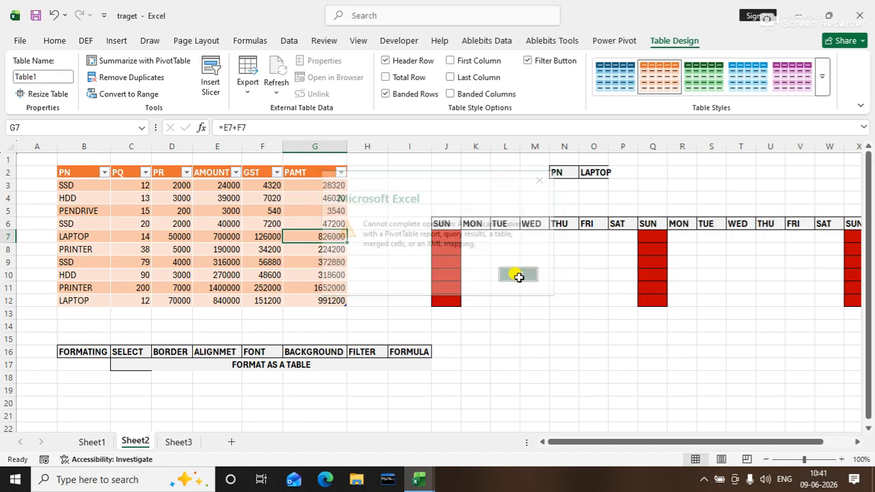
Undo the conversion of the product data to a table
left_click(290, 273)
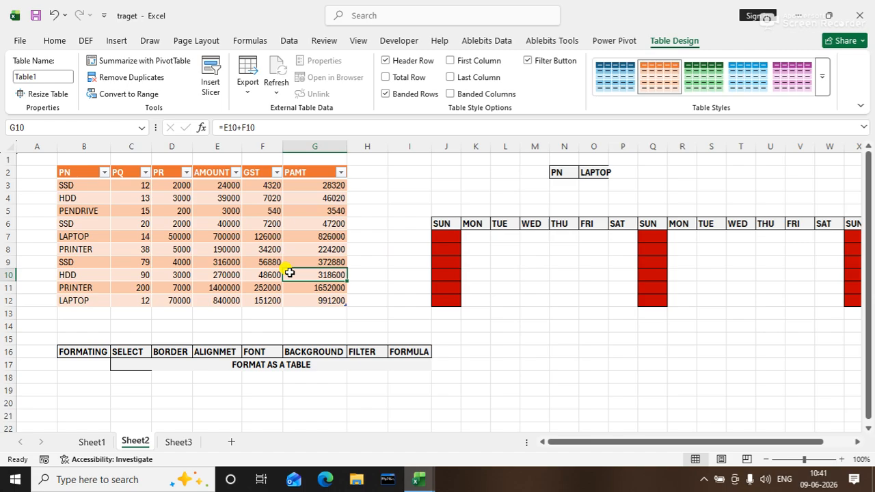
key("ctrl+z")
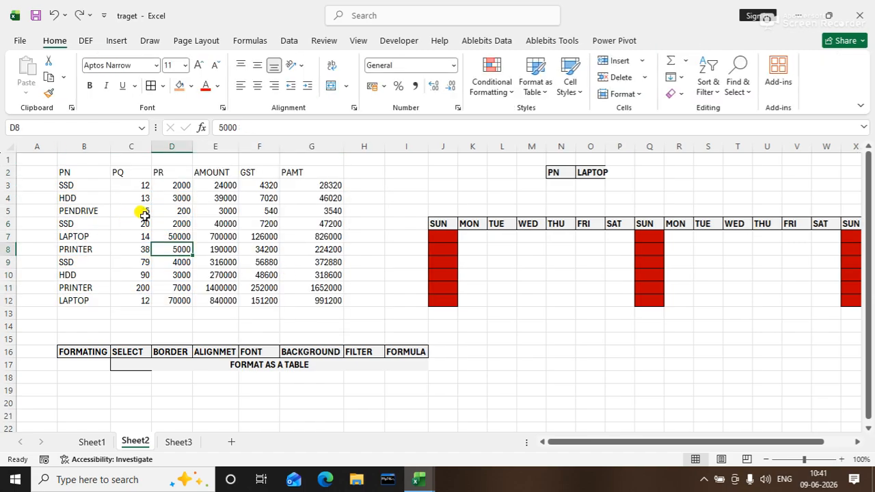
Create a table with headers from B2:G12 and apply the orange Medium style with shaded banded rows
key("ctrl+t")
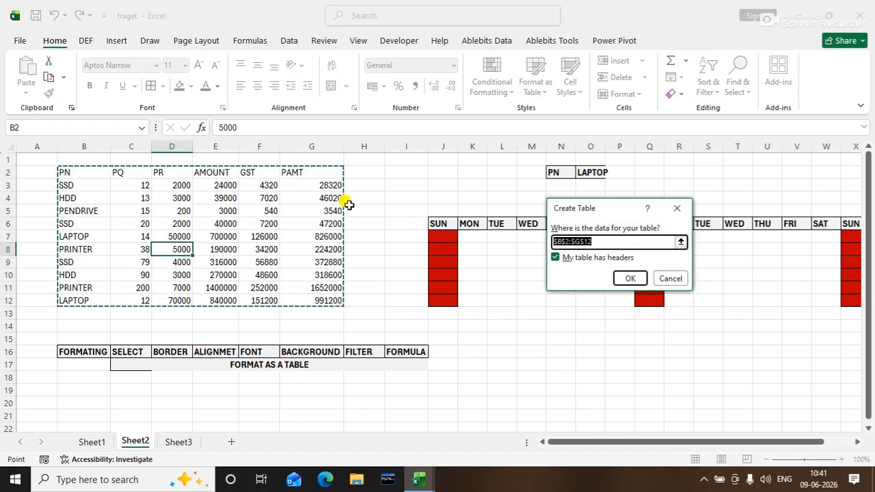
left_click(642, 277)
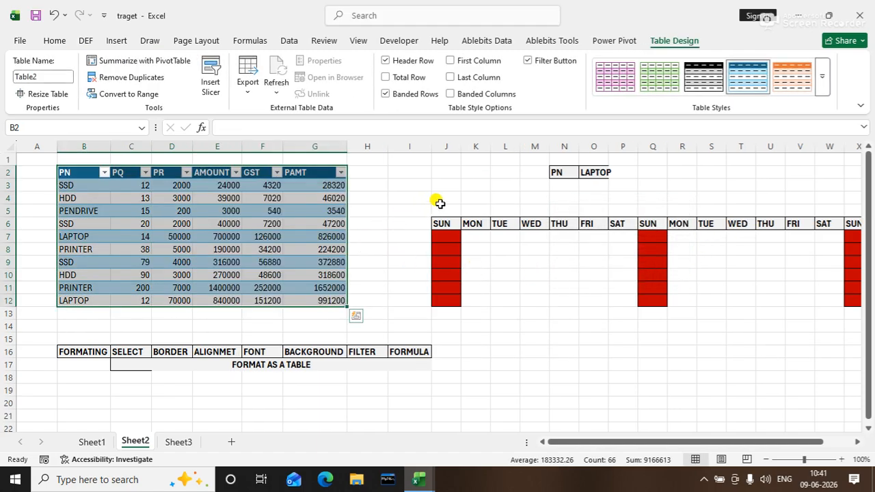
left_click(821, 79)
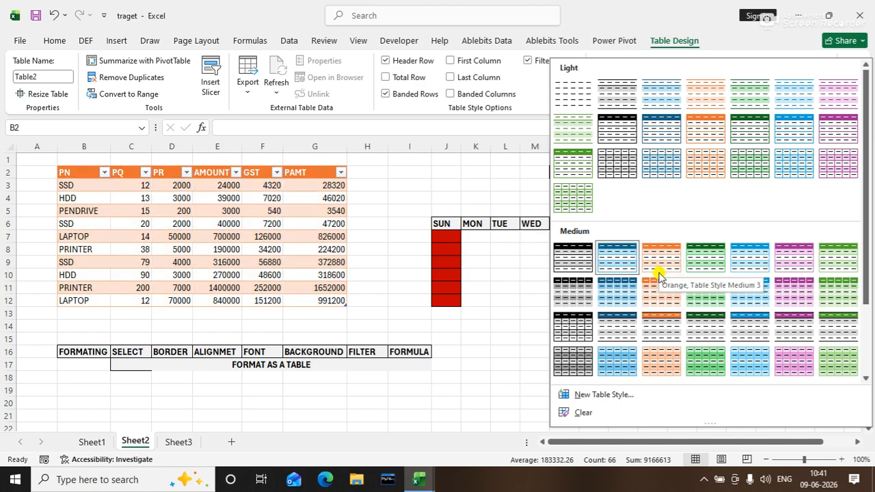
left_click(658, 293)
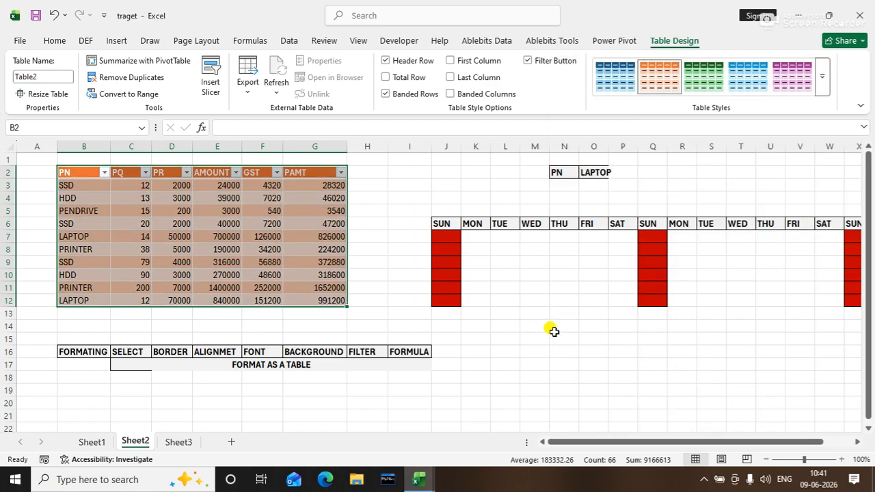
Try to enable the total row on the newly created table
left_click(385, 77)
left_click(513, 276)
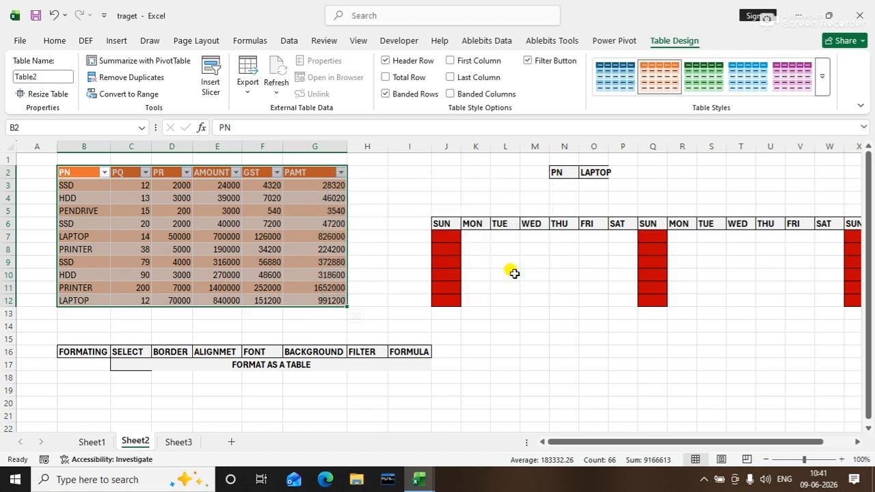
left_click(511, 273)
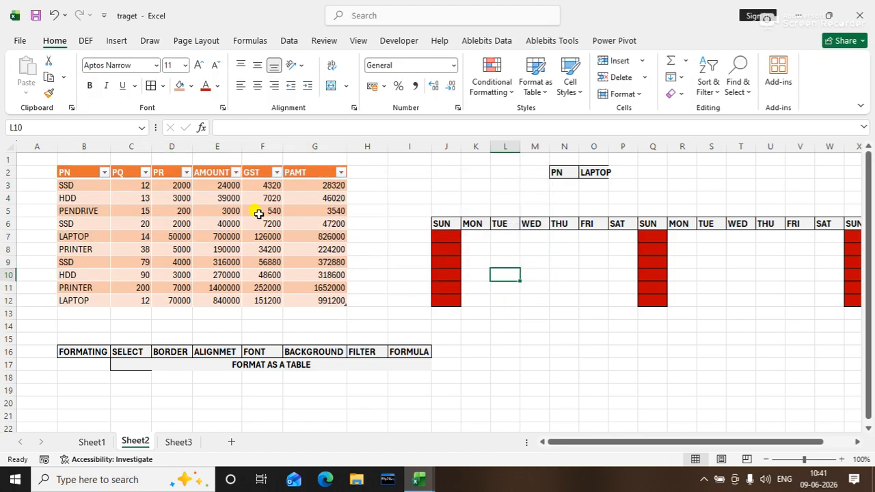
left_click(216, 249)
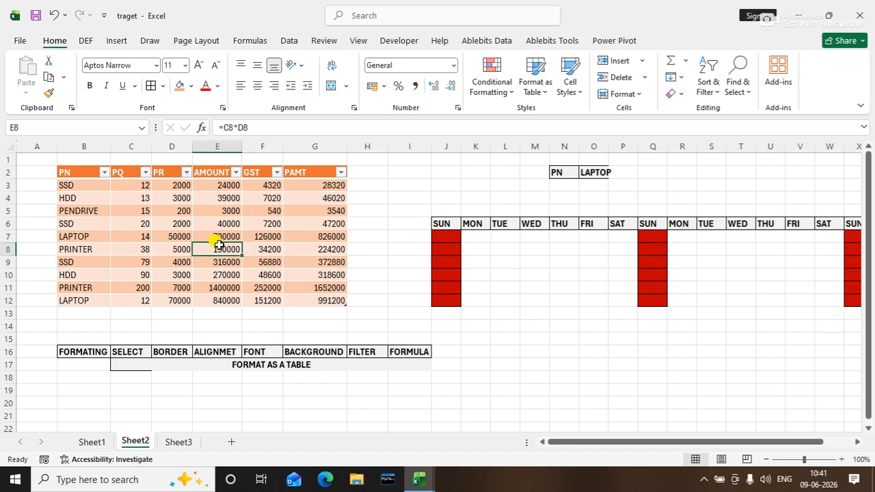
left_click(136, 312)
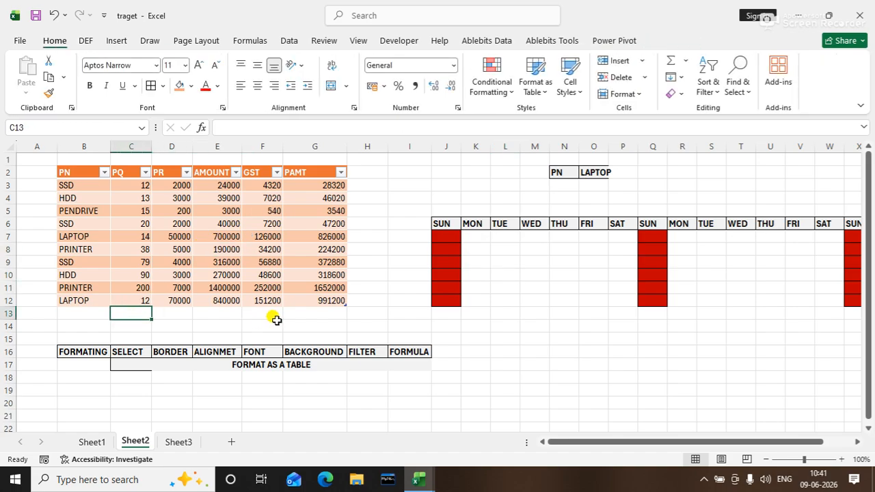
left_click(325, 311)
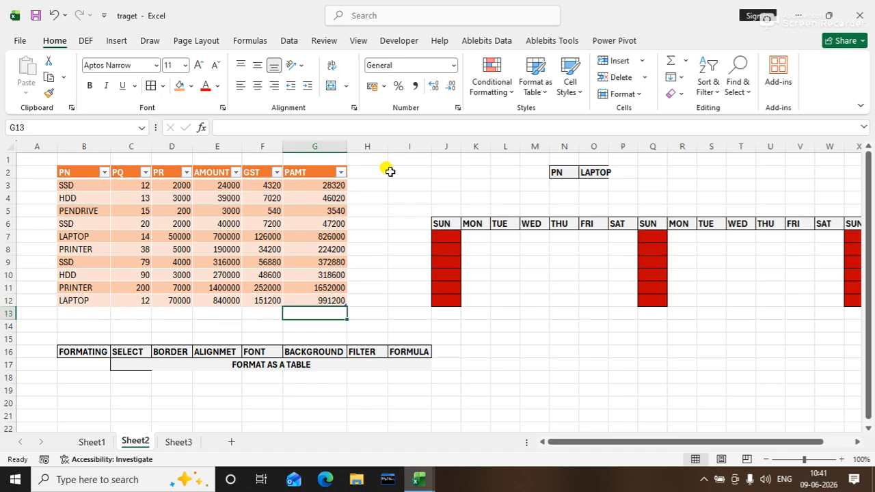
Toggle the product table's header row, banded rows and filter buttons off and back on
left_click(300, 224)
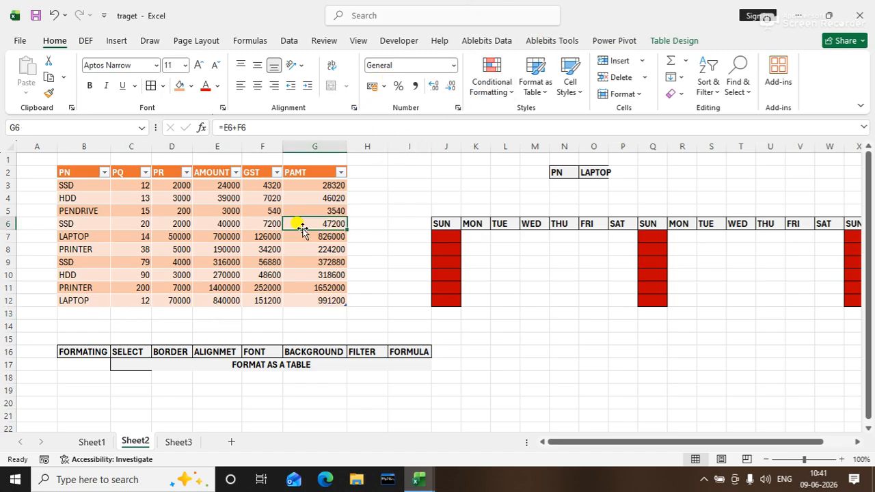
left_click(669, 42)
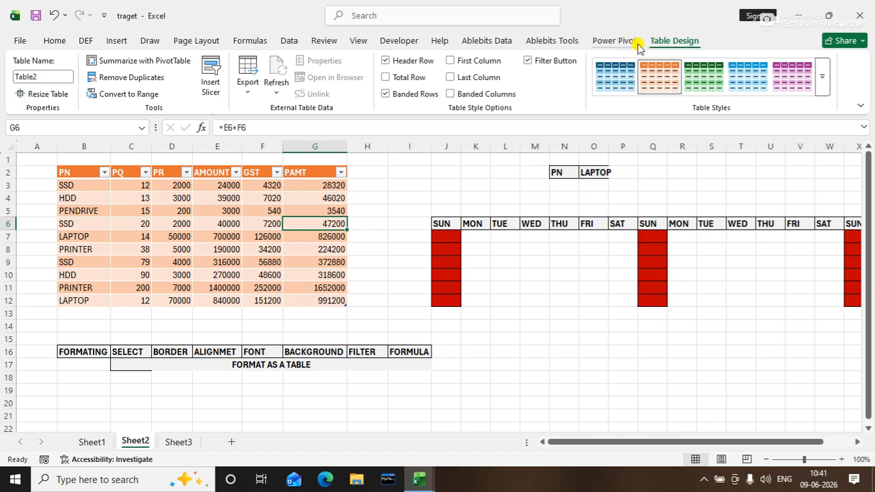
left_click(386, 60)
left_click(386, 61)
left_click(386, 94)
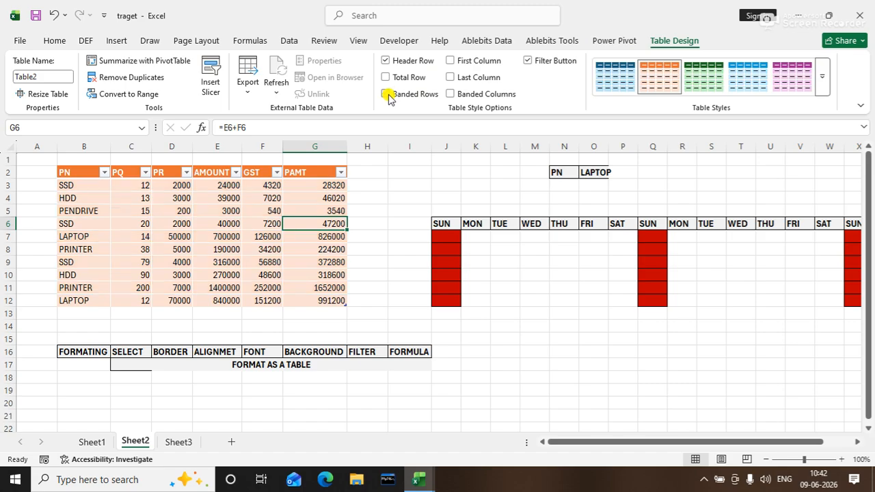
left_click(386, 95)
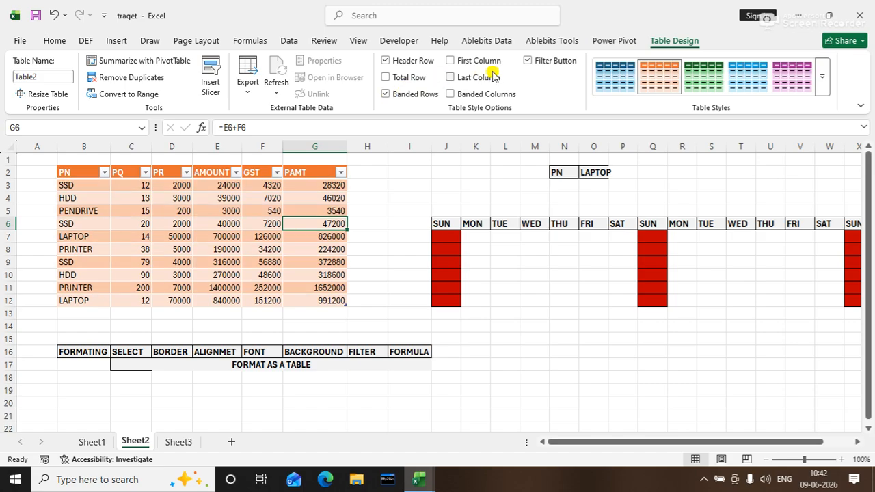
left_click(530, 61)
left_click(529, 62)
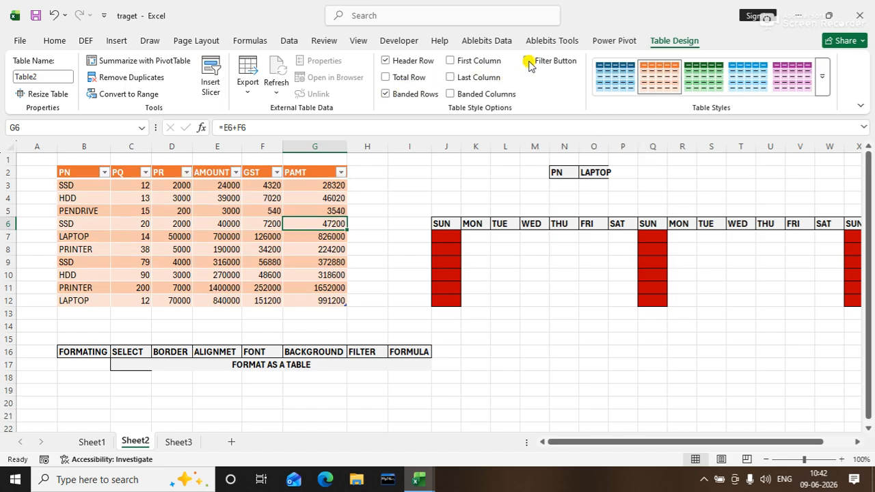
Try once more to enable the product table's total row
left_click(385, 78)
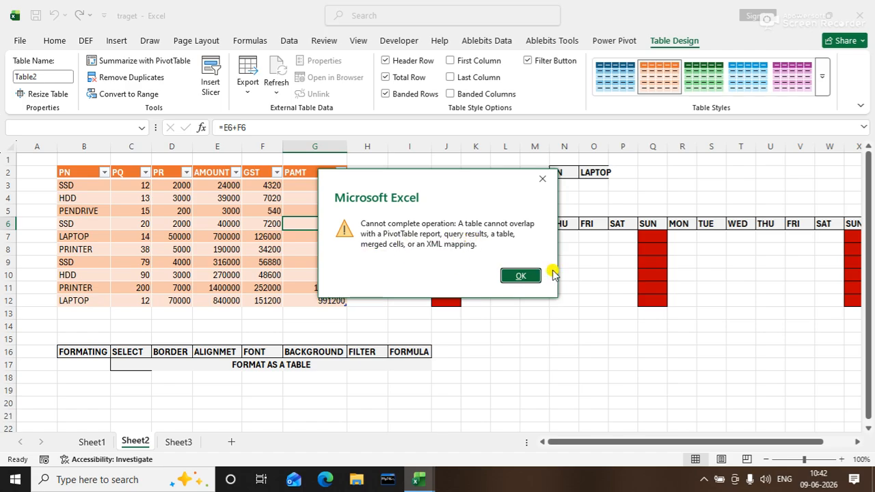
left_click(524, 275)
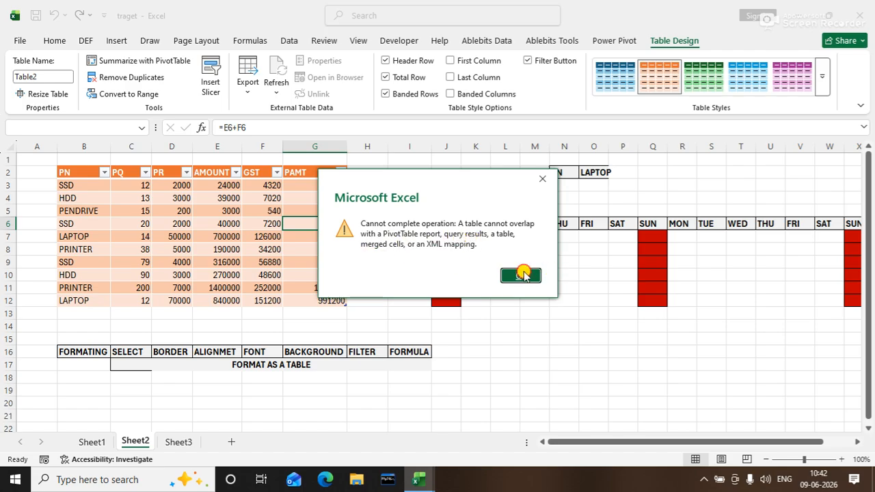
Unmerge the FORMAT AS A TABLE cell spanning C17:I17 below the product table
left_click(197, 369)
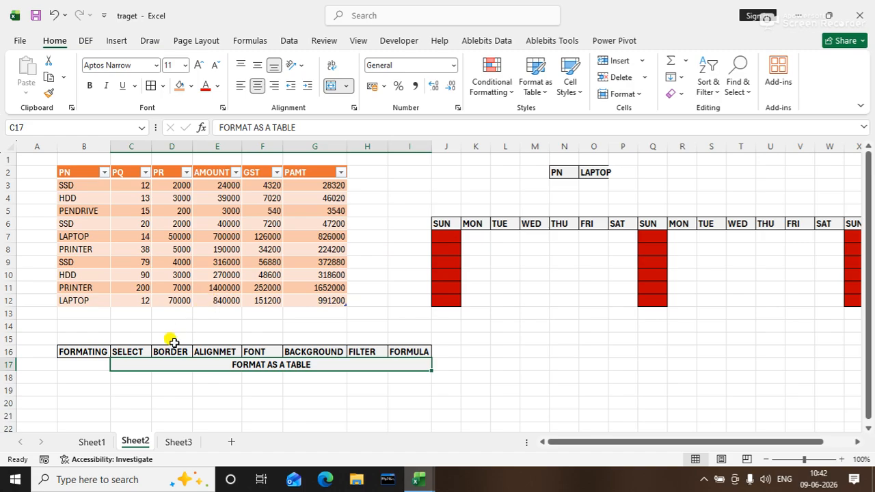
left_click(348, 90)
left_click(350, 157)
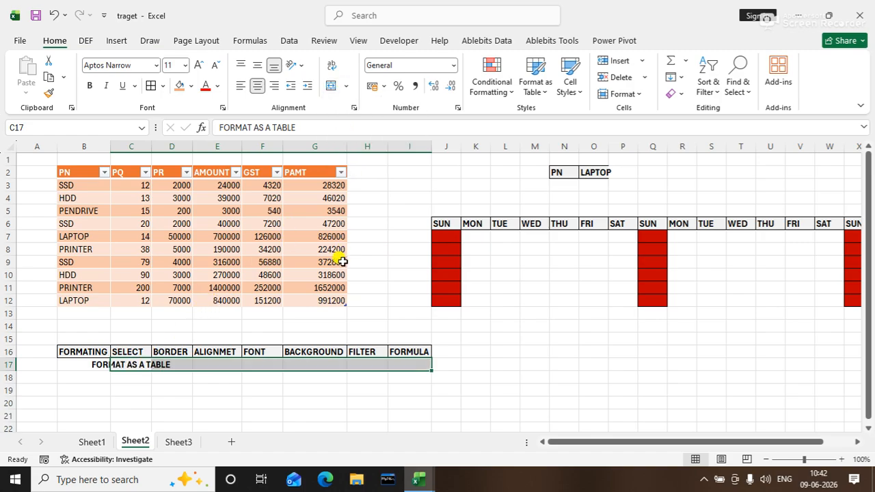
Enable the total row on the product table
left_click(252, 315)
left_click(209, 313)
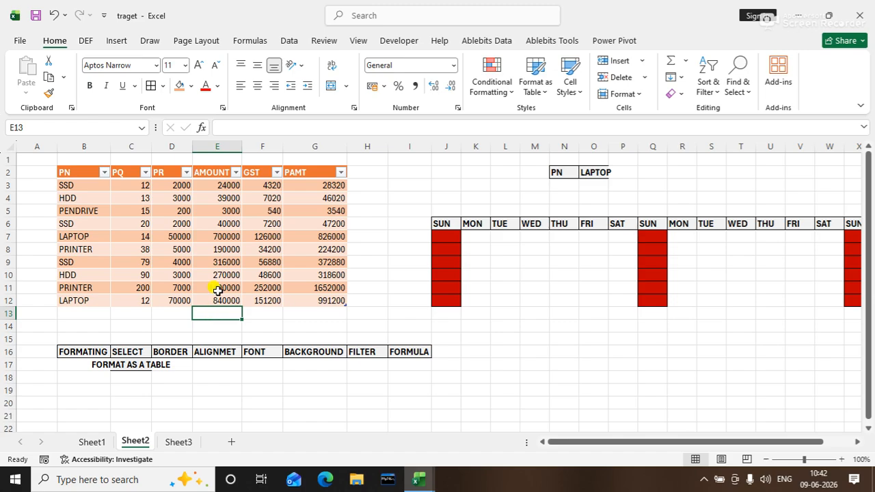
left_click(217, 288)
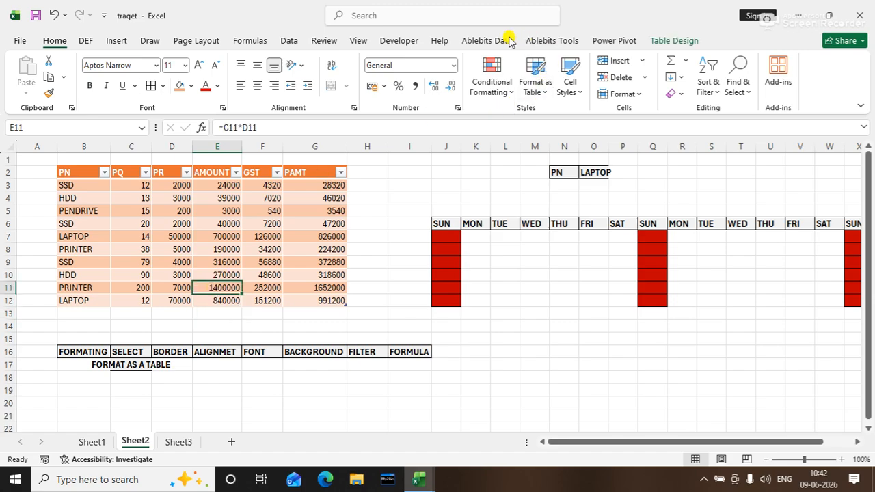
left_click(674, 40)
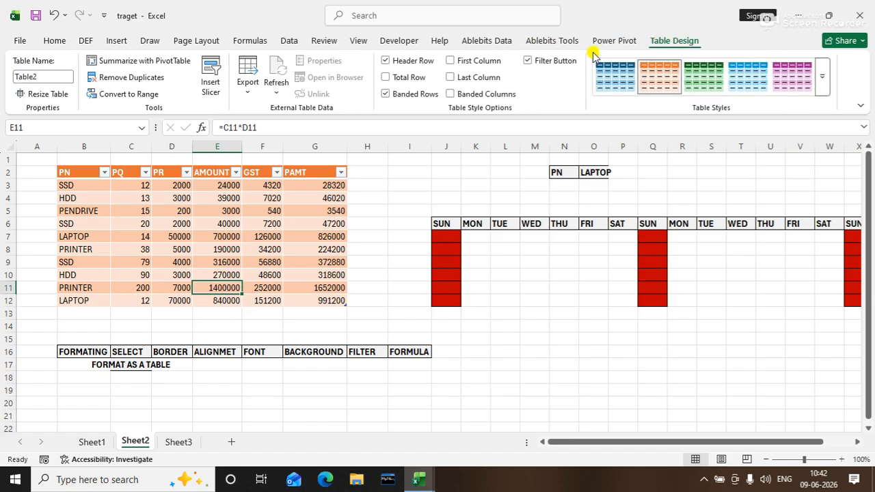
left_click(409, 77)
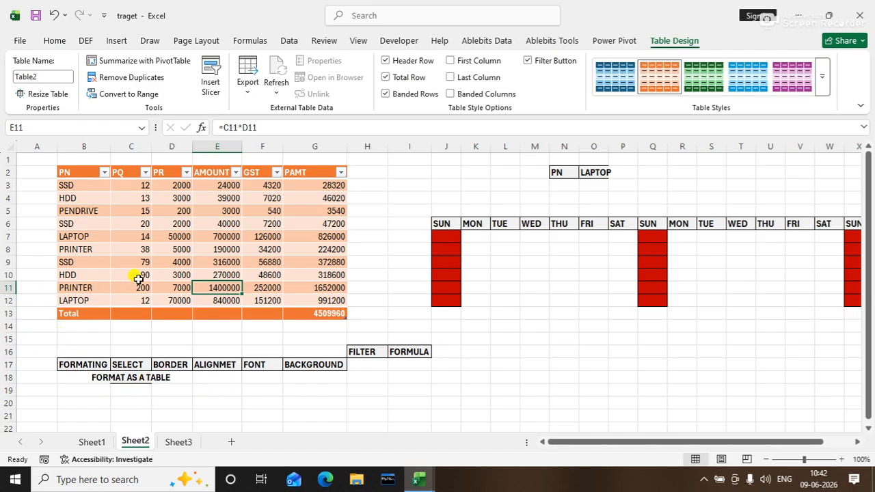
Add a Count to the PQ column's total cell and switch it to Sum
left_click(145, 321)
left_click(139, 314)
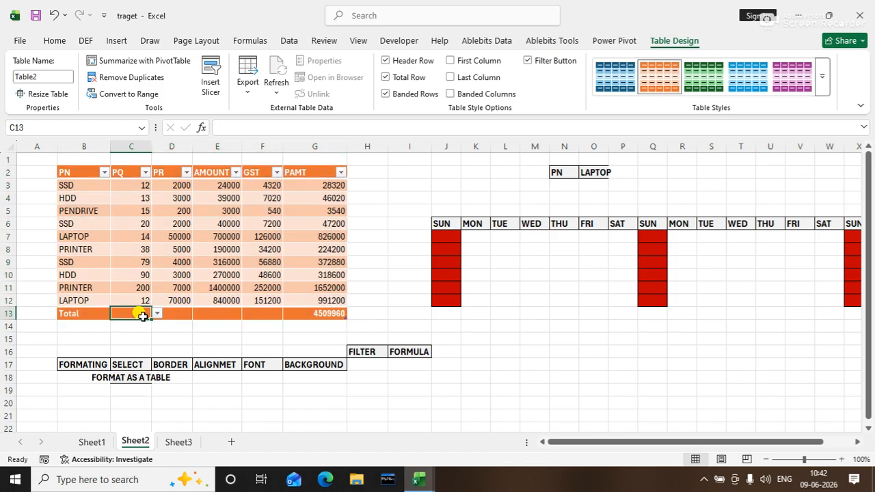
left_click(156, 315)
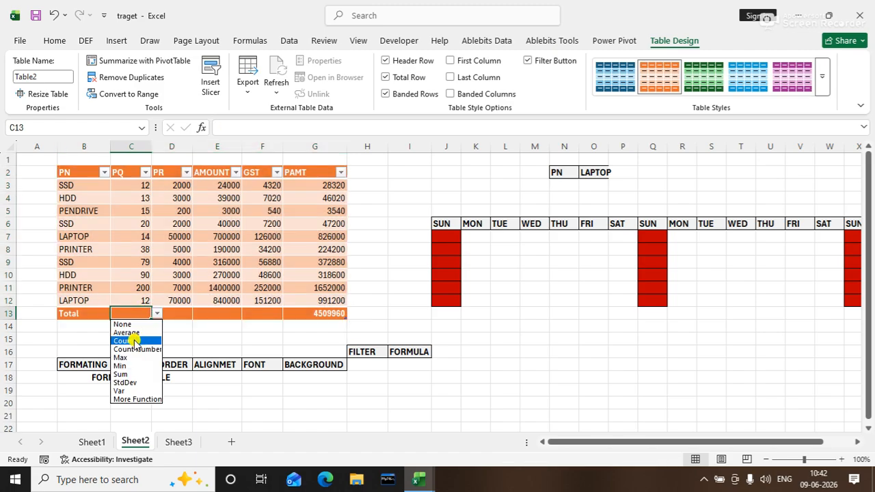
left_click(134, 342)
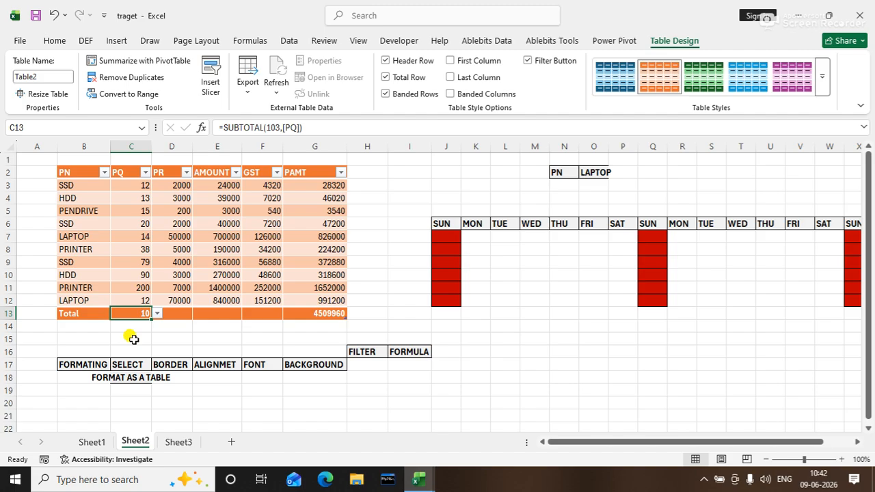
left_click(156, 314)
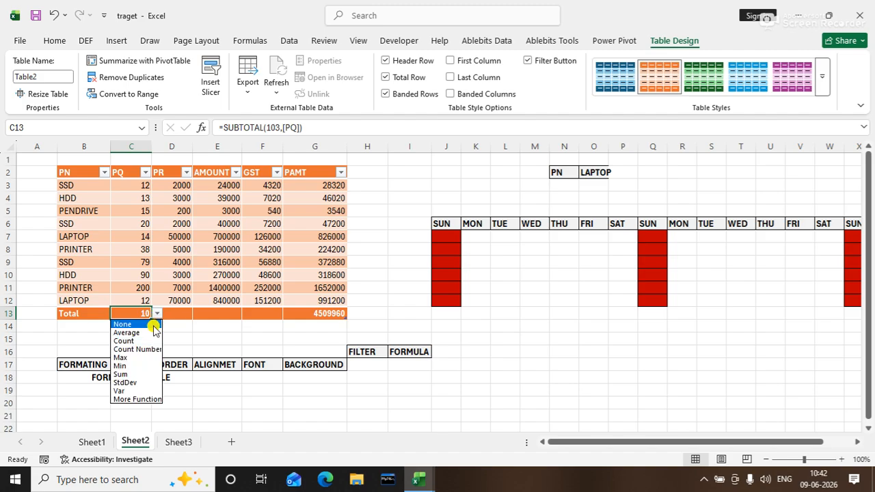
left_click(123, 375)
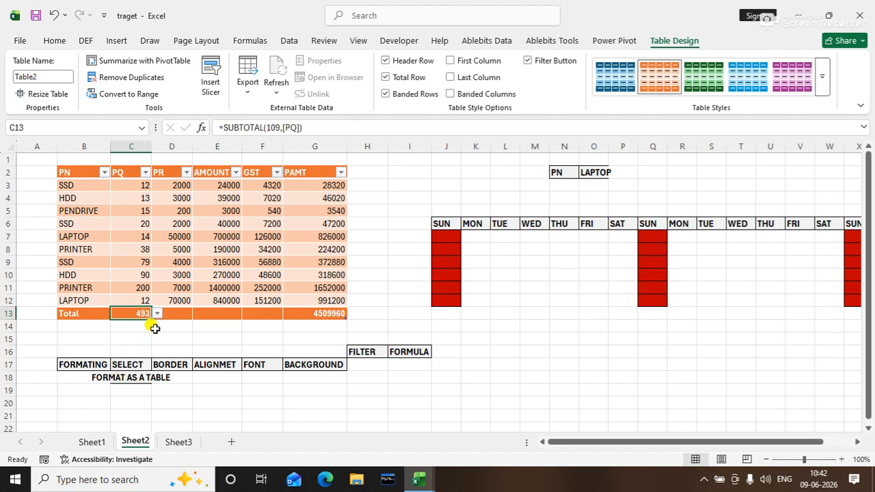
Set the PR column's total cell to Average
left_click(175, 313)
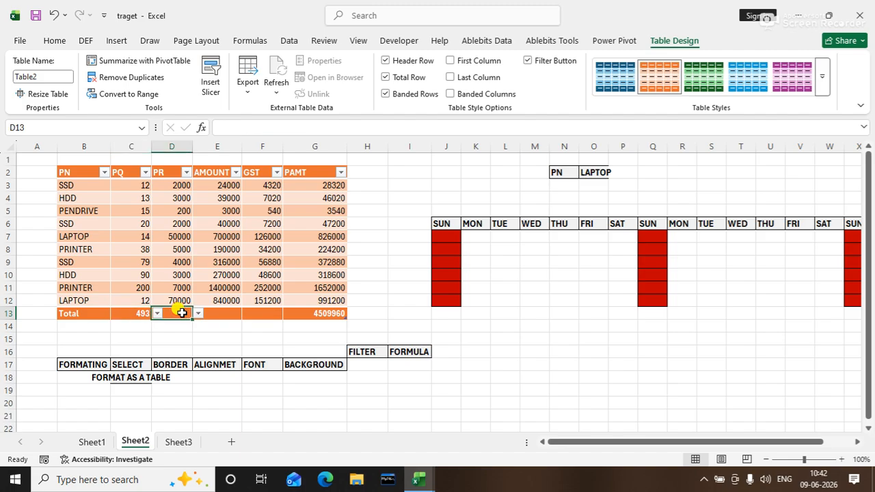
left_click(198, 314)
left_click(180, 332)
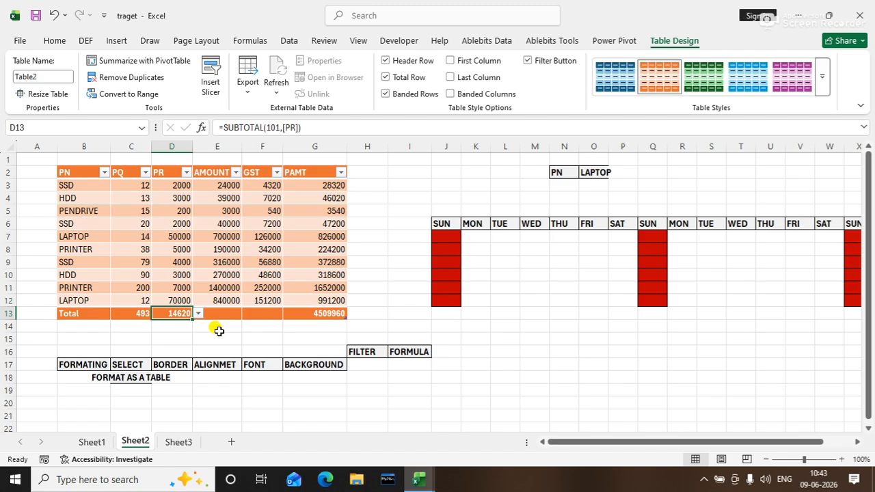
Set the total cells of the AMOUNT, GST and PAMT columns to Sum
left_click(228, 313)
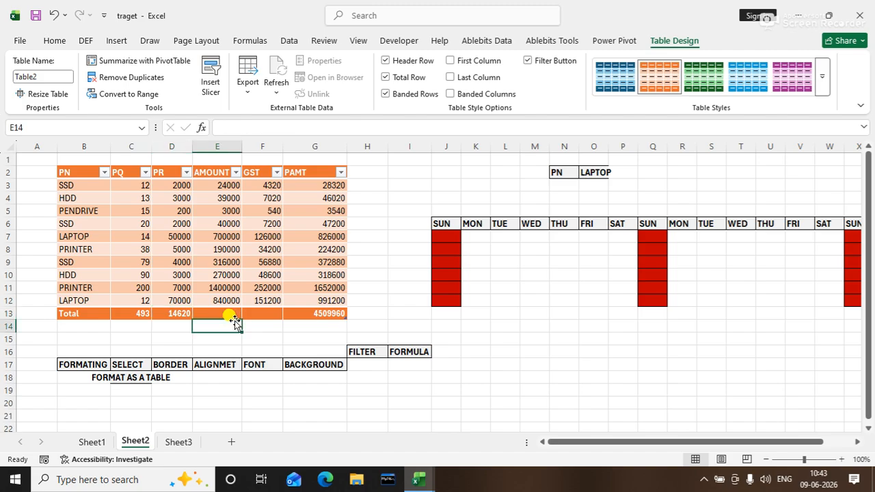
left_click(247, 313)
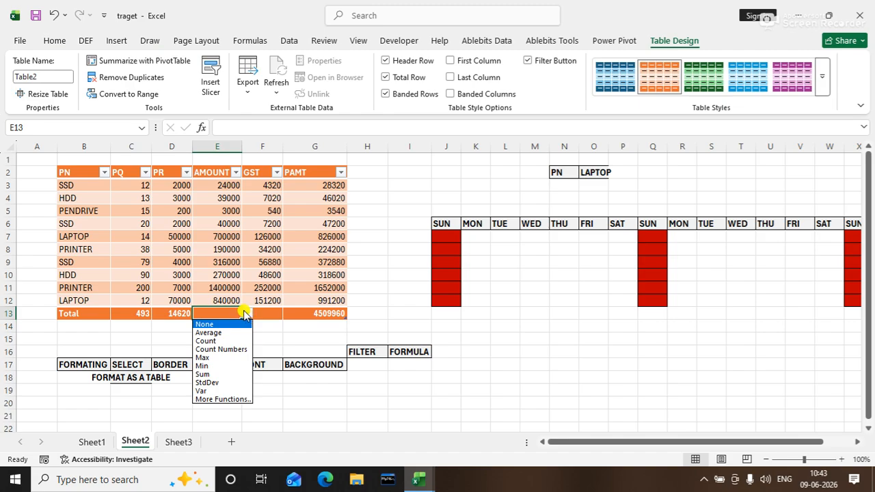
left_click(205, 373)
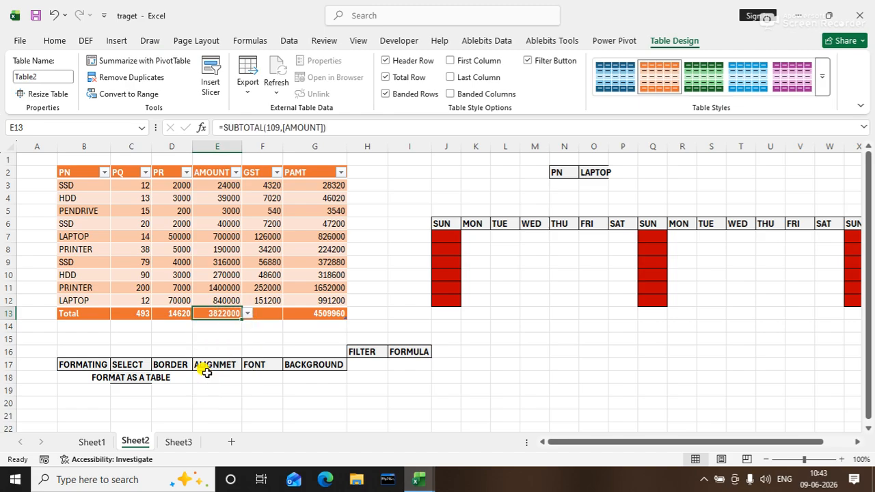
left_click(267, 315)
left_click(248, 313)
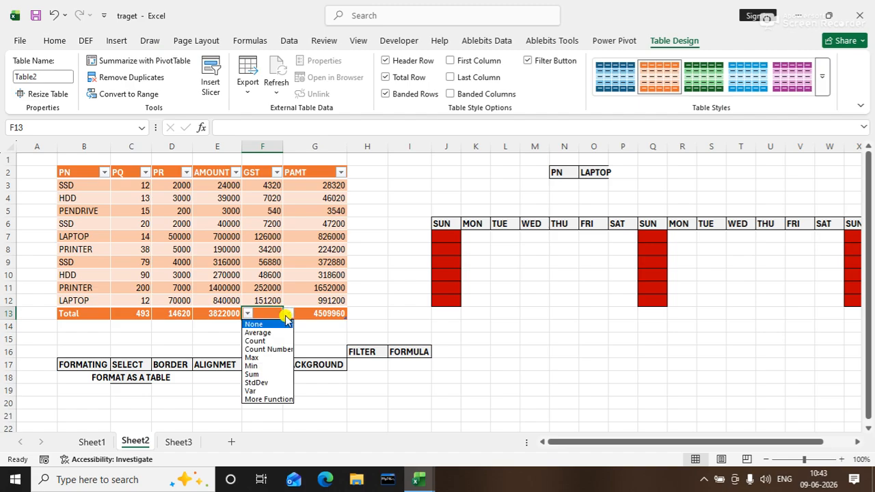
left_click(252, 373)
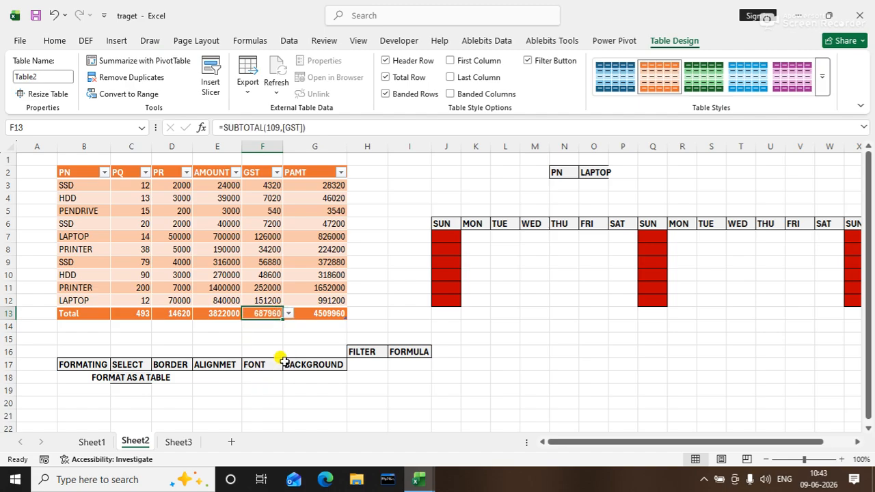
left_click(335, 314)
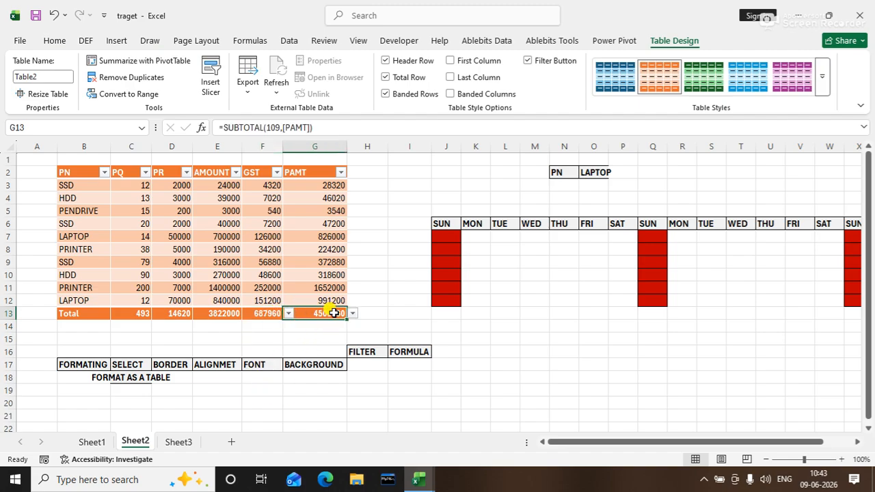
left_click(352, 313)
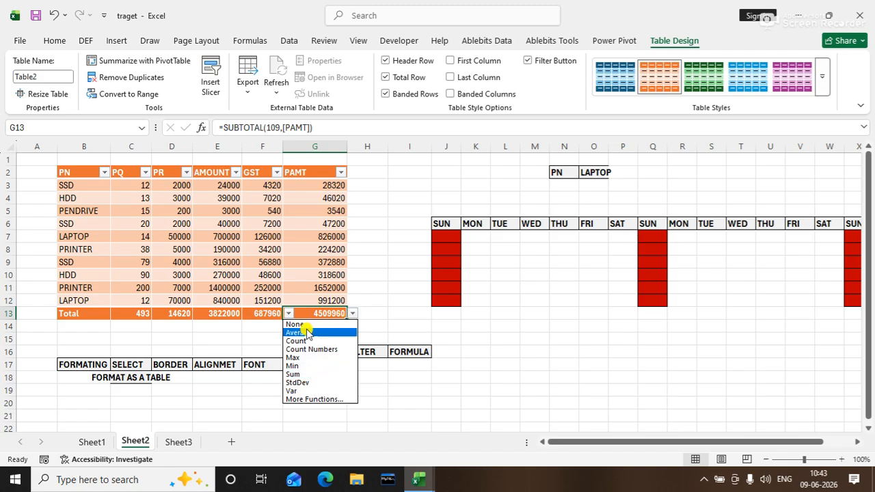
left_click(294, 374)
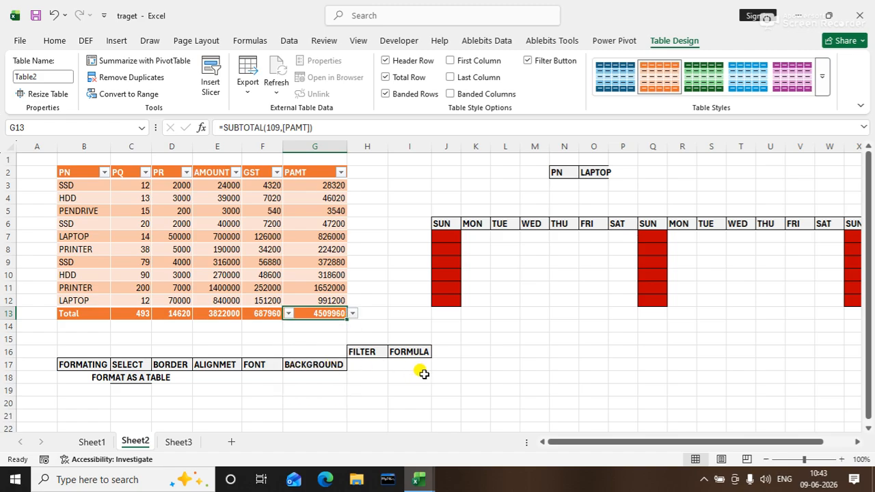
Move the FILTER and FORMULA headings from H16:I16 down to H17:I17, in line with the other headings
left_click(362, 404)
left_click(396, 354)
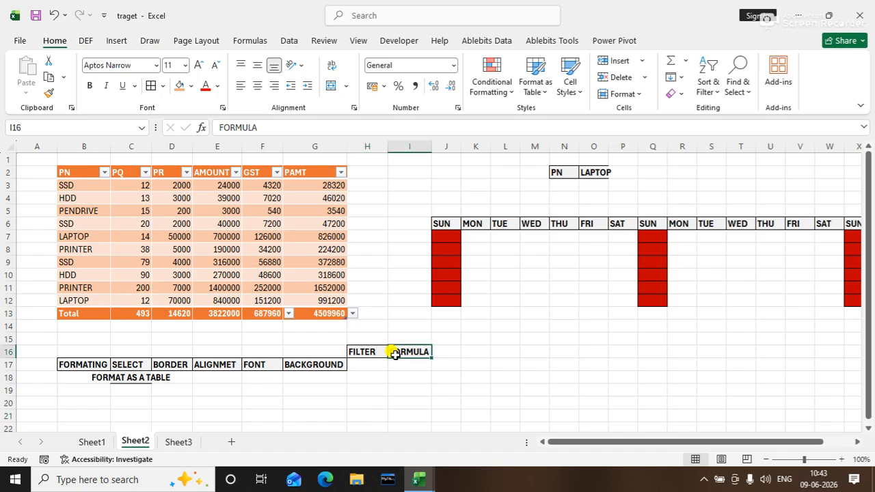
left_click(373, 360)
left_click_drag(374, 362, 394, 355)
left_click(514, 272)
left_click(419, 403)
left_click(376, 361)
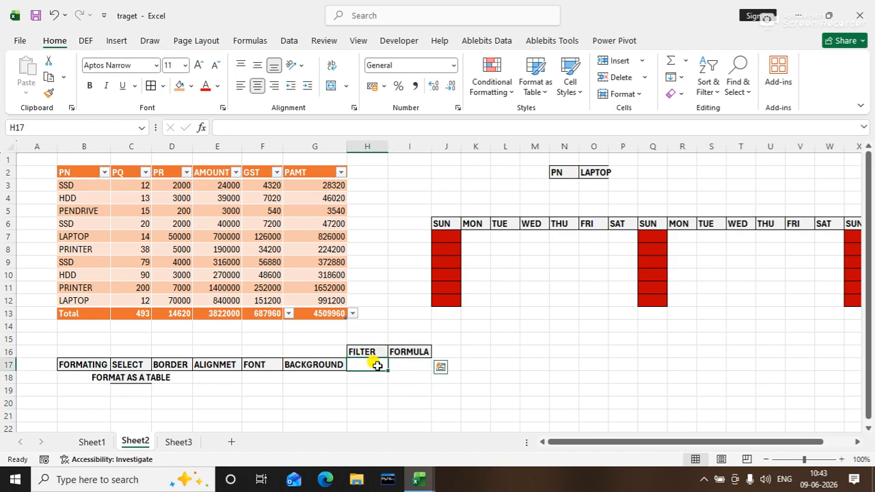
left_click(378, 352)
left_click_drag(378, 360, 404, 365)
left_click(408, 352)
left_click(391, 392)
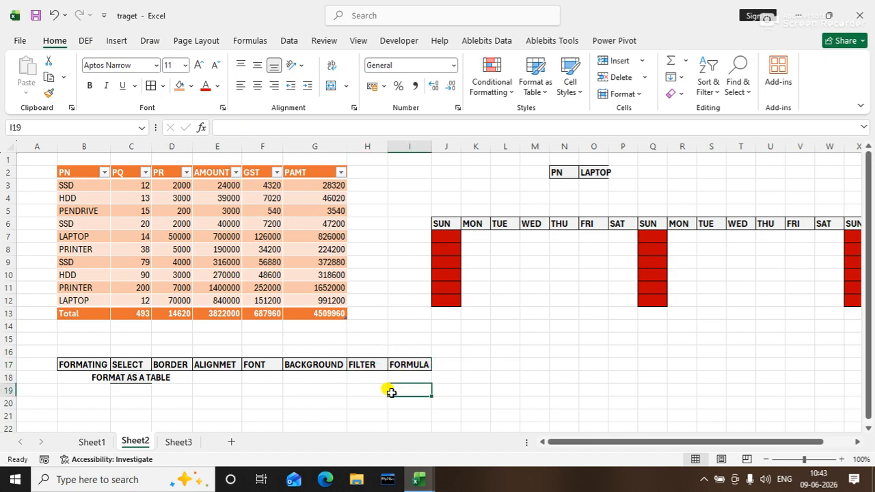
left_click(106, 377)
left_click(159, 380)
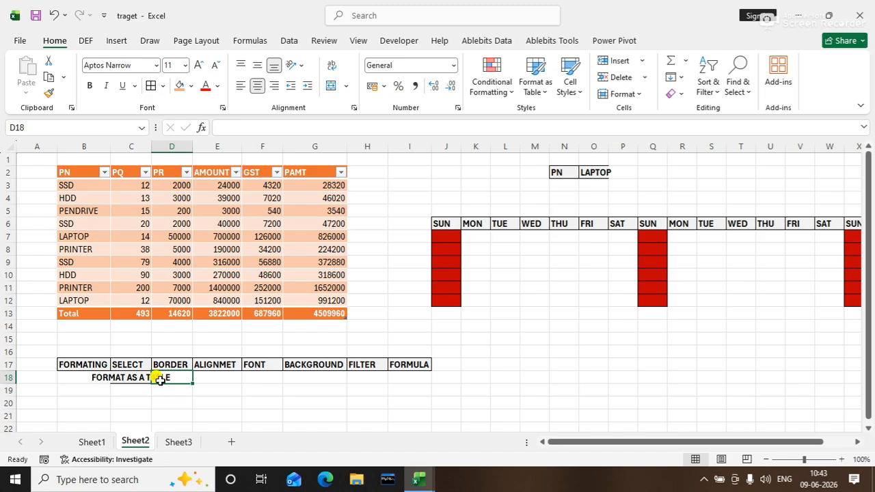
Open Sheet3, jump to Table2 by its name, and return to Sheet3
left_click(181, 441)
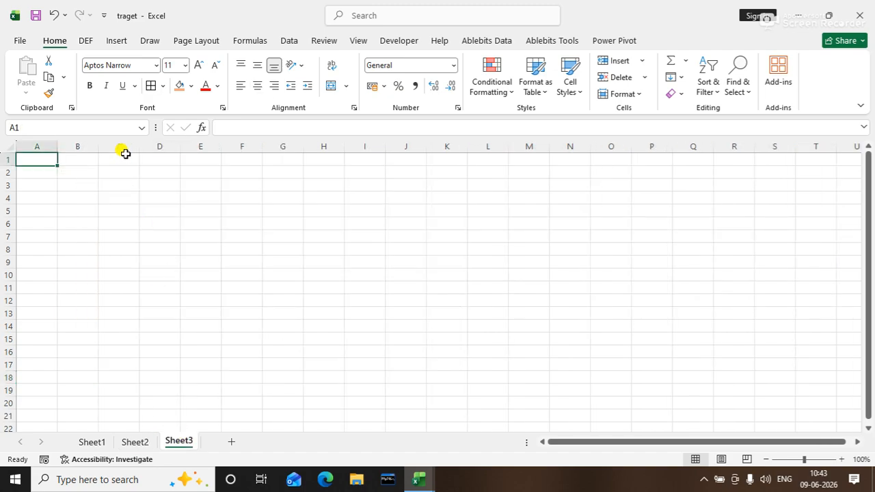
left_click(142, 127)
left_click(61, 144)
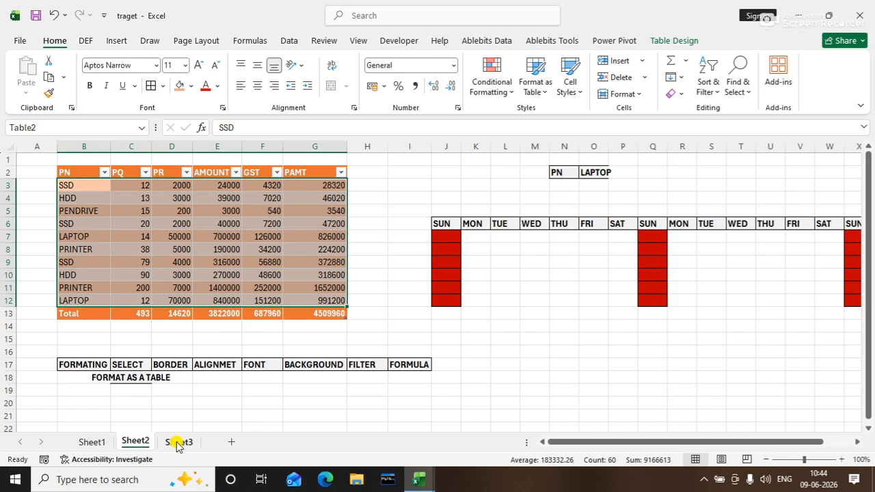
left_click(178, 443)
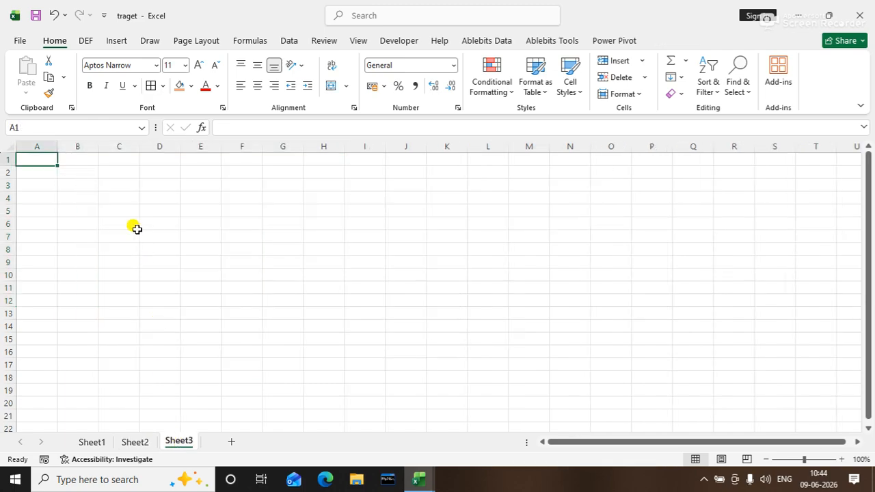
Enter the formula =Table2 in cell B3 of Sheet3 to bring in the whole table's data
left_click(110, 176)
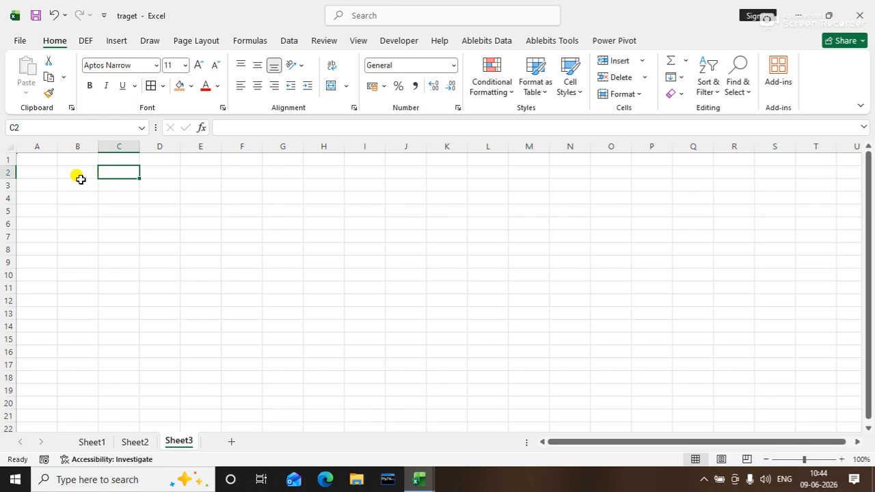
left_click(80, 181)
type("=TABL")
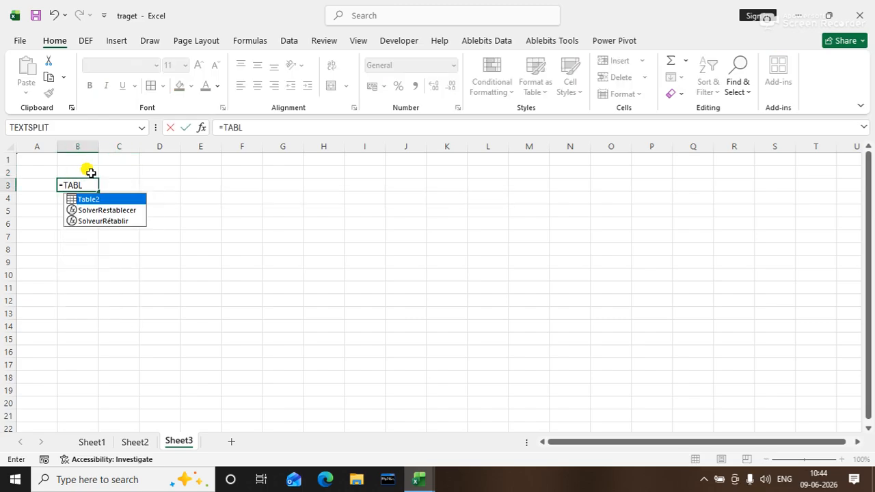
key("Tab")
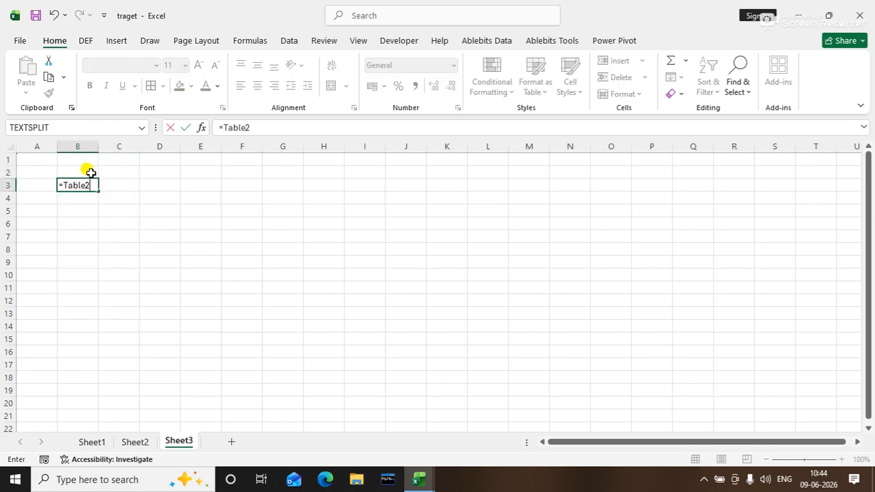
key("Return")
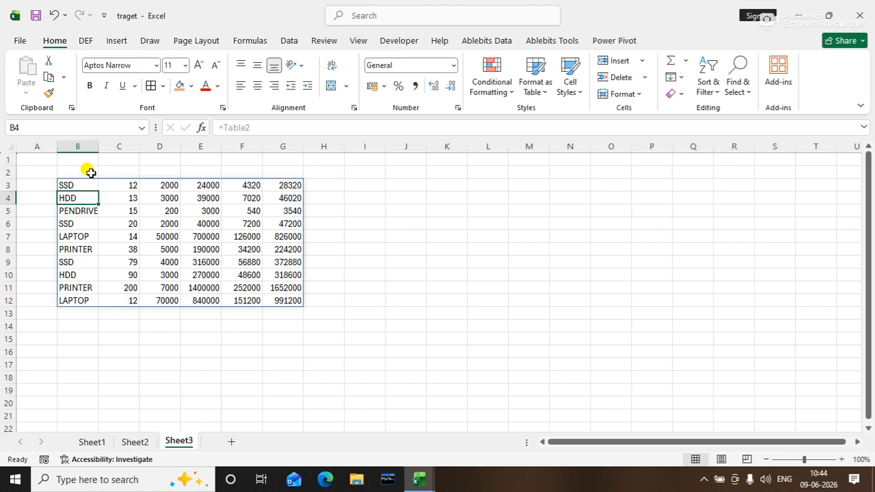
Edit the formula in B3 so it refers only to the PN column, as Table2[PN]
left_click(267, 126)
left_click(89, 183)
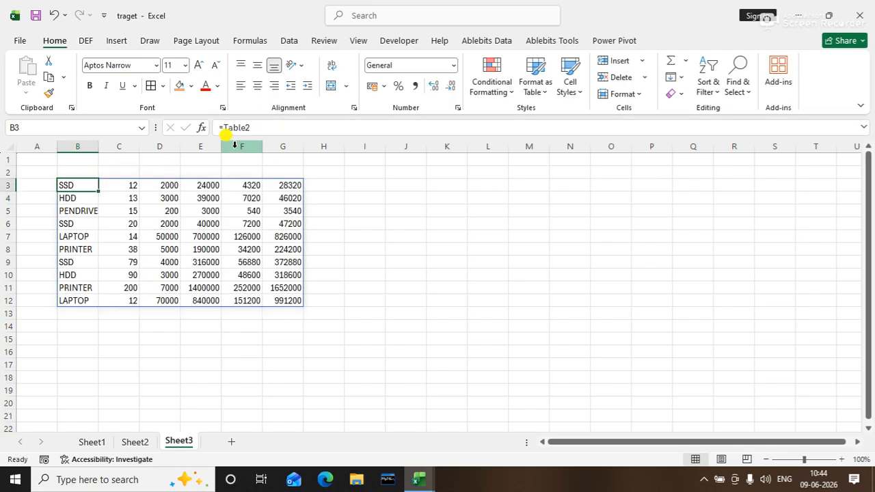
double_click(263, 129)
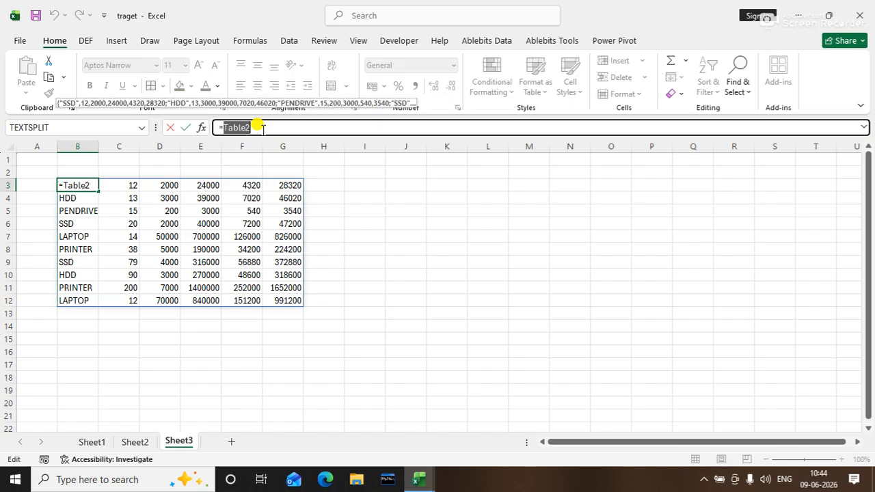
left_click(263, 128)
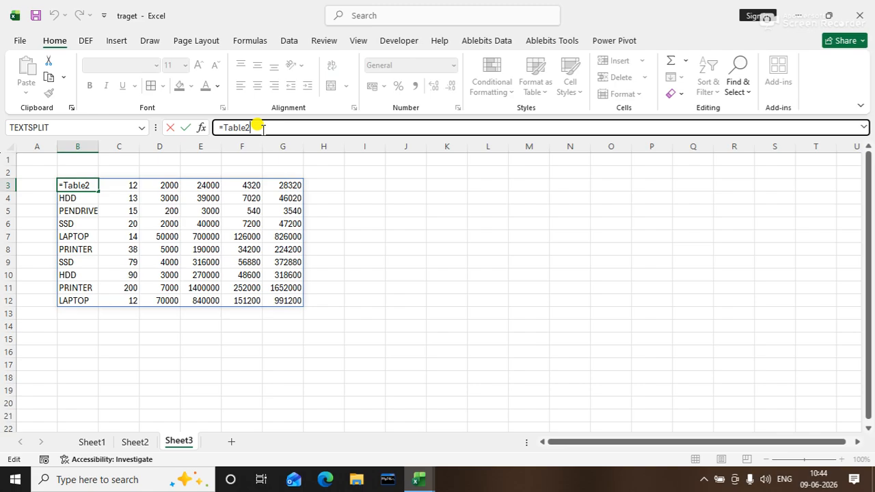
type("[")
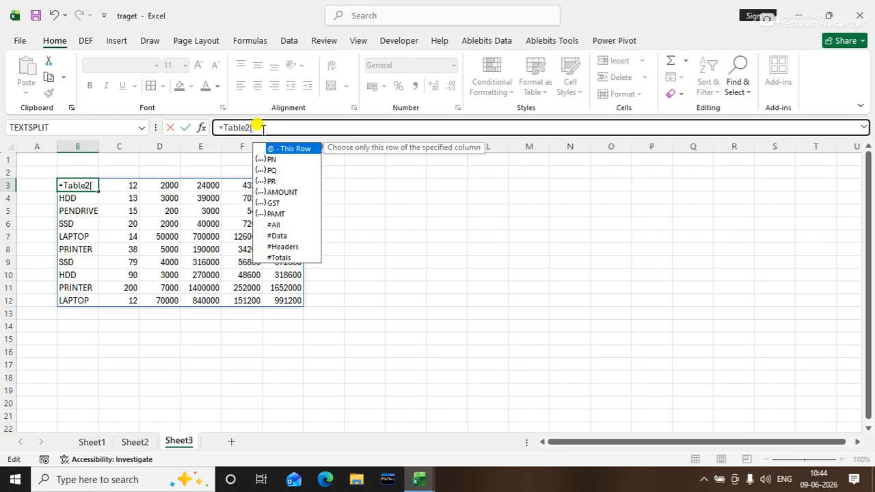
key("Down")
key("Tab")
type("]")
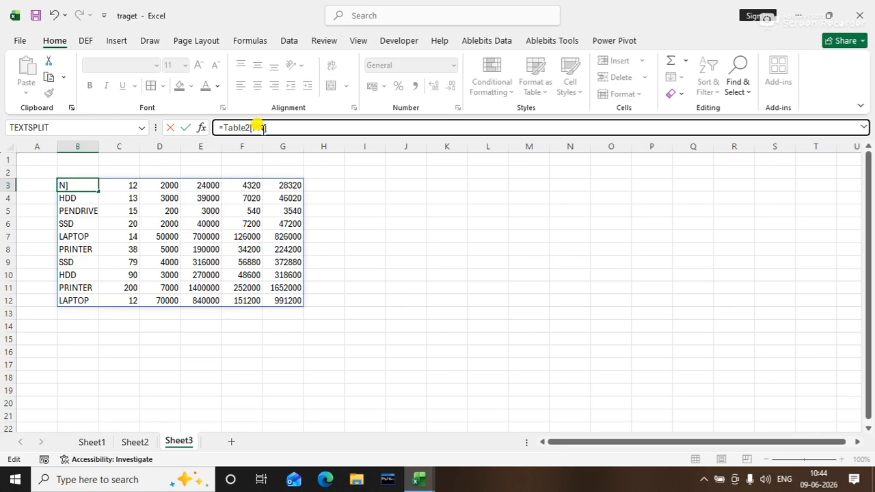
Append a comma and Table2[PAMT] to the B3 formula, making it =Table2[PN],Table2[PAMT]
type(",TABL")
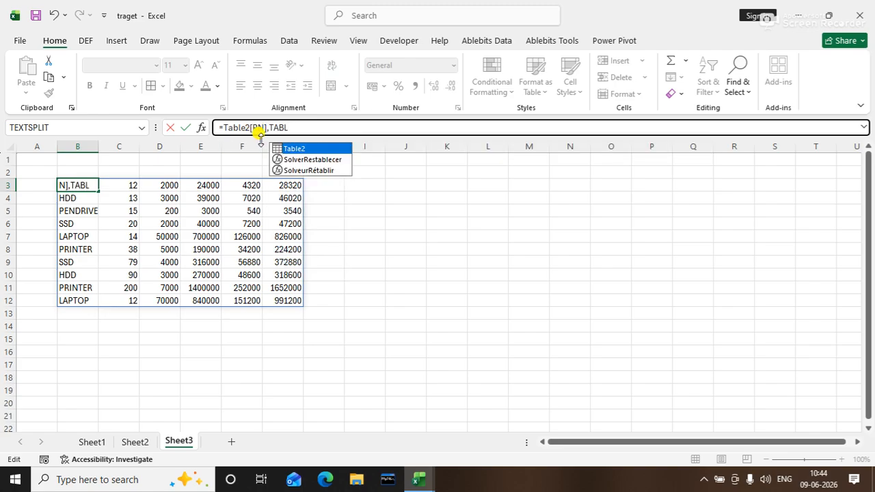
key("Tab")
type("[")
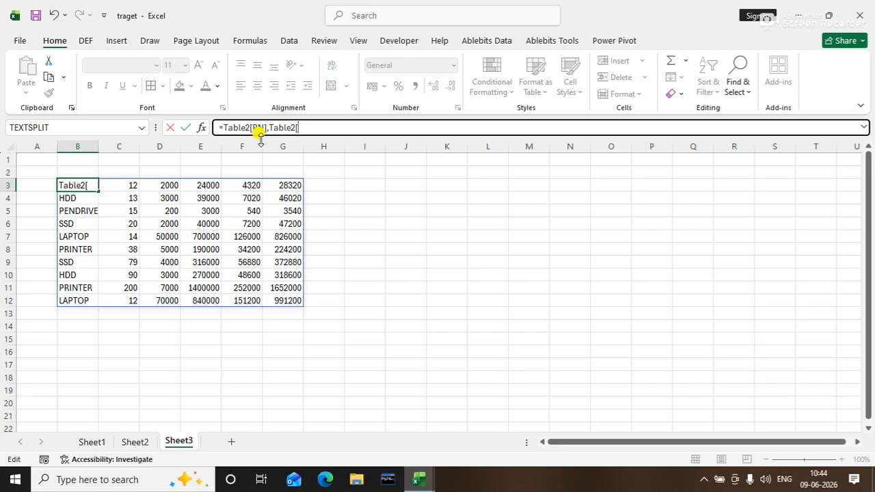
key("Down")
key("Down")
key("Down")
key("Down")
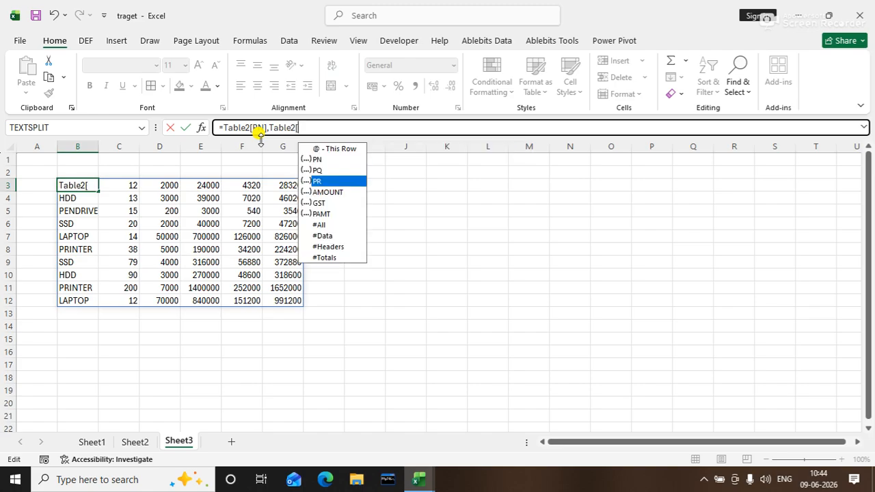
key("Down")
key("Down")
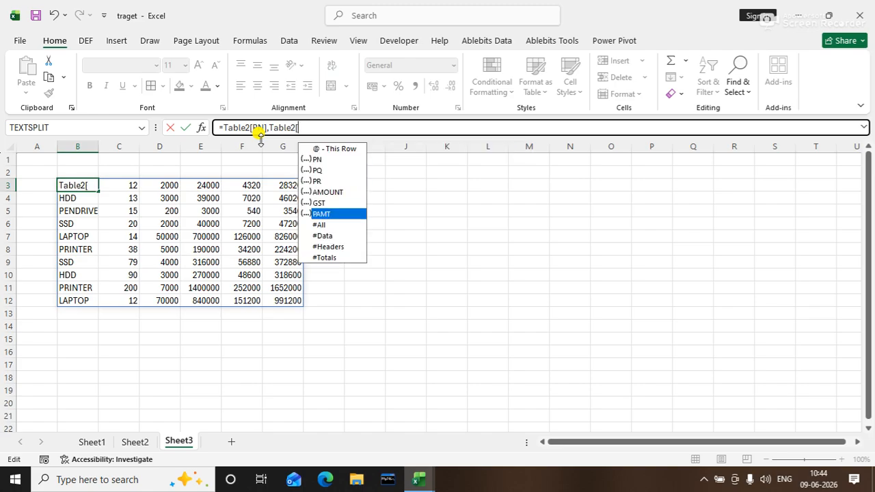
key("Up")
key("Up")
key("Up")
key("Down")
key("Down")
key("Down")
key("Tab")
key("Return")
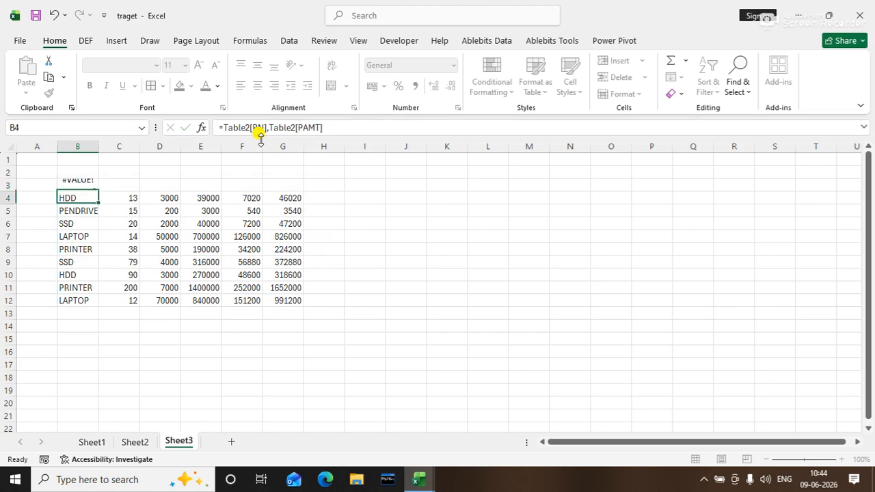
Replace the comma in B3's formula with &, giving =Table2[PN]&Table2[PAMT], and try auto-fitting column B's width
key("Up")
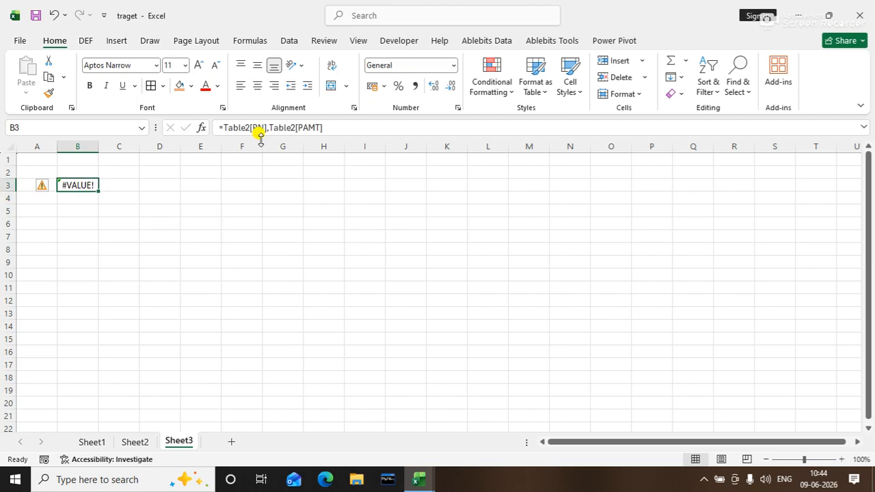
left_click(268, 127)
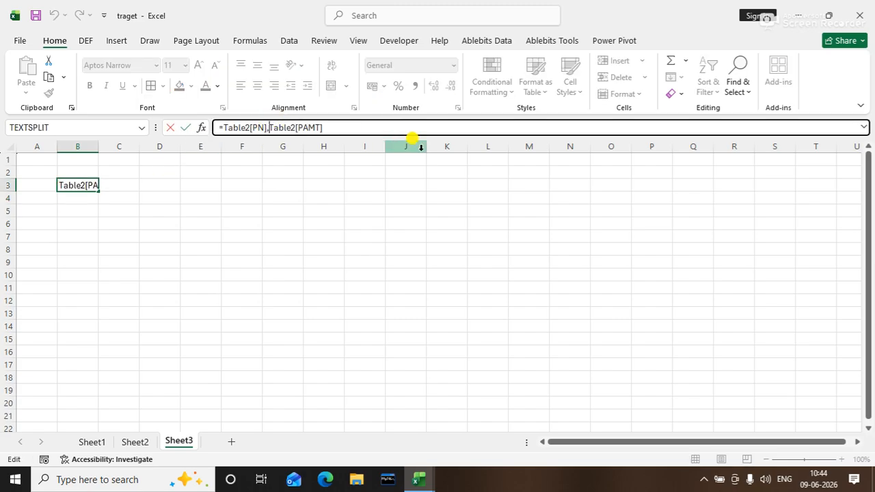
key("BackSpace")
type("&")
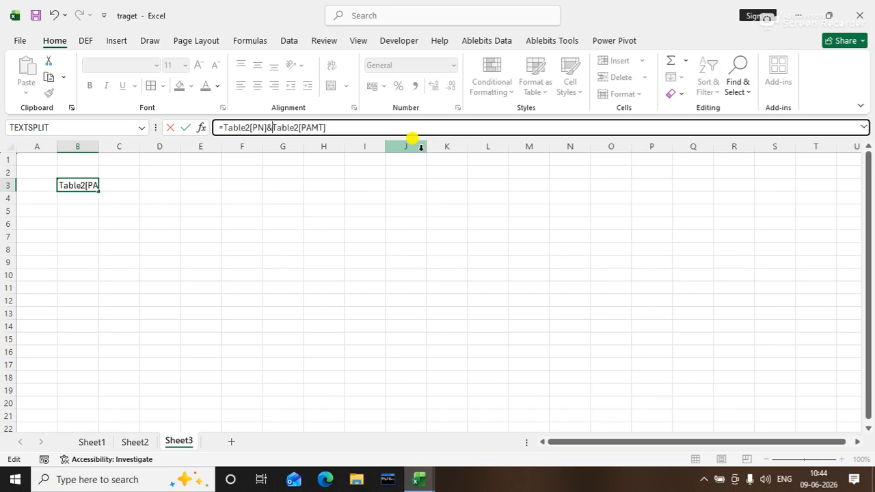
key("Return")
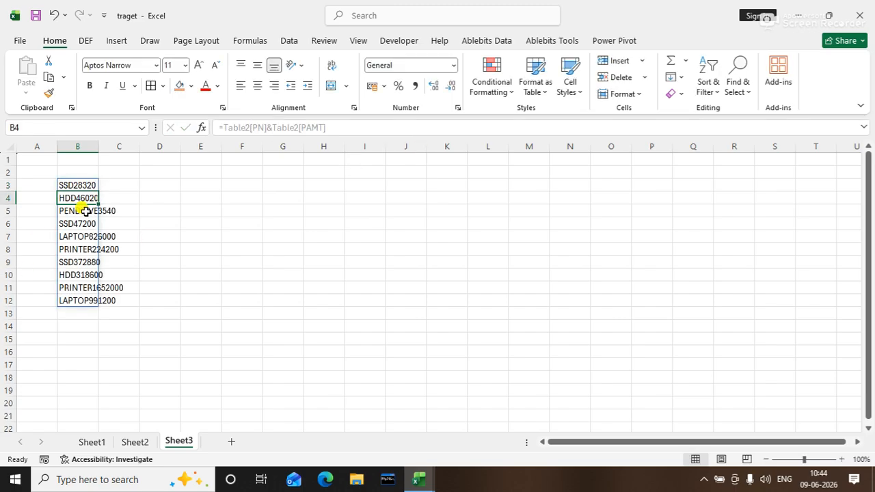
double_click(98, 145)
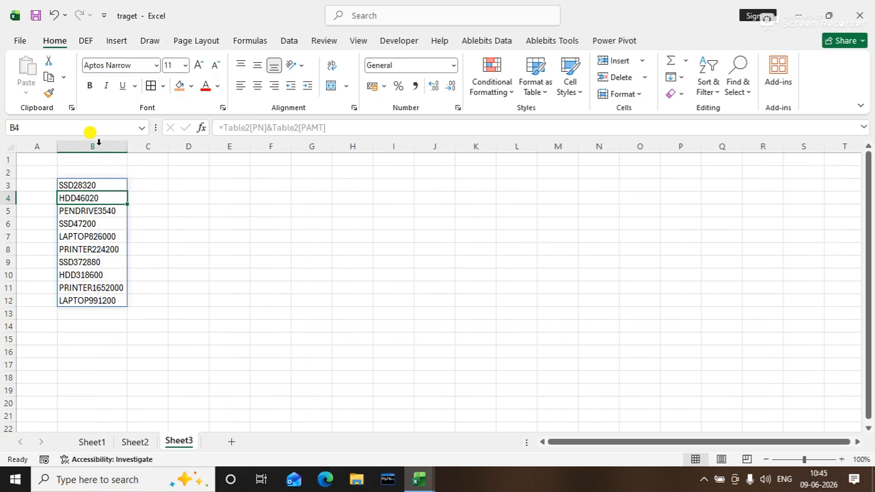
key("ctrl+z")
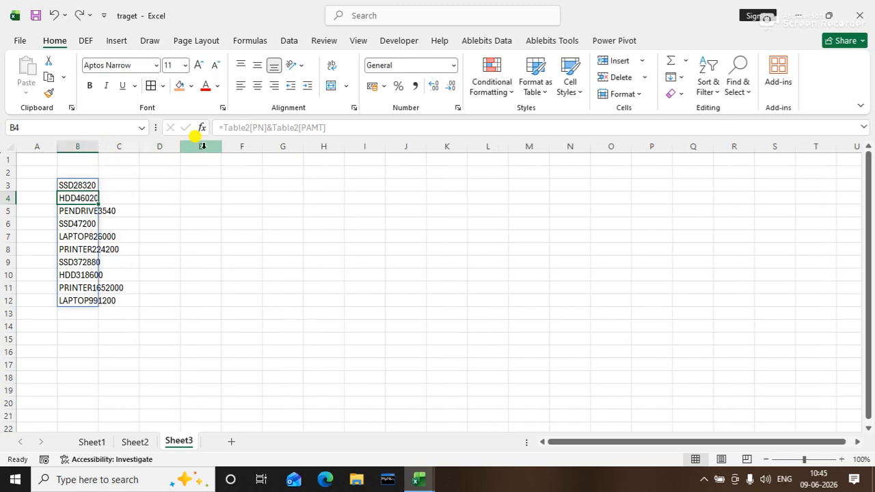
Delete the combined PN and PAMT formula from B3
left_click(333, 126)
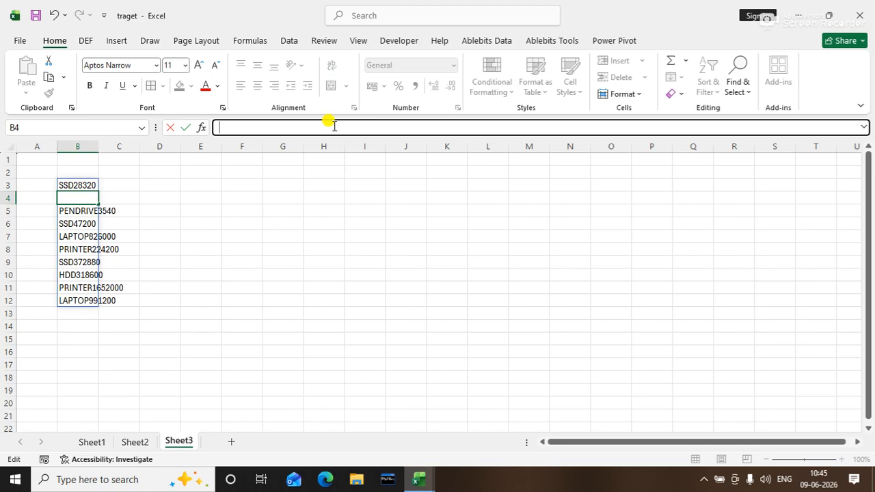
type("TAB")
key("Escape")
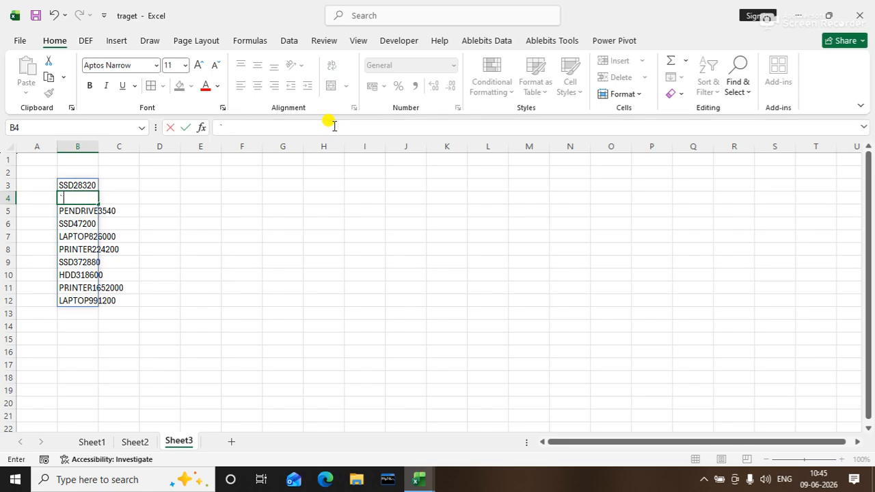
left_click(193, 183)
left_click(92, 184)
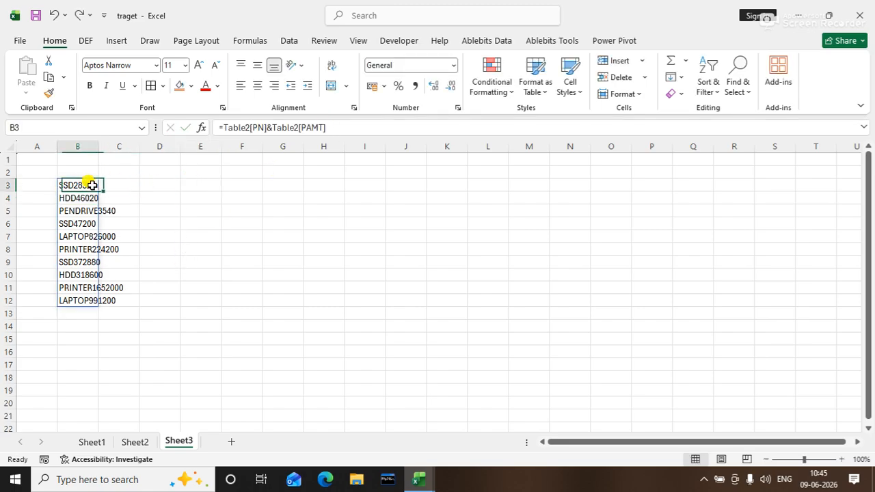
key("Delete")
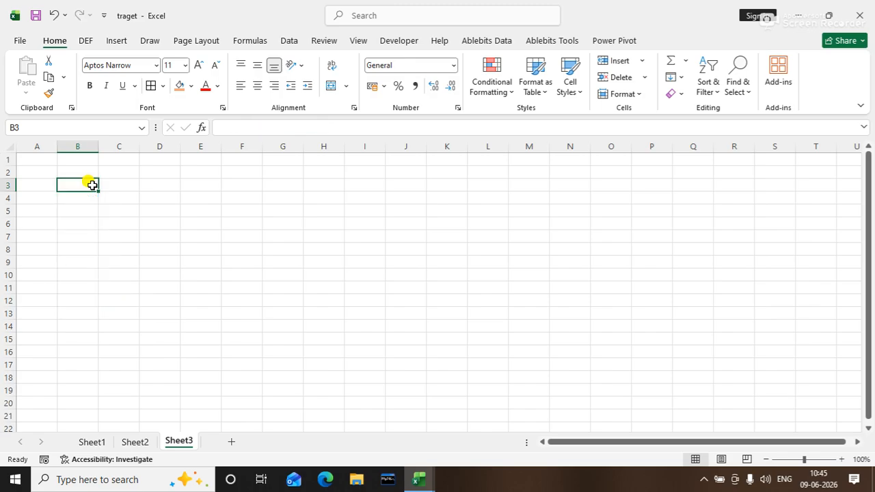
Enter =Table2[PN] in B3 and auto-fit column B to the product names
left_click(254, 127)
type("=TABL")
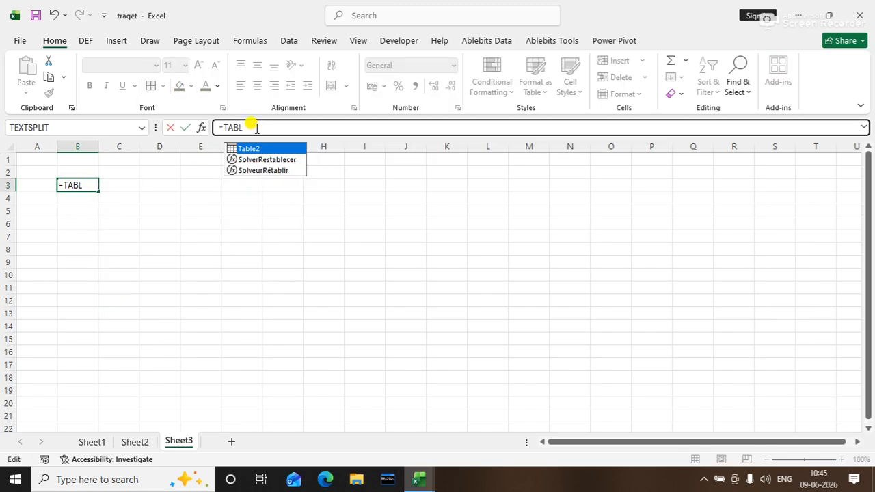
key("Tab")
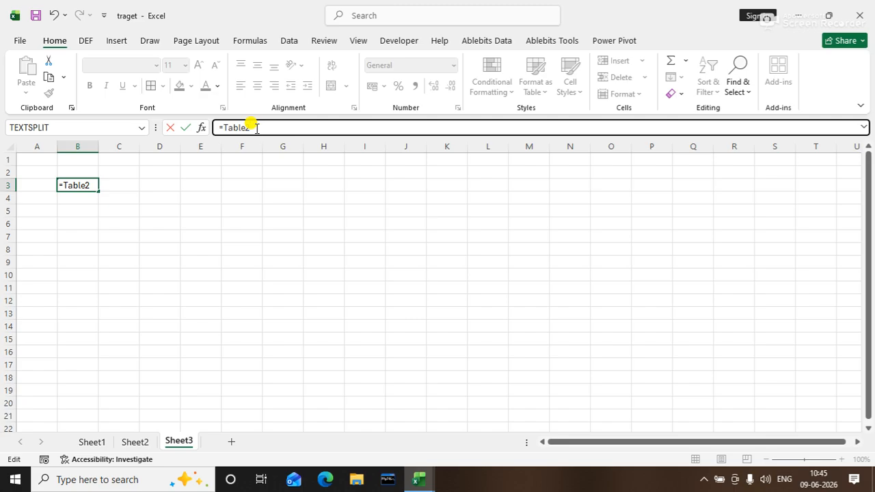
type("[P")
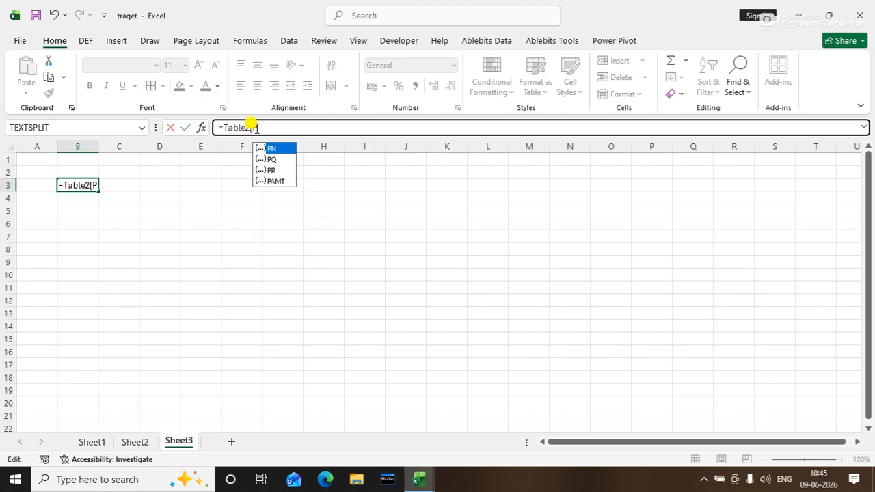
type("N]")
key("Return")
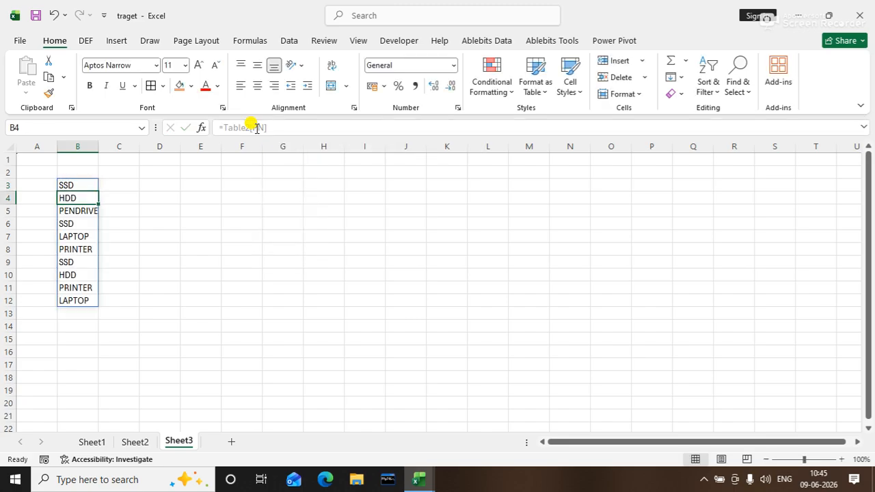
double_click(99, 147)
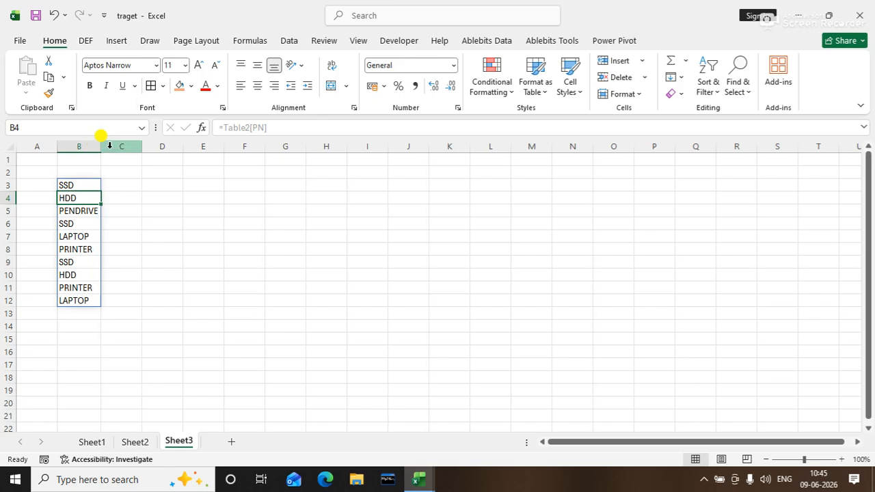
Enter =Table2[PAMT] in C3 to list the PAMT values beside the product names
left_click(116, 185)
left_click(262, 128)
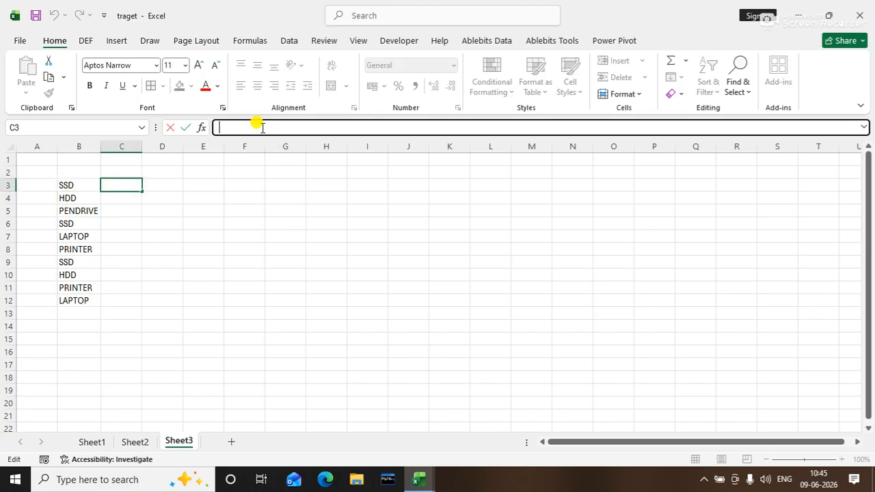
type("=TABL")
key("Tab")
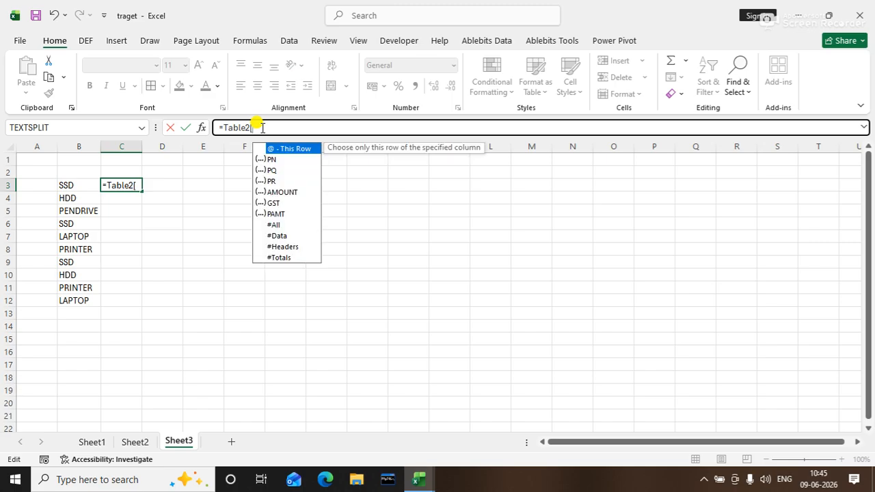
type("PA")
key("Tab")
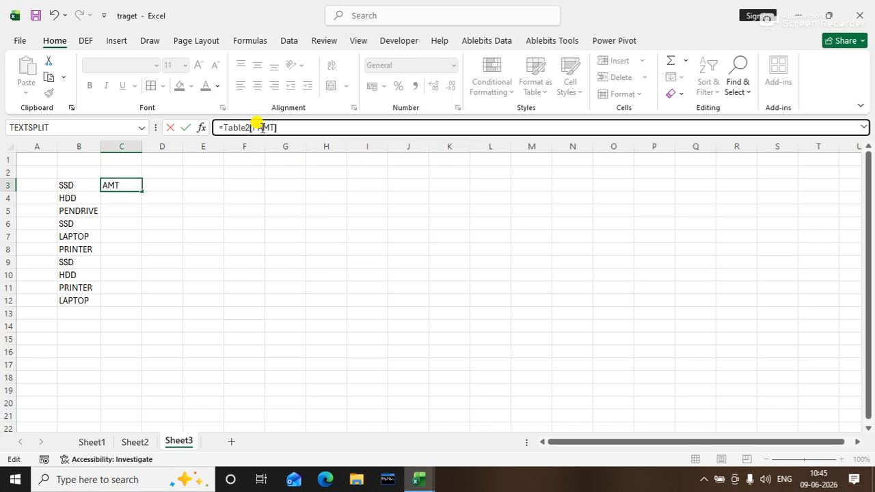
key("Return")
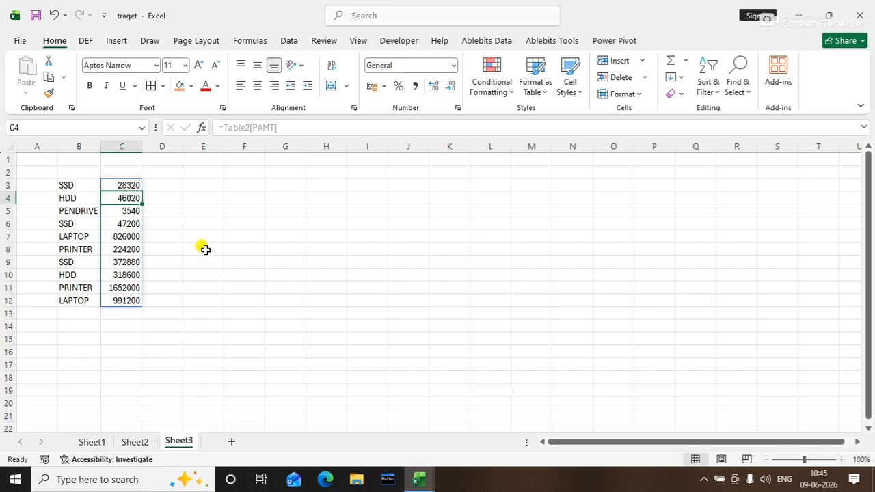
Wrap C3's formula in SUM, giving =SUM(Table2[PAMT])
left_click(121, 184)
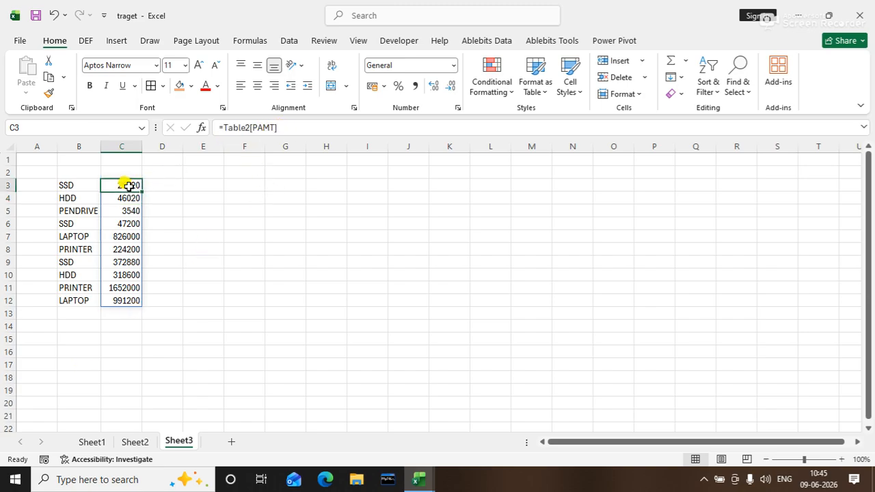
left_click(221, 126)
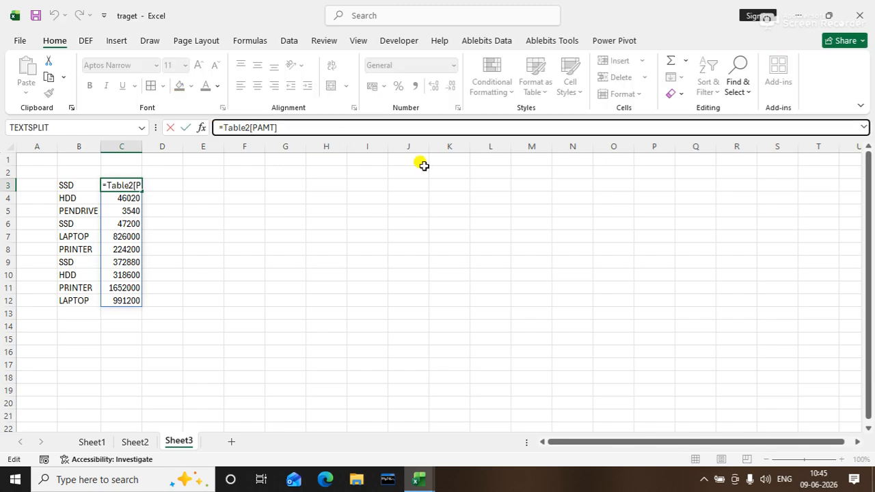
type("SUM(")
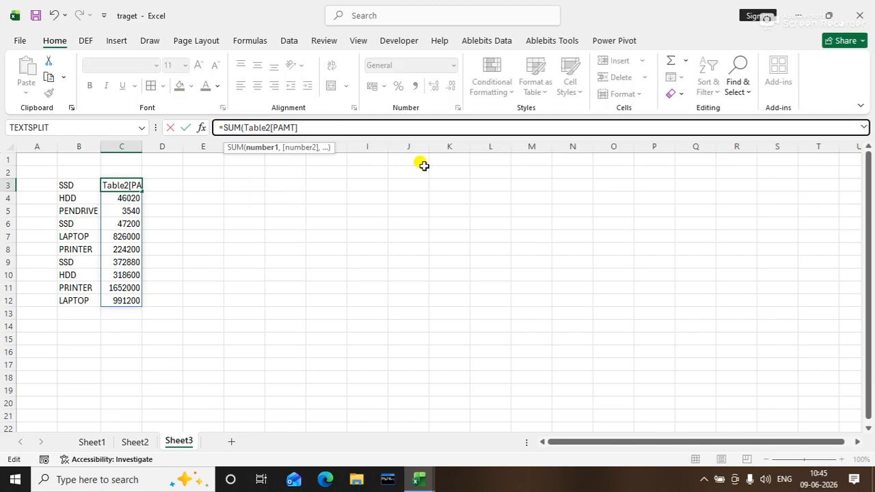
left_click(318, 126)
type(")")
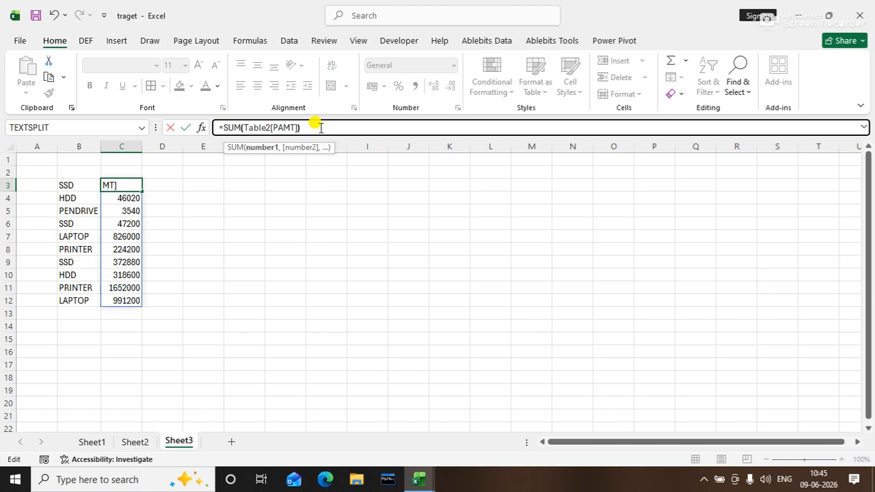
key("Return")
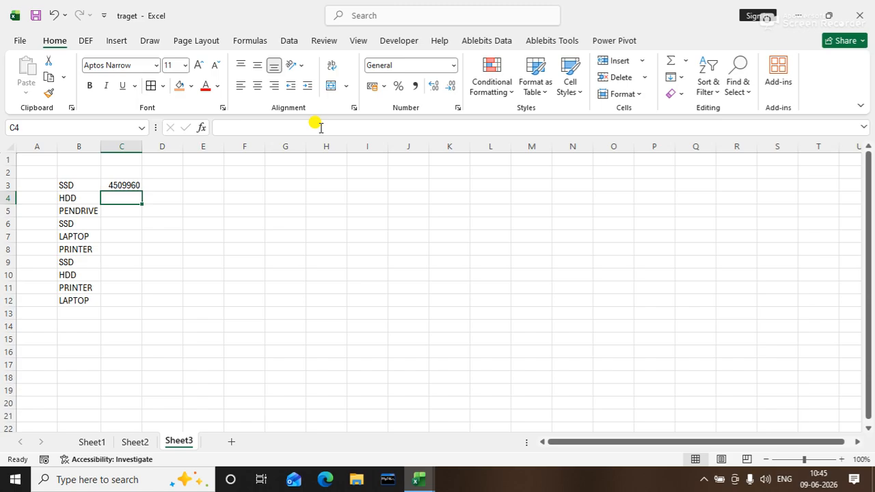
Change B3's structured reference to the quantity column, giving =Table2[PQ]
left_click(78, 182)
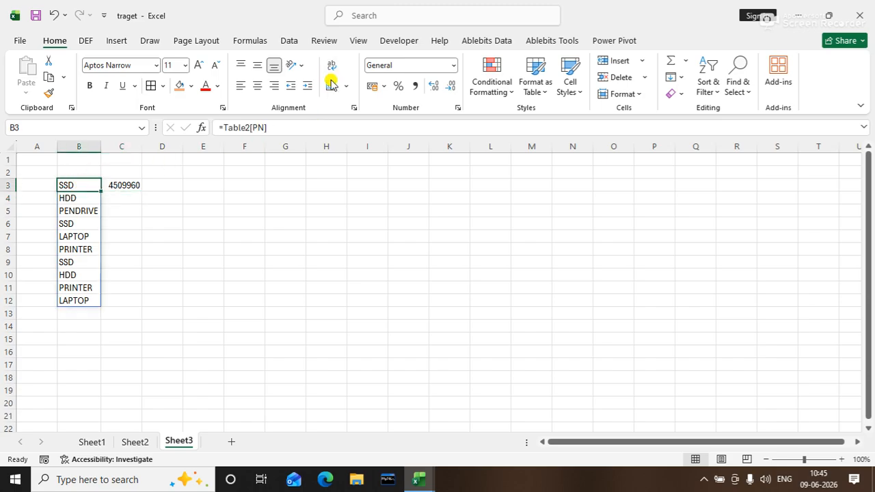
left_click(278, 126)
type("[")
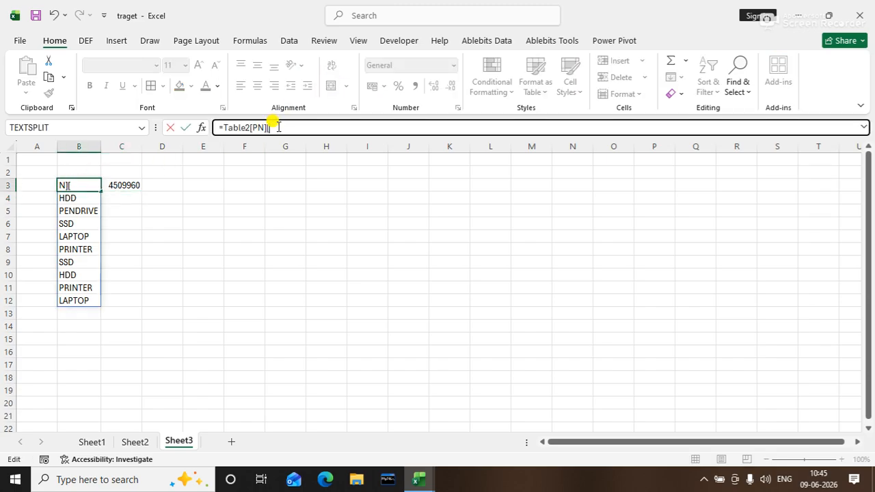
key("BackSpace")
key("BackSpace")
key("BackSpace")
key("BackSpace")
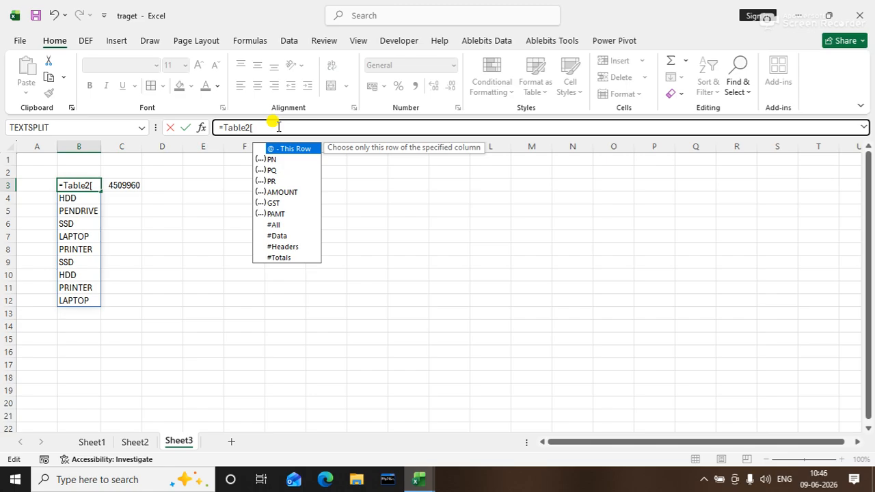
key("Down")
key("Down")
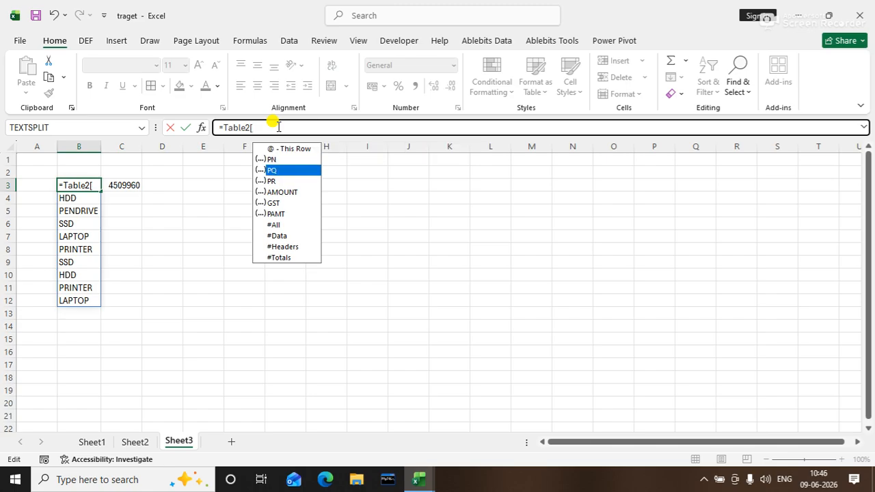
key("Tab")
type("]")
key("Return")
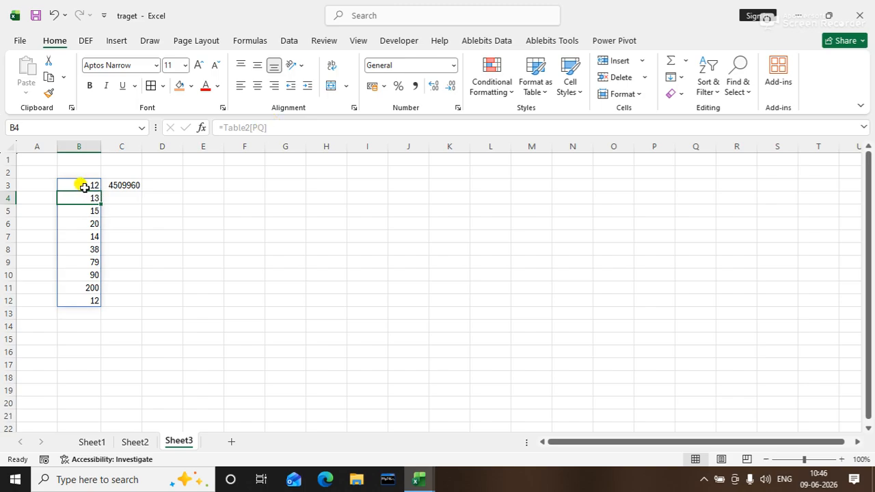
Clear the formulas and their spilled values from B3:C12 on Sheet3
left_click_drag(80, 185, 119, 311)
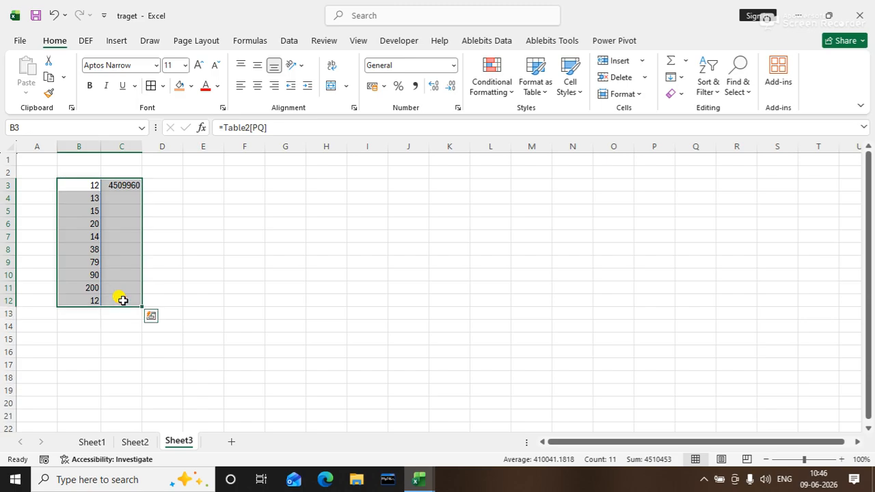
key("Delete")
left_click(271, 310)
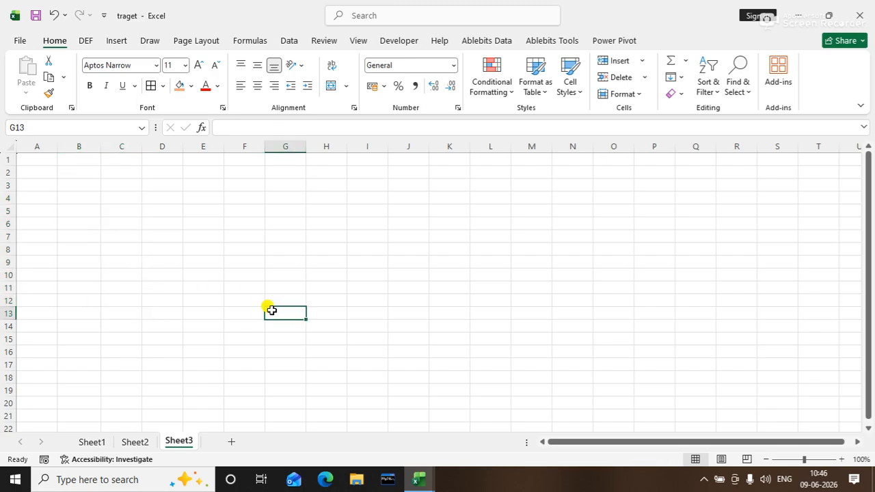
Fill the "format as A table" topic in B8 on Sheet1 with yellow
left_click(131, 442)
left_click(360, 277)
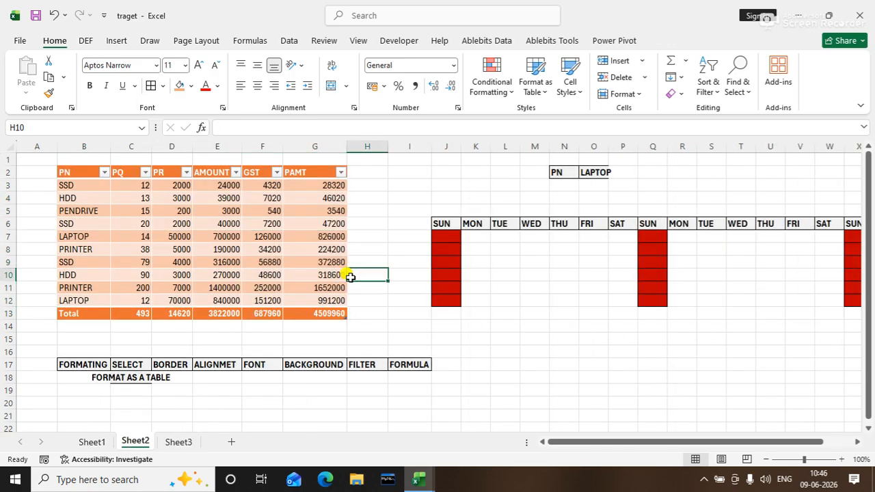
left_click(319, 249)
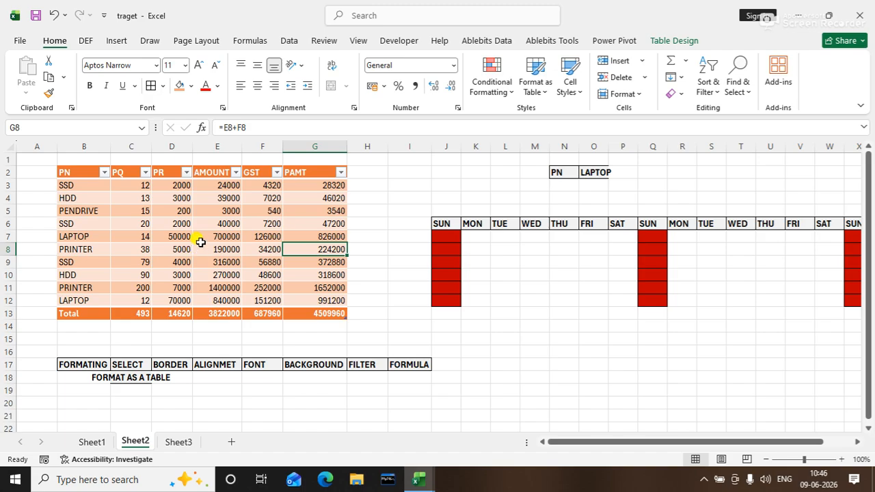
left_click(92, 442)
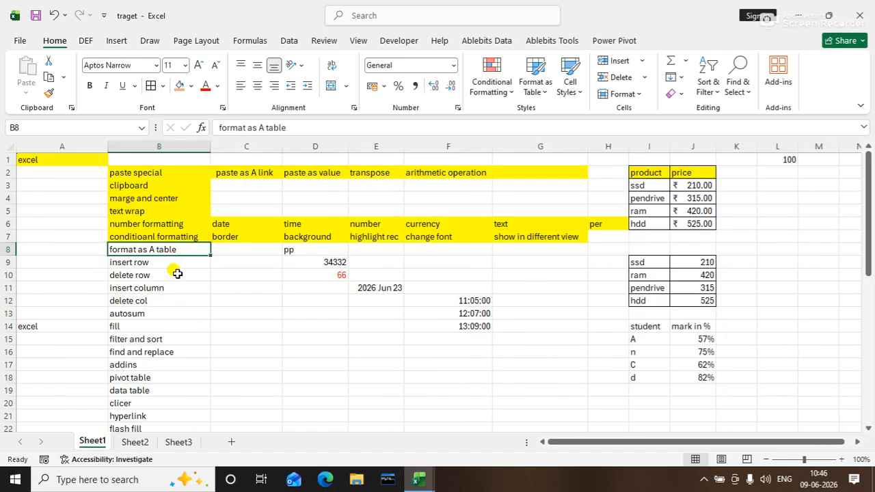
left_click(192, 86)
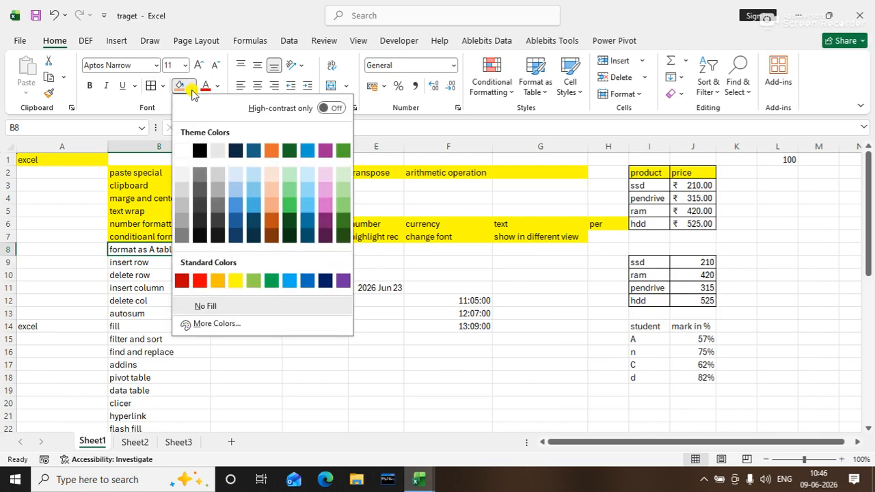
left_click(232, 286)
left_click(187, 262)
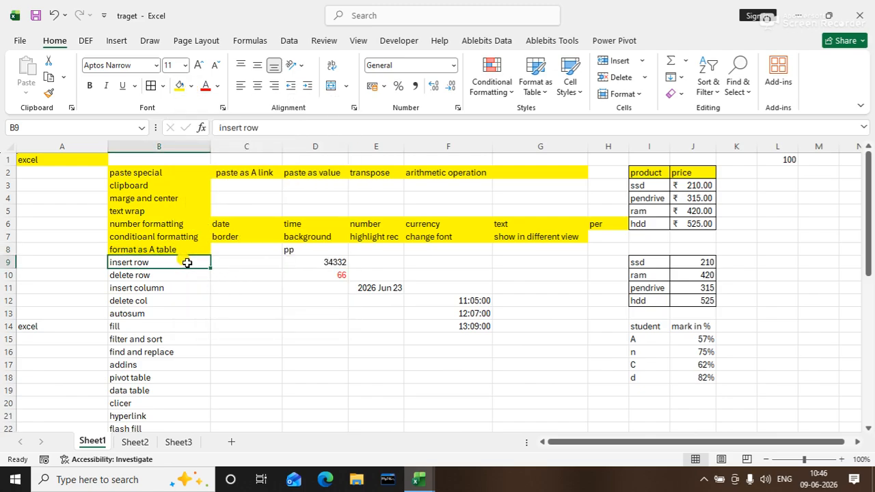
Insert a blank table row on Sheet2 between the PENDRIVE record and the SSD record in row 6
left_click(140, 442)
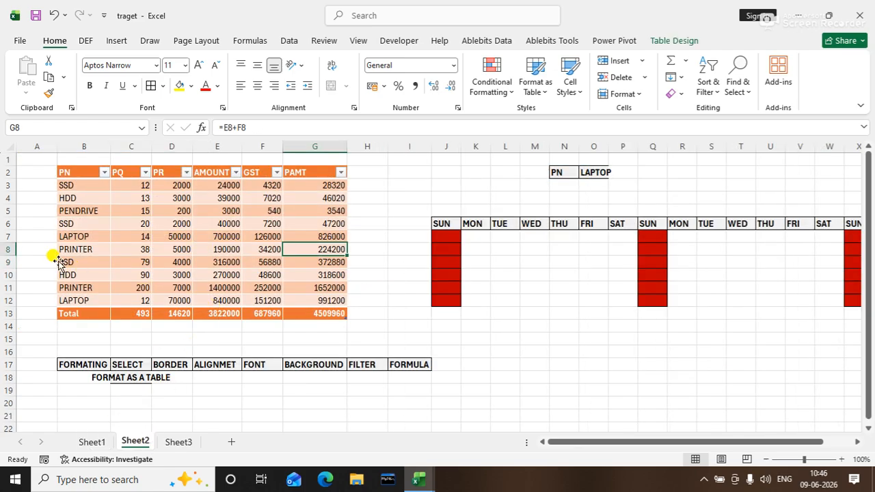
left_click(63, 222)
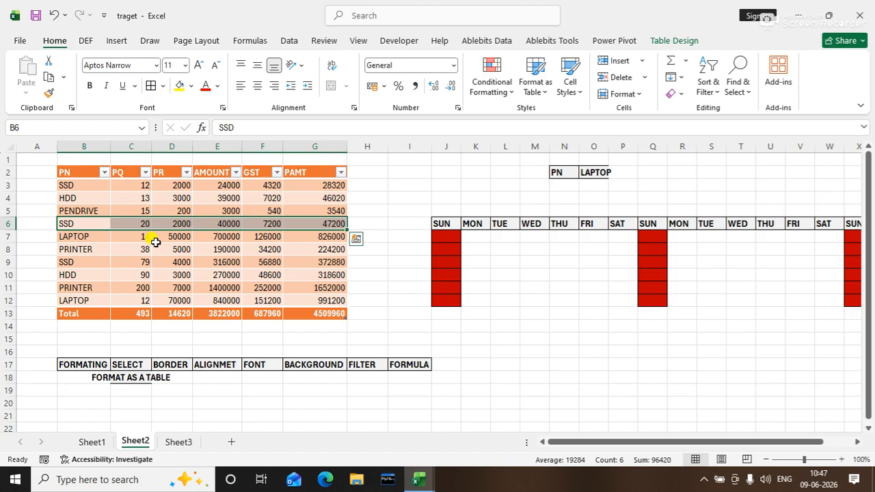
key("ctrl+shift+plus")
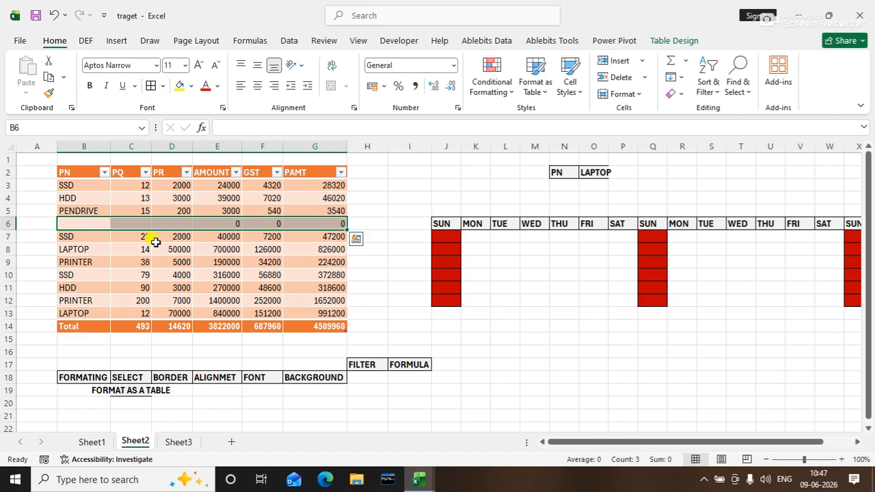
Fill the blank row 6 with PN PRINTER, PQ 10 and PR 8000
type("PRINTER")
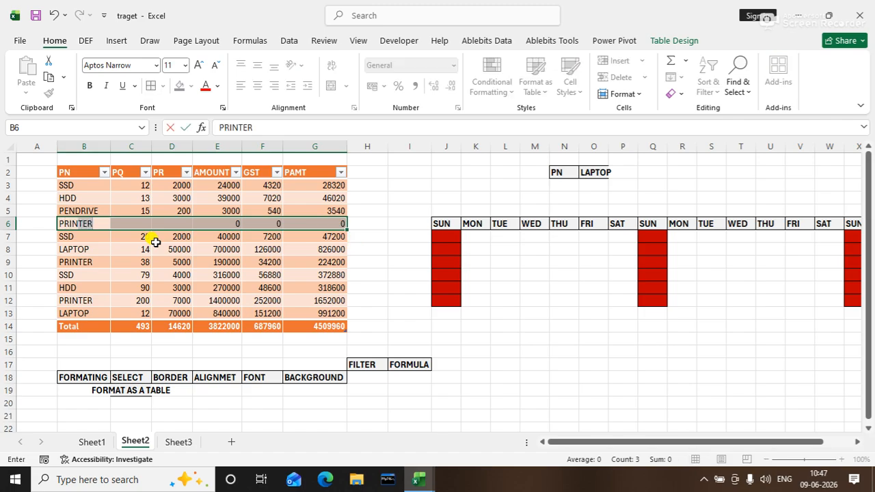
key("Tab")
type("10")
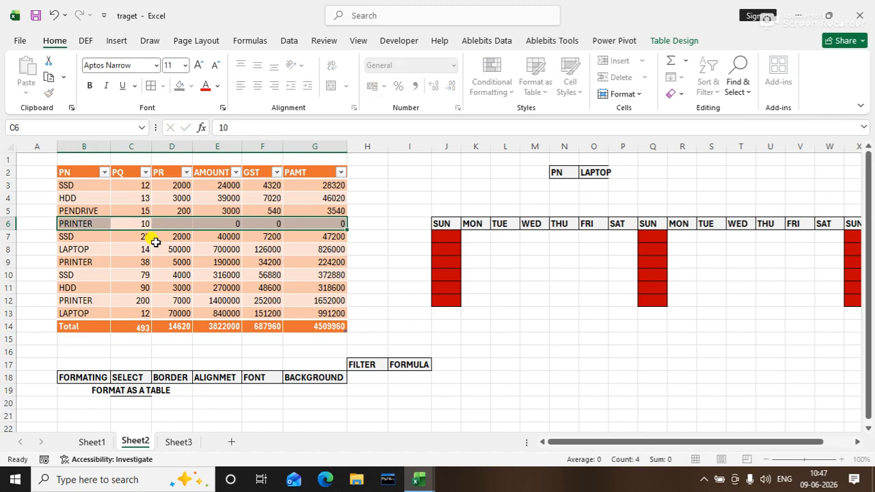
key("Tab")
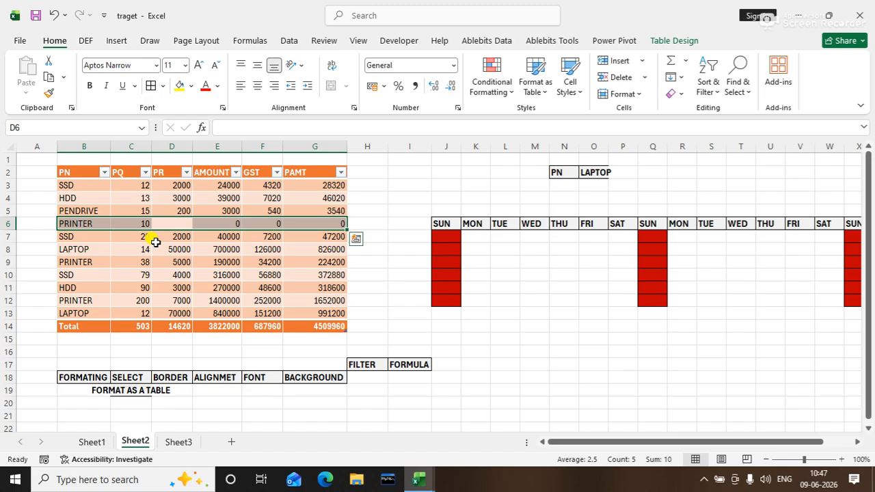
type("8000")
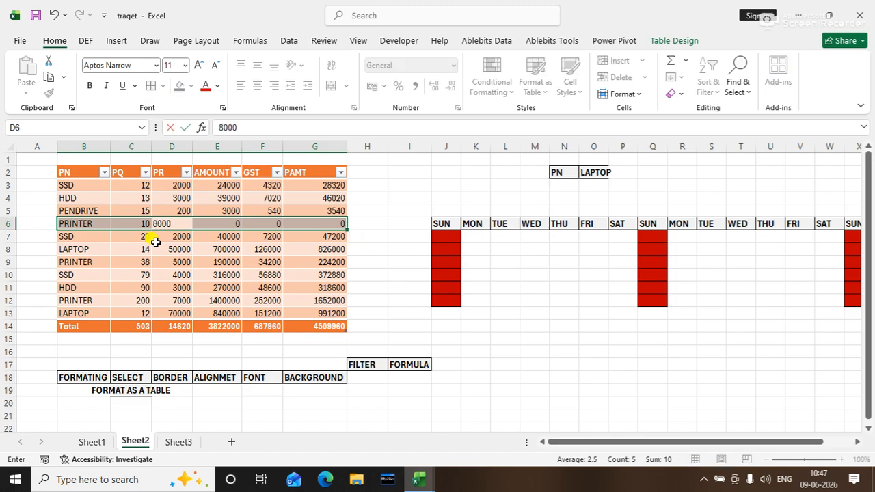
key("Tab")
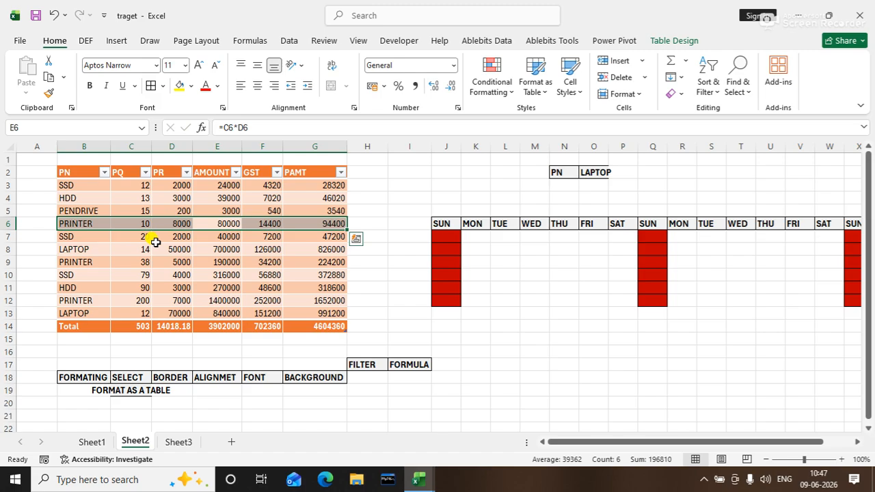
Insert a blank column before PQ in the table and delete it again
double_click(181, 208)
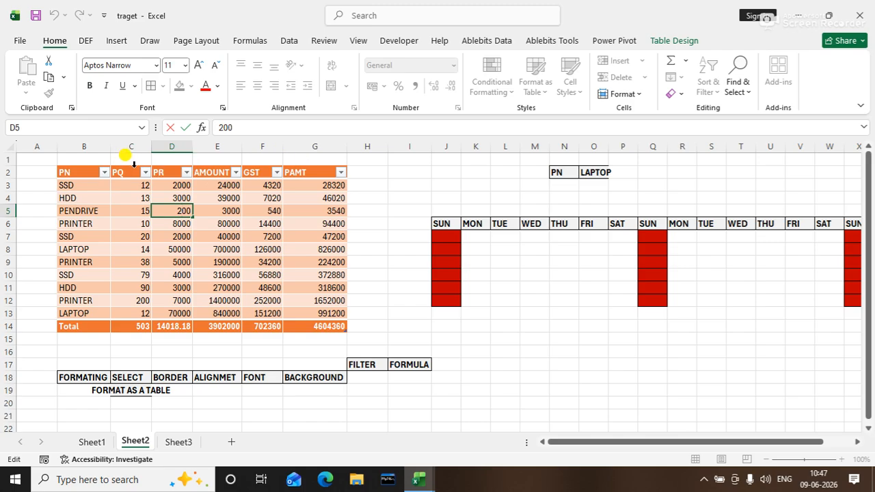
left_click(134, 165)
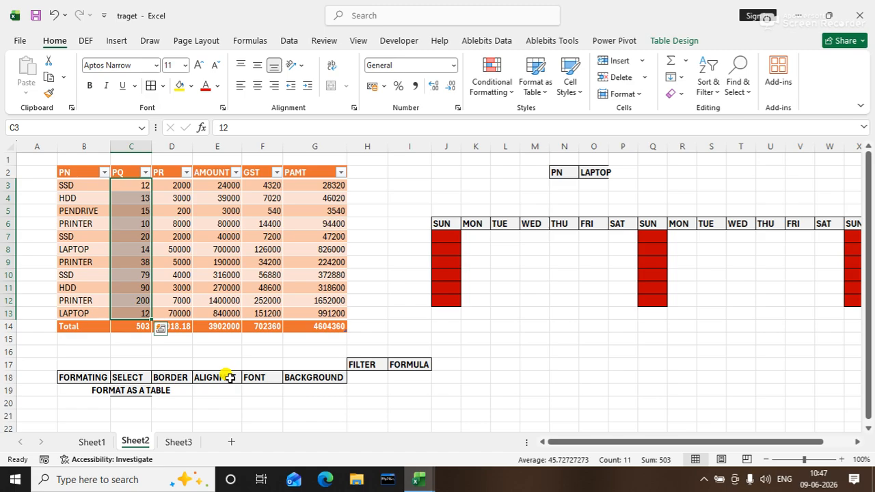
key("ctrl+shift+plus")
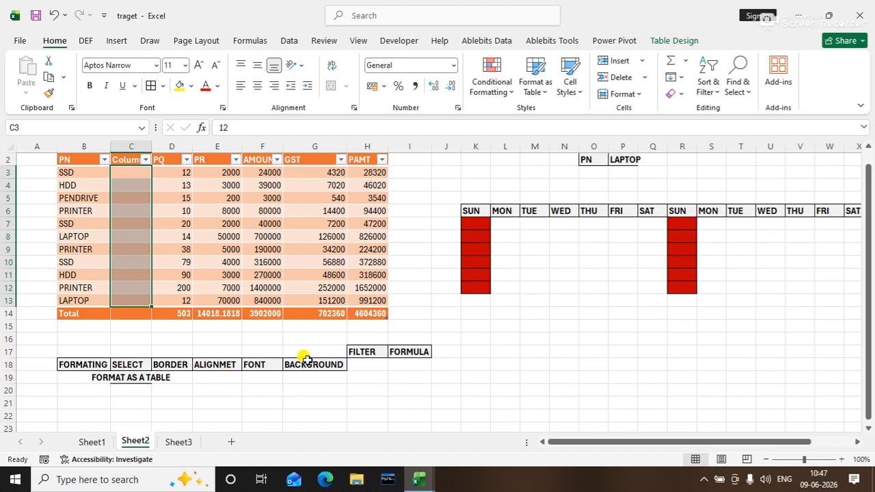
left_click_drag(862, 188, 866, 164)
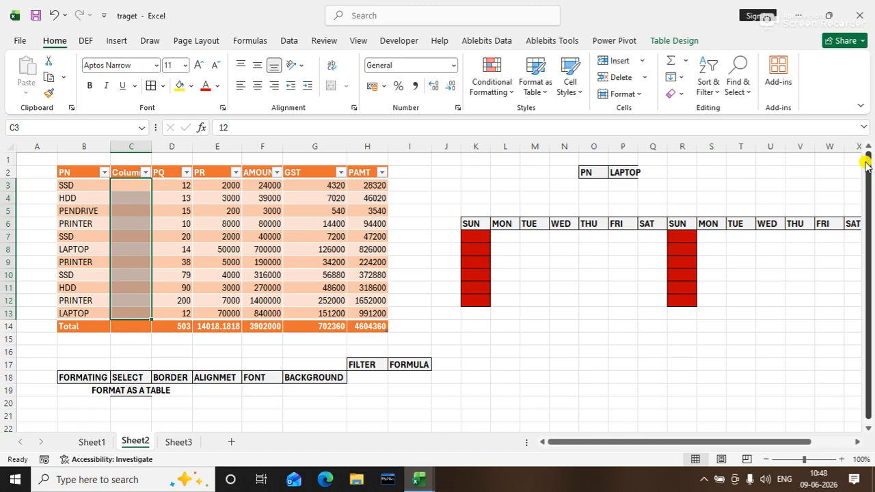
key("ctrl+minus")
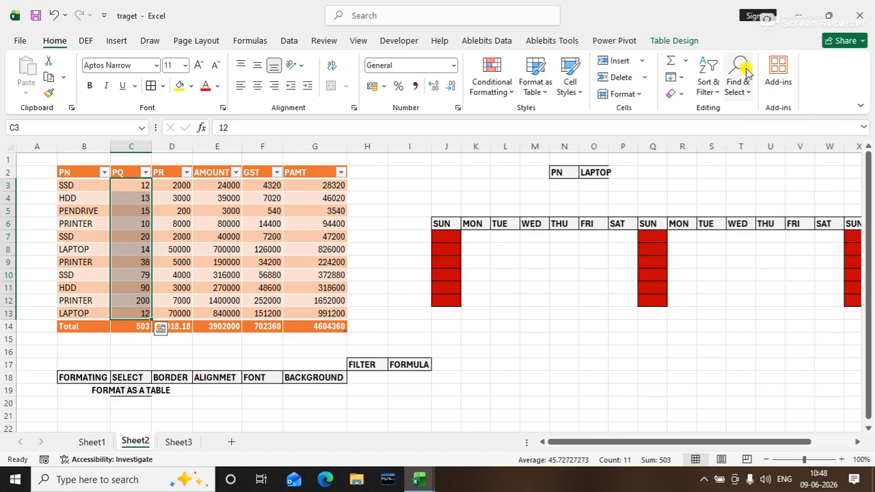
Delete the PRINTER record in row 6 of the table and undo the deletion
left_click(89, 220)
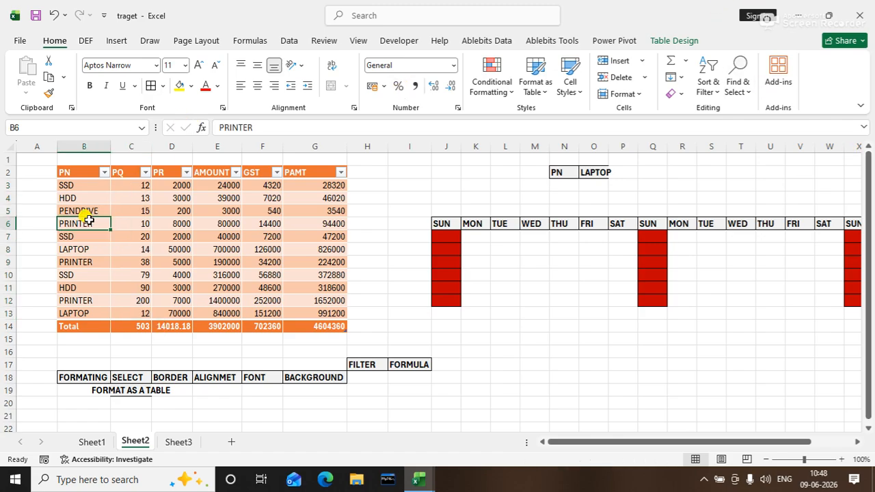
key("ctrl+minus")
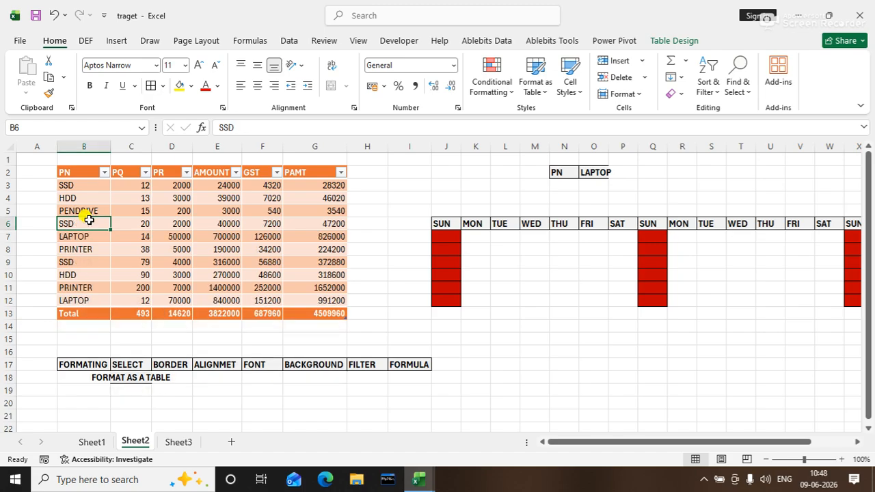
key("ctrl+z")
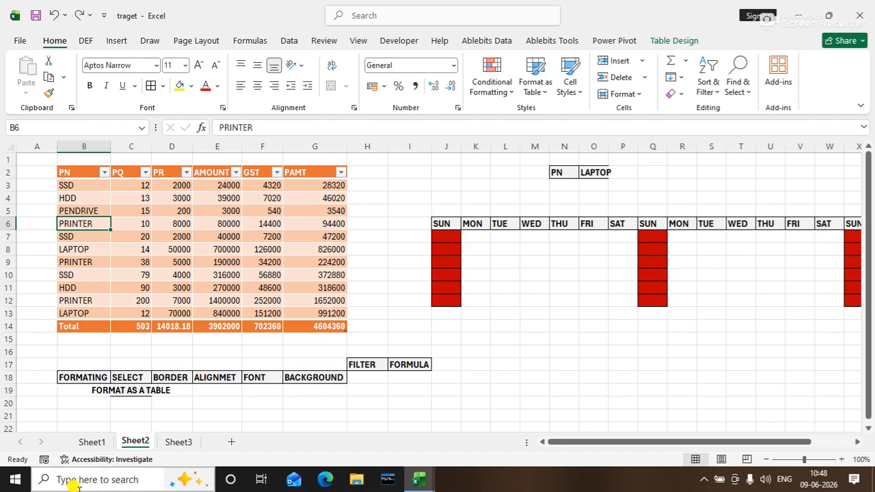
Fill the insert row, delete row, insert column and delete col topics in Sheet1's list with yellow
left_click(89, 443)
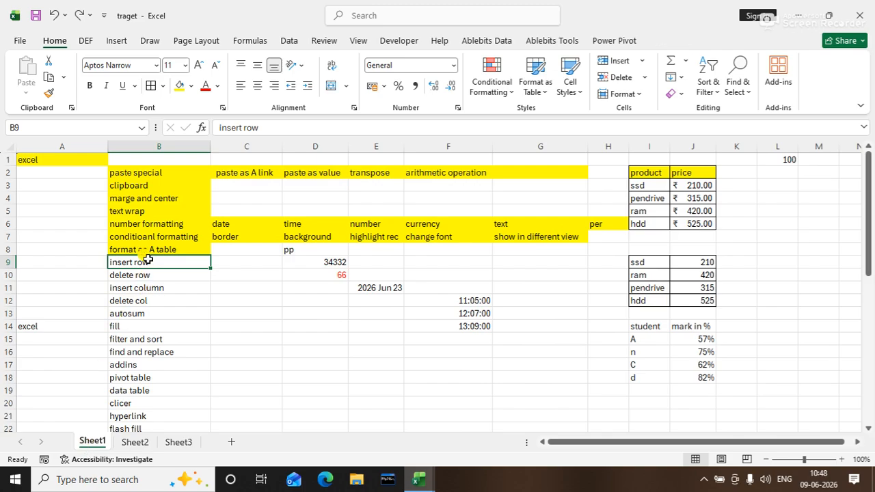
left_click_drag(143, 262, 143, 297)
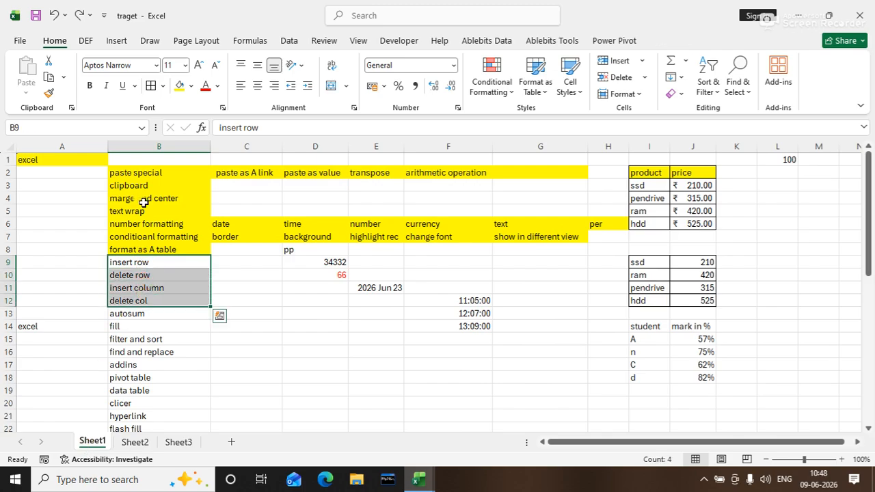
left_click(176, 86)
left_click(175, 312)
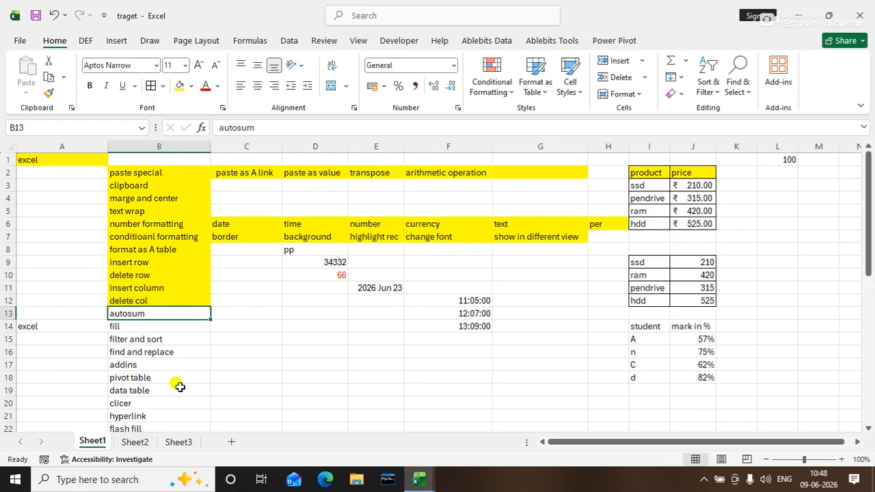
Turn off the total row of Sheet2's table and restore it in row 14
left_click(140, 443)
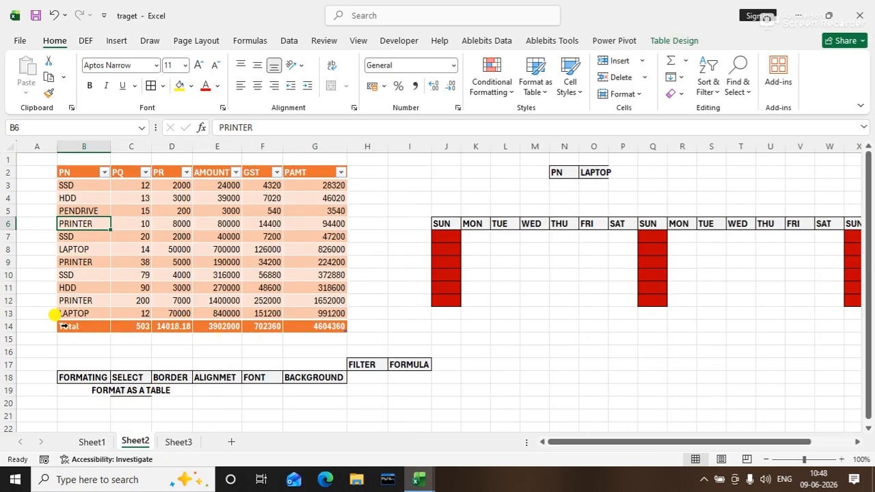
left_click(296, 286)
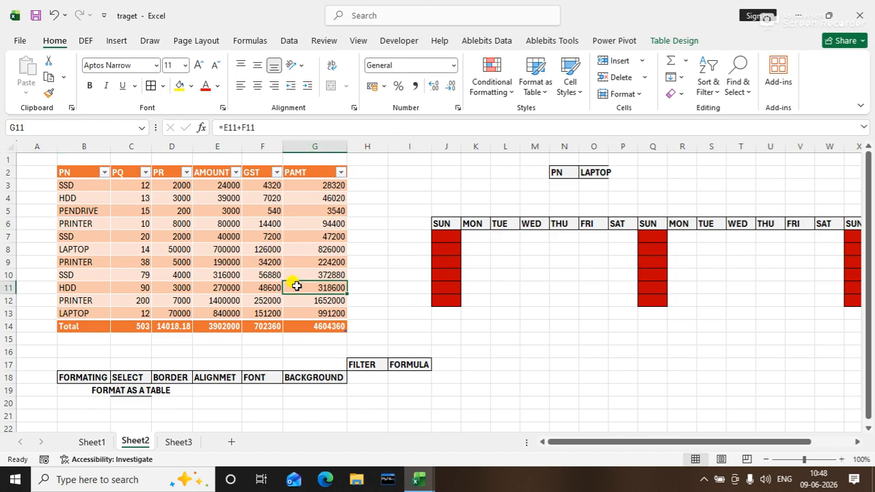
left_click(665, 40)
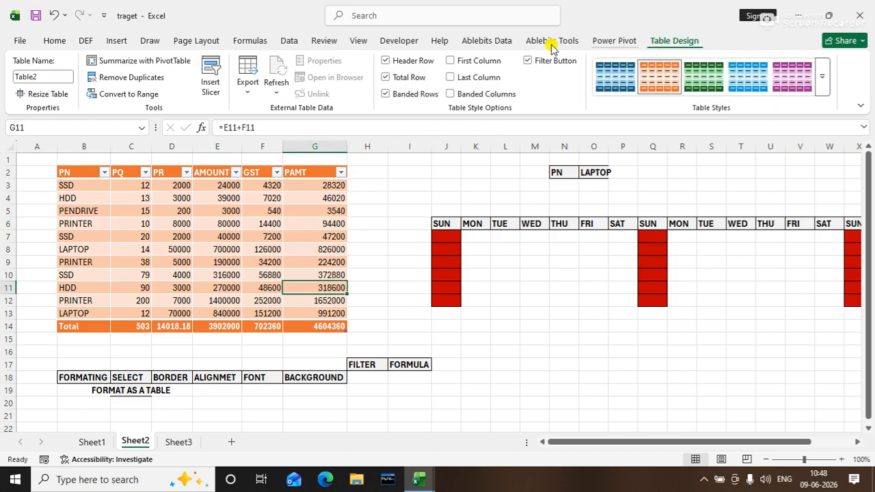
left_click(412, 78)
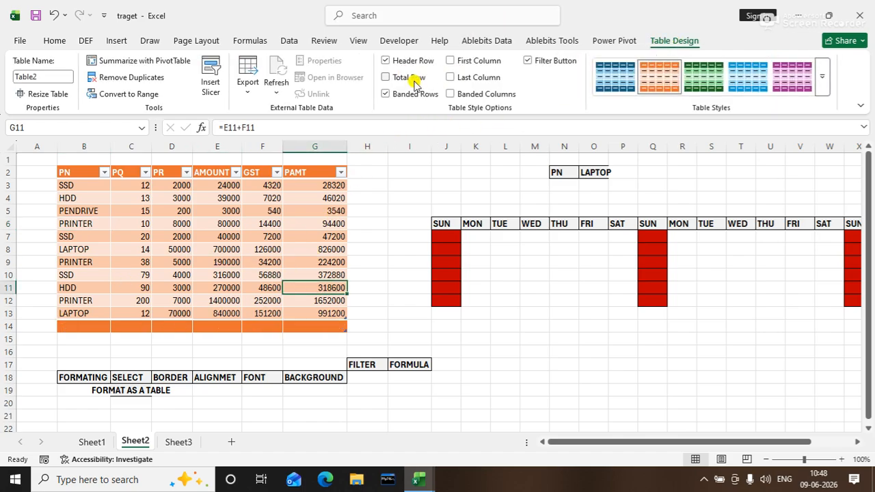
left_click(330, 321)
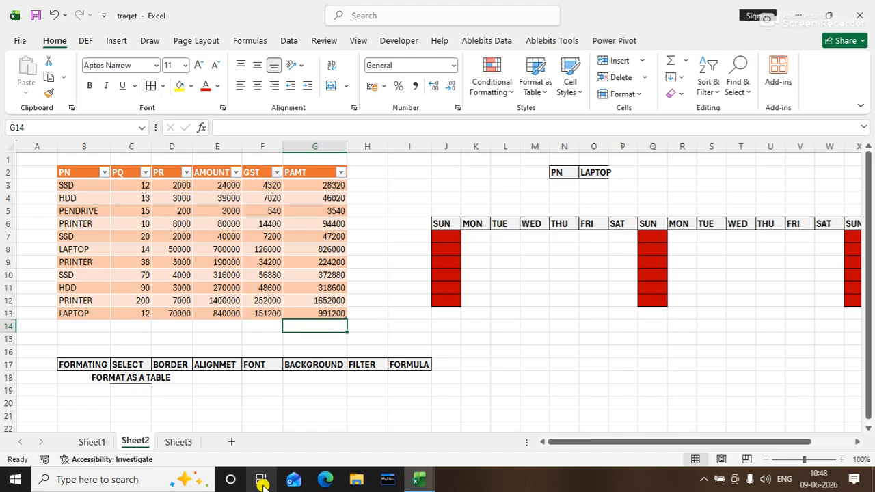
key("ctrl+z")
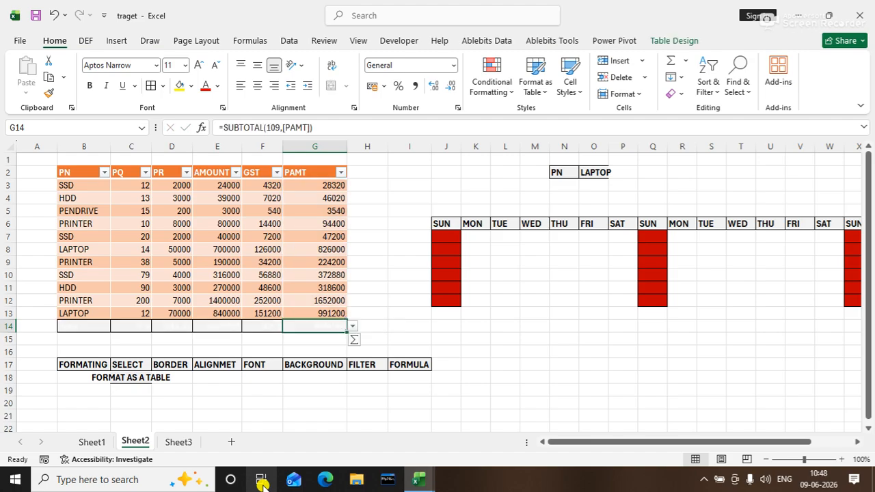
Try to fill the total row B14:G14 with black
left_click(376, 328)
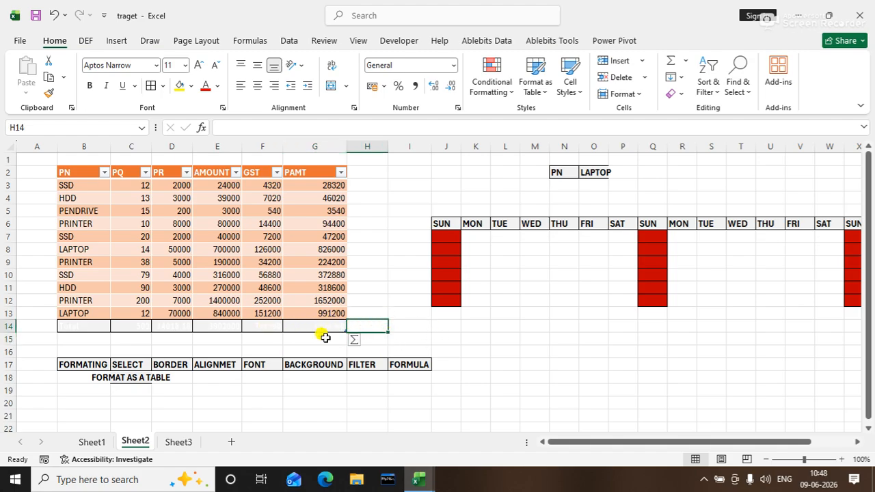
left_click_drag(71, 328, 327, 321)
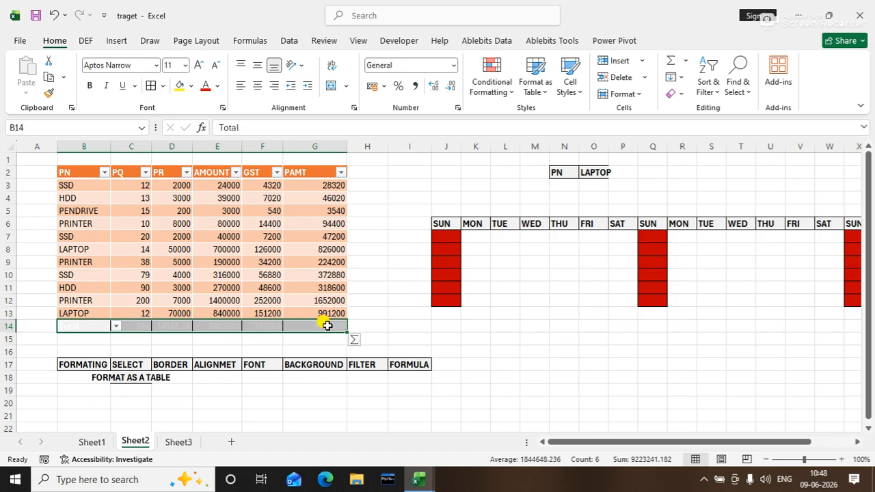
left_click(192, 84)
left_click(199, 149)
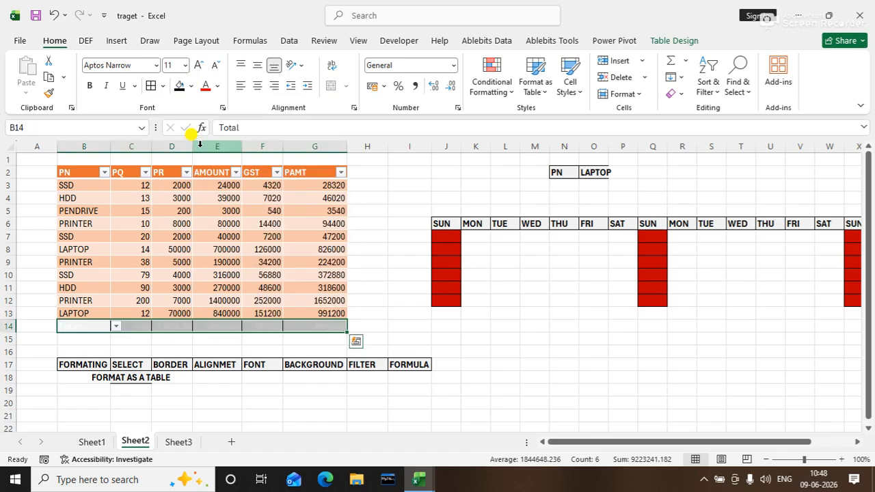
left_click(191, 85)
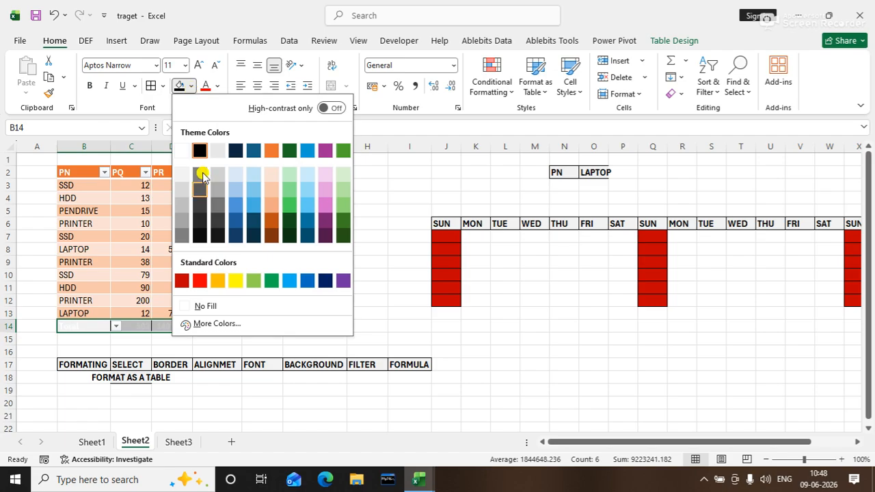
left_click(196, 172)
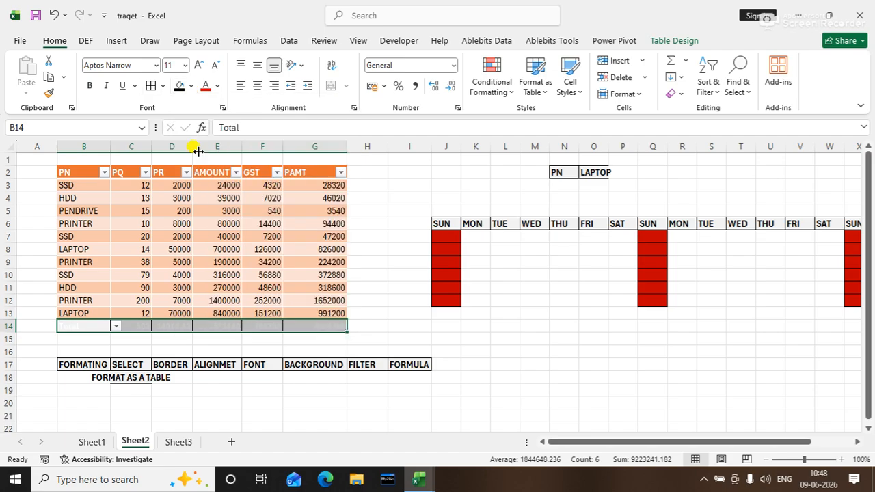
Fill the total row B14:G14 with the standard dark red colour
left_click(191, 88)
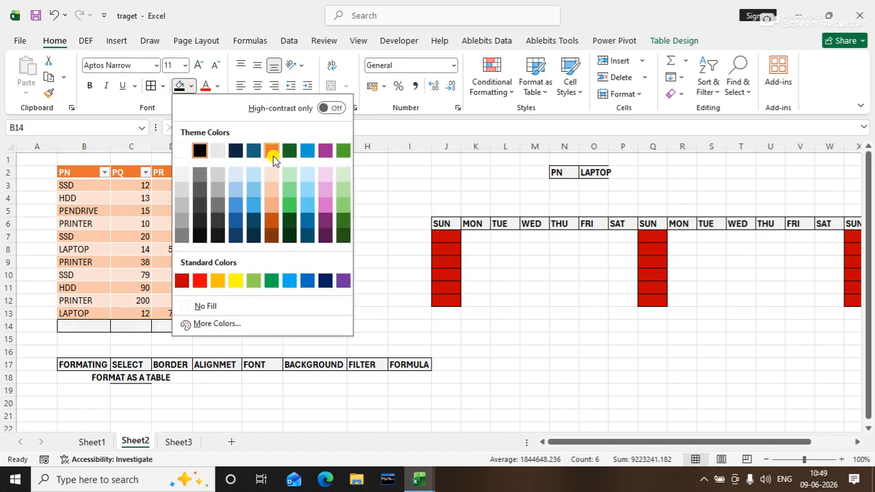
left_click(180, 281)
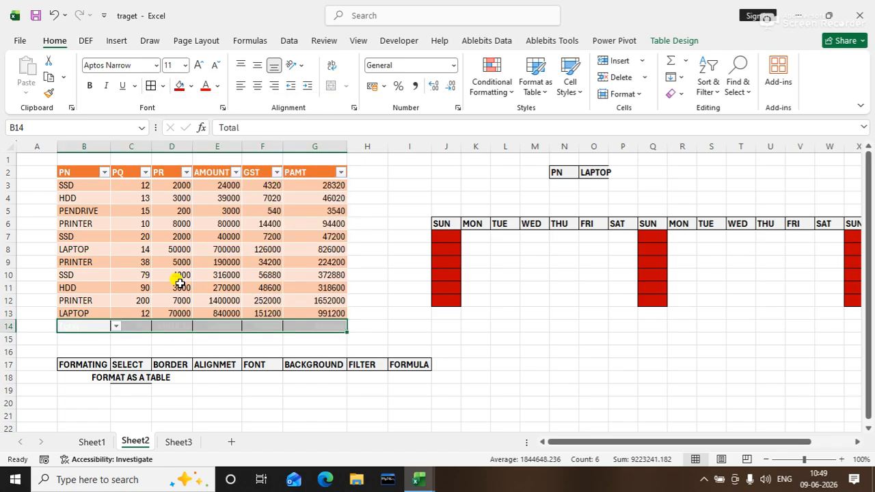
left_click(397, 324)
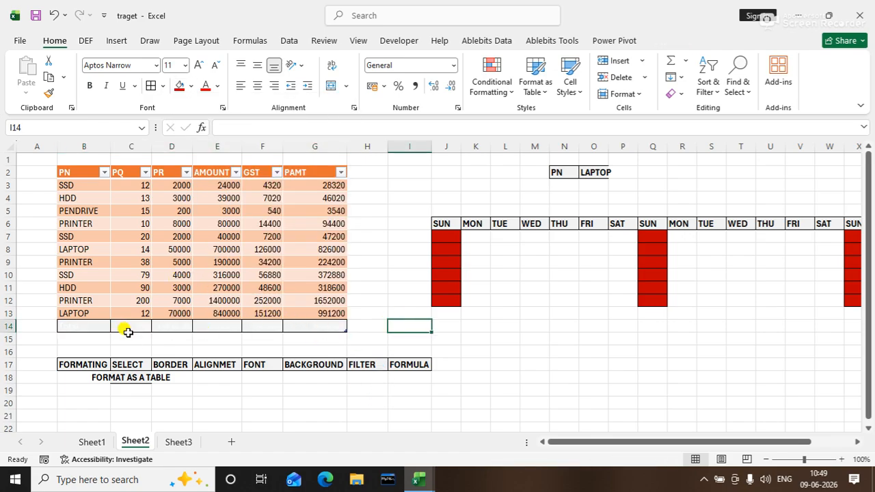
Clear the conditional formatting rules from the total row cells B14:G14 only
left_click_drag(102, 326, 318, 326)
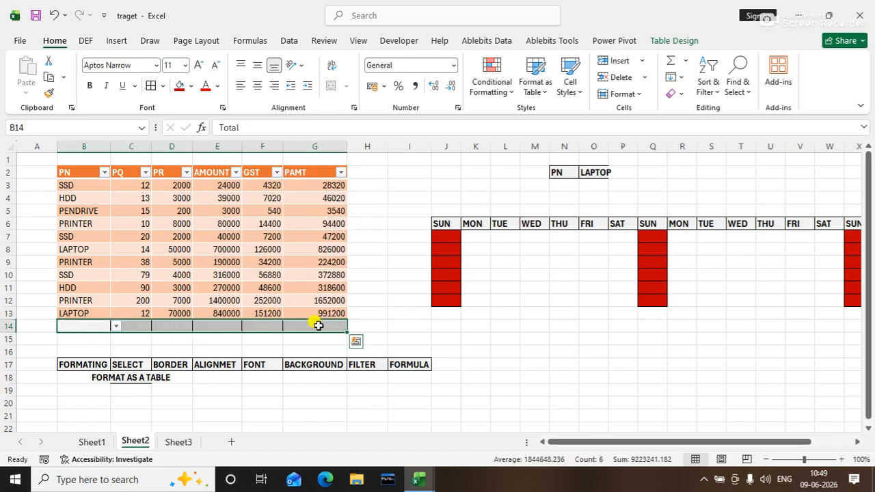
left_click(511, 97)
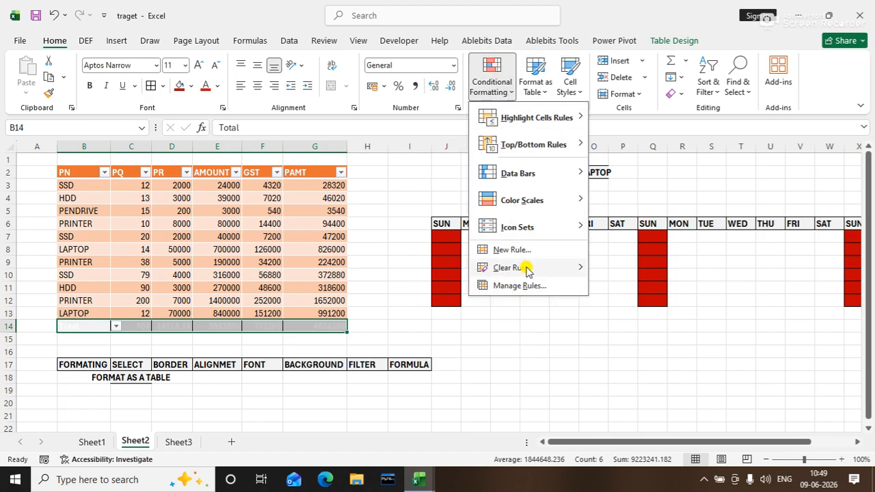
mouse_move(528, 271)
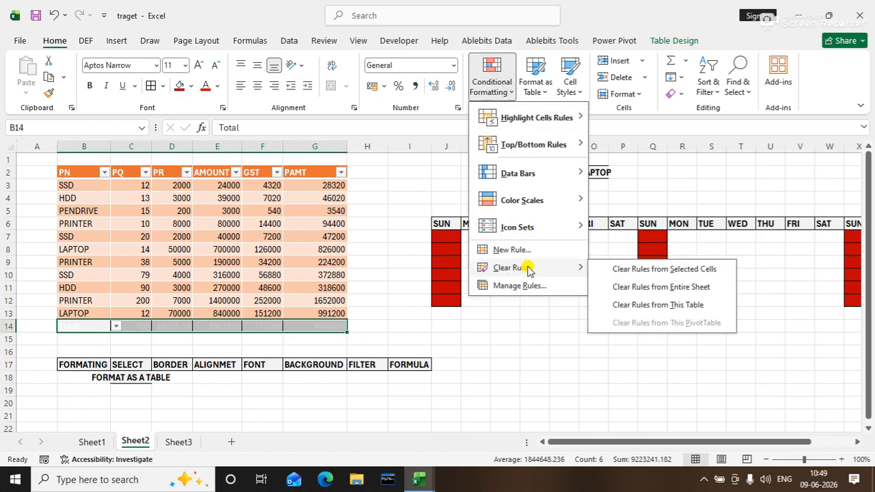
left_click(658, 269)
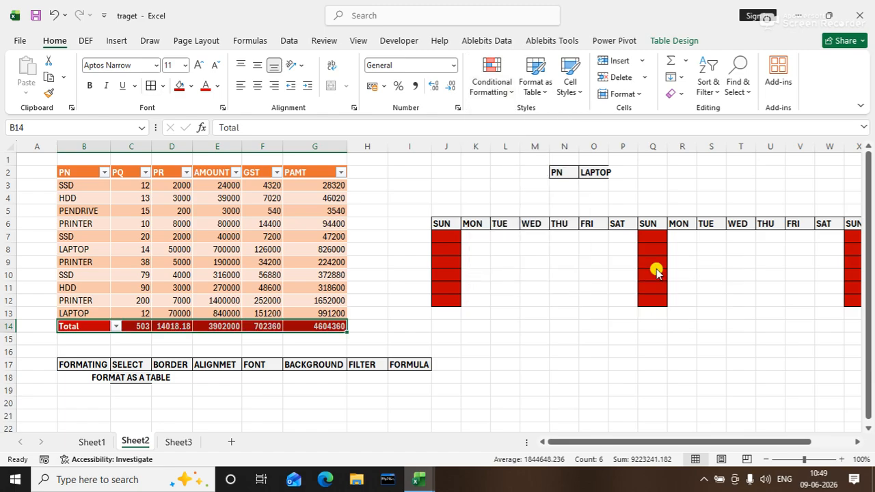
left_click(435, 341)
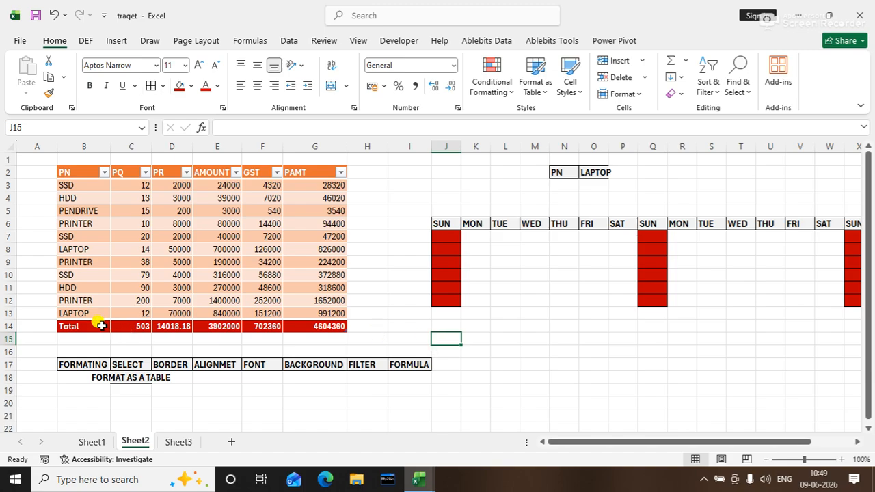
Review the options for clearing conditional formatting rules with the total row B14:G14 selected
left_click_drag(107, 327, 304, 329)
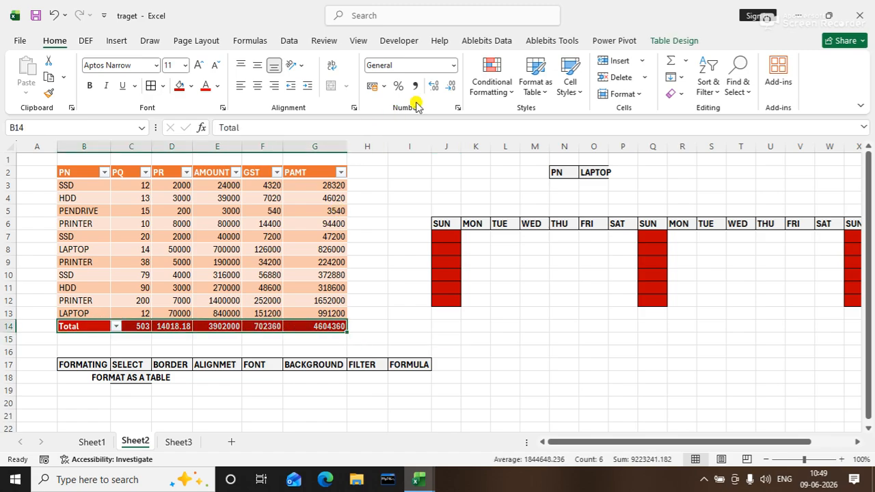
left_click(499, 99)
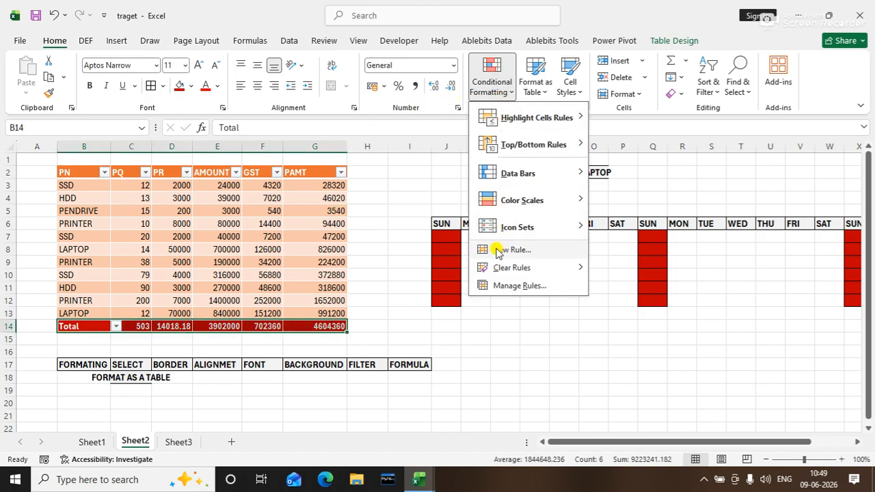
mouse_move(497, 271)
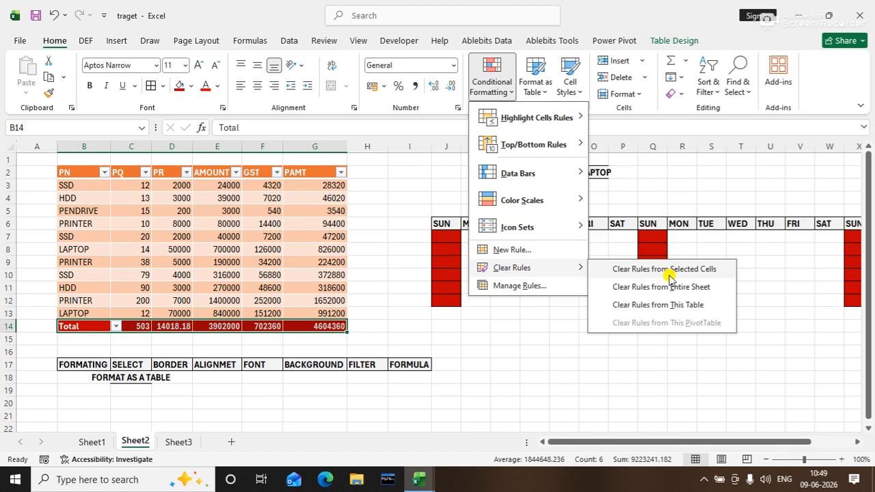
left_click(497, 356)
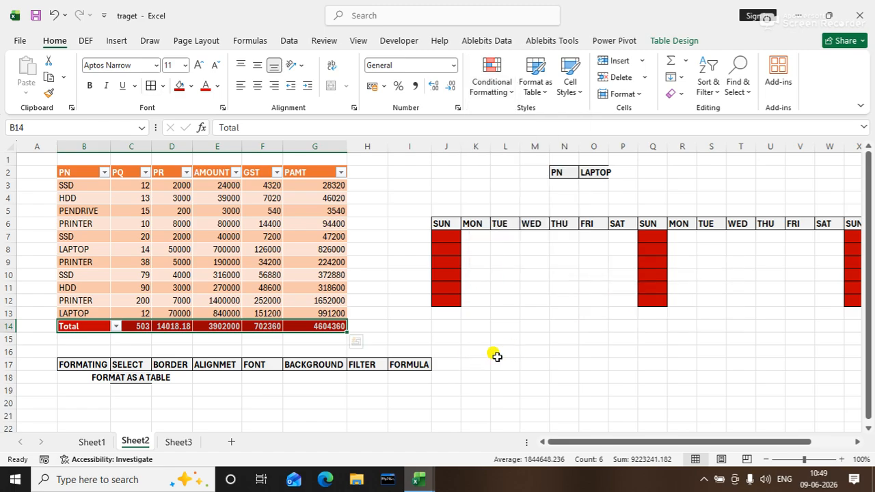
Delete the contents of the total row cells B14:G14
left_click(320, 326)
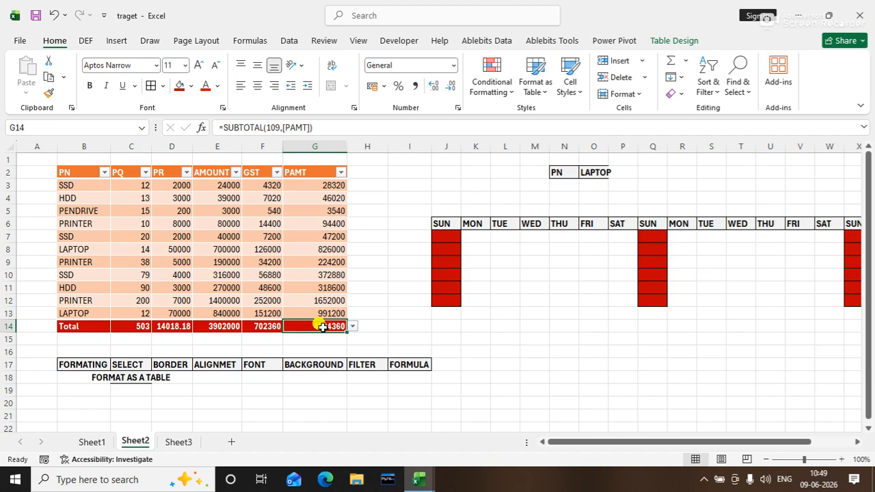
left_click(99, 326)
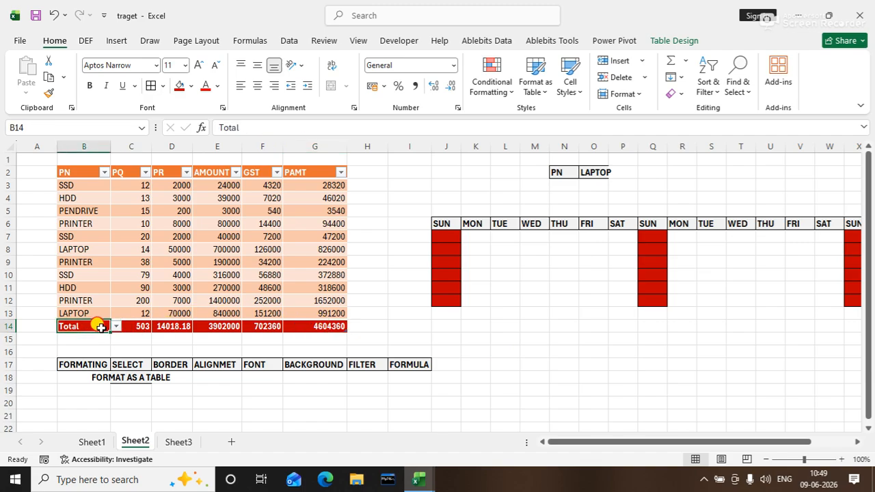
left_click_drag(99, 327, 339, 326)
key("Delete")
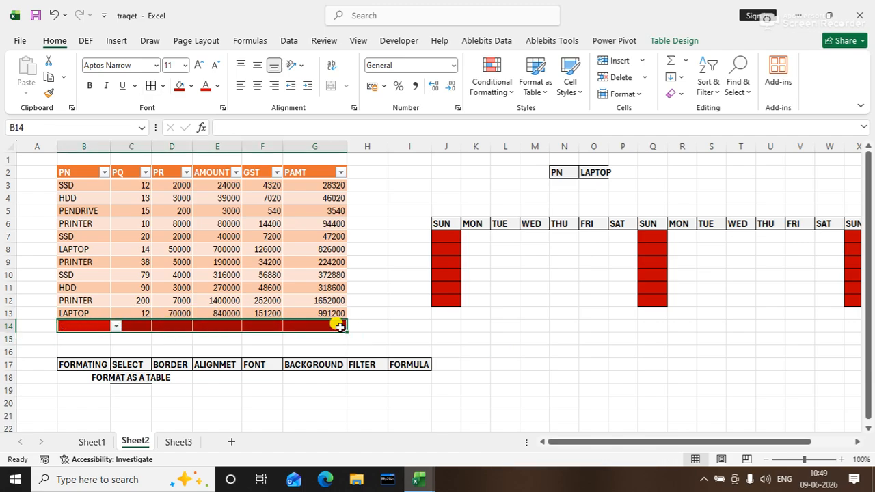
left_click(410, 328)
Add AutoSum totals for the PAMT and GST columns in G14 and F14
left_click(331, 323)
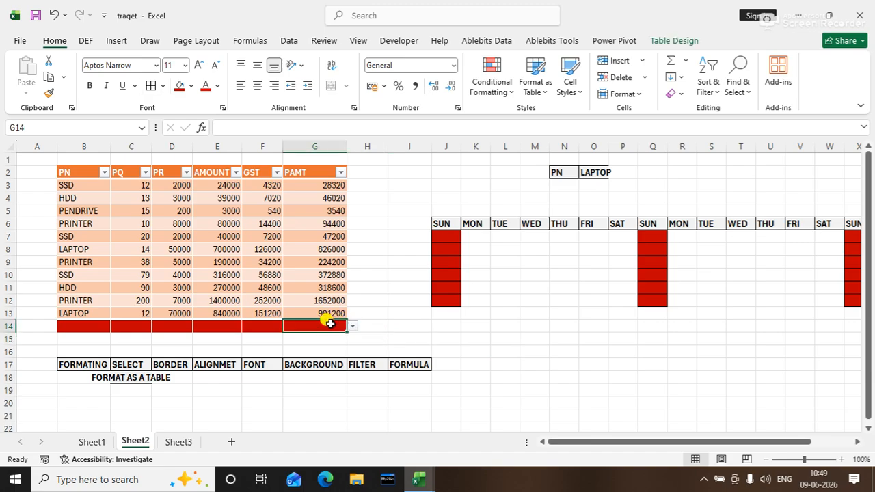
key("alt+equal")
key("Return")
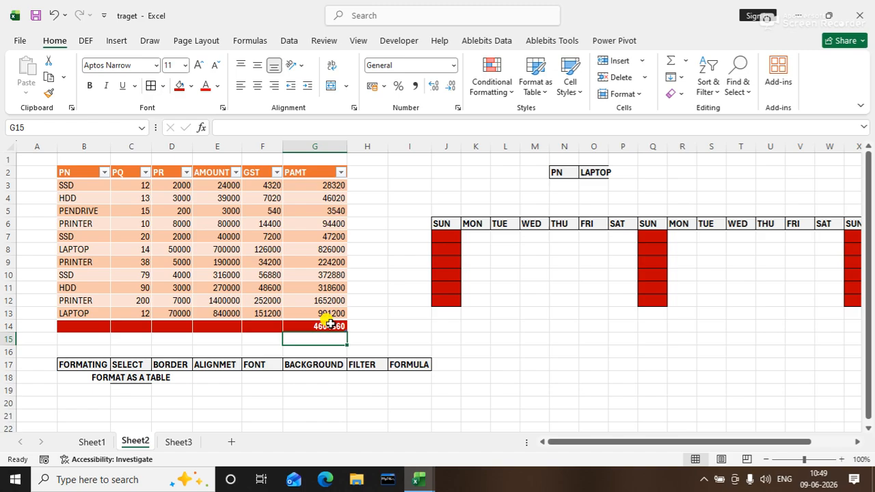
left_click(274, 326)
key("alt+equal")
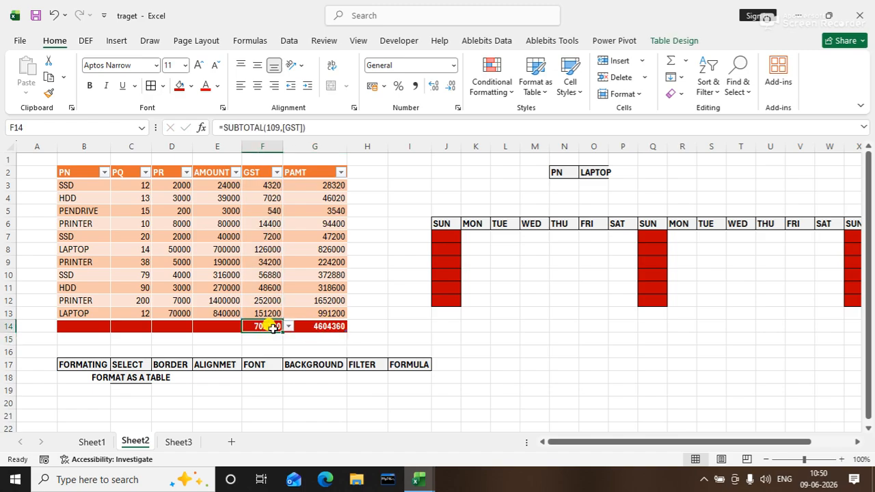
key("Return")
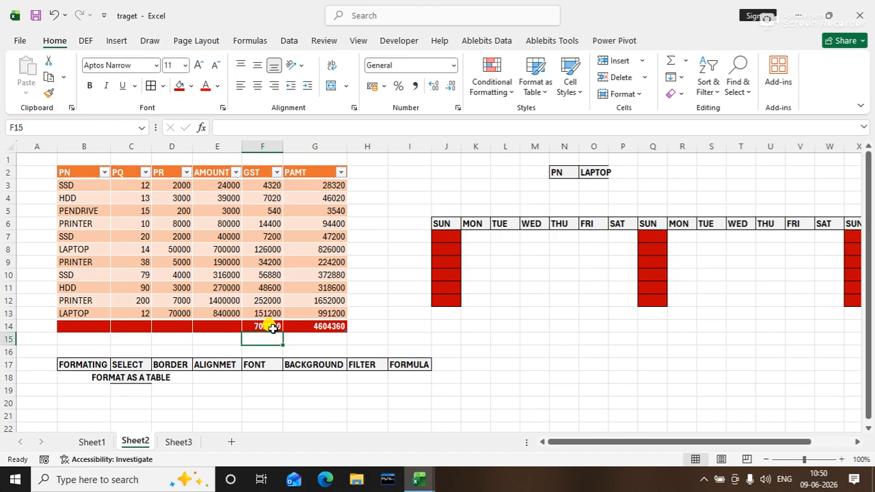
Undo the two AutoSum entries and the deletion of the total row's contents
key("ctrl+z")
key("ctrl+z")
key("ctrl+z")
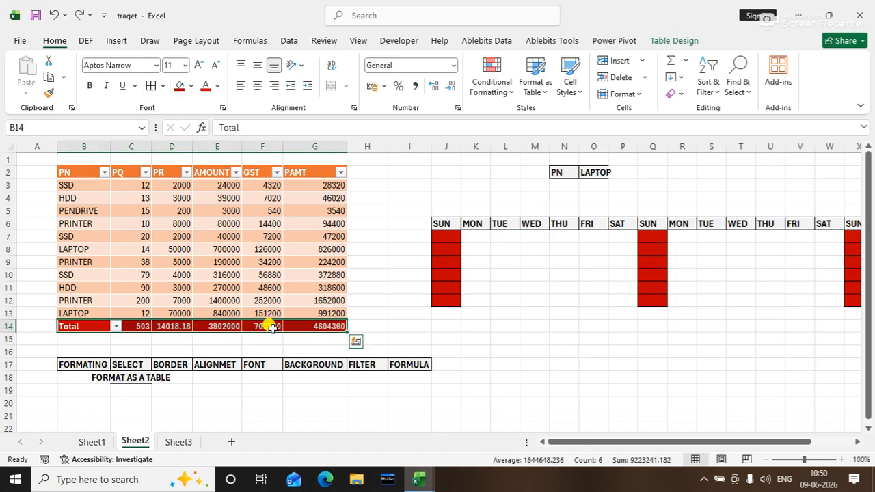
left_click(437, 324)
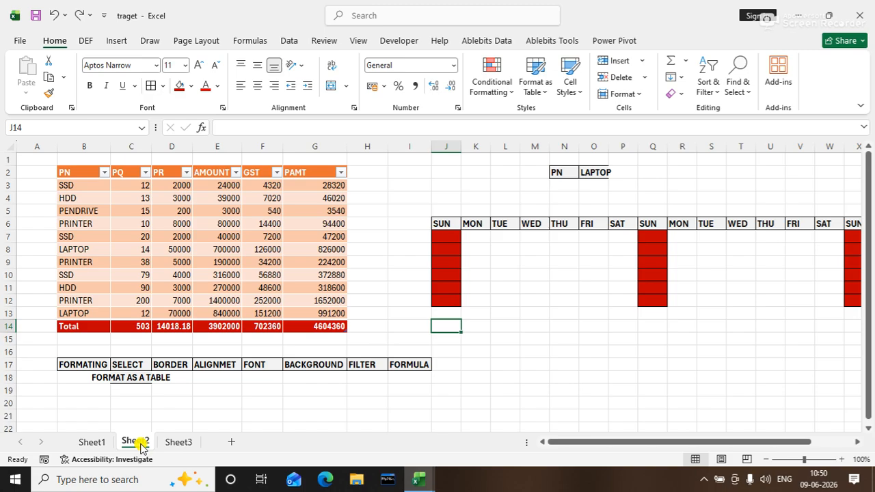
Fill the autosum topic cell B13 on Sheet1 with yellow and select the cell beside it, C13
left_click(102, 443)
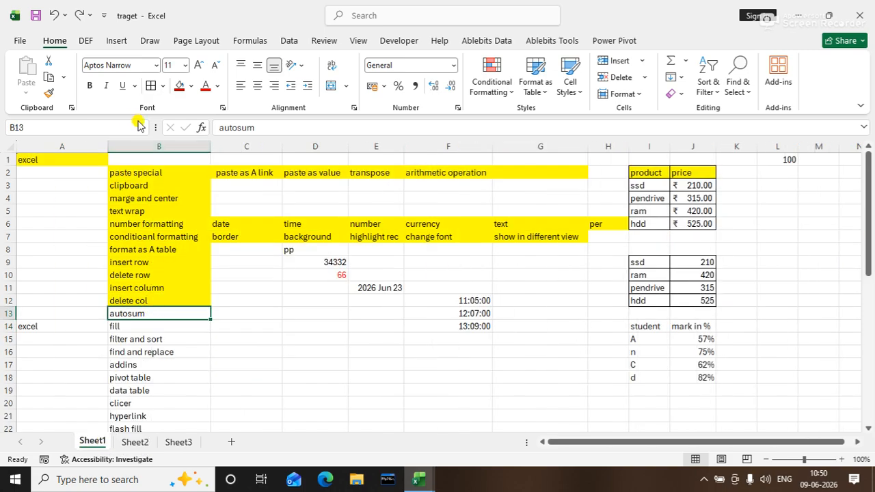
left_click(191, 85)
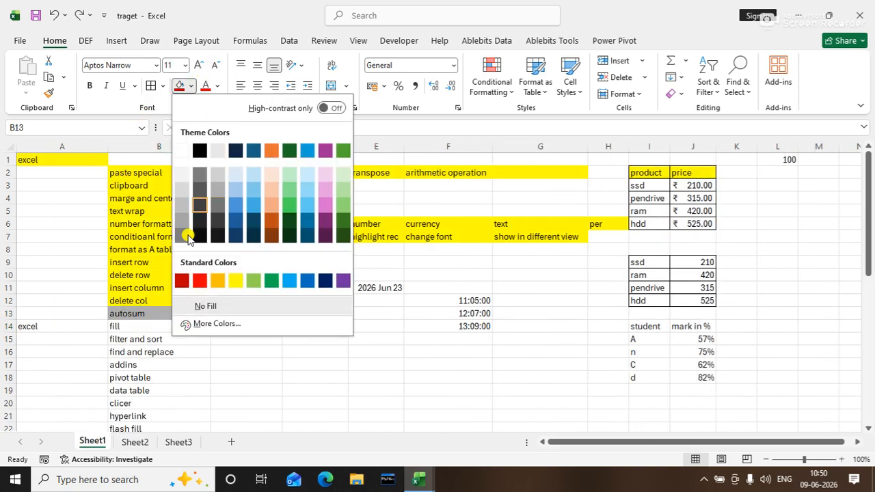
left_click(234, 280)
left_click(164, 326)
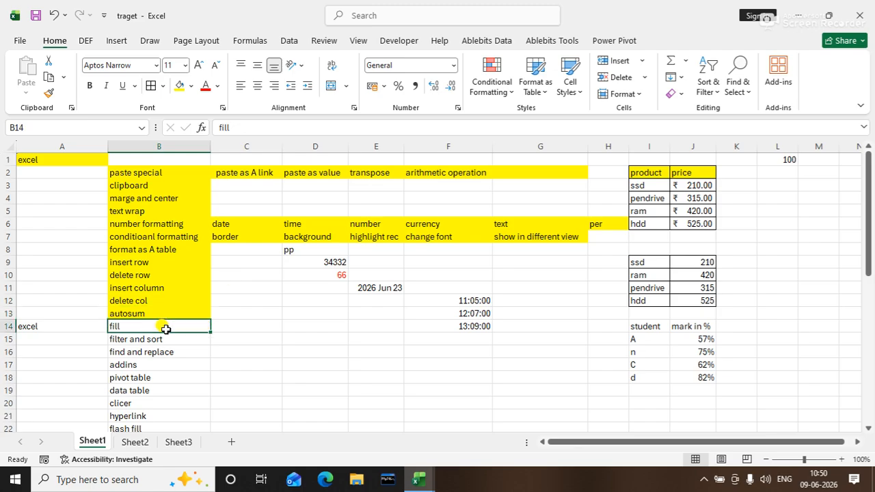
left_click(243, 308)
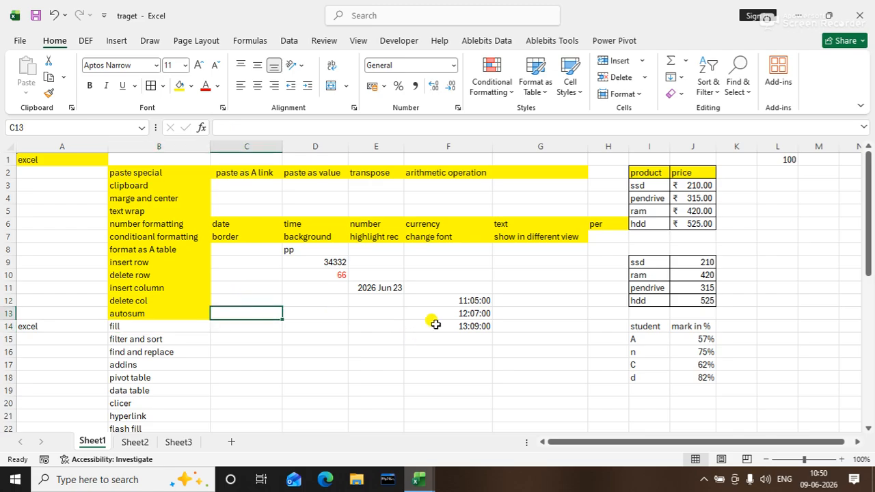
left_click(797, 15)
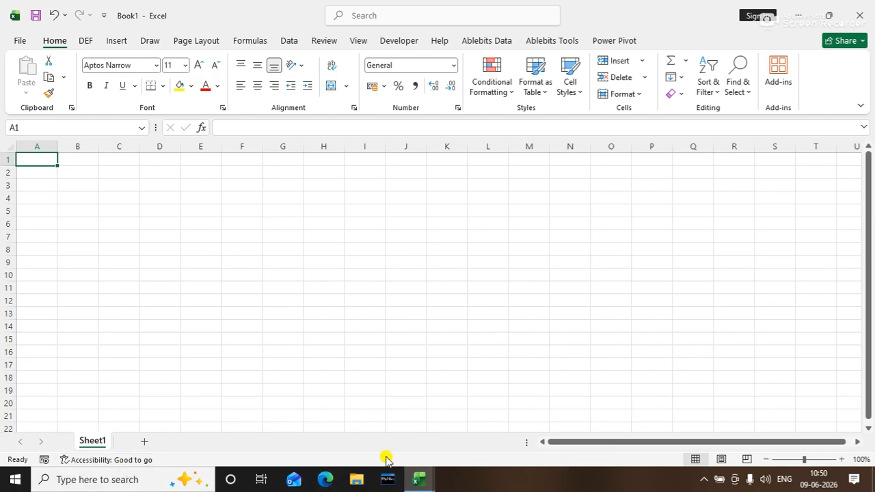
left_click(419, 479)
left_click(453, 435)
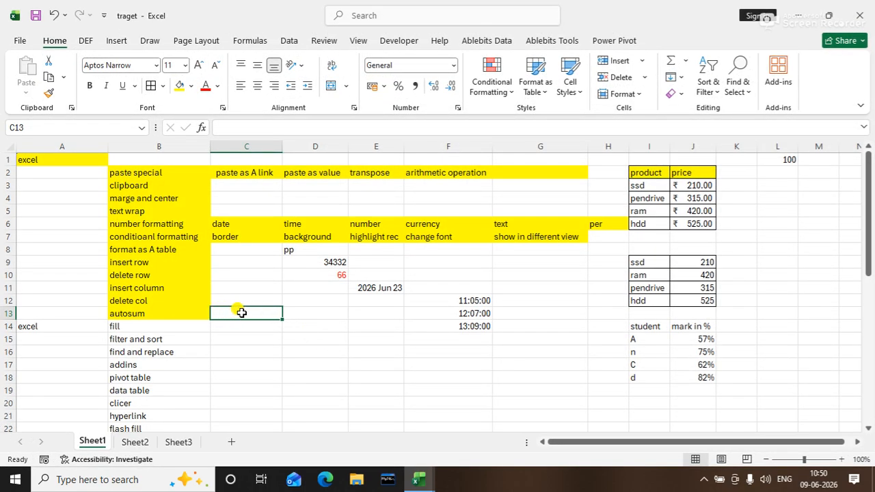
Enter the shortcut note ALT+= in C13 beside the autosum topic
type("ALT+")
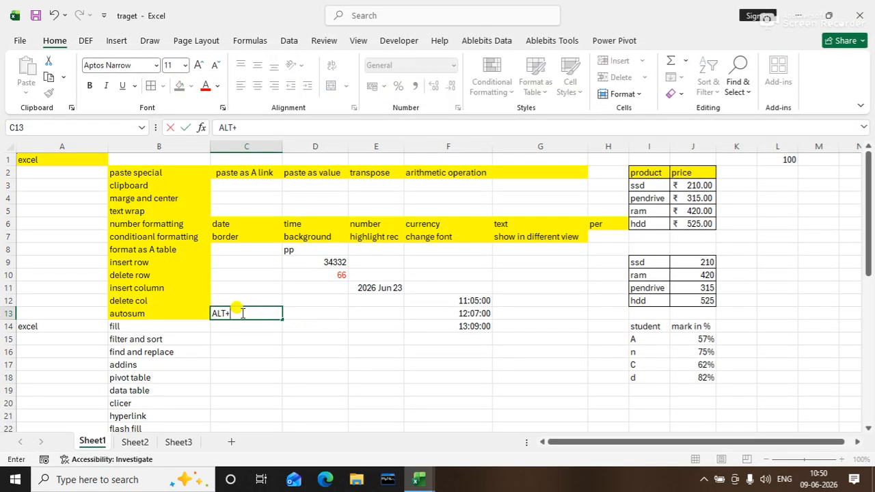
type("=")
key("Return")
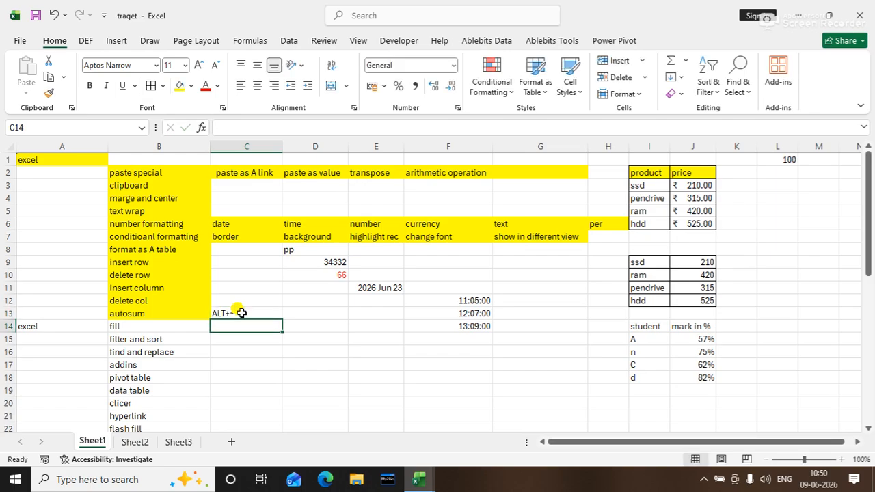
left_click(241, 313)
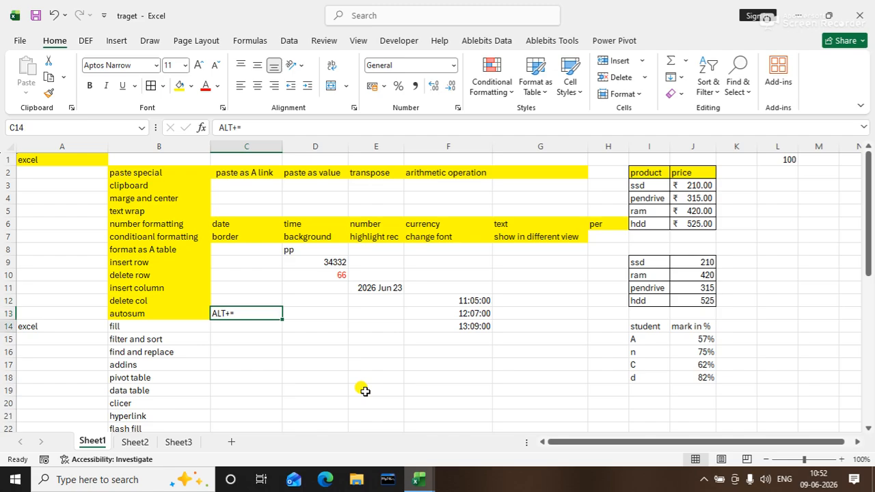
key("Return")
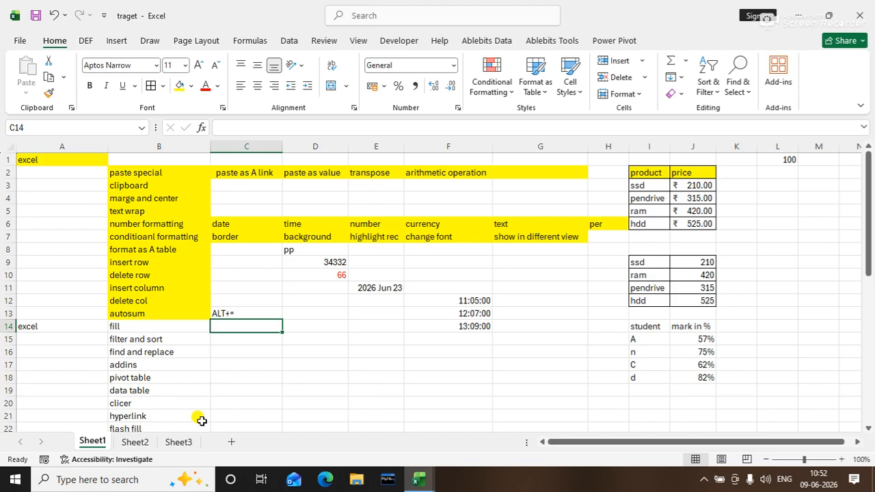
On Sheet3, enter the heading MONTHS in B2 and JAN in B3
left_click(179, 442)
left_click(135, 443)
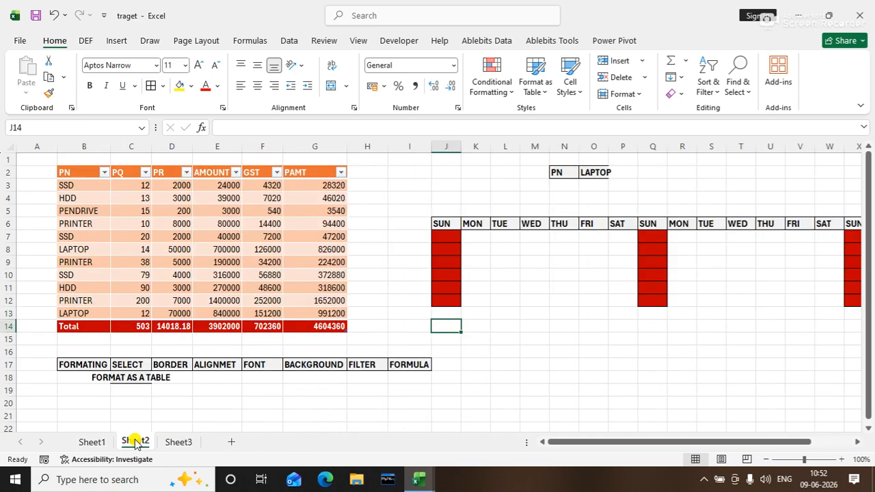
left_click(169, 442)
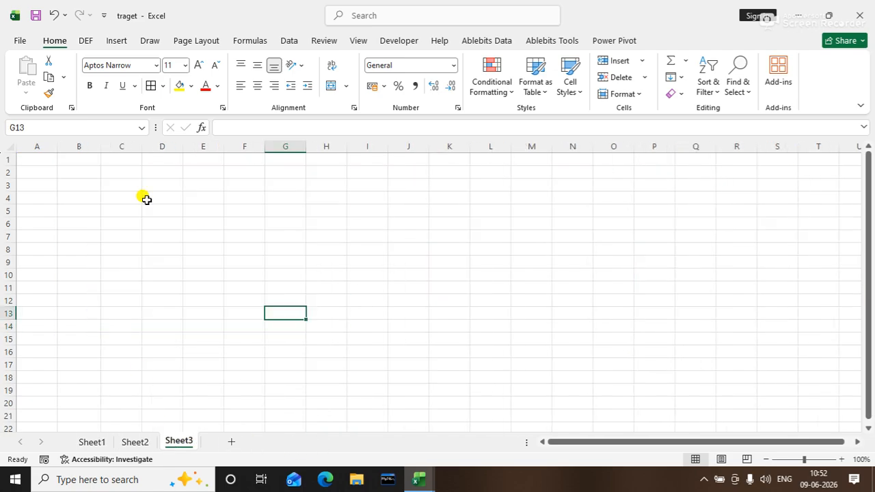
left_click(94, 173)
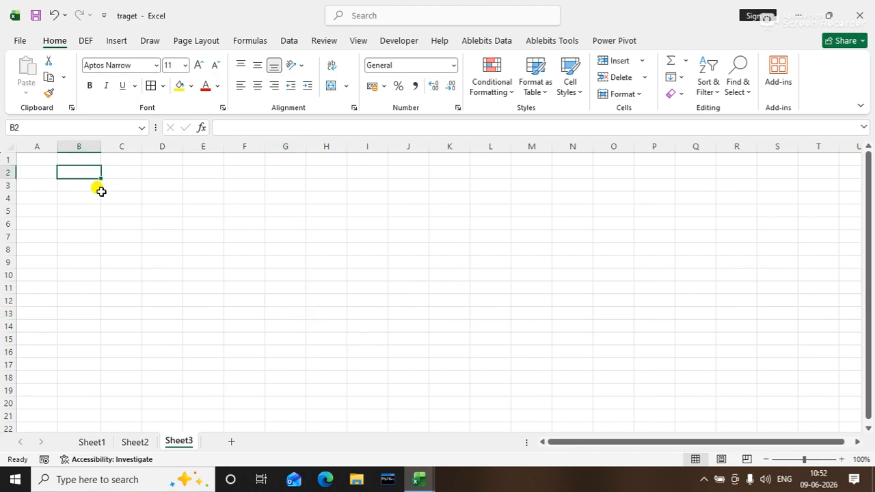
type("MONTHS")
key("Return")
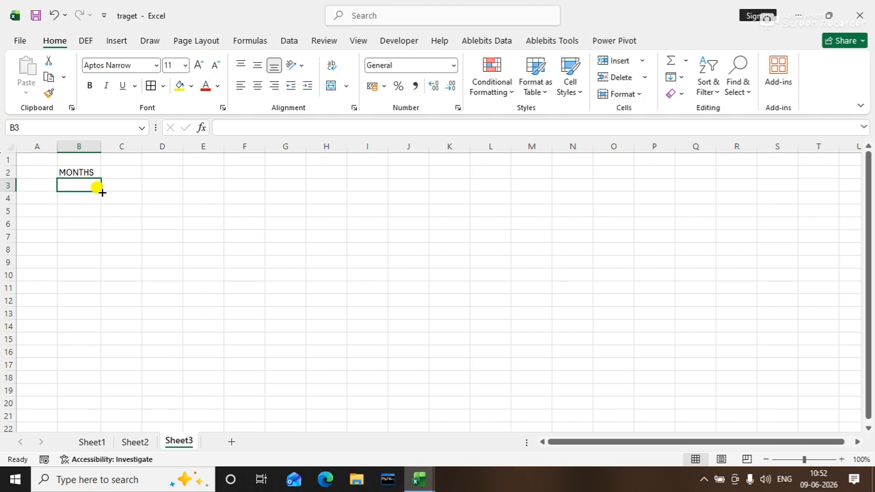
type("JAN")
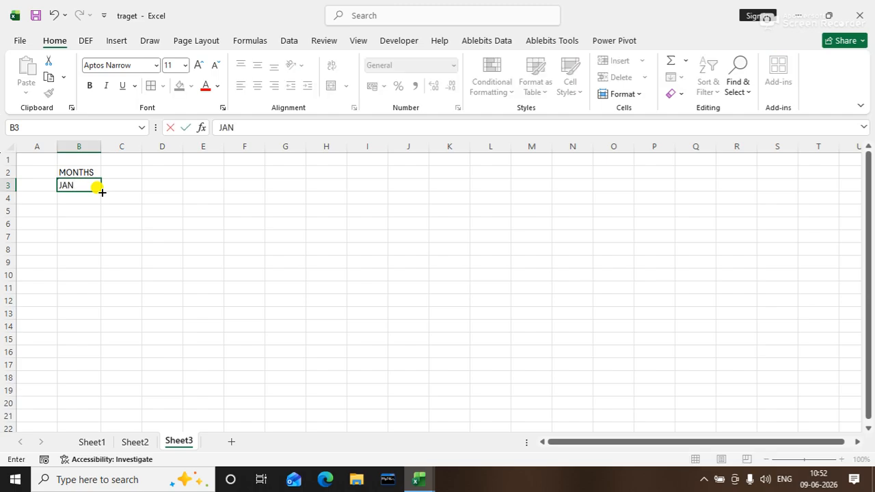
key("Return")
type("FEB")
key("Return")
type("MAR")
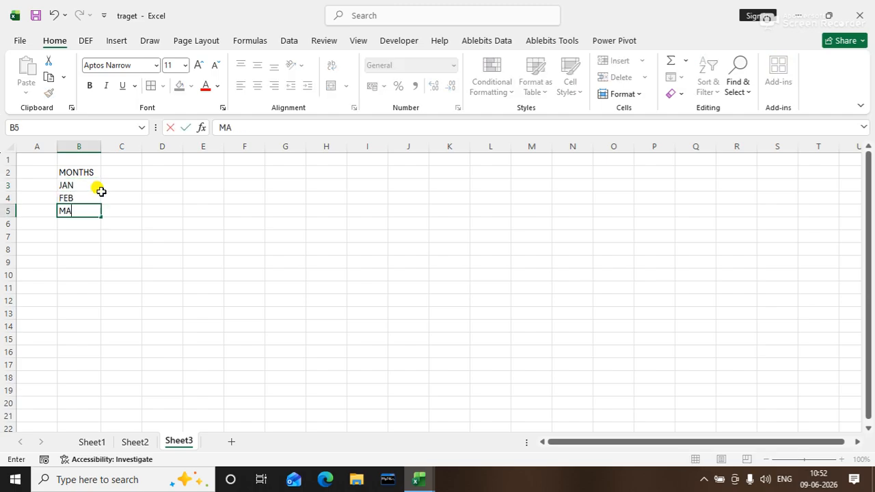
key("BackSpace")
key("BackSpace")
key("BackSpace")
key("Up")
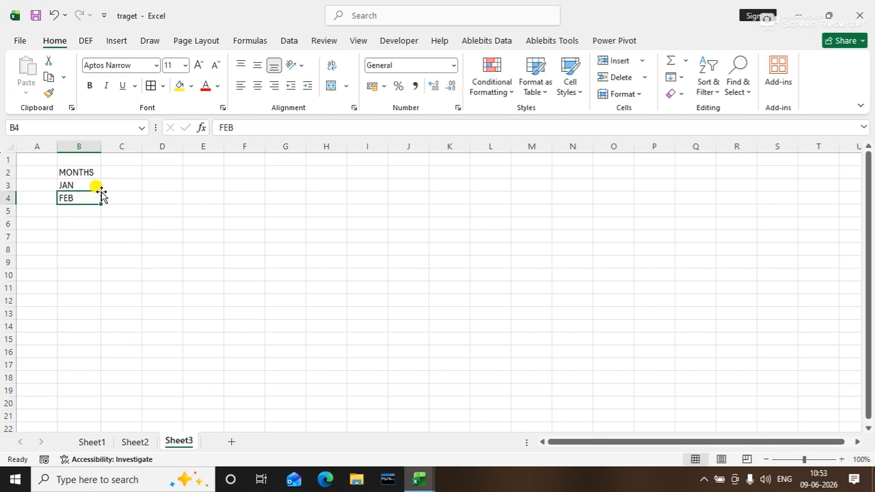
key("Up")
key("Down")
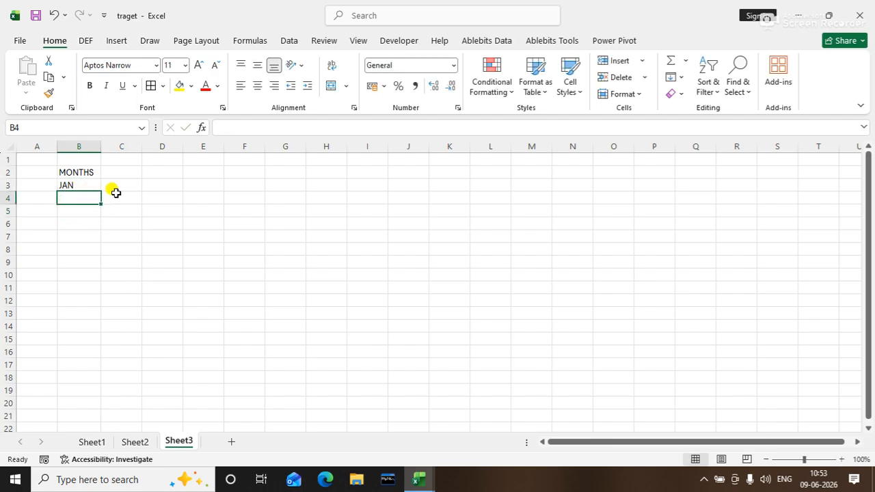
Fill the month series from JAN in B3 down to DEC in B14
left_click(80, 185)
left_click_drag(100, 191, 92, 335)
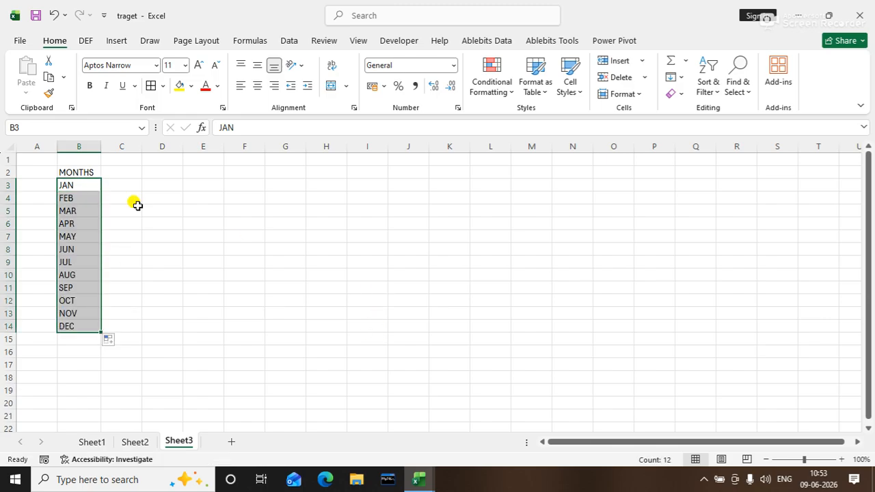
Enter the heading DAYS in C2 and SUN in C3
left_click(133, 171)
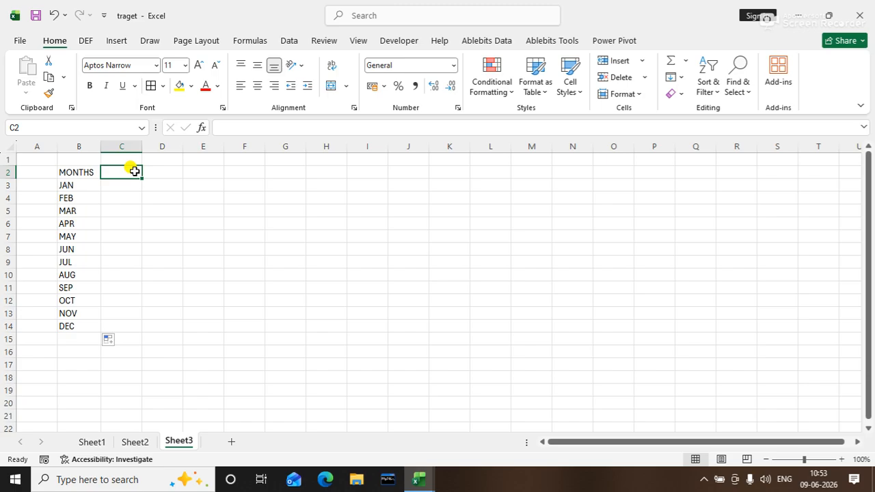
type("DAYS")
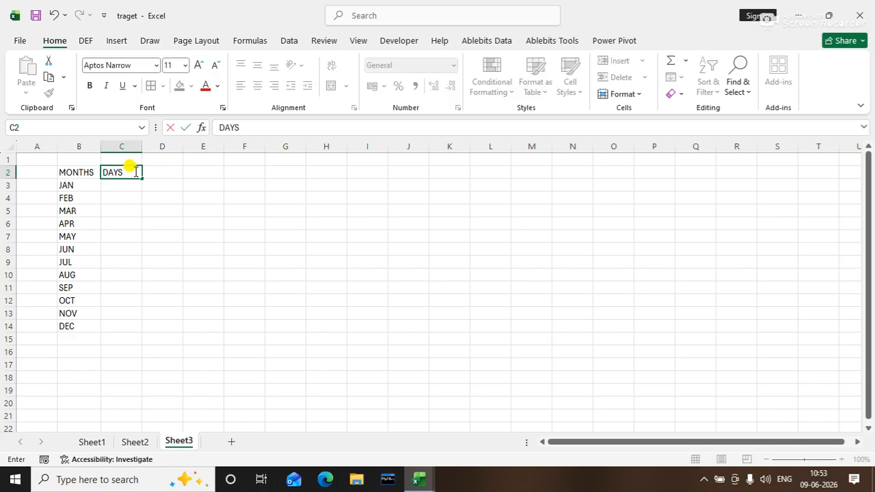
key("Return")
type("SU")
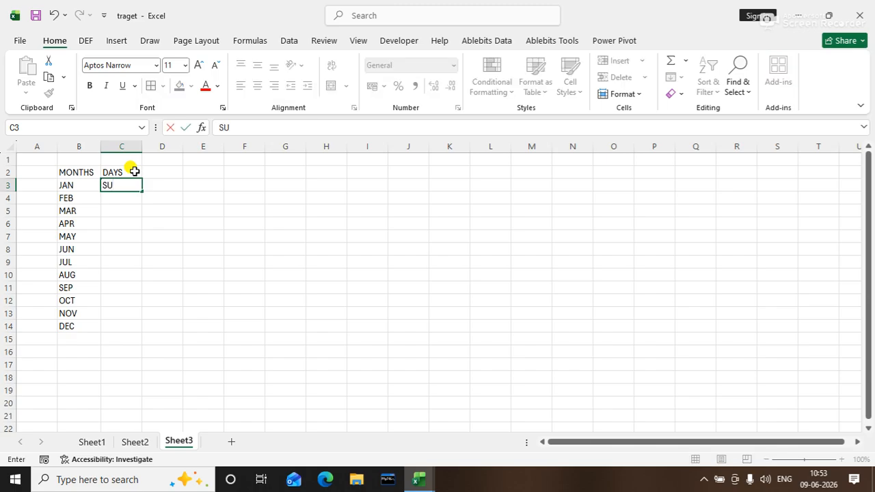
type("N")
key("Return")
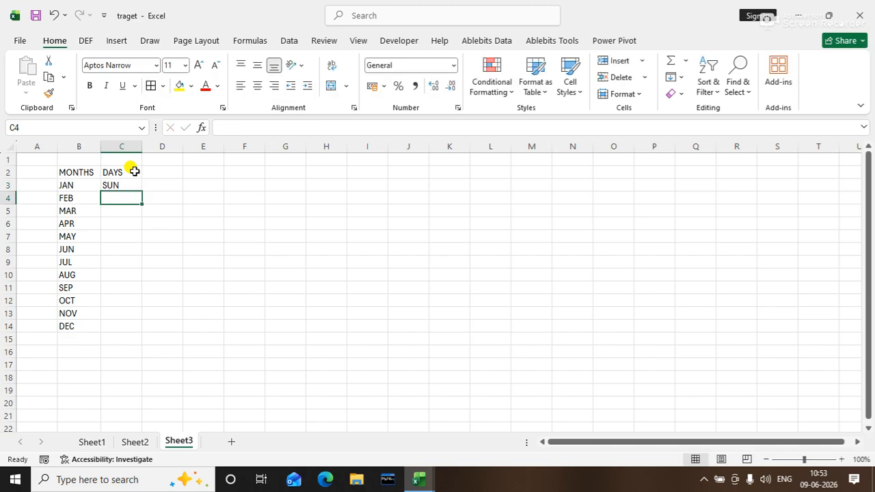
Fill the weekday series from SUN in C3 down to SAT in C9
left_click(125, 181)
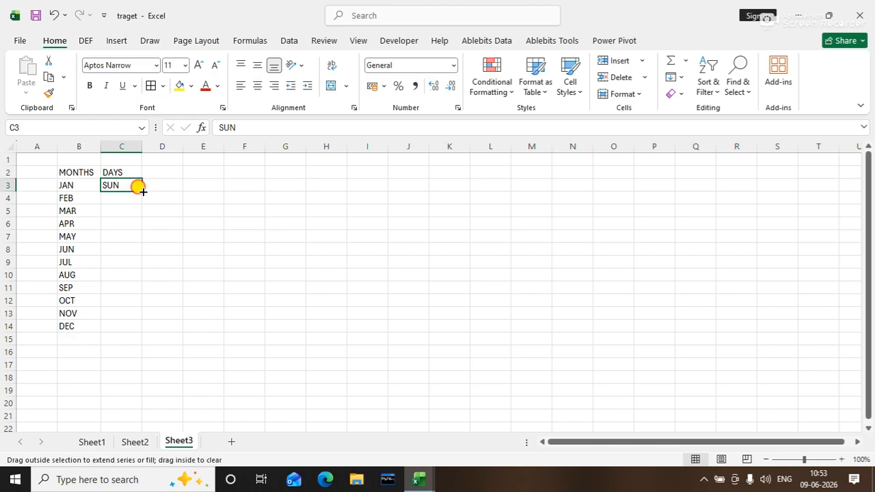
left_click_drag(142, 191, 144, 273)
left_click(295, 234)
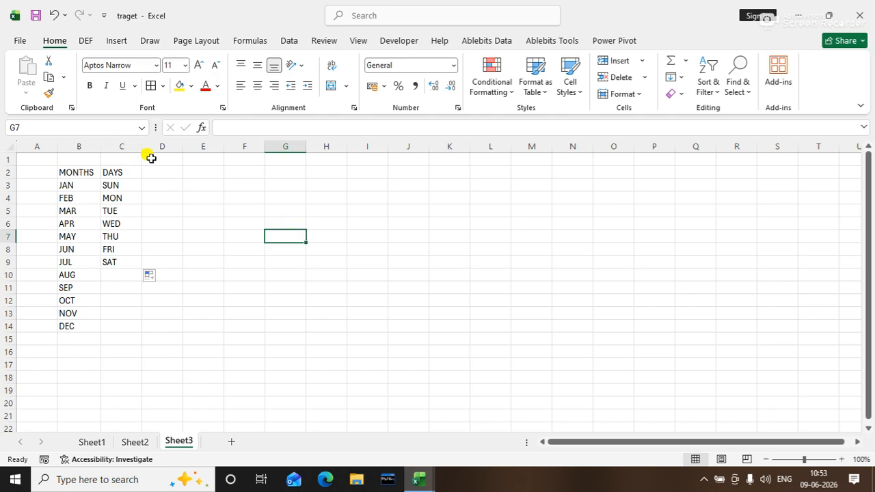
Enter the heading DATE in D2 and the date 1-6-2026 in D3
left_click(169, 172)
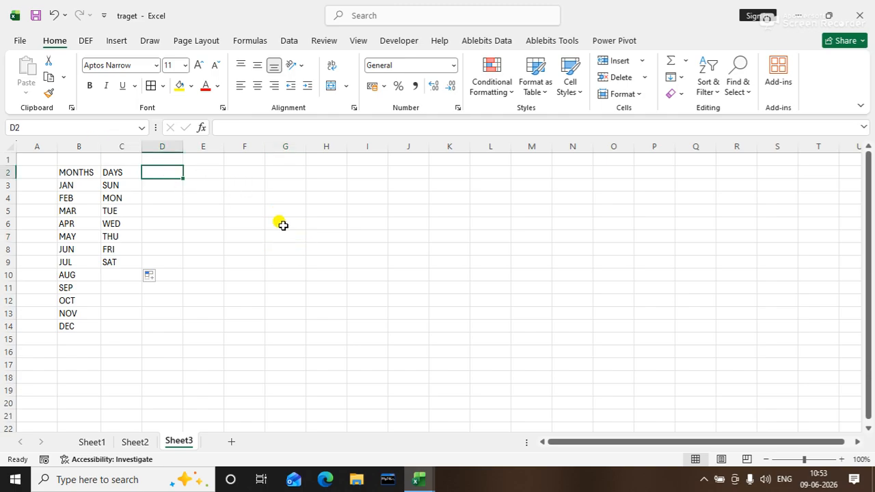
type("DATE")
key("Return")
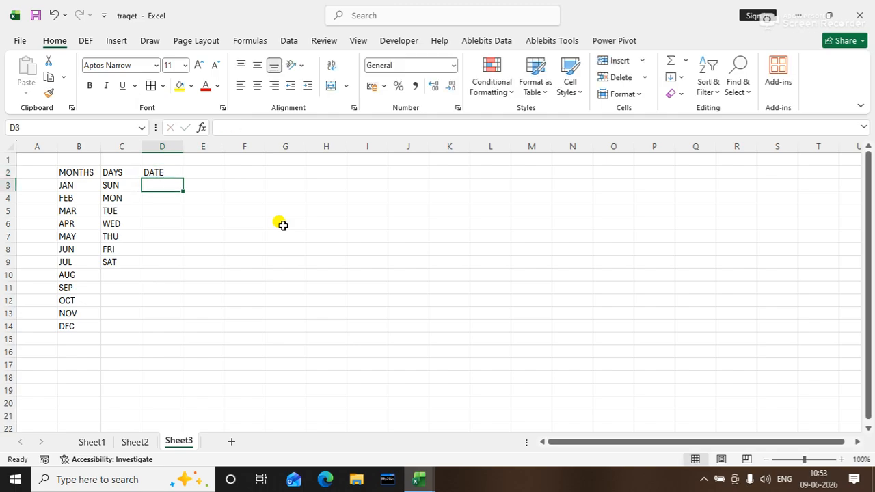
type("1-6-")
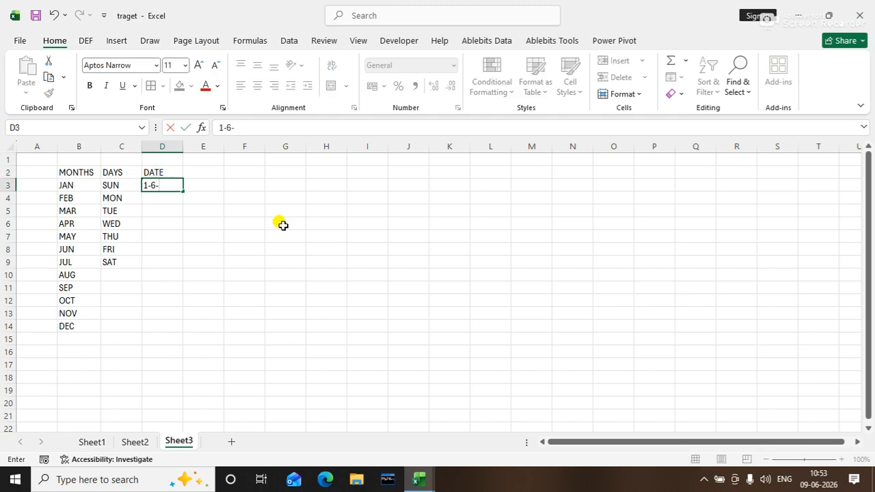
type("2026")
key("Return")
Fill the date series from D3 down to 12-06-2026 in D14
left_click(175, 184)
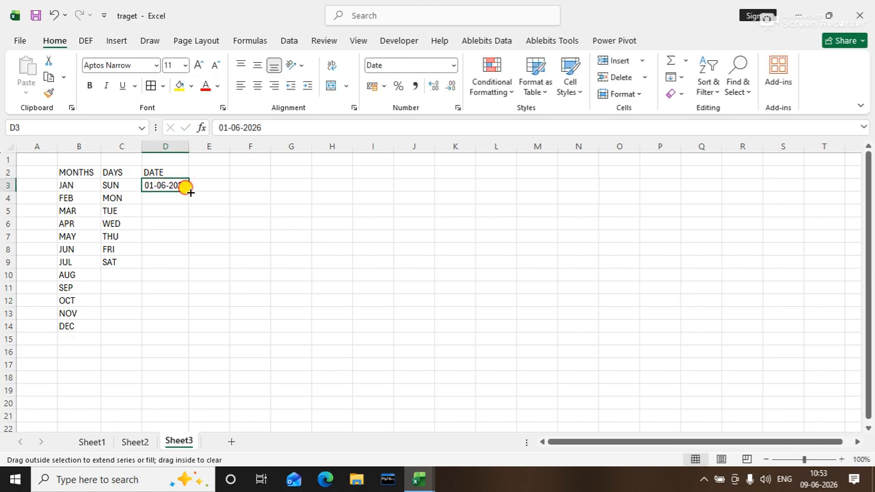
left_click_drag(189, 192, 189, 329)
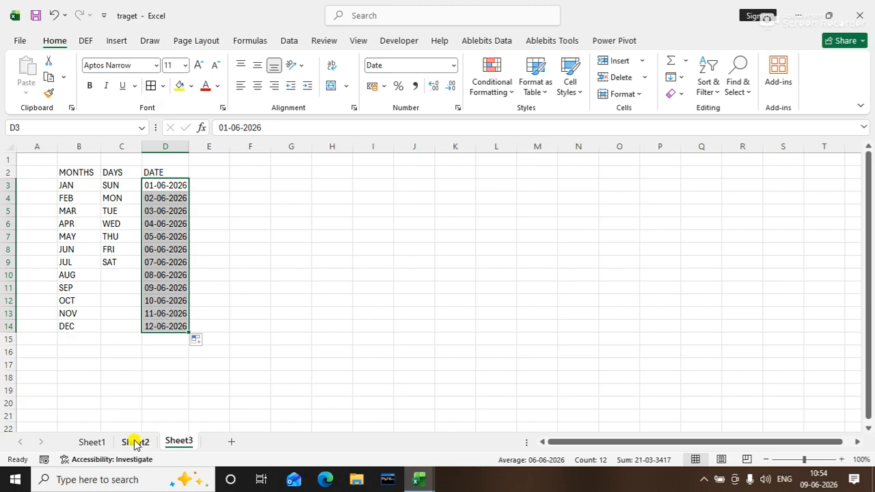
left_click(197, 313)
left_click(170, 186)
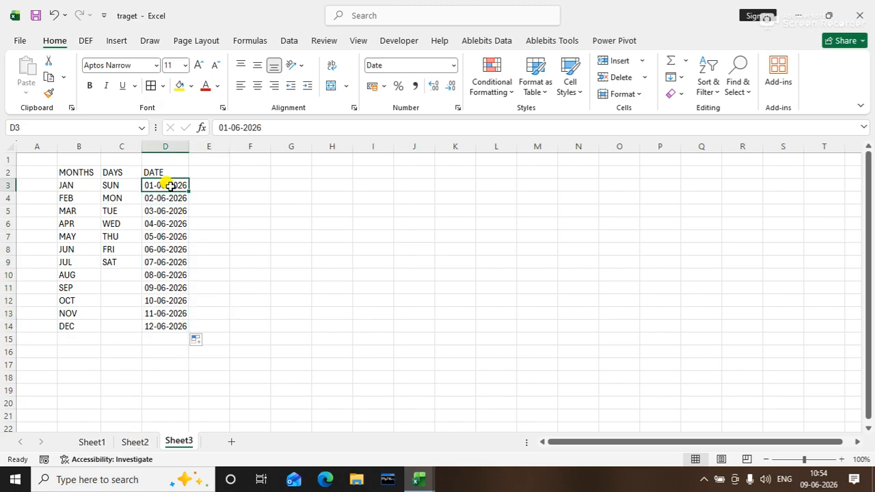
left_click(250, 198)
left_click(179, 186)
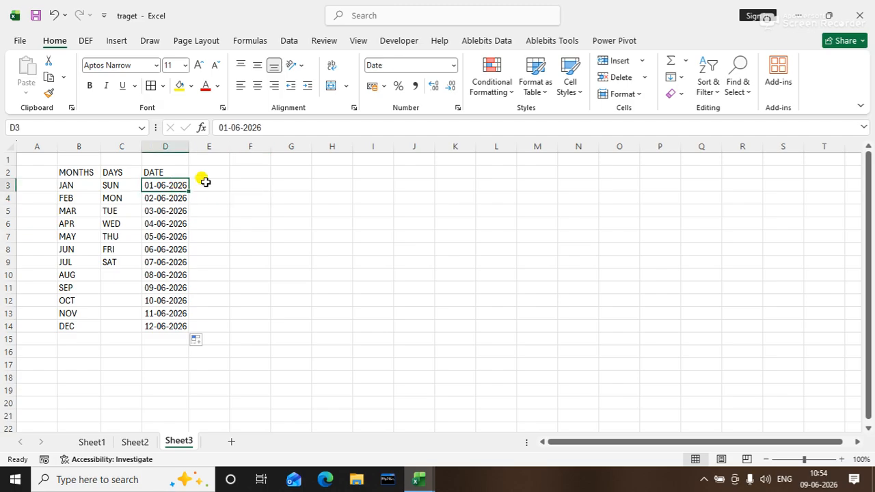
Enter the headings FN, LN and FULLNAME in cells F2, G2 and H2
left_click(250, 175)
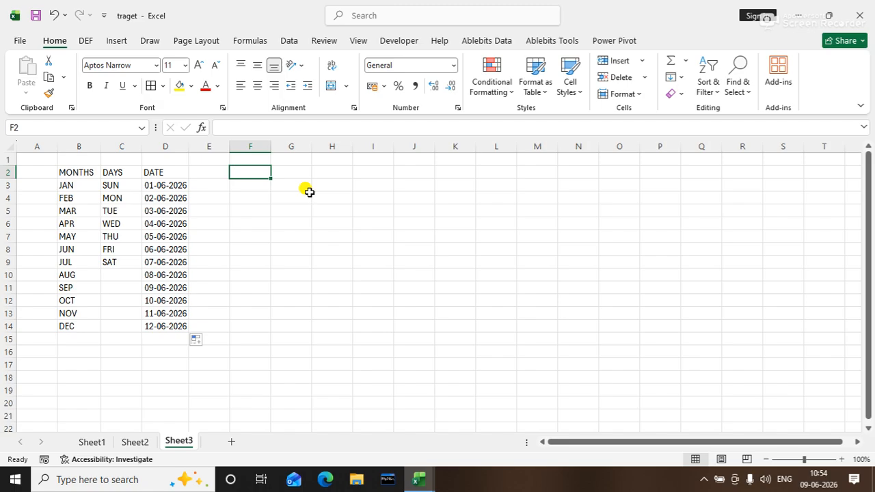
type("F")
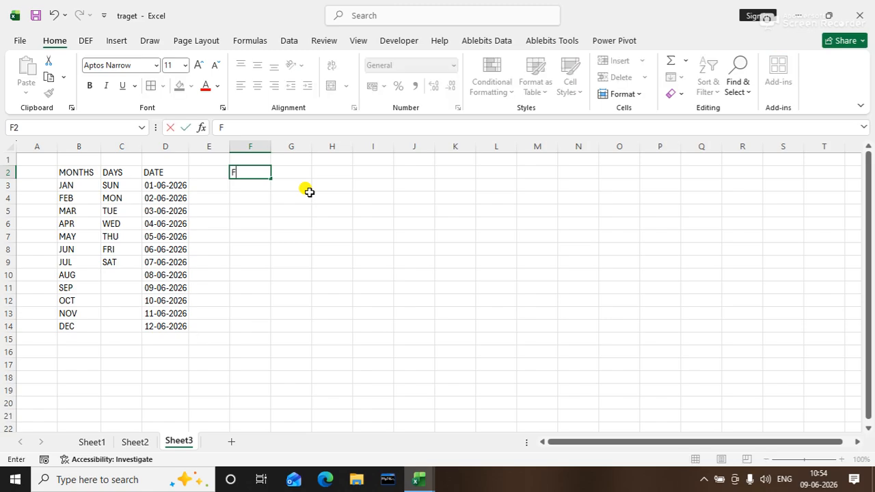
type("N")
key("Tab")
type("LN")
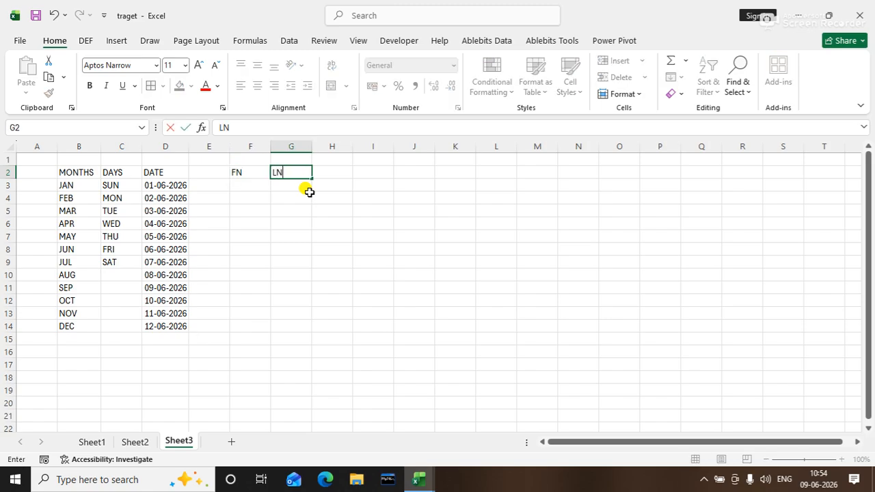
key("Tab")
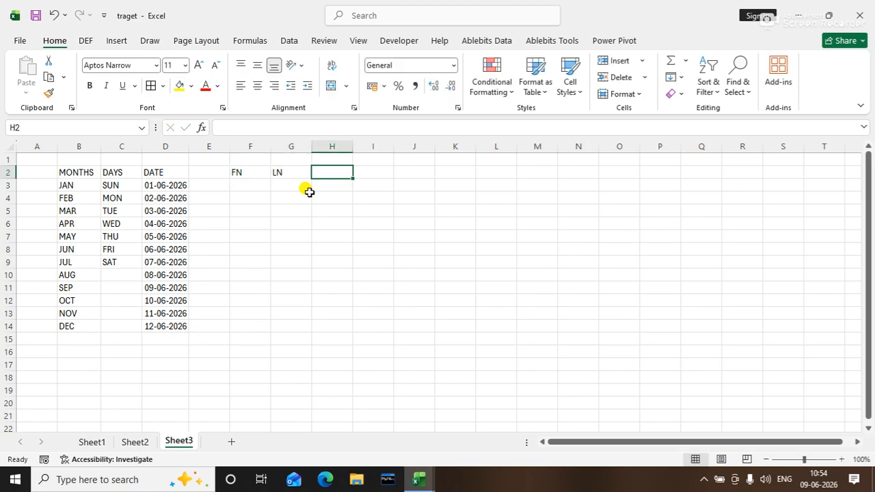
type("FULLNAME")
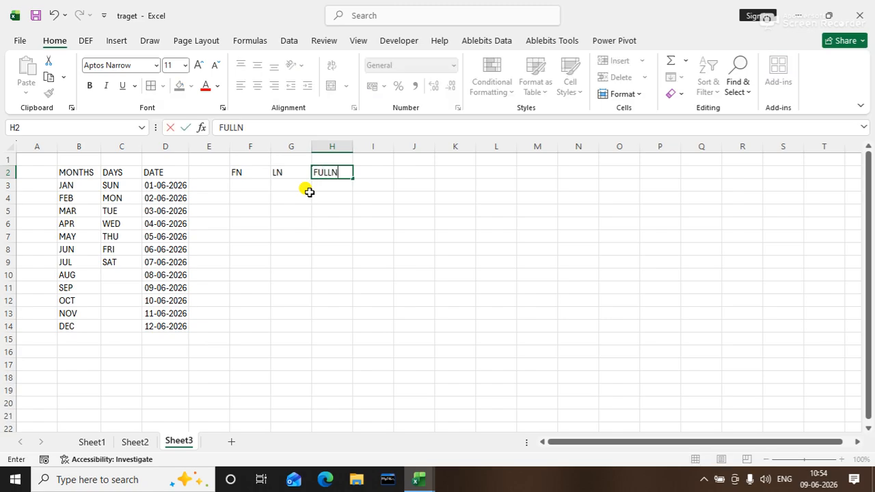
key("Return")
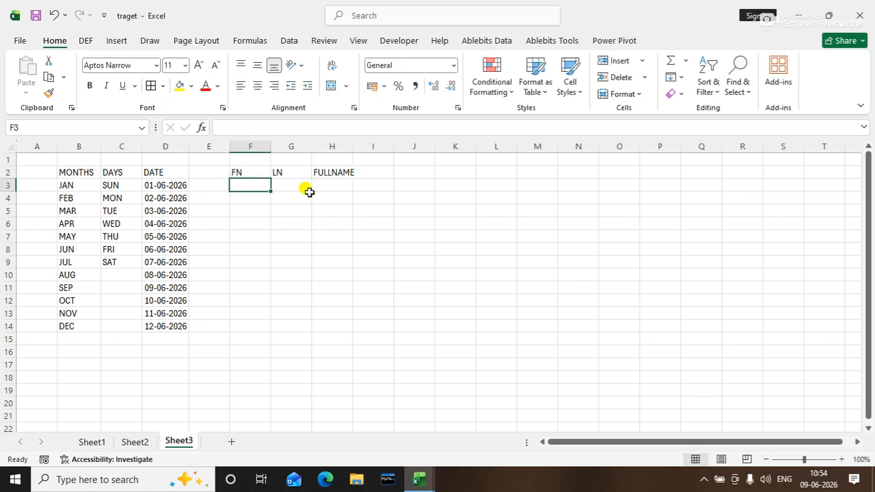
Enter the first and last names of the first two people in F3:G4
type("MA")
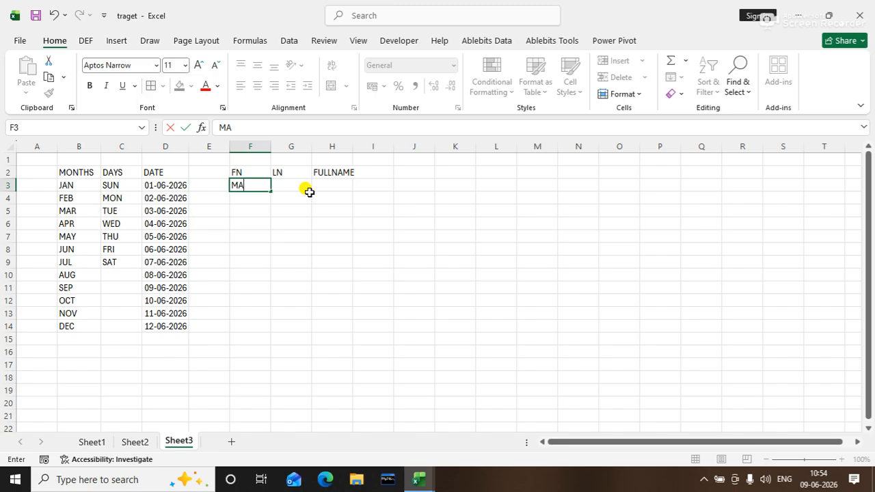
key("BackSpace")
type("UKESH")
key("Tab")
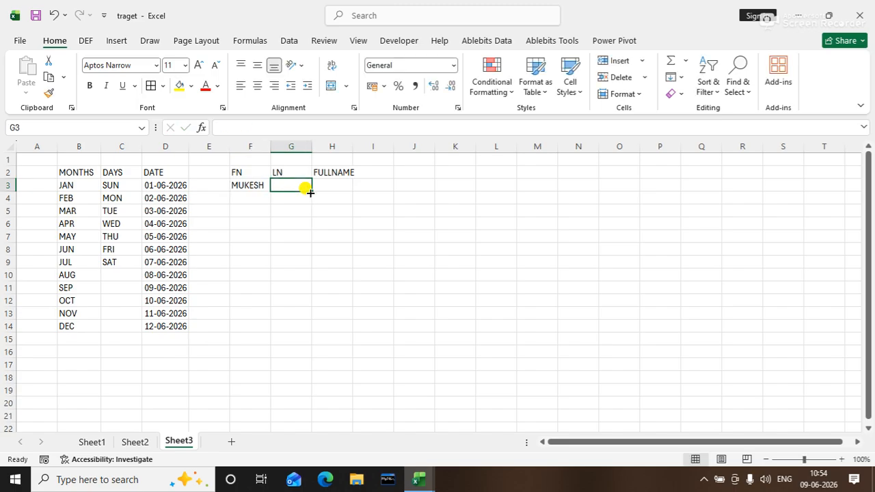
type("KUMAR")
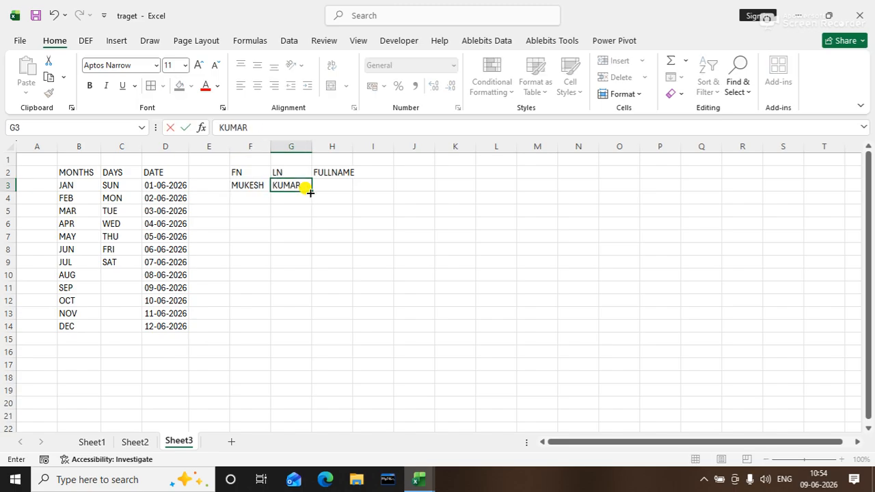
key("Return")
type("ROHIT")
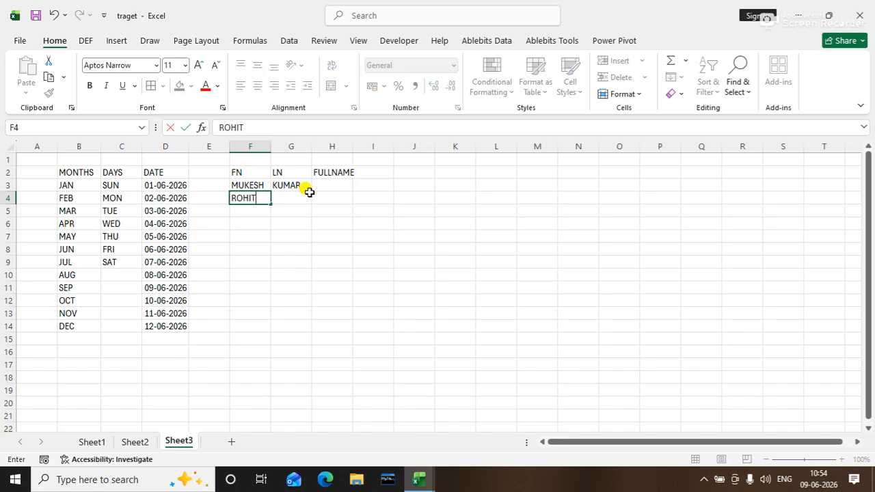
key("Tab")
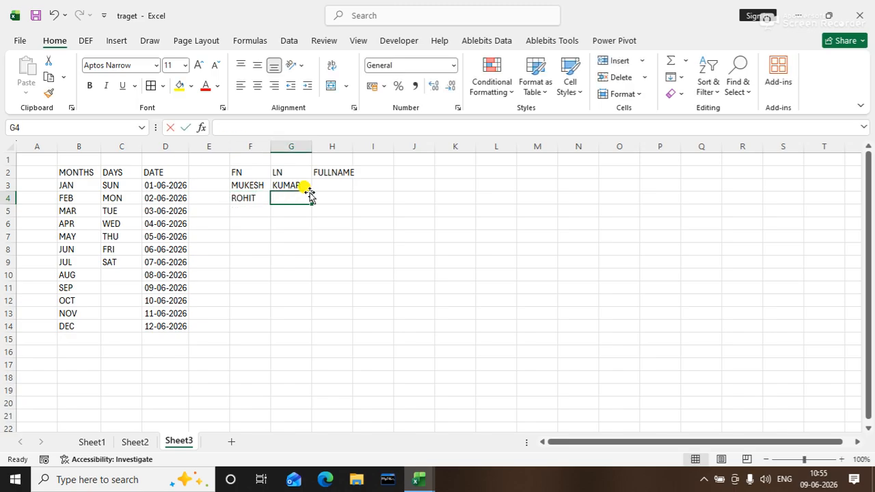
type("RAJ")
key("Return")
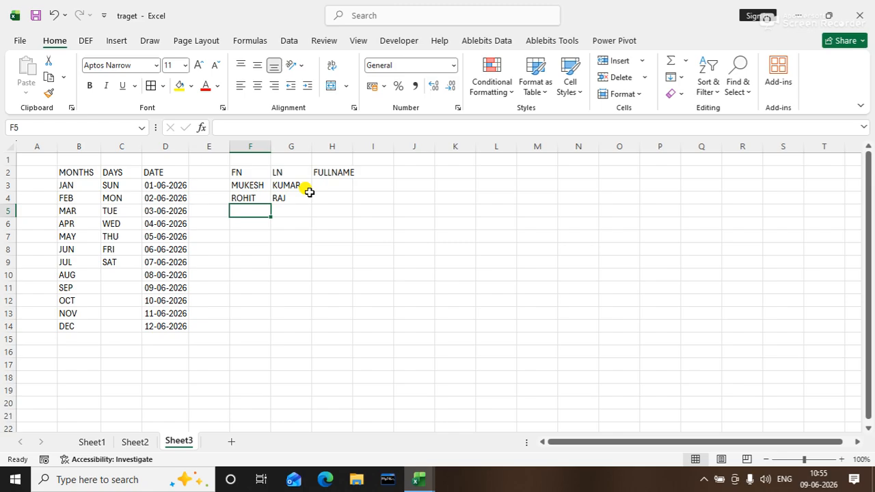
Enter the first and last names of the third and fourth people in F5:G6
type("MOHNA")
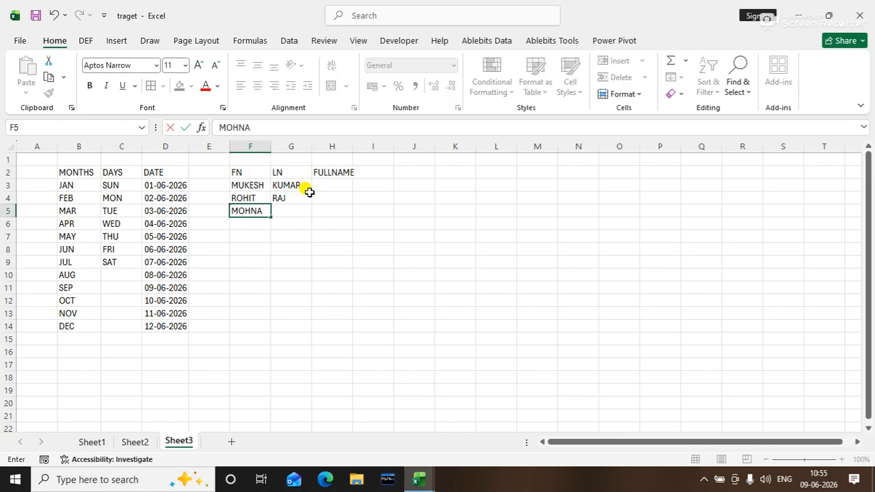
key("BackSpace")
key("BackSpace")
key("BackSpace")
type("HAN")
key("Tab")
type("SINGH")
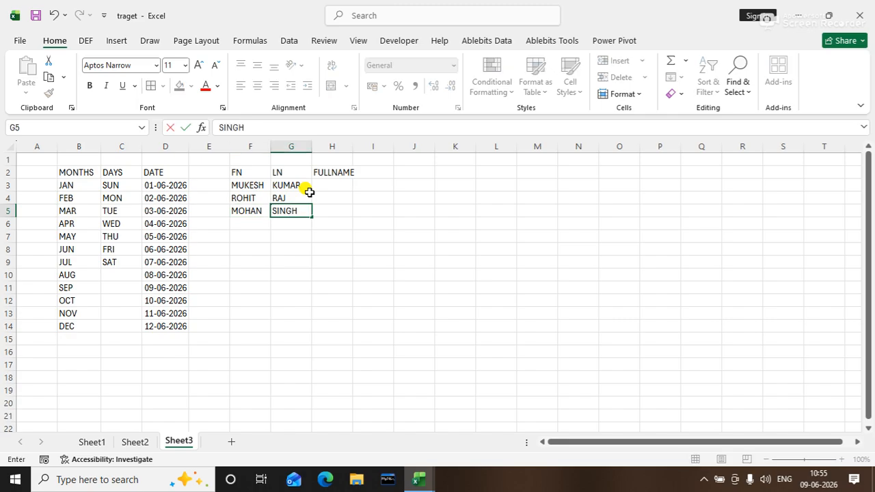
key("Return")
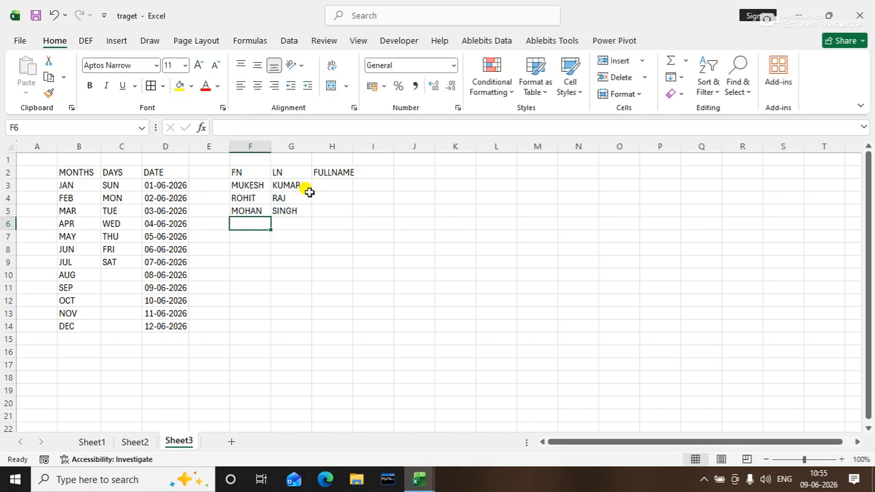
type("RAHUL")
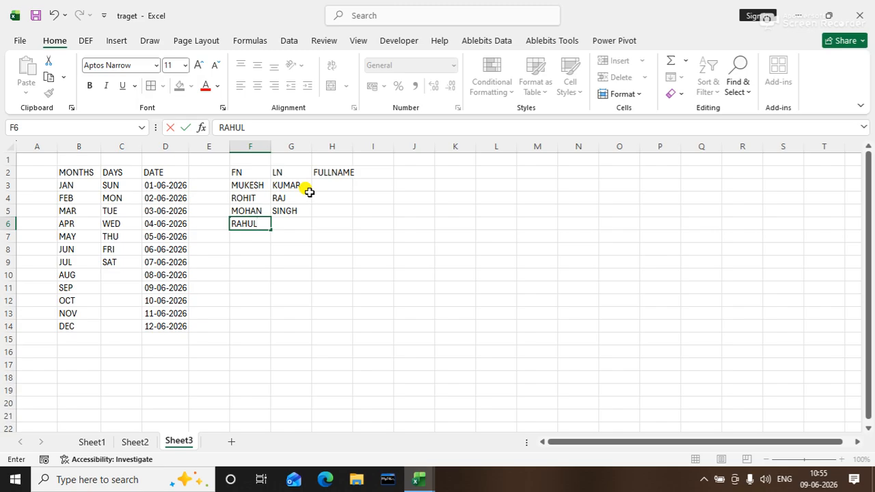
key("Tab")
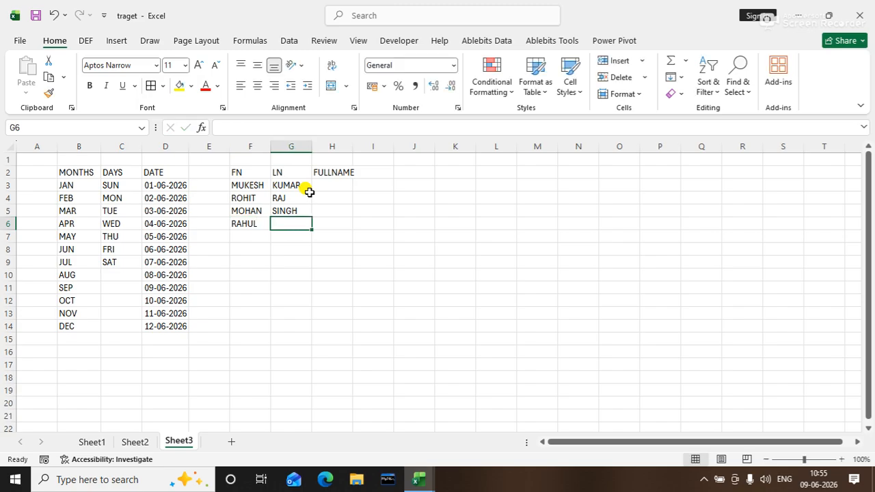
type("KUMAR")
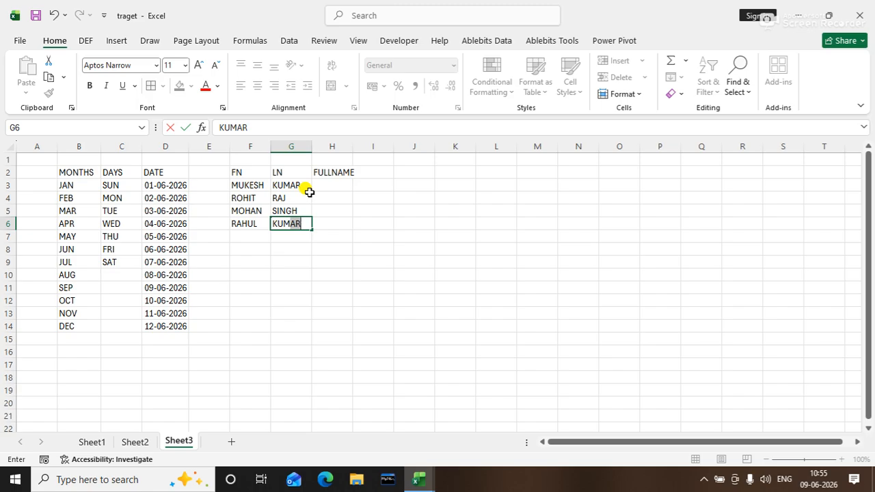
key("Tab")
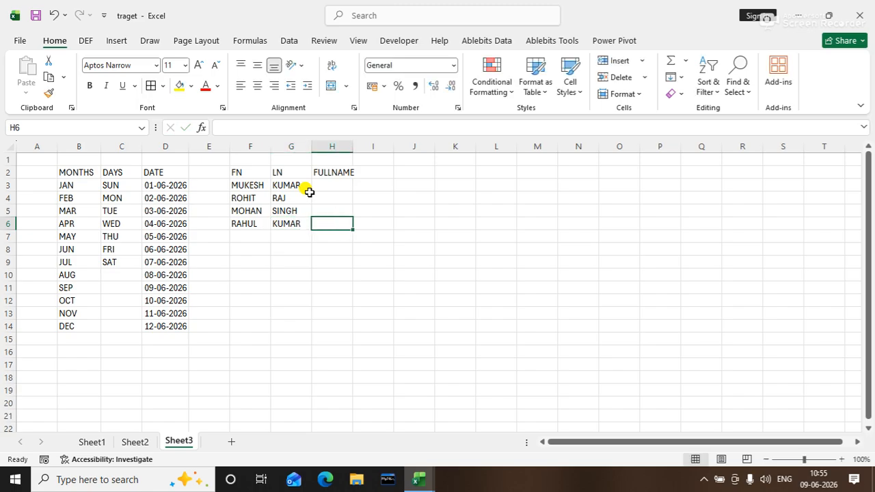
Fit column H to its heading and enter the first person's full name in H3
double_click(352, 146)
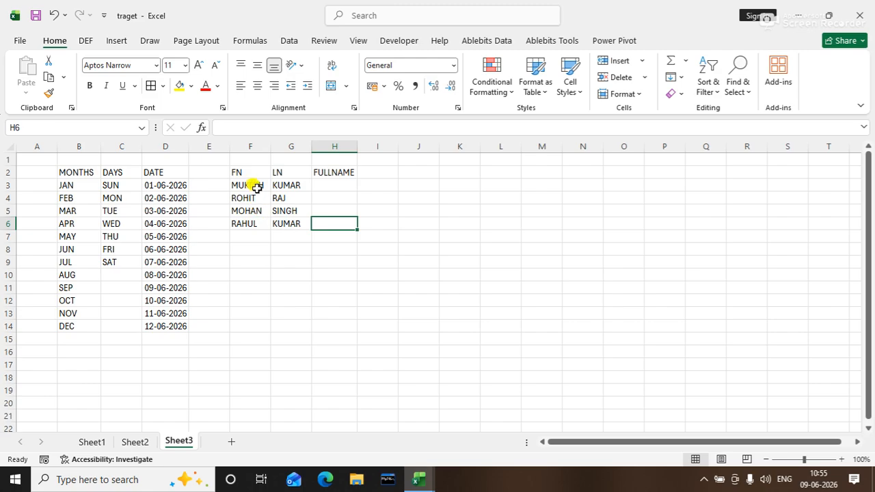
left_click(329, 189)
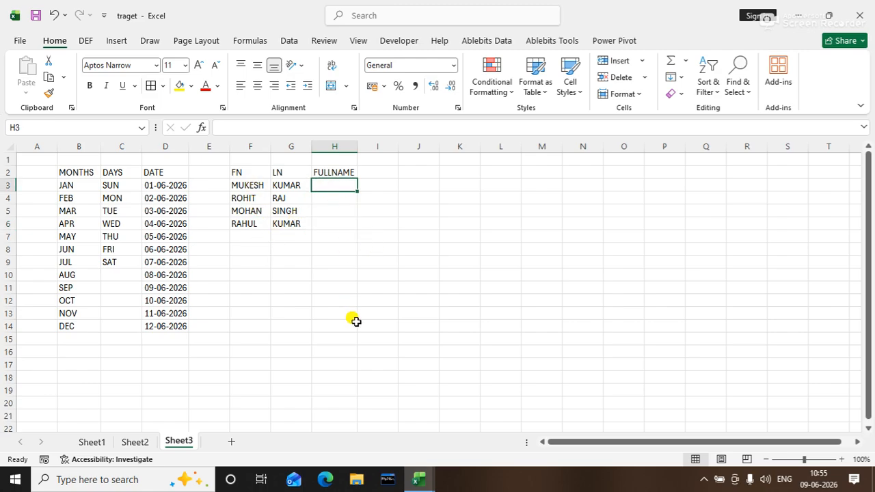
type("MU")
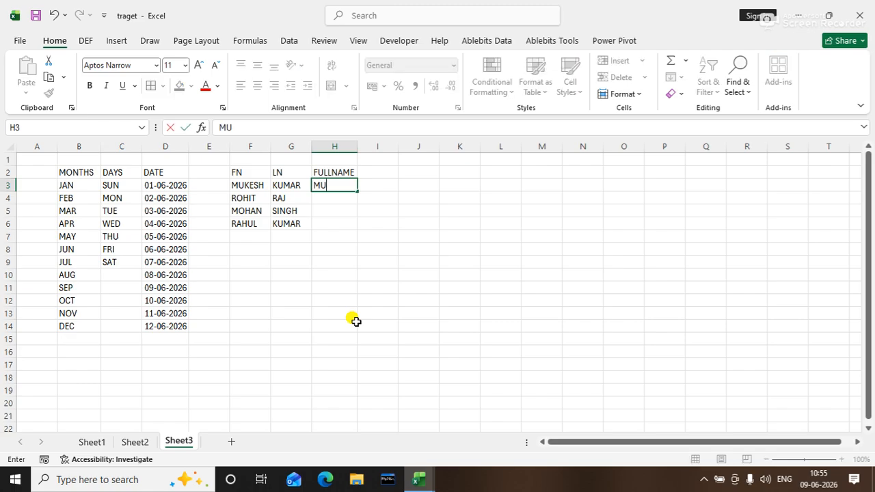
type("KESH KUMAR")
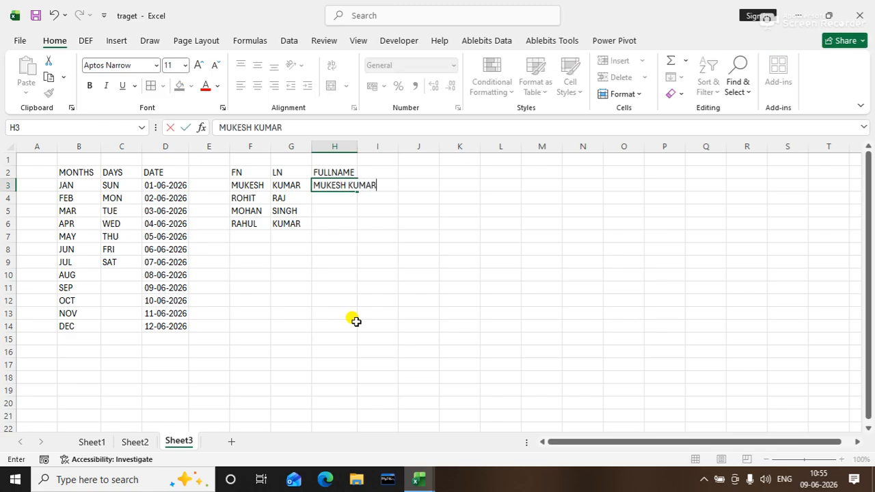
key("Return")
Try to Flash Fill the remaining full names from H4 using the single example in H3
key("ctrl+e")
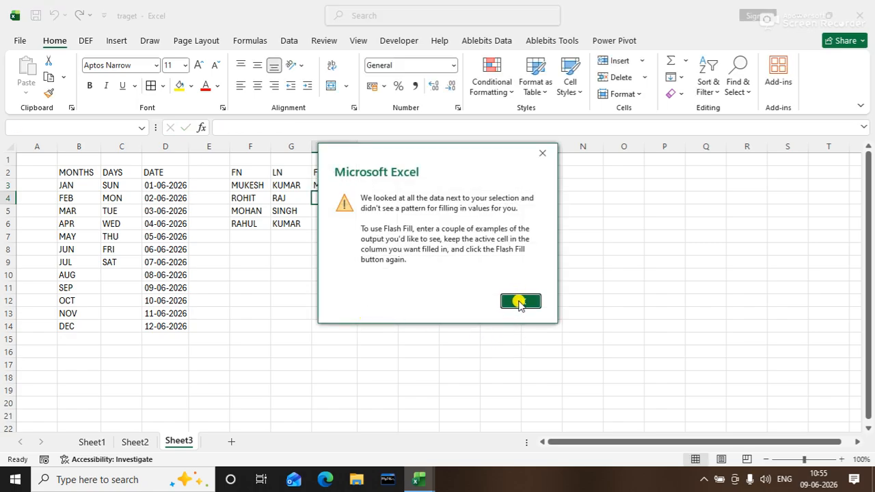
left_click(518, 299)
left_click(380, 299)
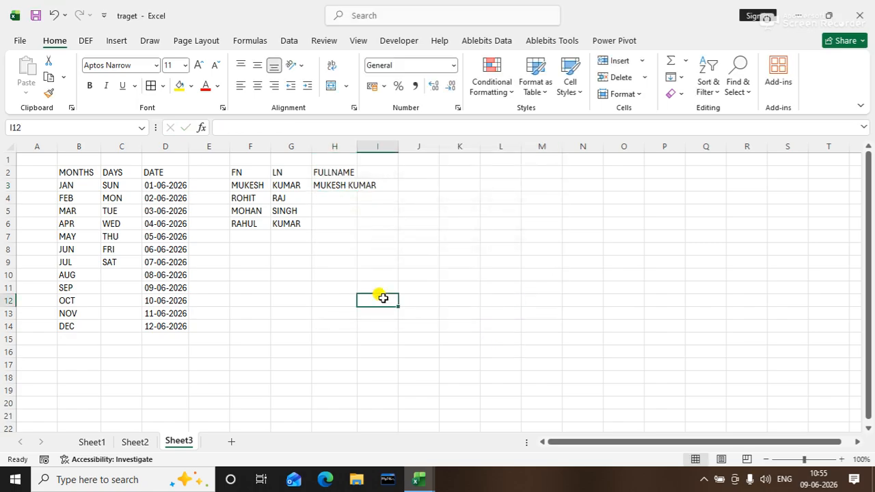
Fit the width of column H to the full name and clear cell H3
double_click(356, 146)
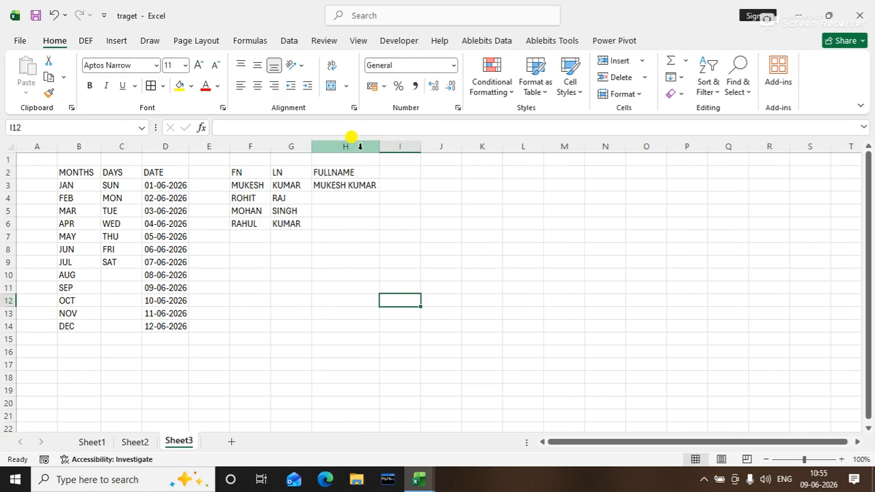
left_click(334, 183)
key("Delete")
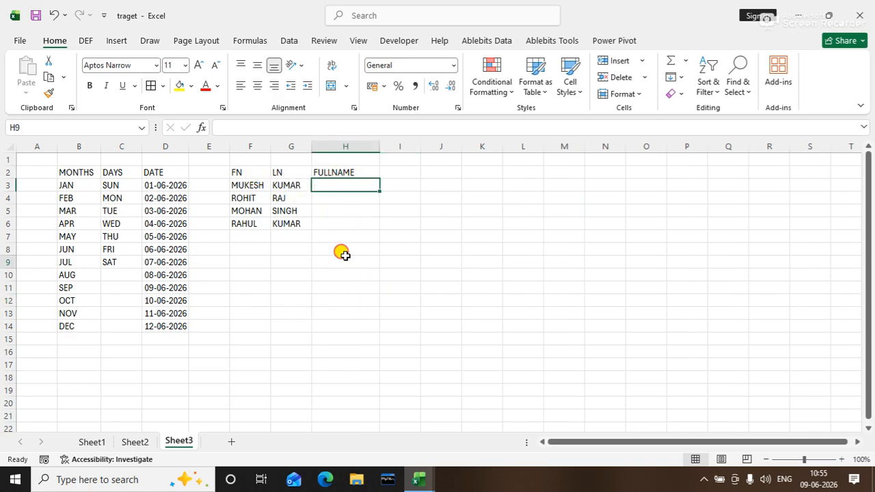
Enter the first person's full name in H3, begin the second in H4 and accept the suggested Flash Fill down to H6
left_click(343, 260)
left_click(334, 184)
type("MU")
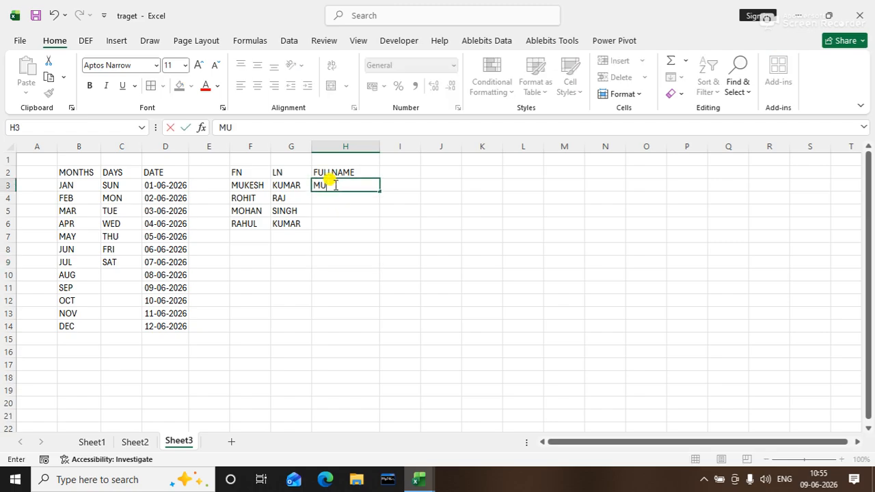
type("KESH KUMAR")
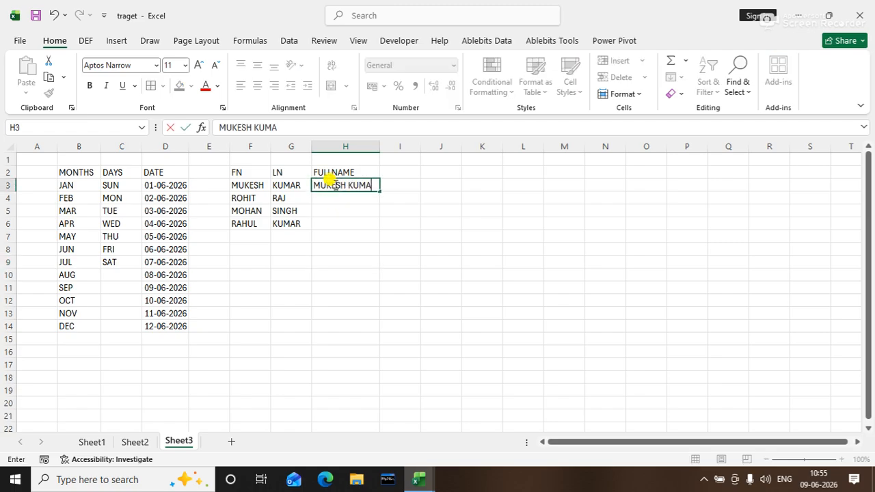
key("Return")
type("ROH")
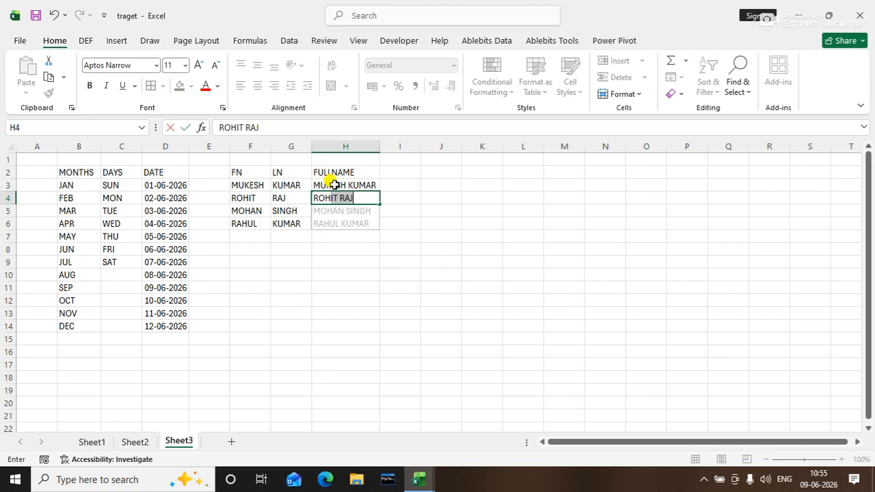
key("Return")
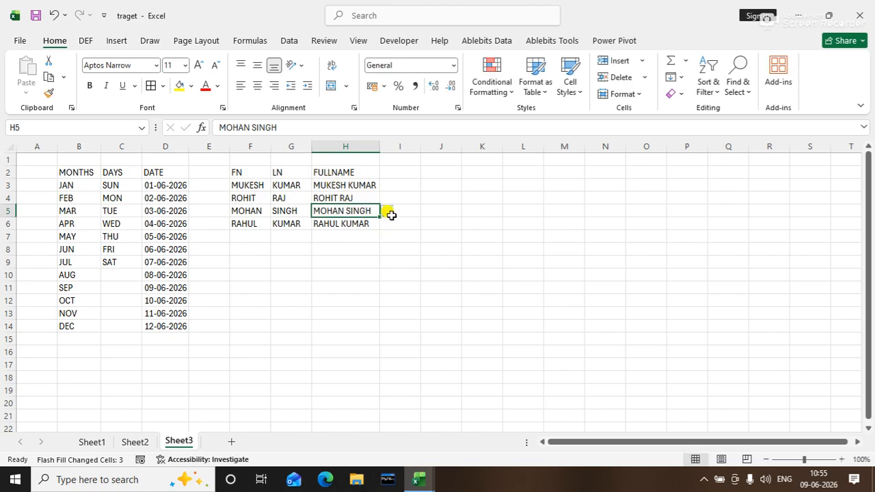
Undo the last Flash Fill and try to Flash Fill the full names from H5 using the two examples above
left_click(333, 182)
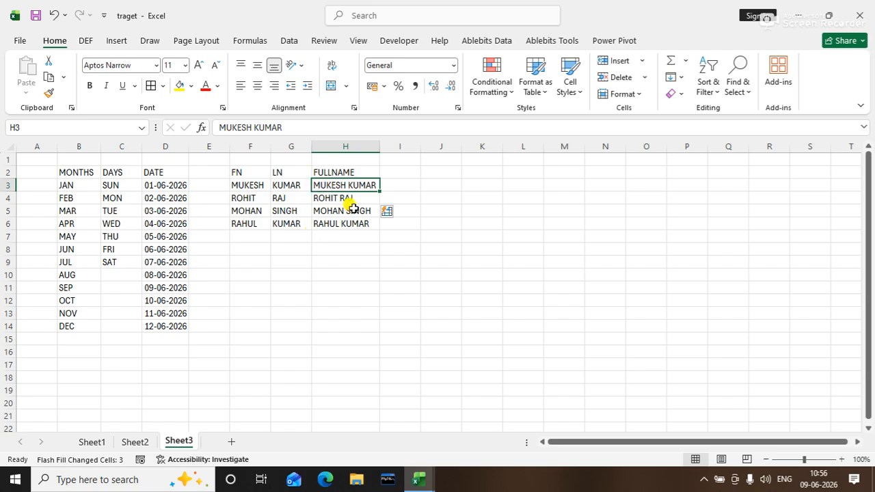
key("ctrl+z")
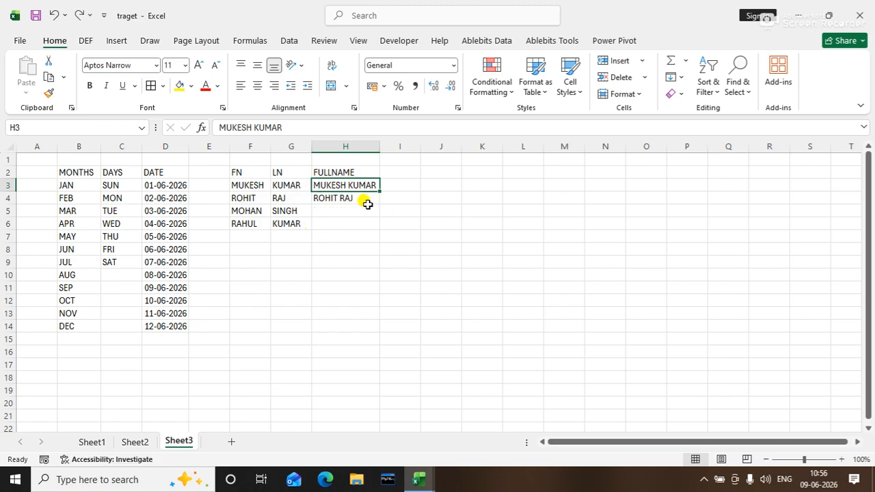
left_click(341, 200)
left_click(340, 209)
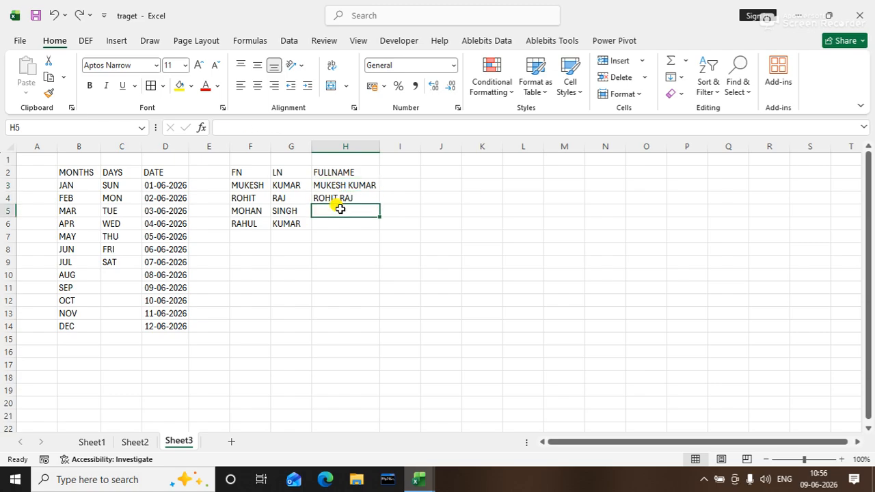
key("ctrl+e")
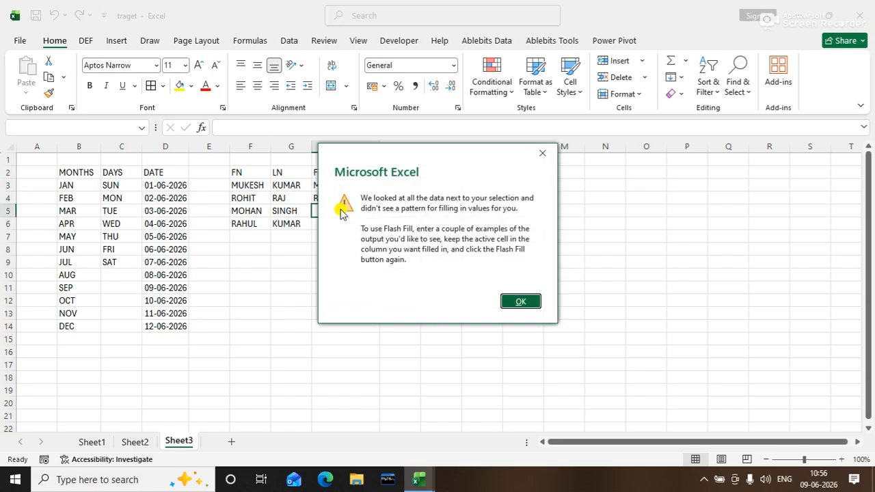
left_click(516, 299)
Re-enter the second person's full name in H4, enter the third in H5, and try to Flash Fill H6 from them
left_click(321, 197)
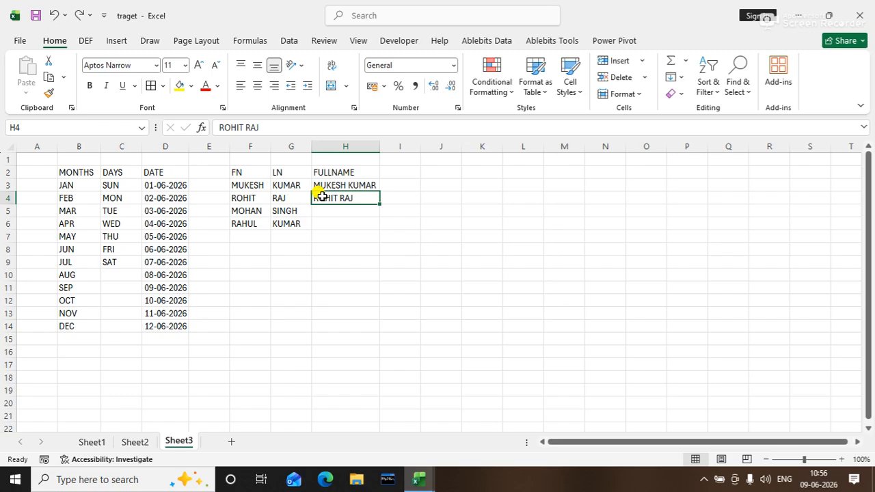
key("Delete")
type("RO")
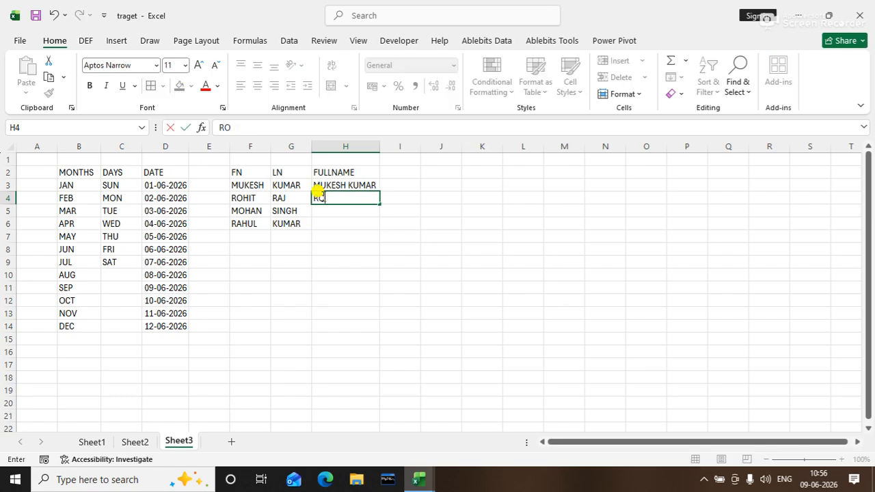
type("HIT RAJ")
key("Return")
type("MOH")
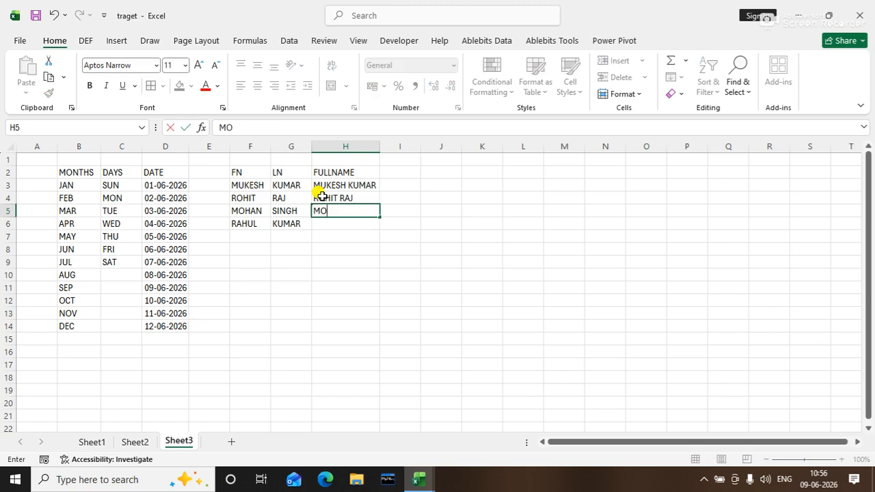
key("BackSpace")
key("BackSpace")
type("OHAN SING")
key("Return")
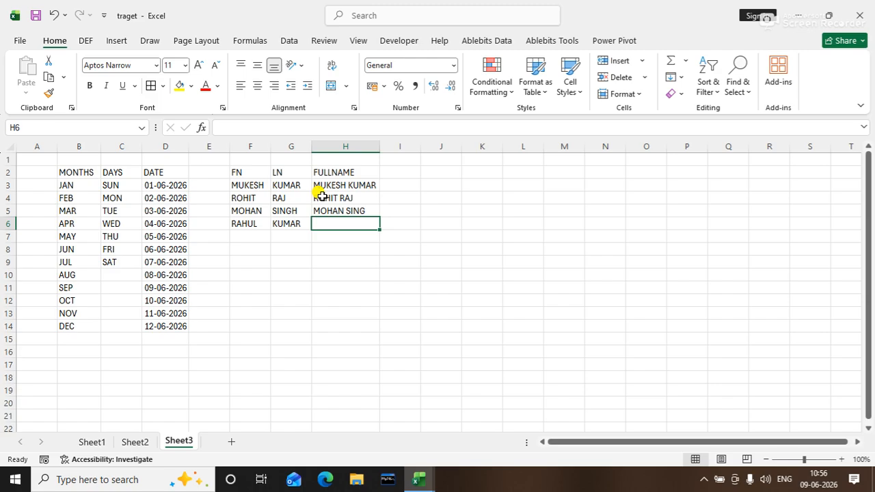
key("ctrl+e")
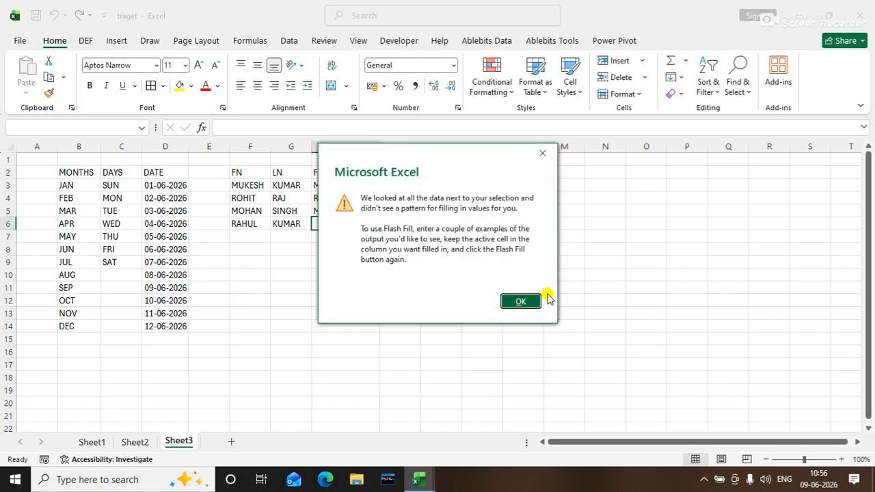
left_click(514, 299)
Clear all the full names from H3:H5, leaving only the FULLNAME heading in the column
left_click(421, 277)
left_click_drag(350, 196, 354, 210)
key("Delete")
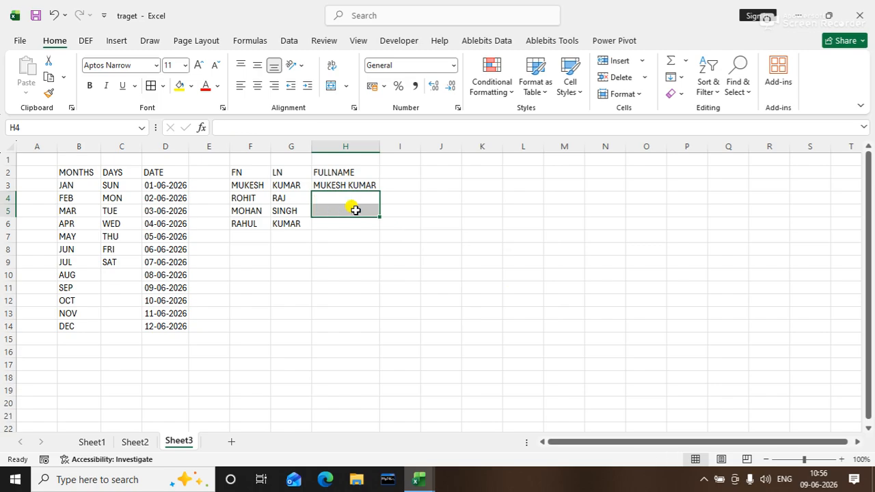
left_click(329, 185)
key("Delete")
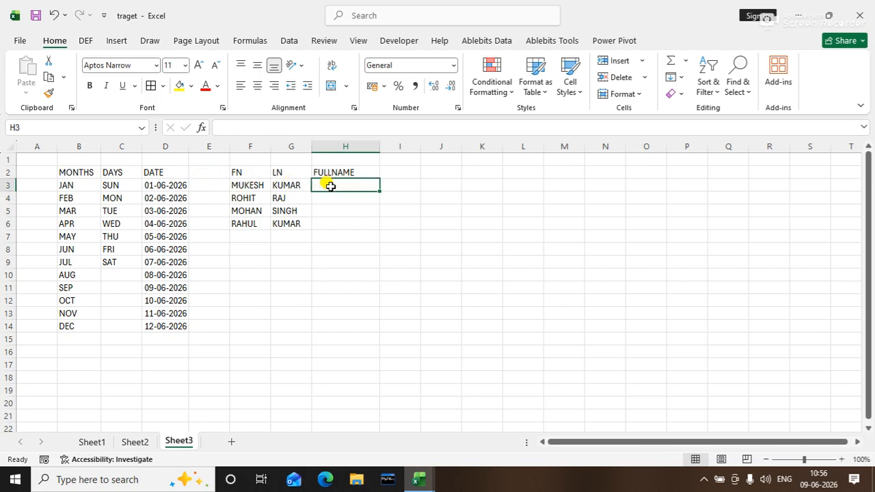
Try converting the name list F2:H6 into a table without the headers option, and undo the conversion
left_click(241, 176)
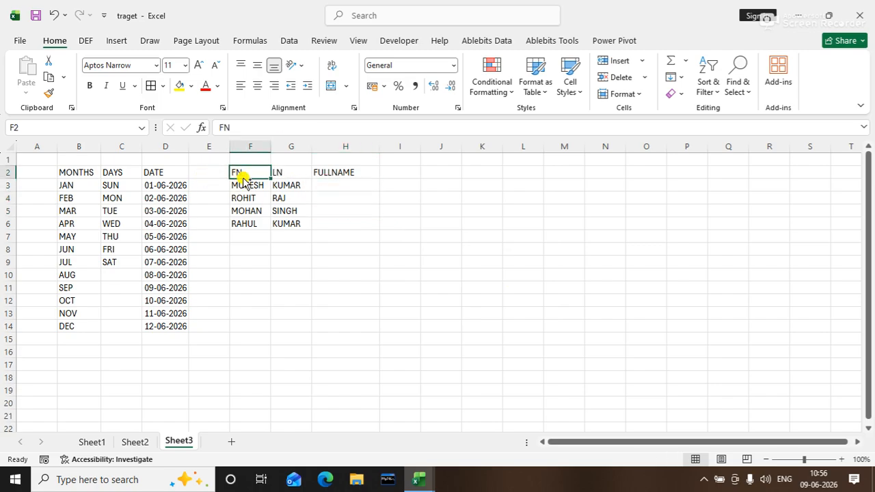
key("ctrl+t")
key("Return")
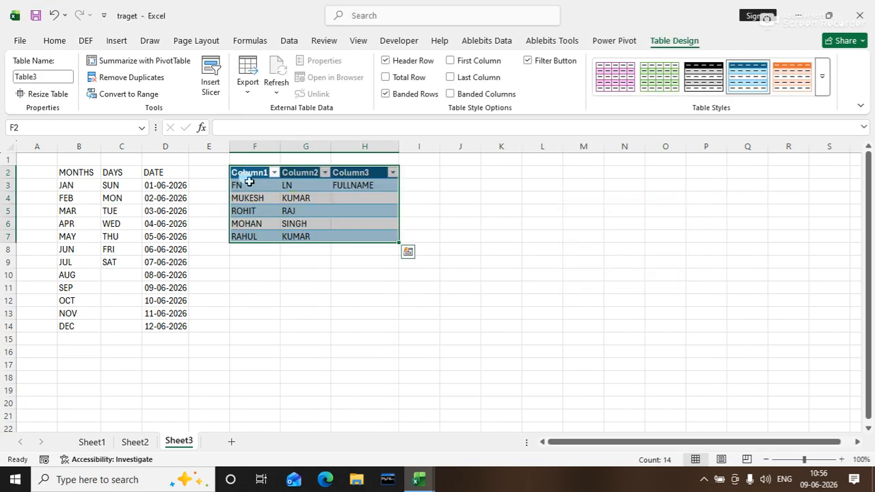
key("ctrl+z")
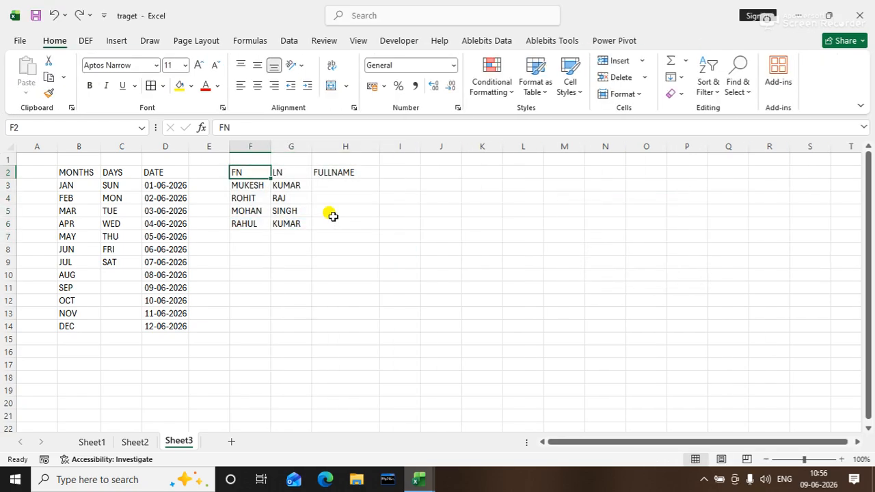
key("Delete")
key("ctrl+z")
Convert the name list F2:H6 into a table whose first row is used as headers
key("ctrl+t")
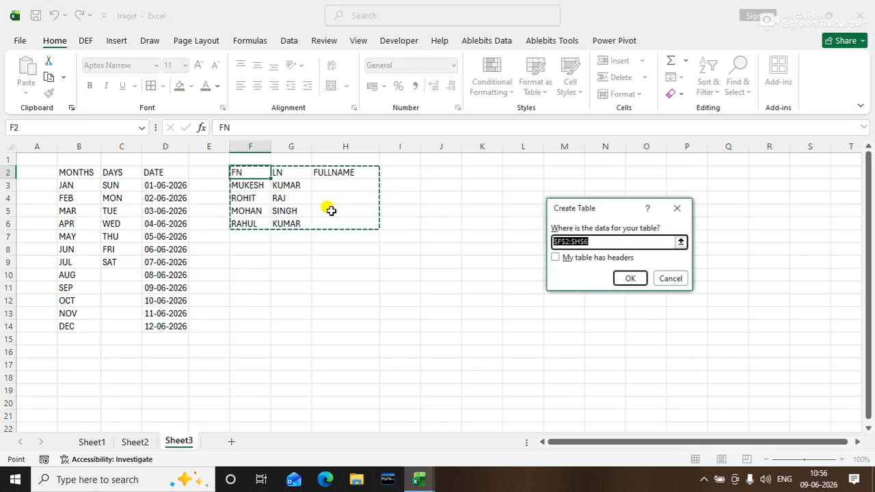
left_click(569, 259)
left_click(630, 278)
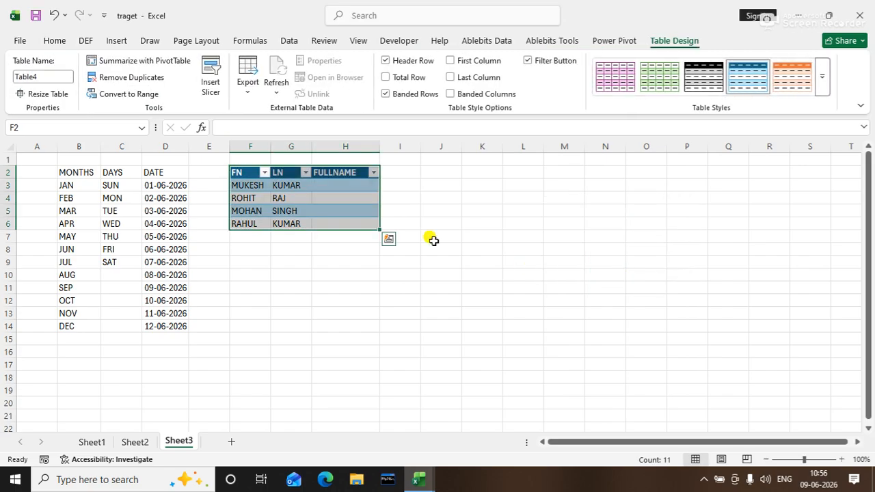
Enter the first person's full name in H3 of the table and Flash Fill the remaining full names from H4
left_click(343, 188)
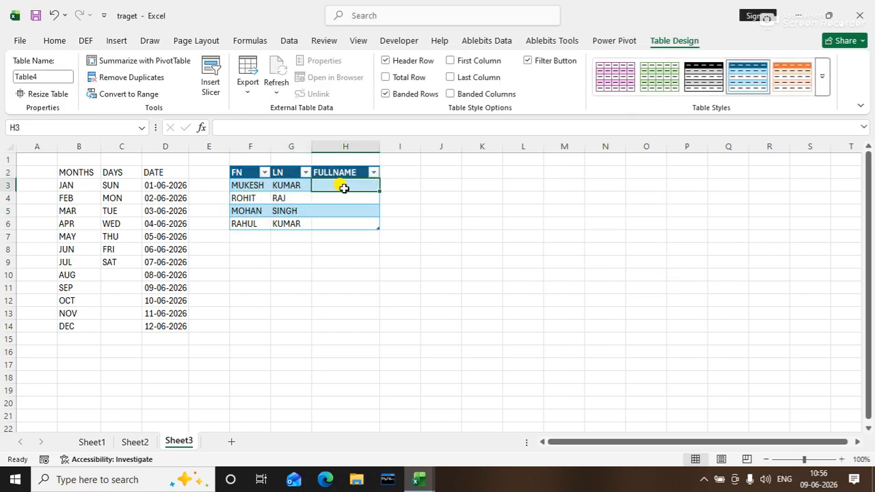
type("MUKE")
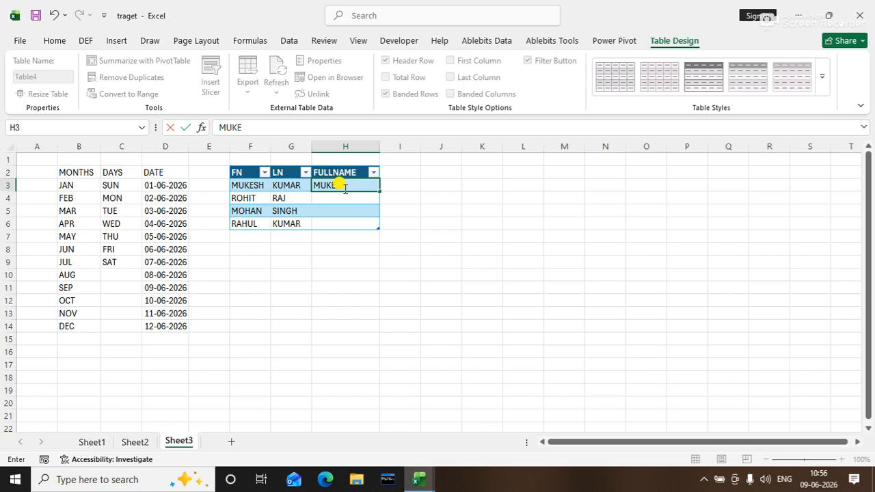
type("SH KUMAR")
key("Return")
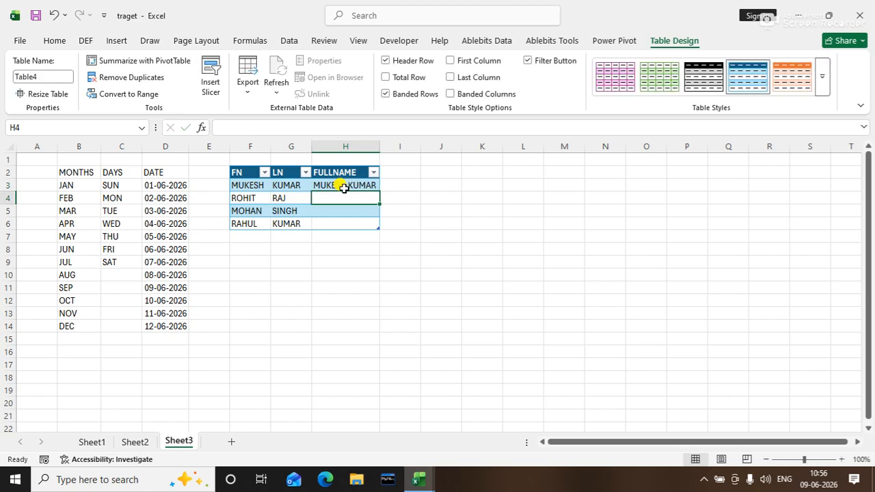
key("ctrl+e")
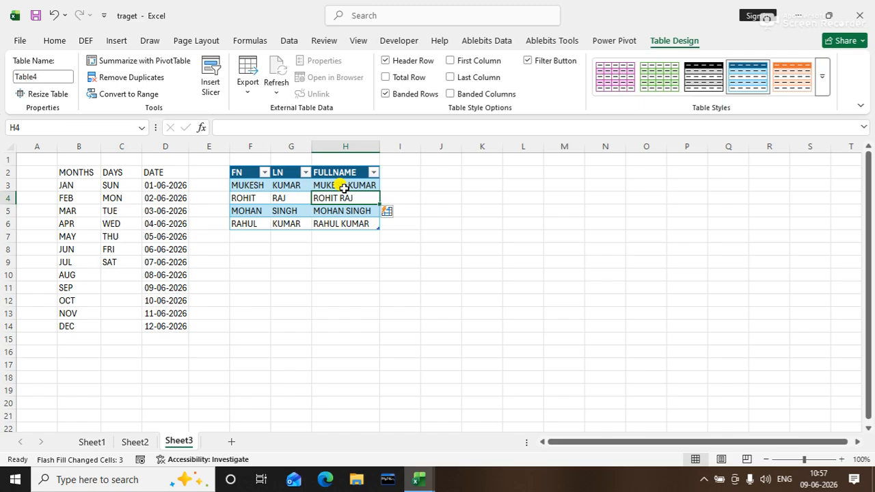
left_click(361, 323)
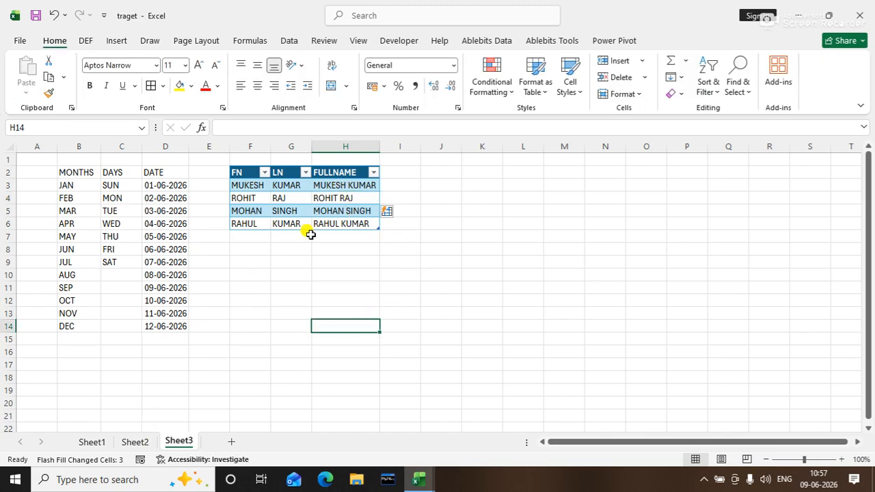
Mark the "fill" topic in B14 of Sheet1's topic list with yellow background colour
left_click(124, 444)
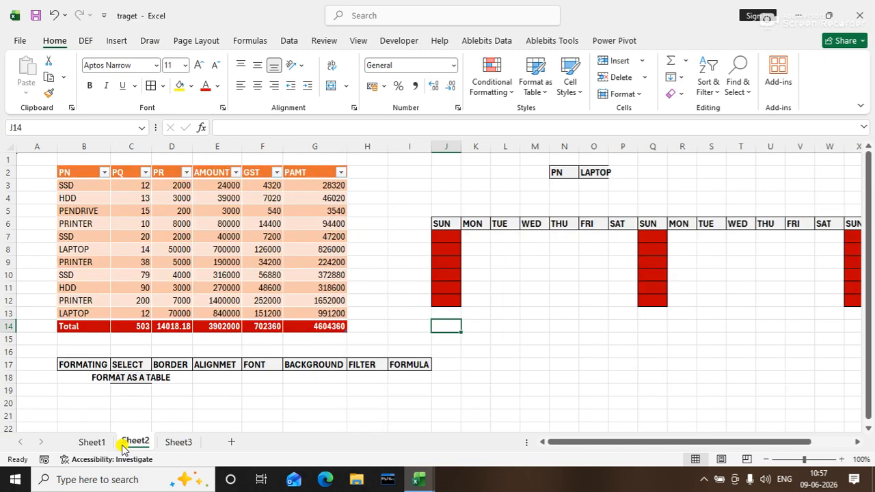
left_click(91, 442)
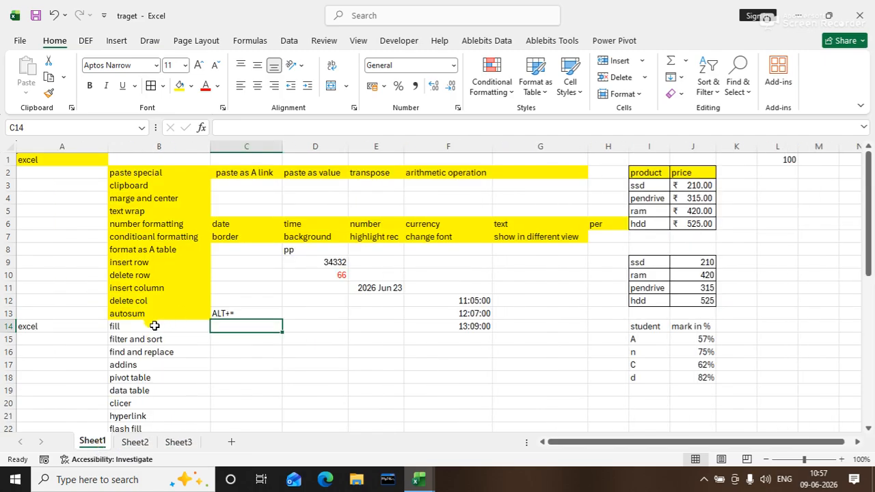
left_click(154, 326)
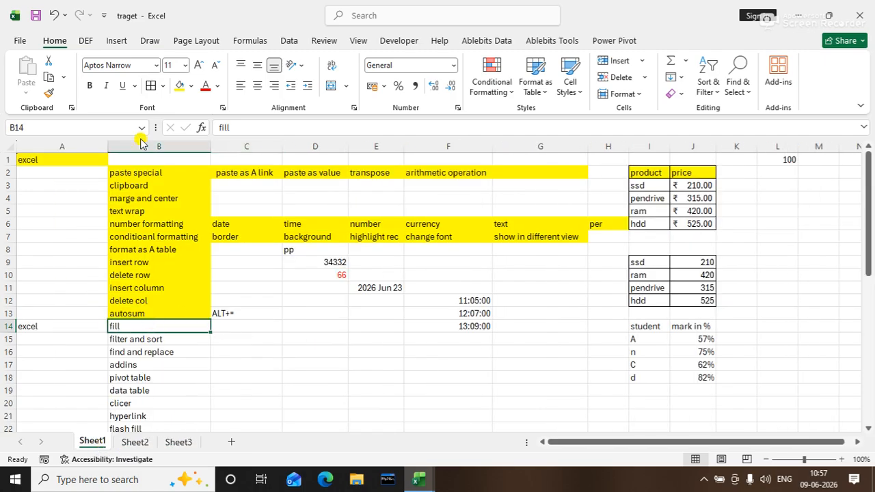
left_click(258, 348)
left_click(173, 339)
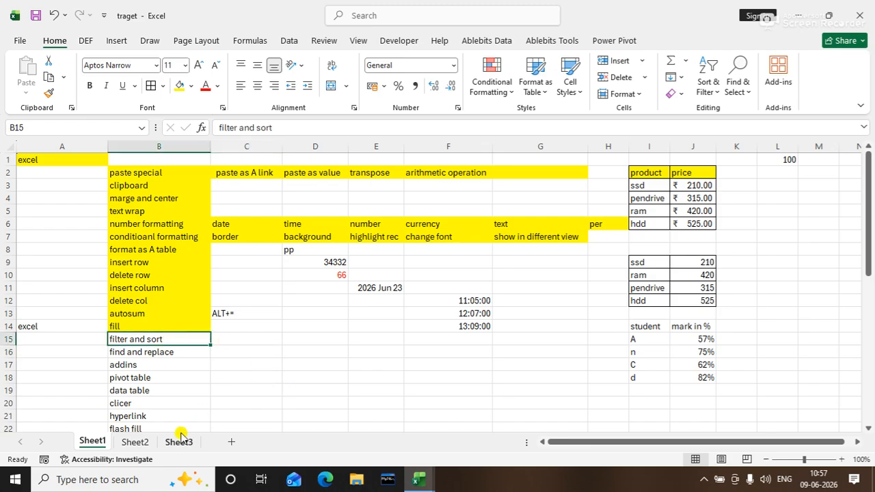
Apply a custom sort to Sheet2's product table by PQ, on cell values, from smallest to largest
left_click(140, 441)
left_click(363, 337)
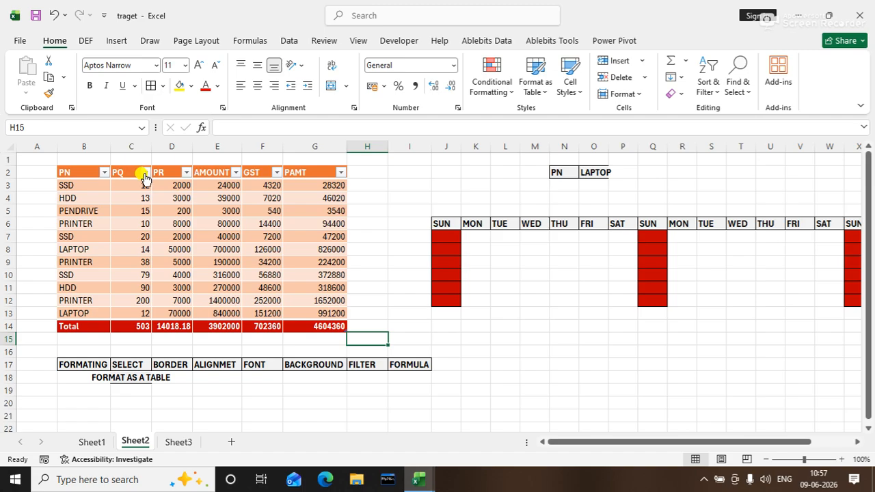
left_click(144, 173)
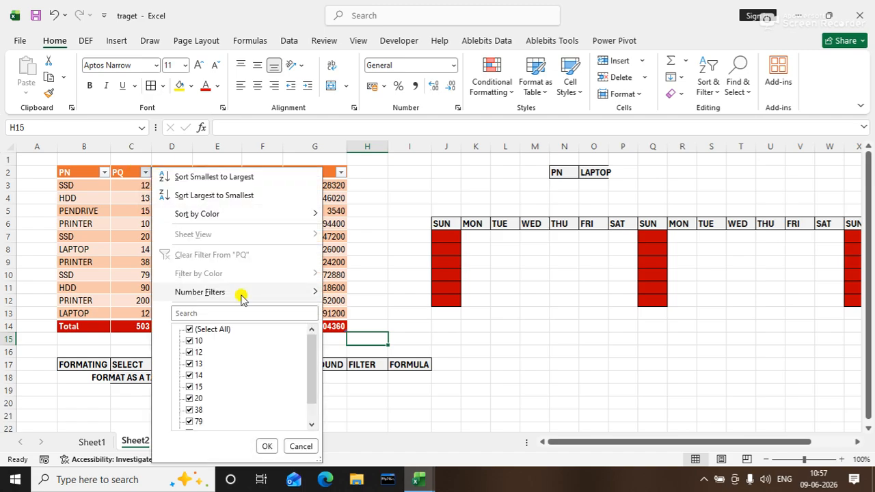
mouse_move(240, 219)
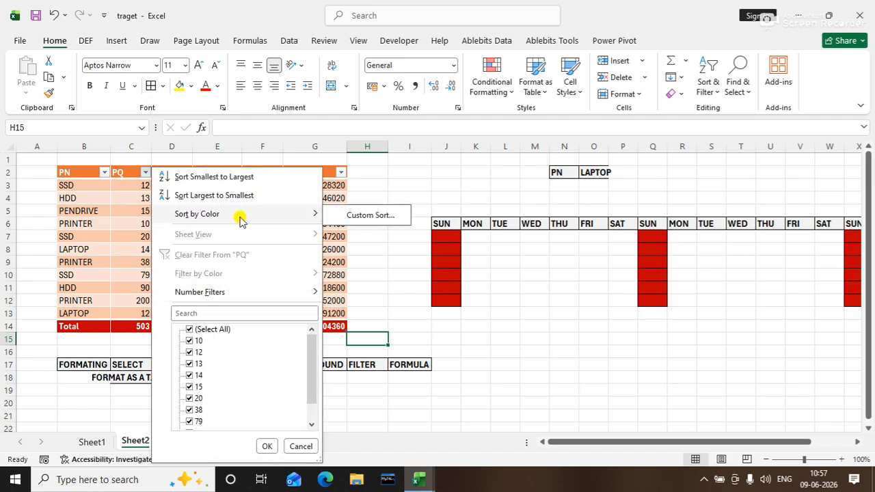
left_click(367, 216)
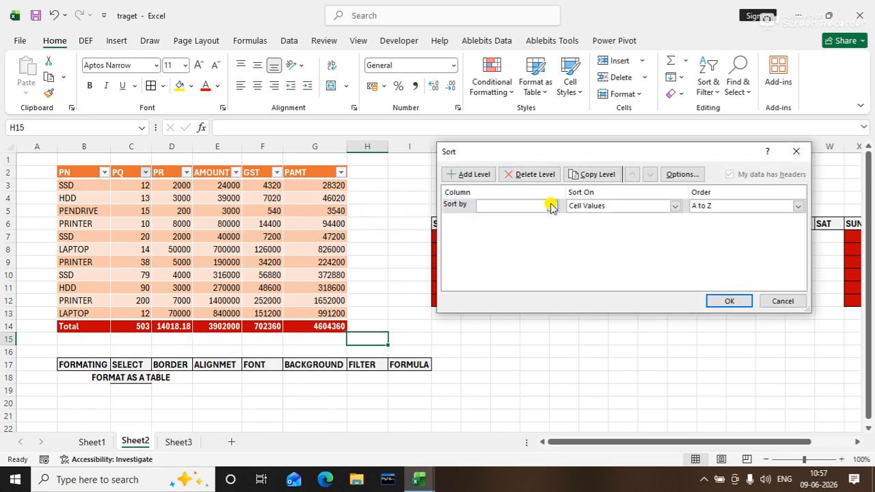
left_click(551, 206)
left_click(480, 226)
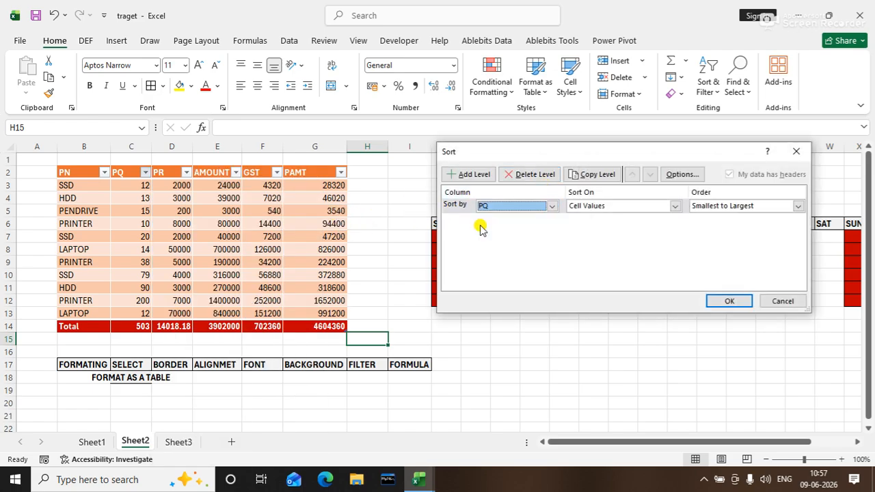
left_click(624, 207)
left_click(598, 218)
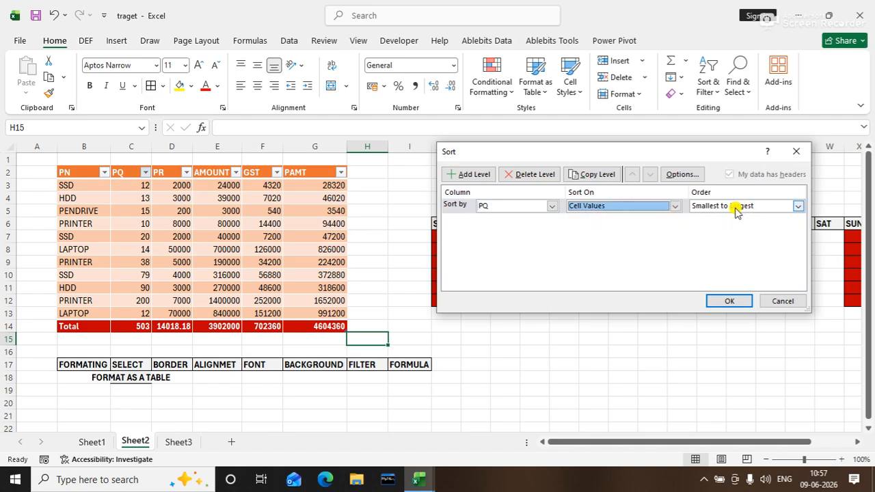
left_click(729, 301)
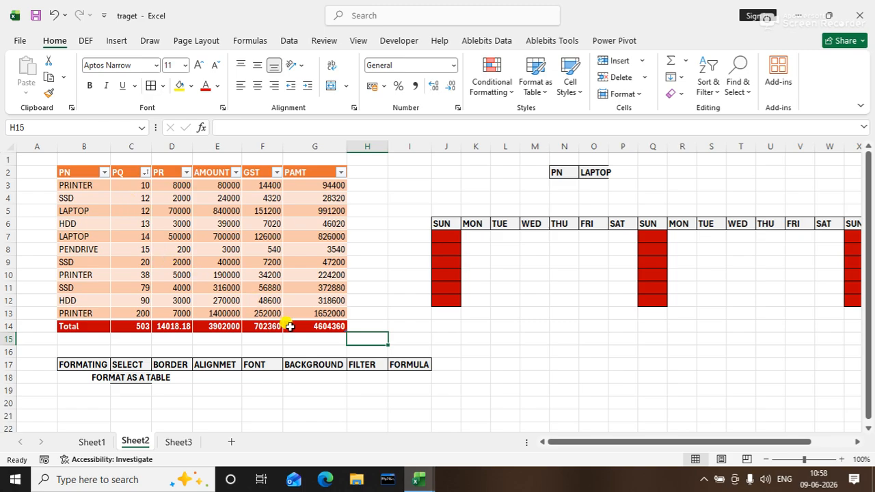
Widen column I and enter the product names PENDRIVE, HDD, SSD, LAPTOP and PRINTER down cells I2:I6
left_click(488, 337)
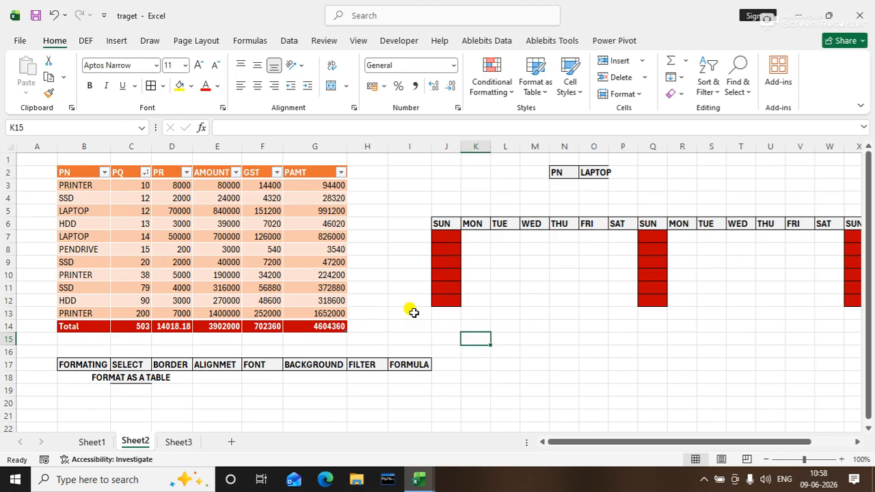
left_click_drag(427, 142, 455, 145)
left_click(414, 172)
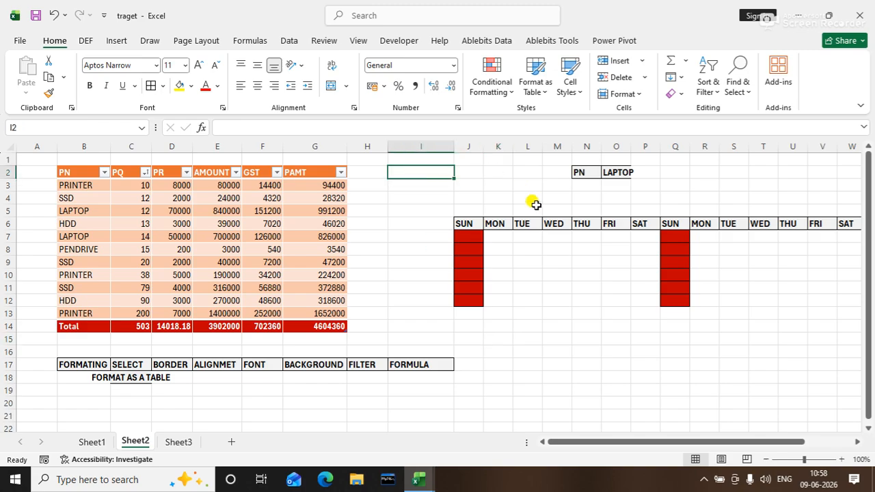
type("P")
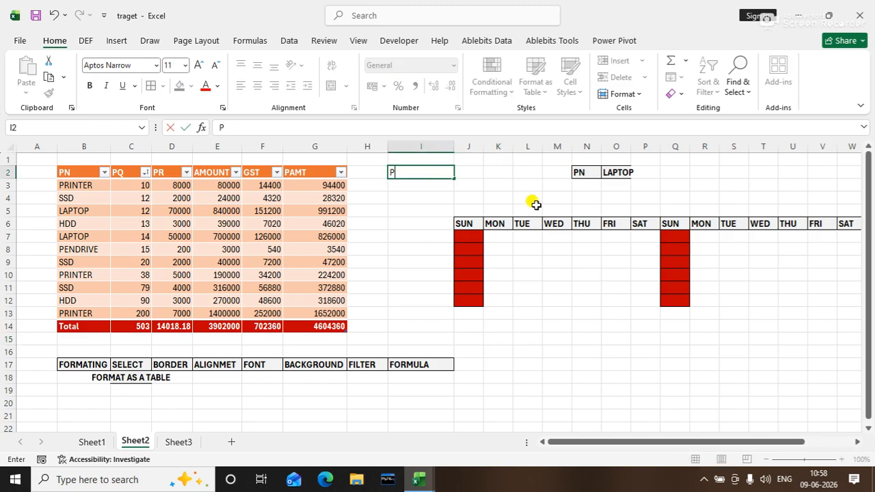
type("ENDRIVE")
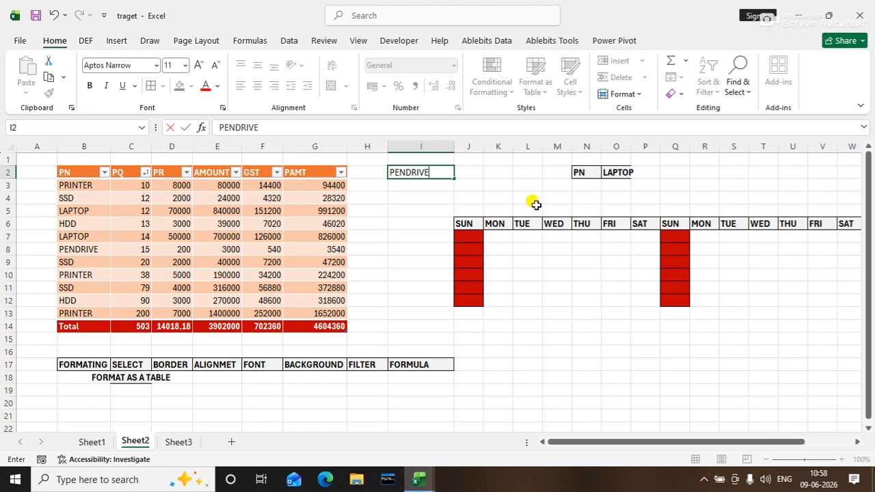
key("Return")
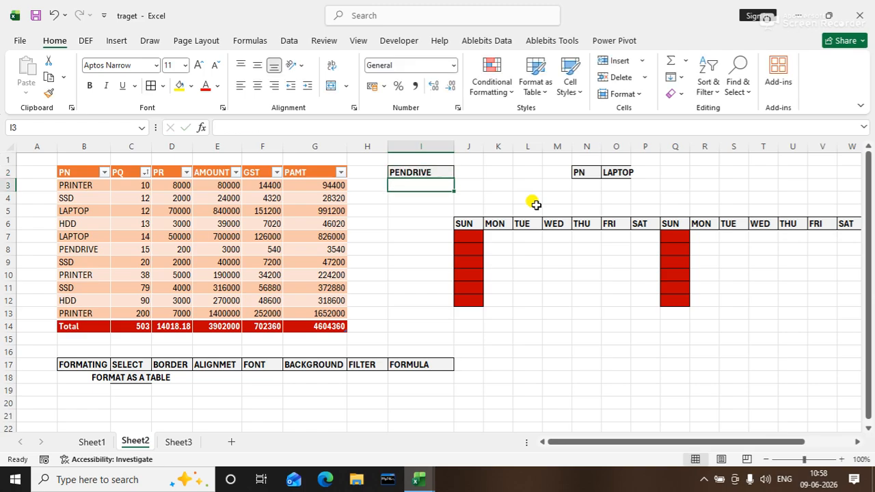
type("HDD")
key("Return")
type("SSD")
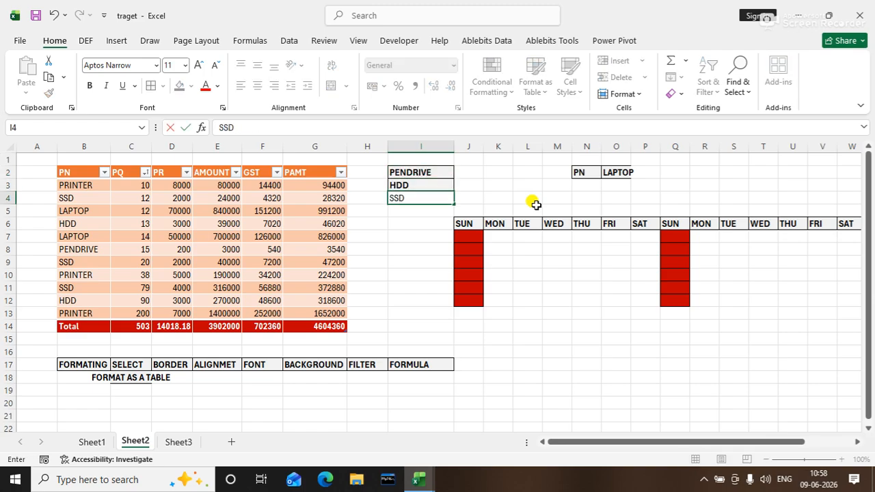
key("Return")
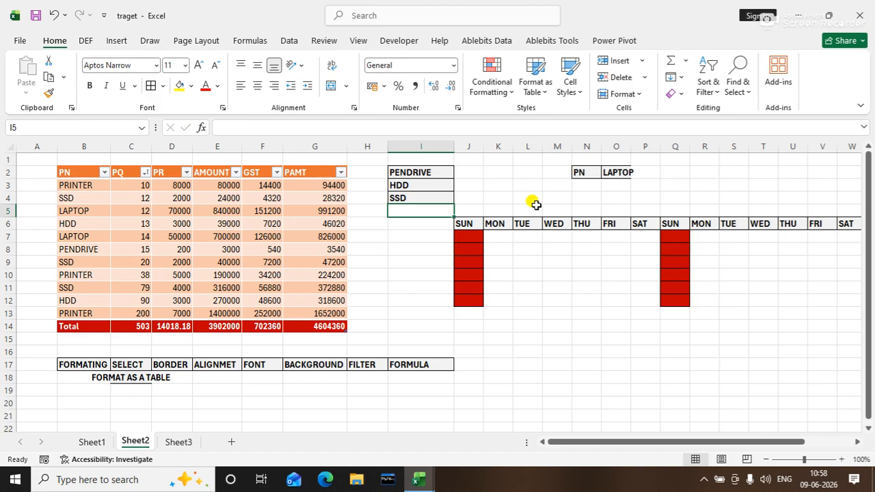
type("LAPTOP")
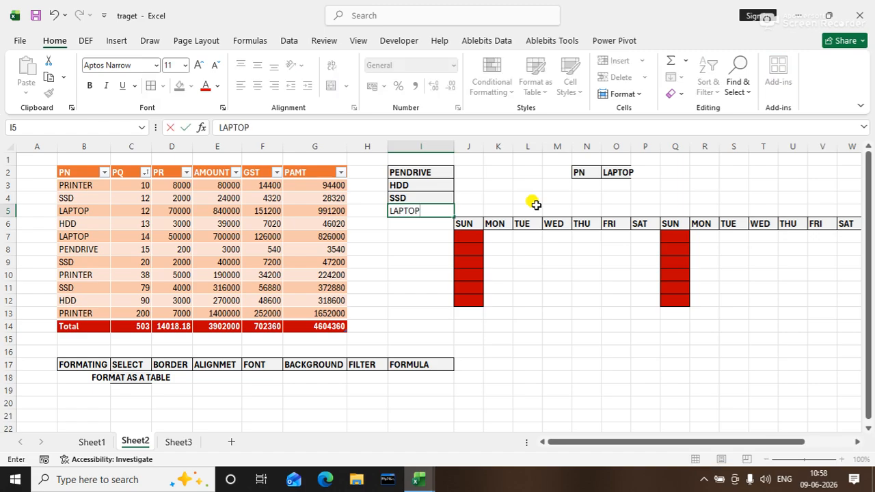
key("Return")
type("PRINTER")
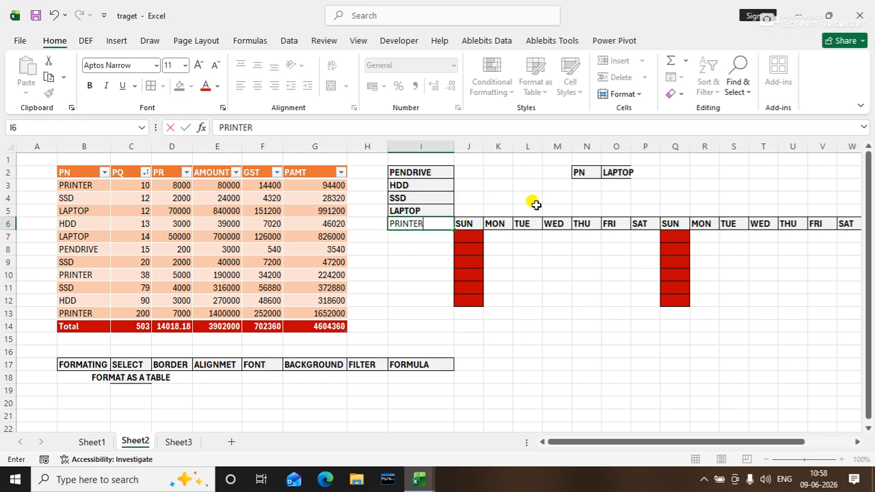
key("Return")
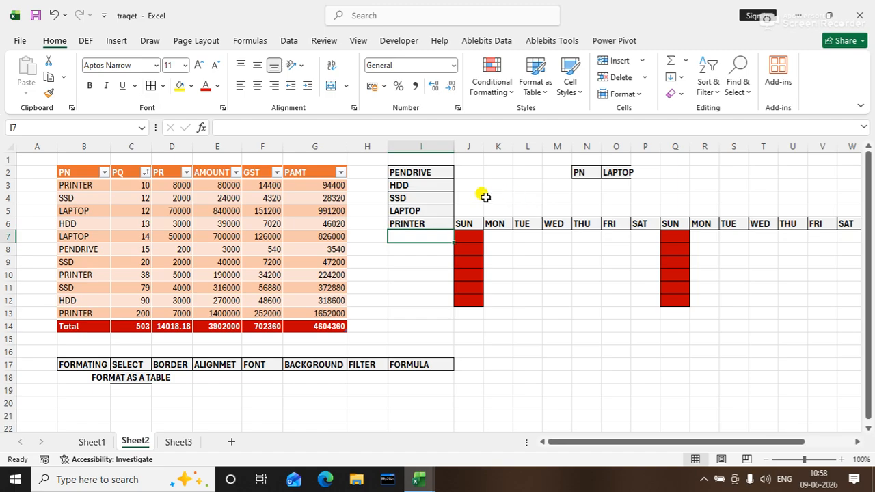
left_click_drag(403, 173, 407, 212)
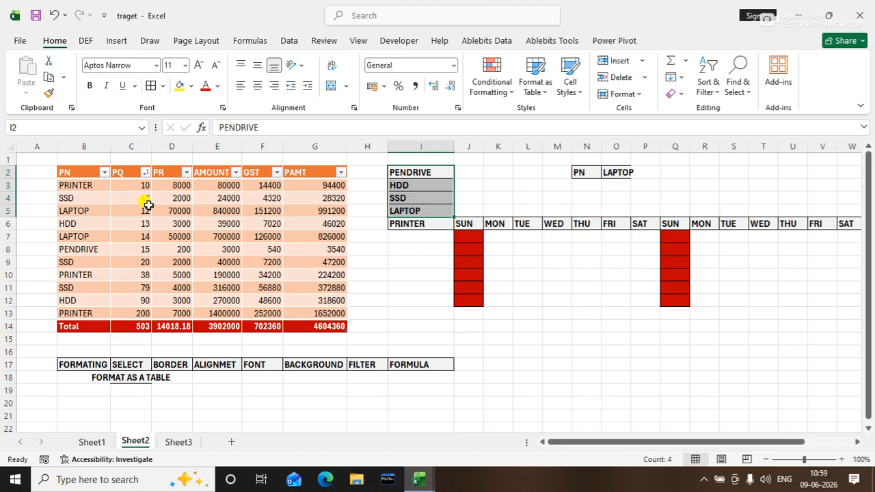
left_click(145, 172)
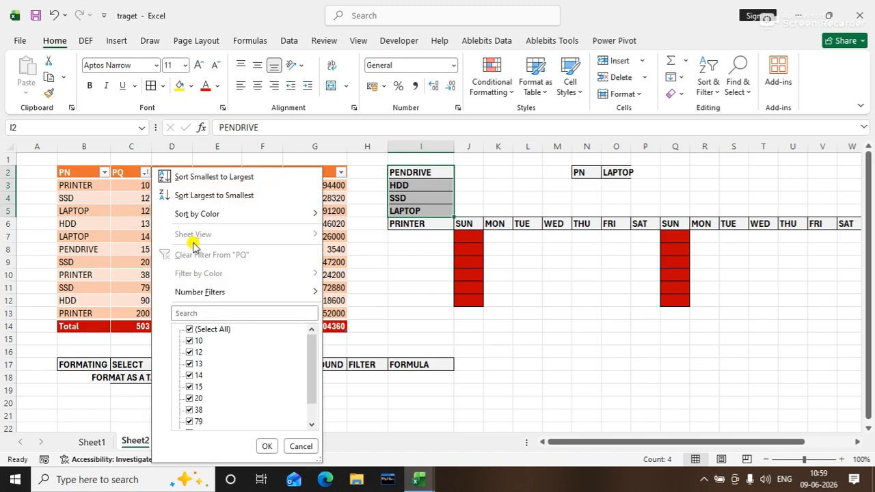
mouse_move(225, 214)
key("Escape")
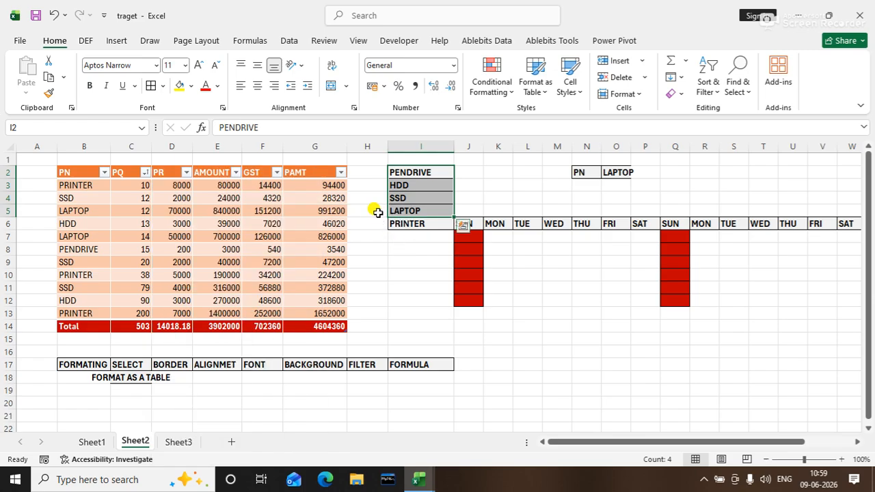
left_click(144, 173)
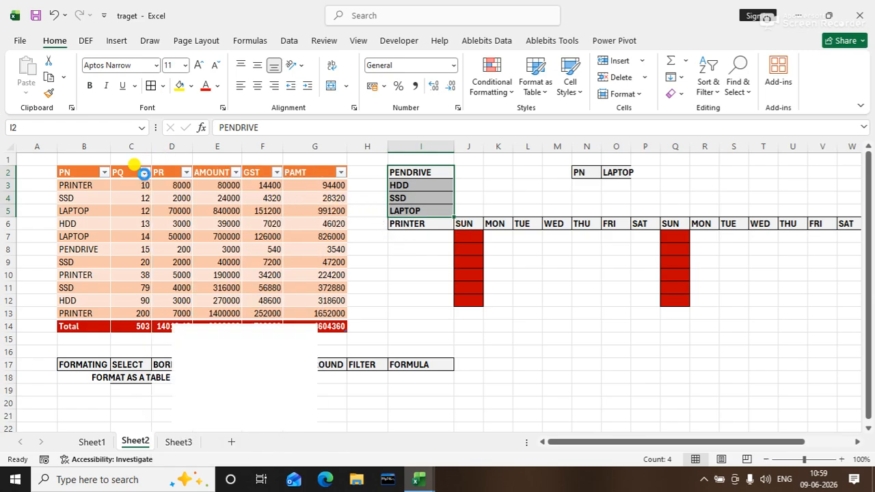
mouse_move(229, 218)
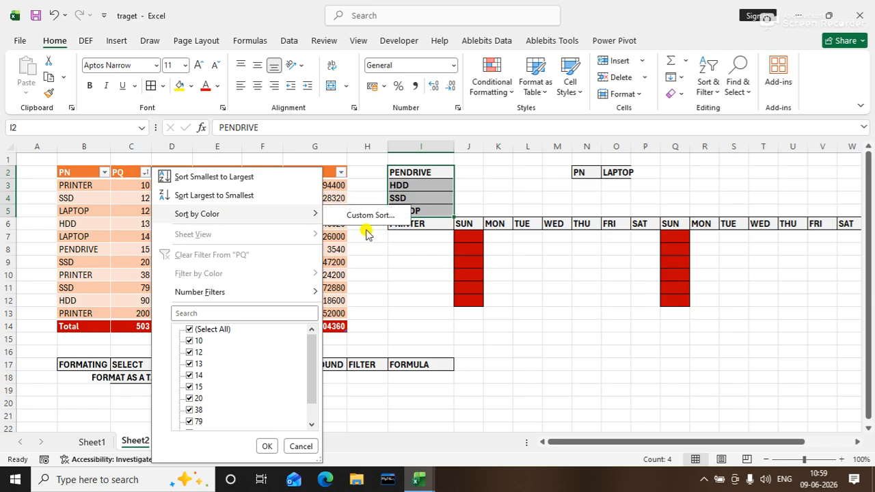
left_click(359, 214)
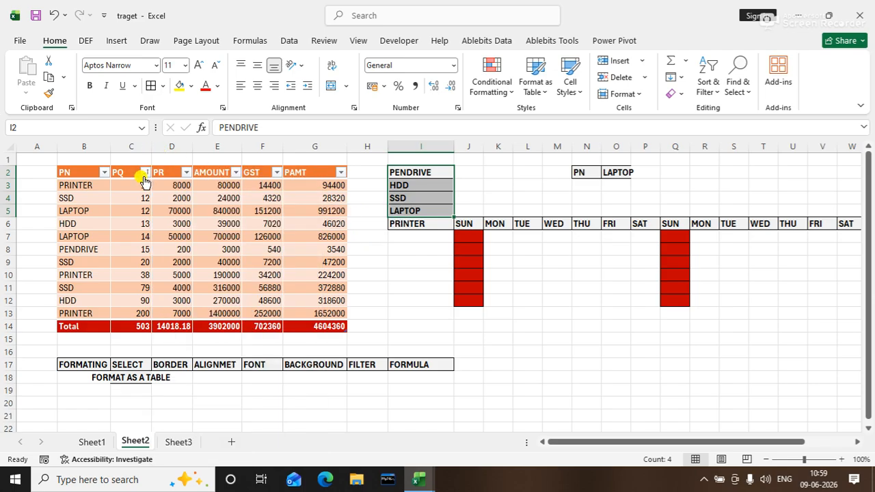
Sort the product table by the PQ column from largest to smallest
left_click(144, 173)
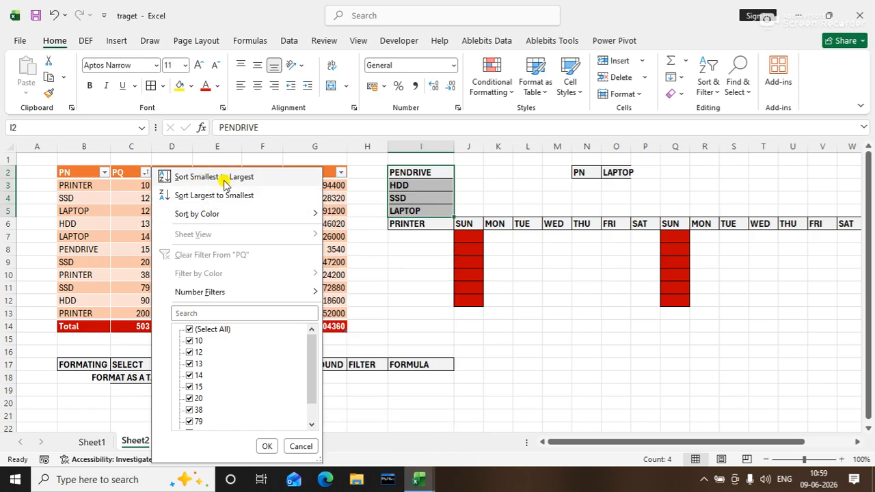
left_click(206, 196)
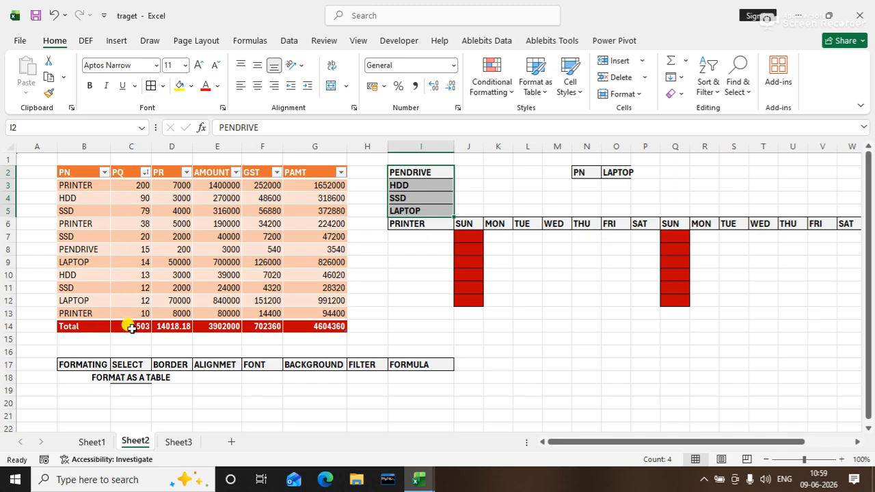
left_click(380, 236)
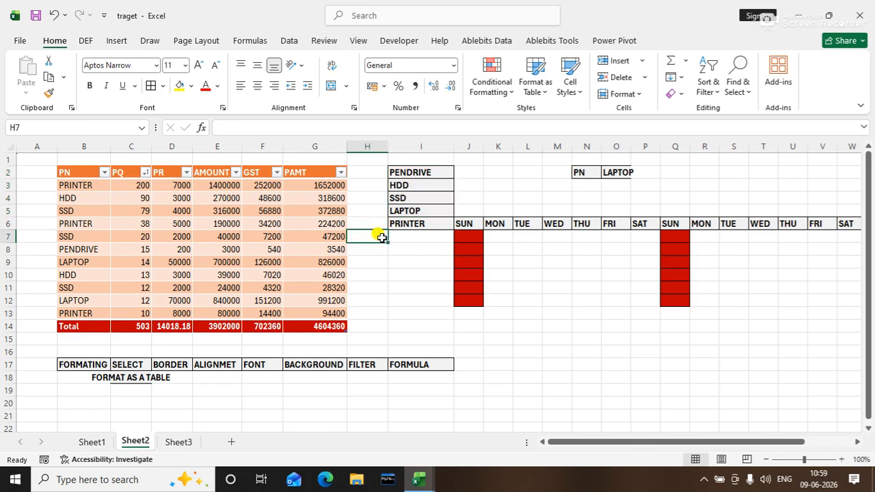
left_click_drag(398, 173, 404, 237)
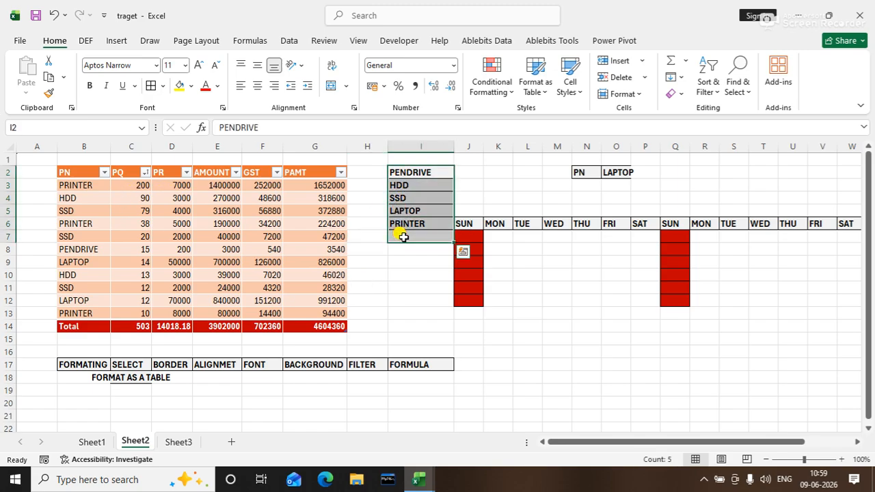
left_click(393, 272)
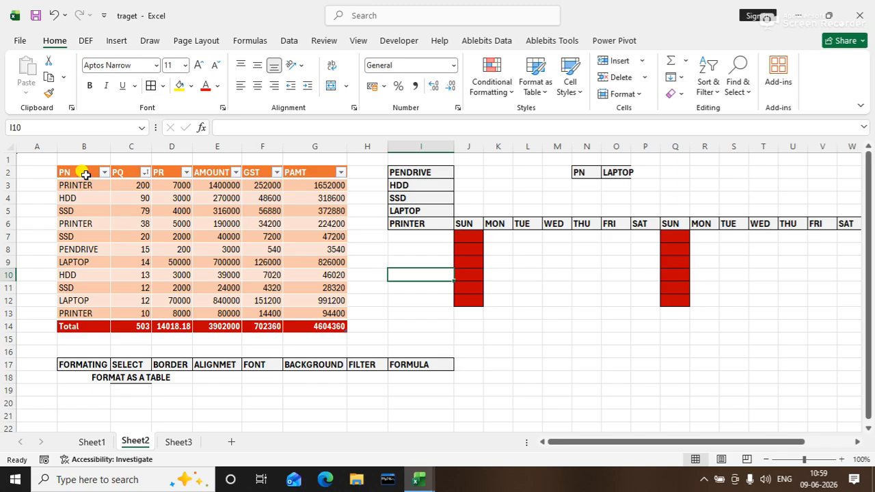
left_click(86, 175)
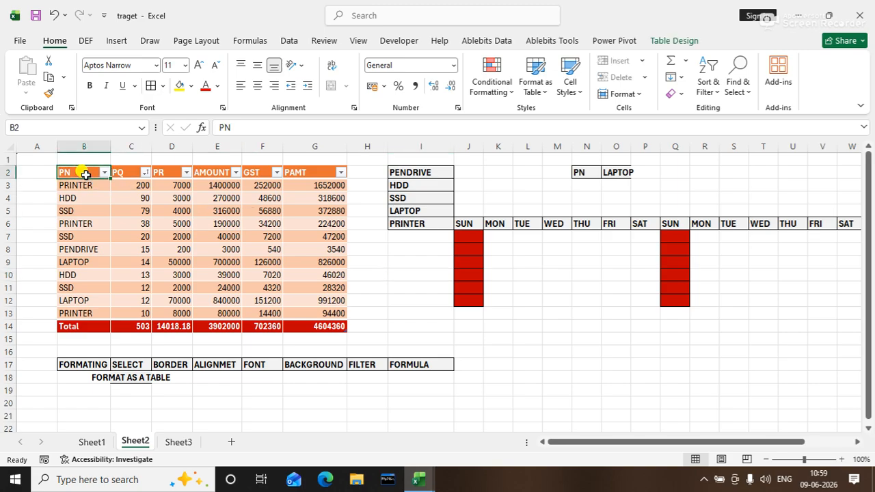
left_click(105, 172)
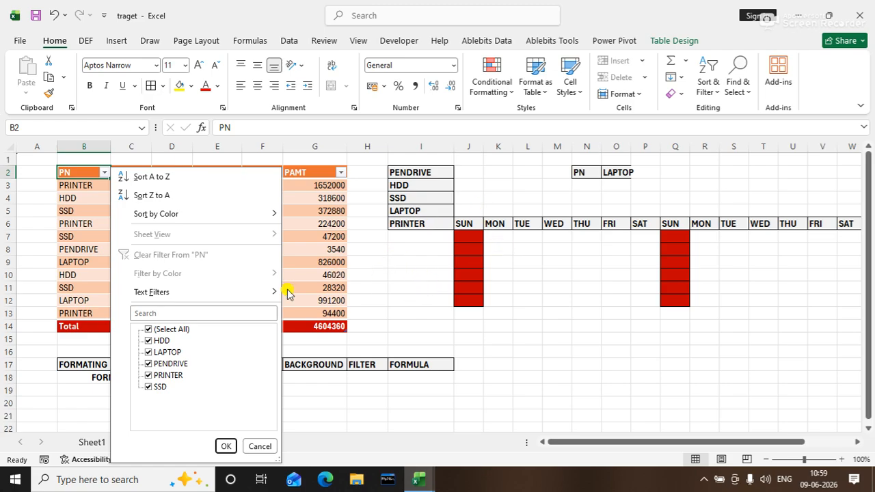
mouse_move(194, 216)
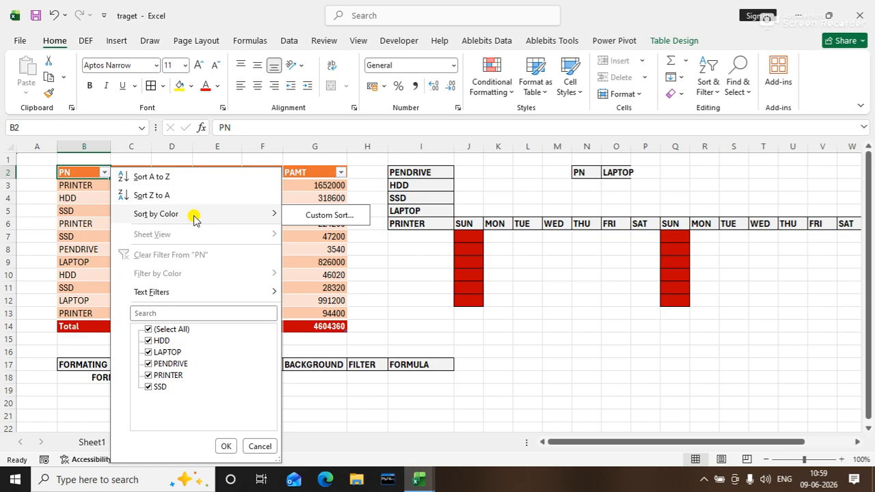
key("Escape")
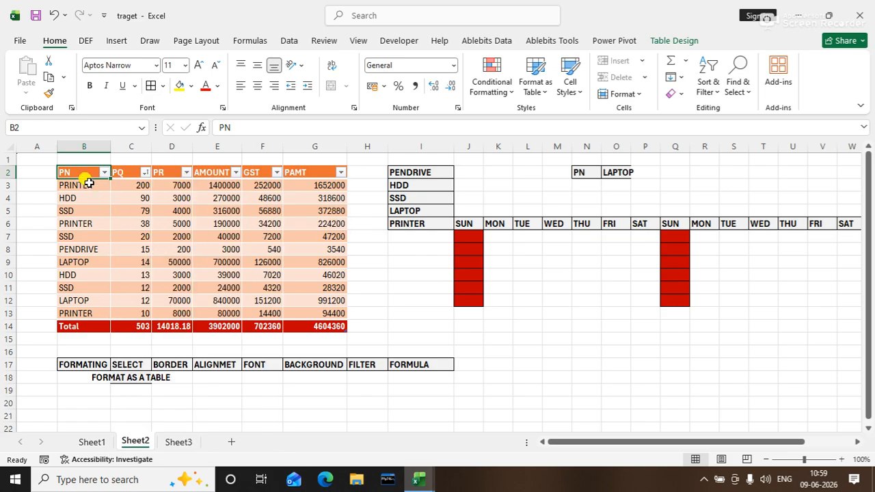
Try to start a custom sort on the product table range B2:G13
left_click_drag(84, 175, 278, 288)
left_click_drag(327, 316, 327, 316)
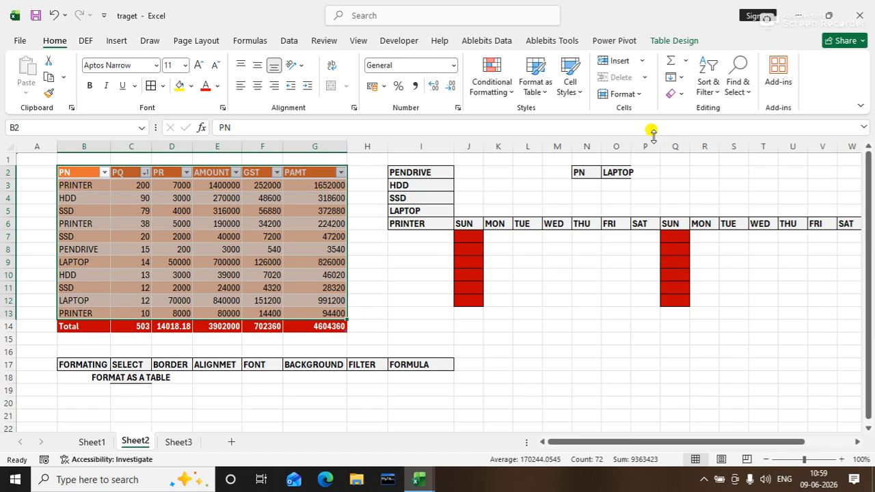
left_click(711, 89)
left_click(719, 149)
left_click(712, 88)
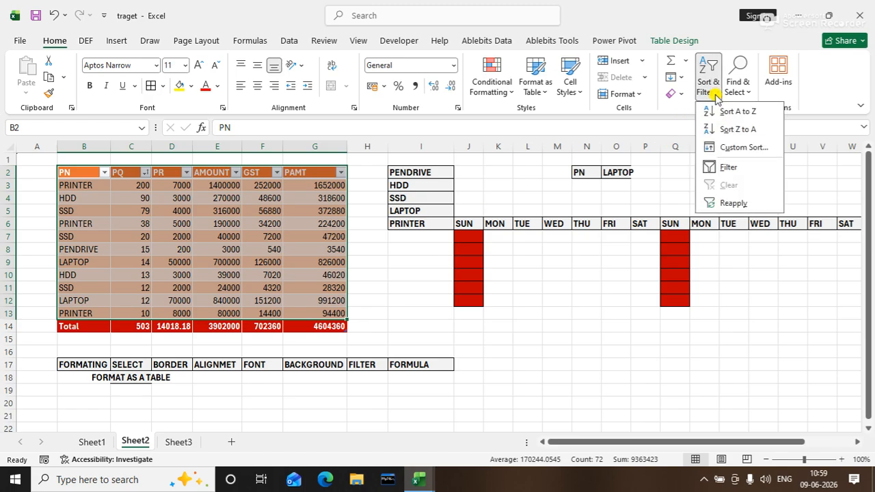
left_click(724, 146)
left_click(537, 301)
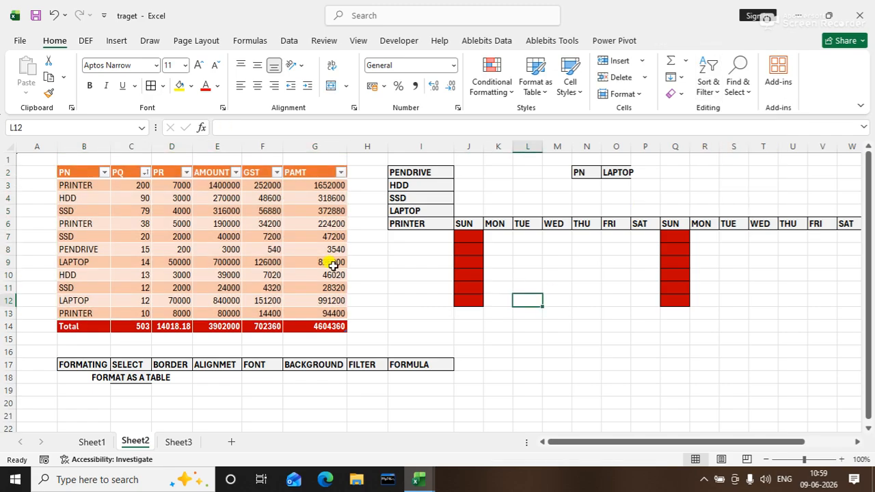
Try to start a custom sort from cell B3 in the product table's PN column
left_click(229, 233)
left_click(97, 196)
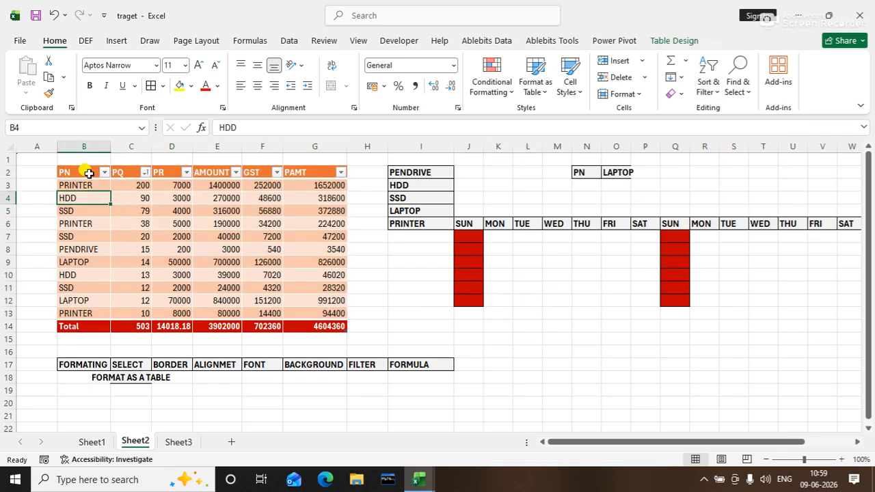
left_click(89, 174)
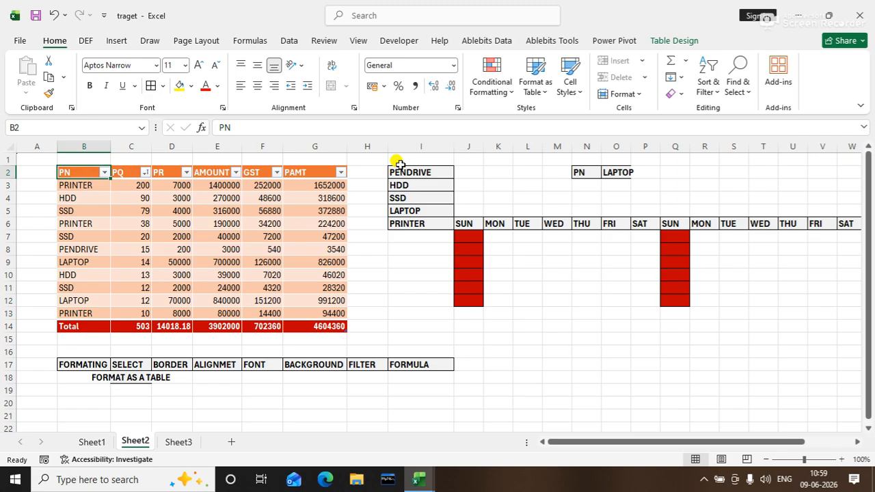
left_click(79, 184)
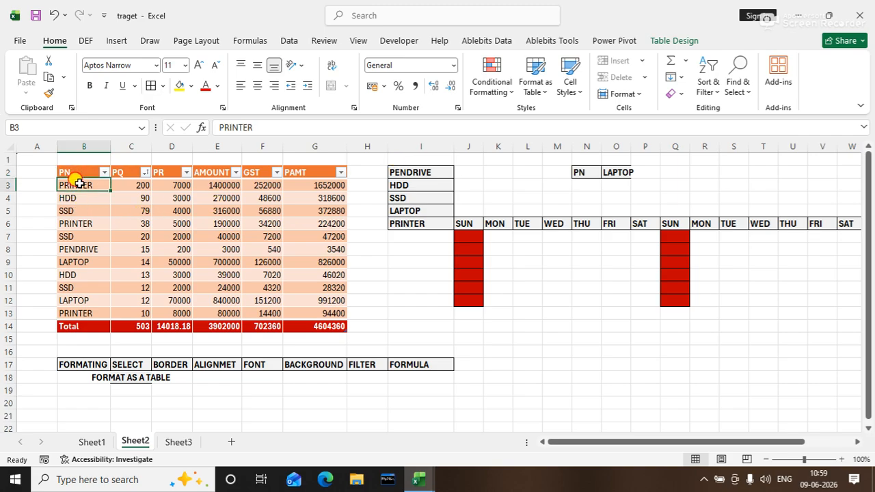
left_click(709, 86)
left_click(734, 149)
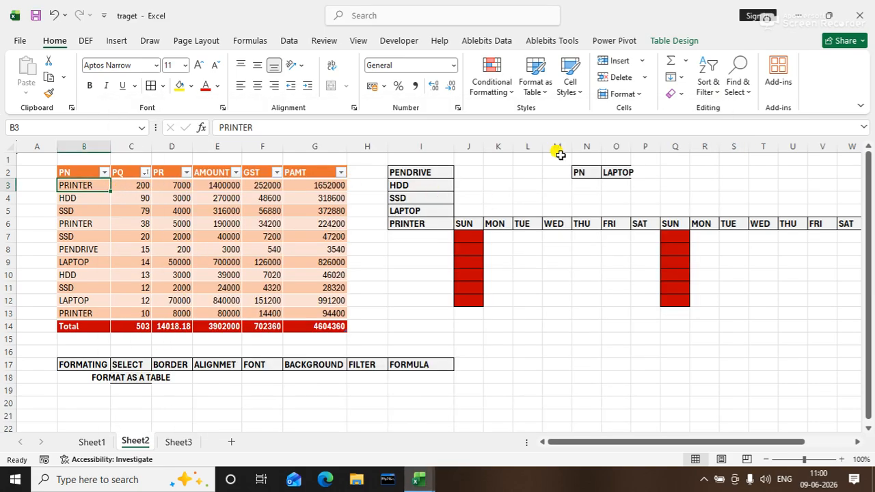
left_click(714, 89)
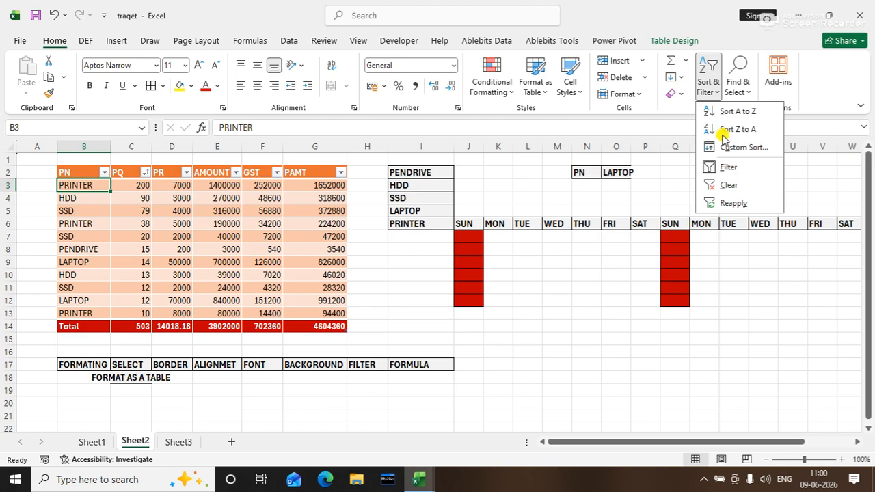
key("Escape")
left_click(399, 249)
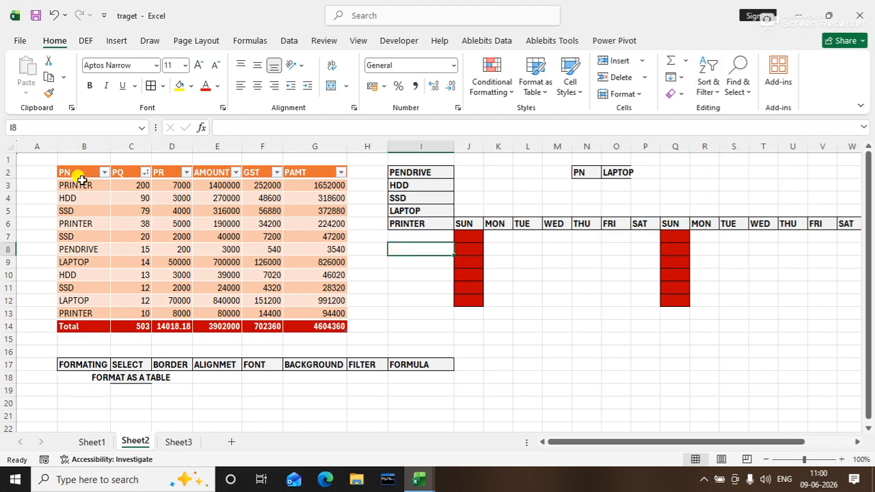
Copy the product table range B2:G13 from Sheet2 and paste it as values only at B2 of a new sheet
left_click_drag(72, 173, 335, 320)
key("ctrl+c")
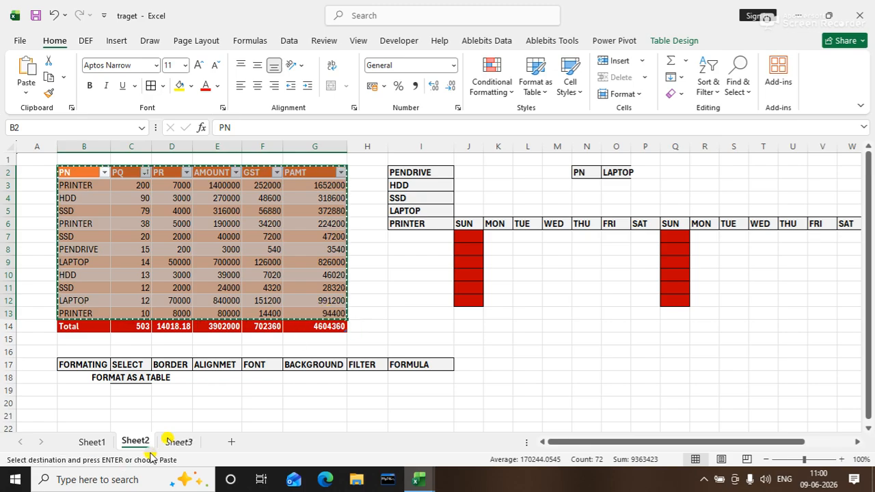
left_click(178, 441)
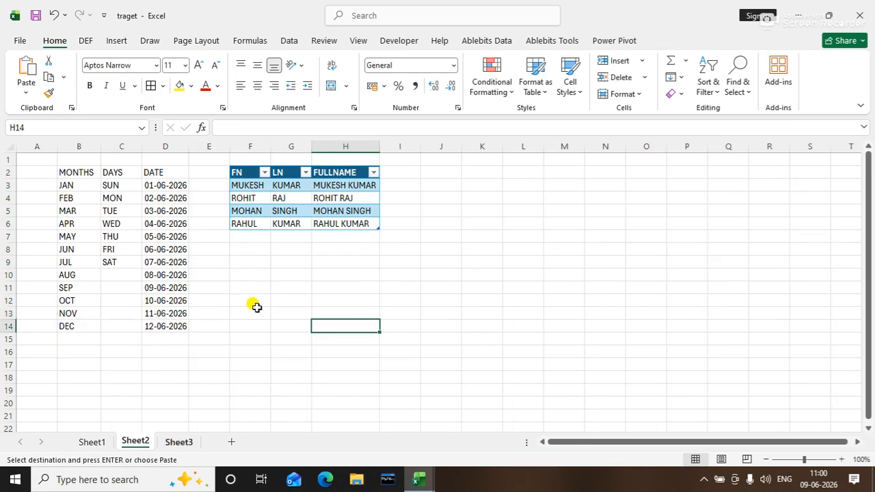
left_click(226, 444)
left_click(88, 176)
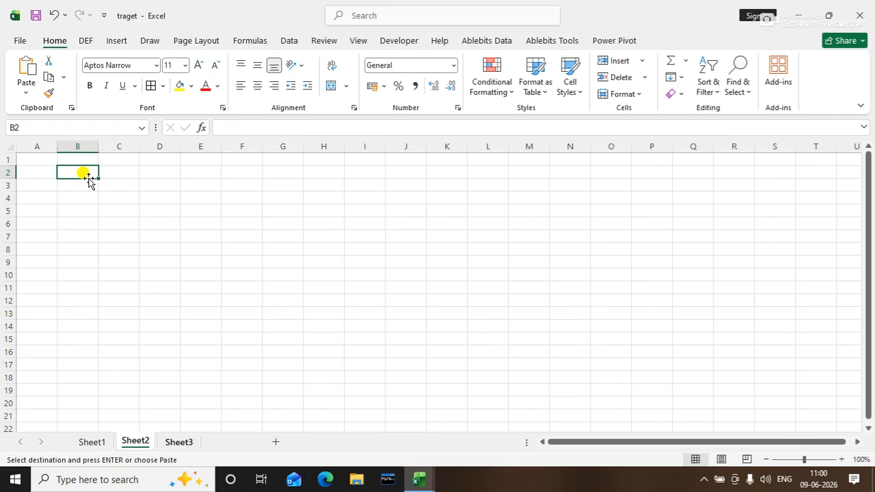
key("ctrl+alt+v")
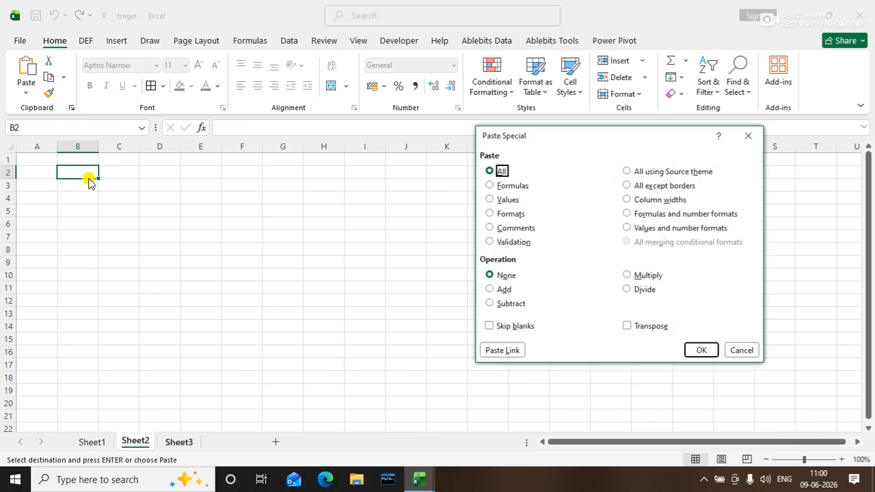
left_click(508, 200)
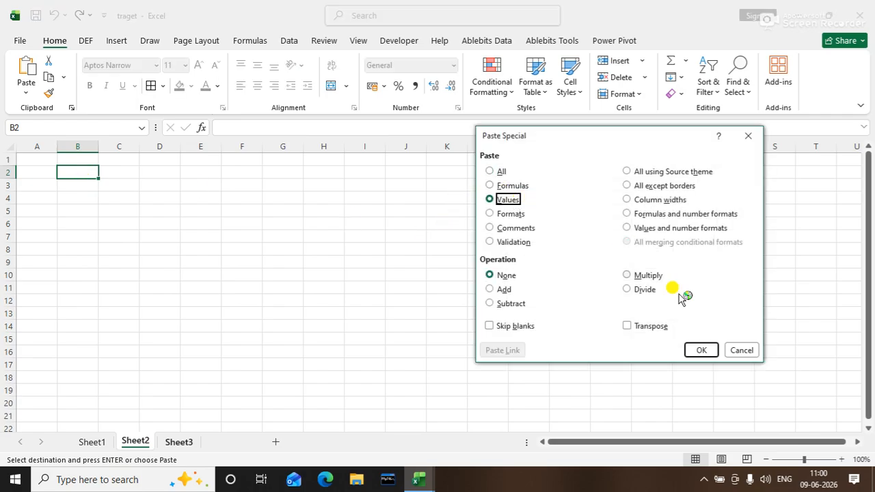
left_click(686, 346)
left_click(563, 360)
left_click(451, 299)
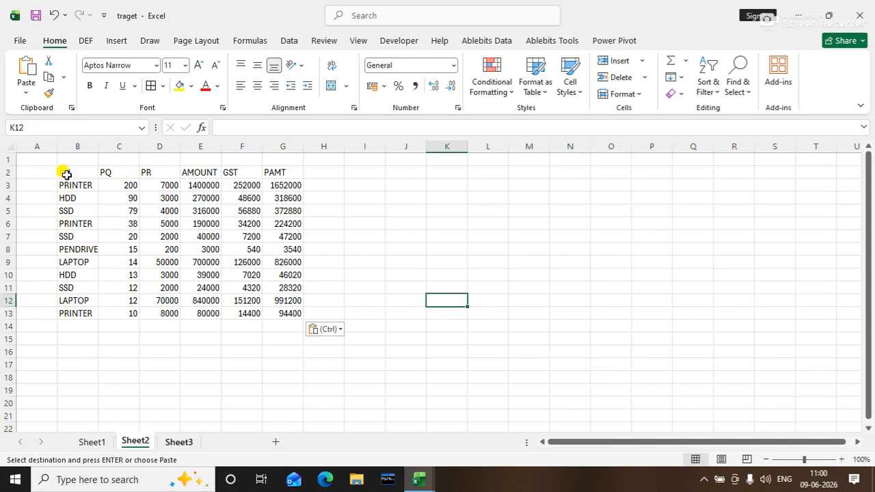
Apply all borders to the pasted product data in B2:G13
left_click_drag(66, 174, 280, 312)
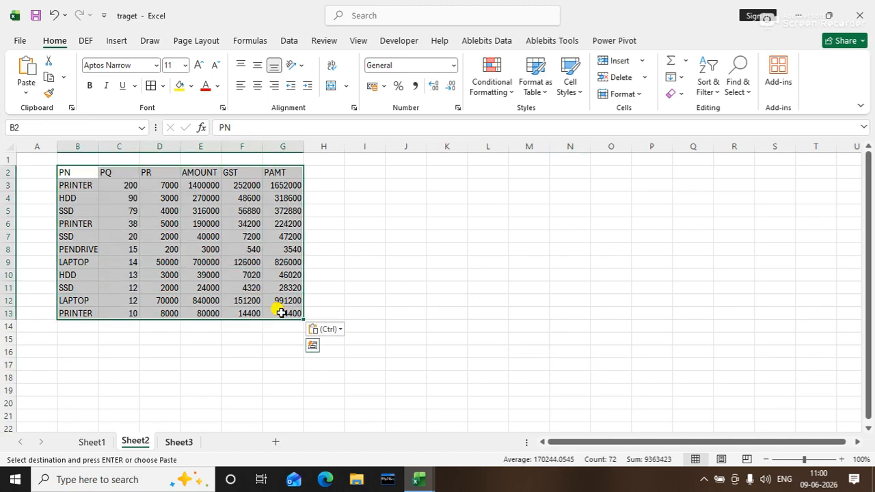
left_click(152, 86)
left_click(428, 274)
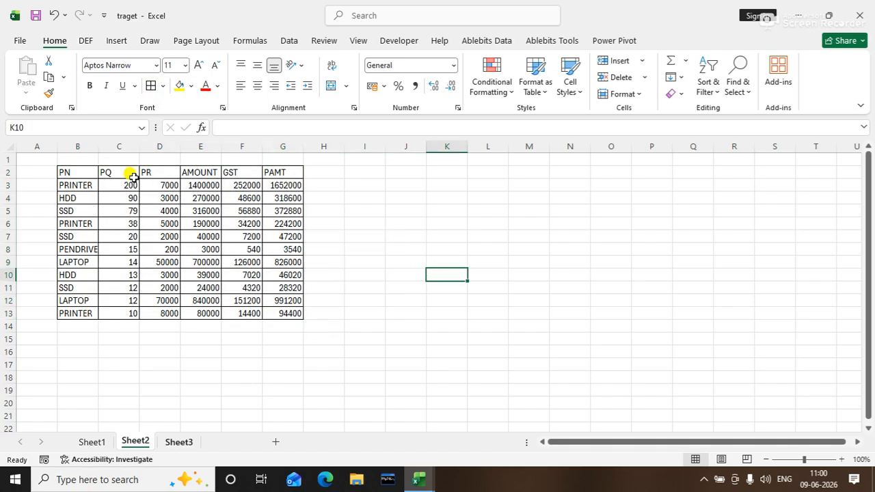
Try to fill the header row B2:G2 of the pasted data with standard red
left_click_drag(86, 171, 285, 173)
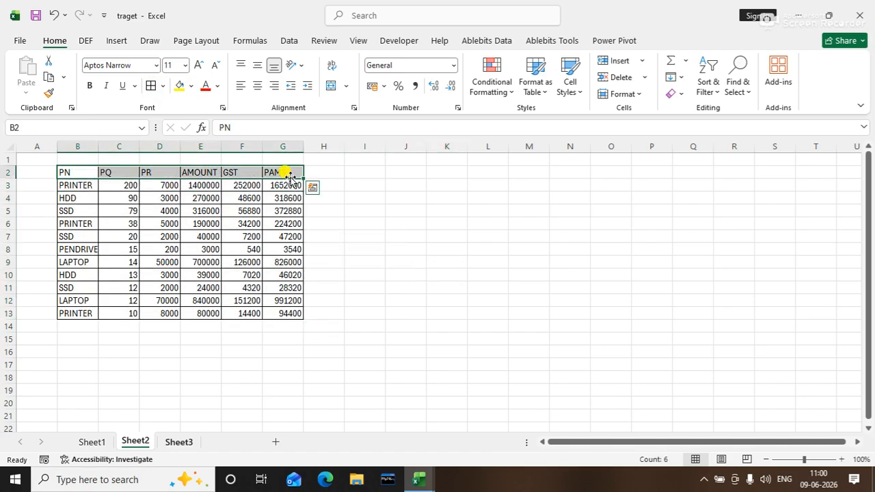
left_click(191, 86)
left_click(198, 280)
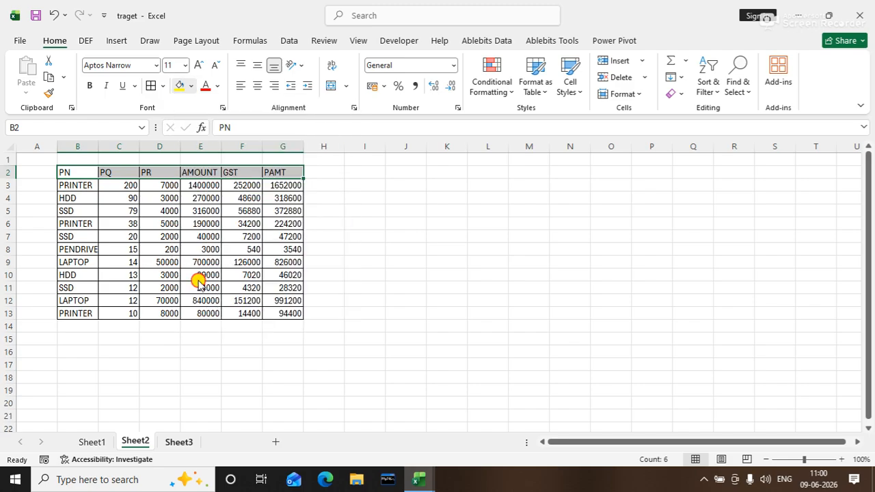
left_click(397, 246)
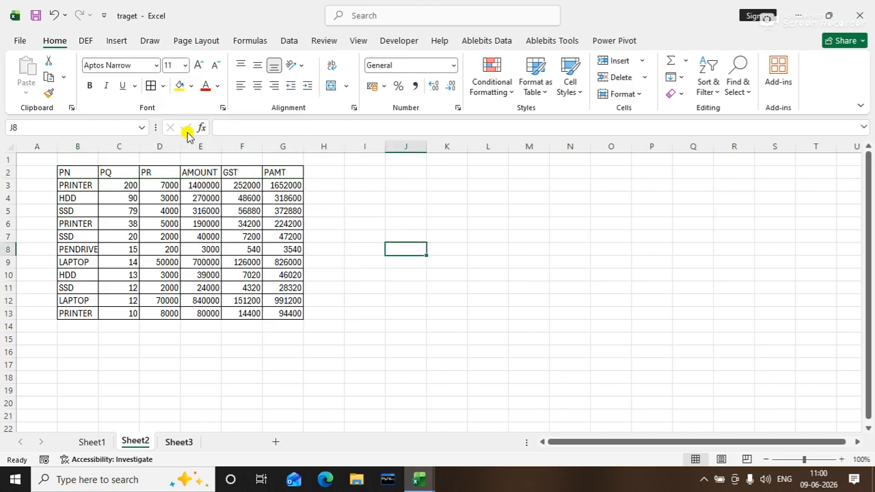
Try to fill the header row B2:G2 of the pasted data with standard orange
left_click_drag(65, 172, 273, 171)
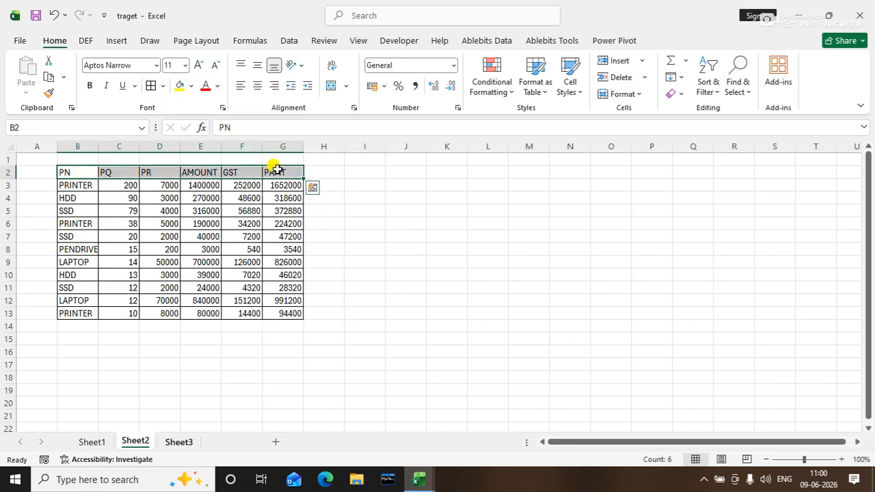
left_click(192, 86)
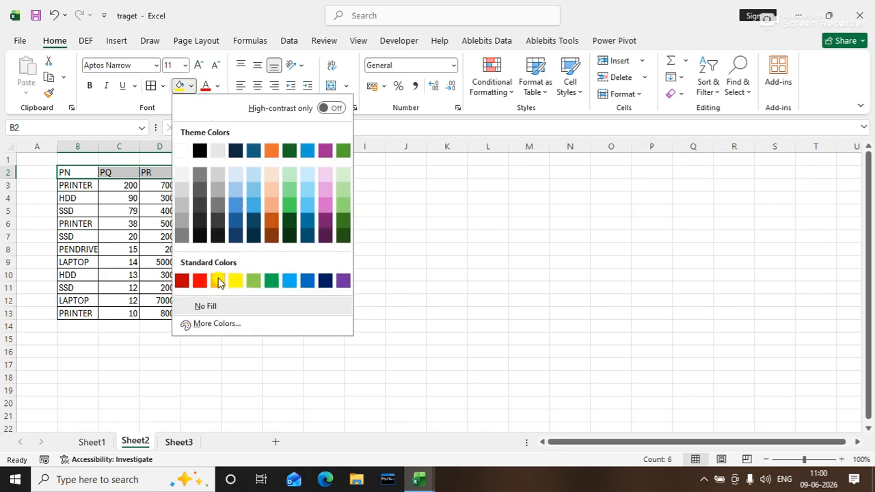
left_click(217, 281)
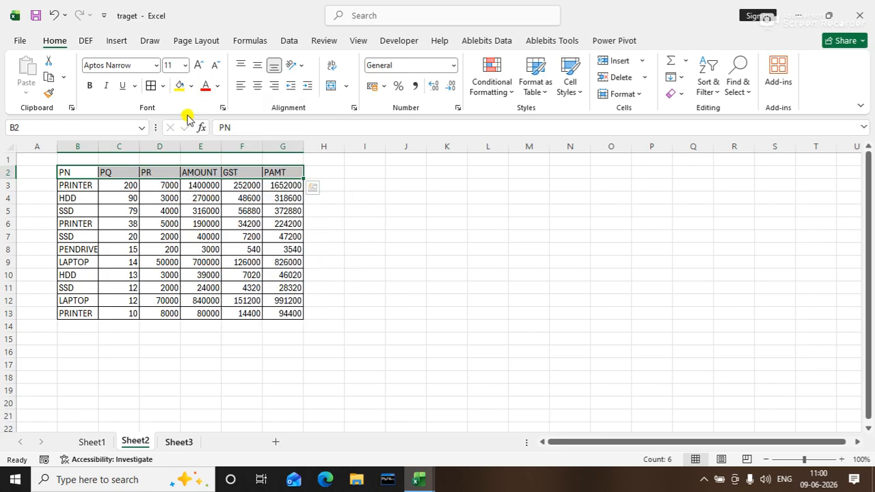
left_click(191, 86)
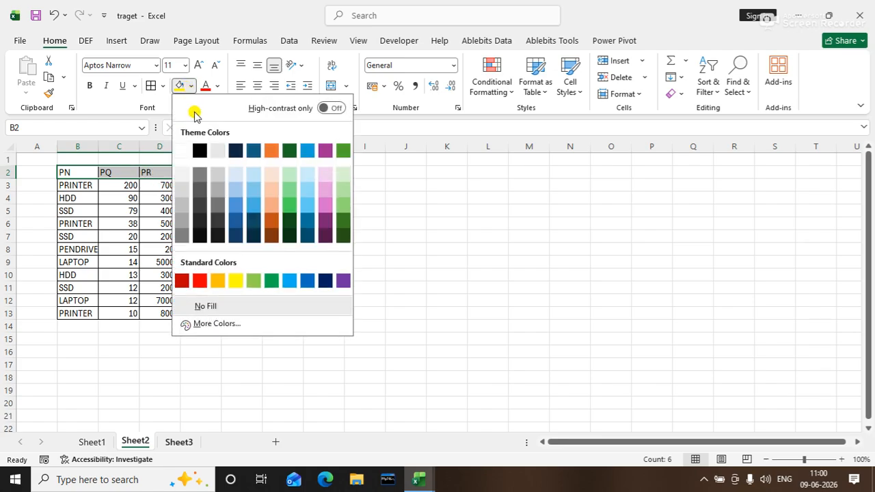
left_click(217, 280)
left_click(363, 234)
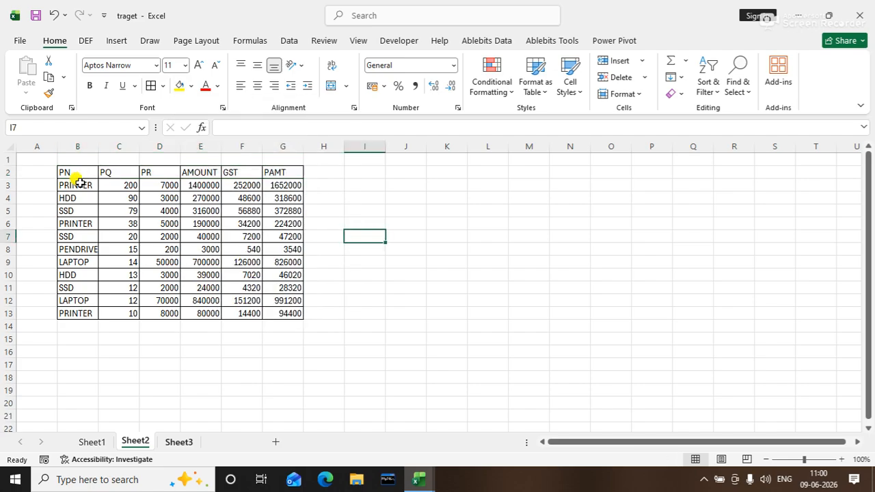
left_click_drag(68, 173, 280, 313)
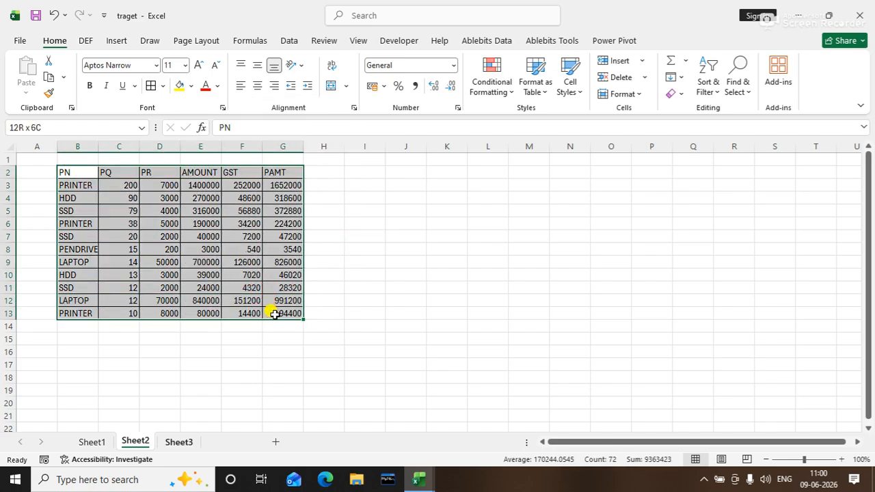
left_click(510, 91)
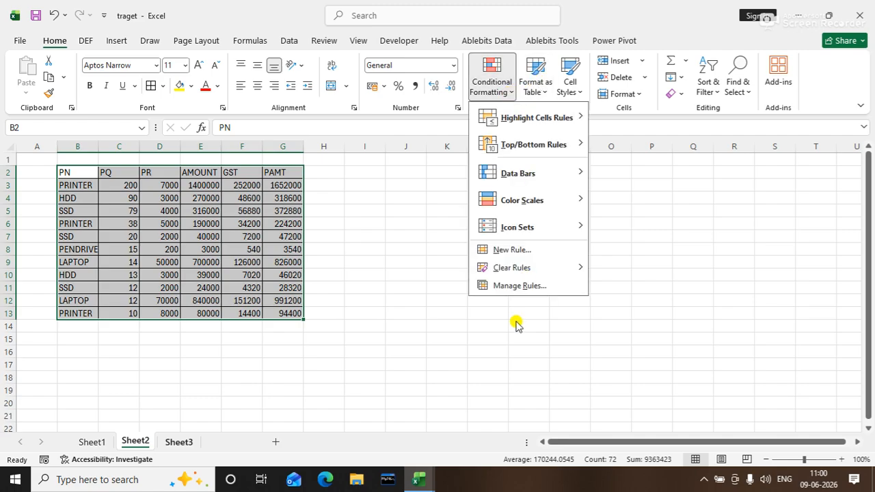
key("Escape")
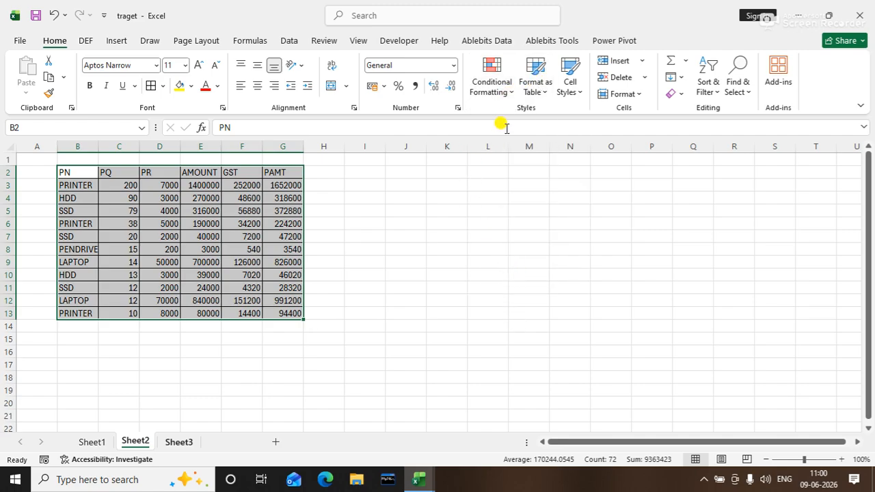
left_click(508, 88)
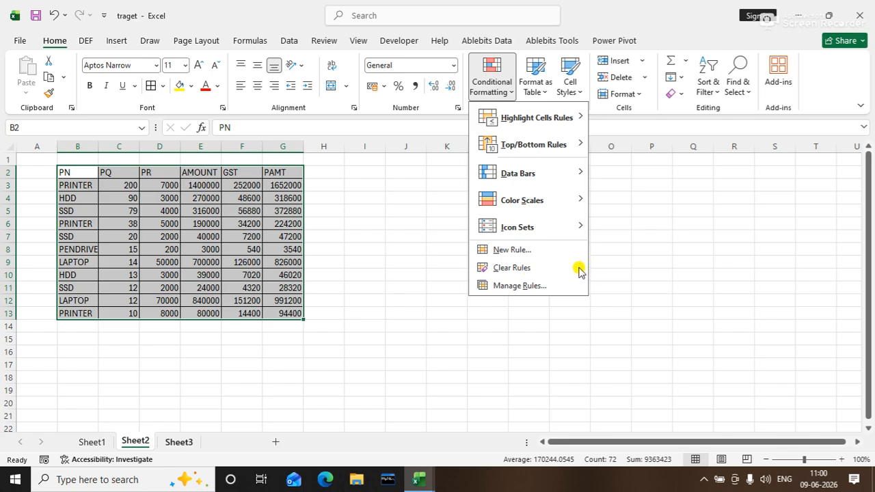
key("Escape")
left_click(526, 273)
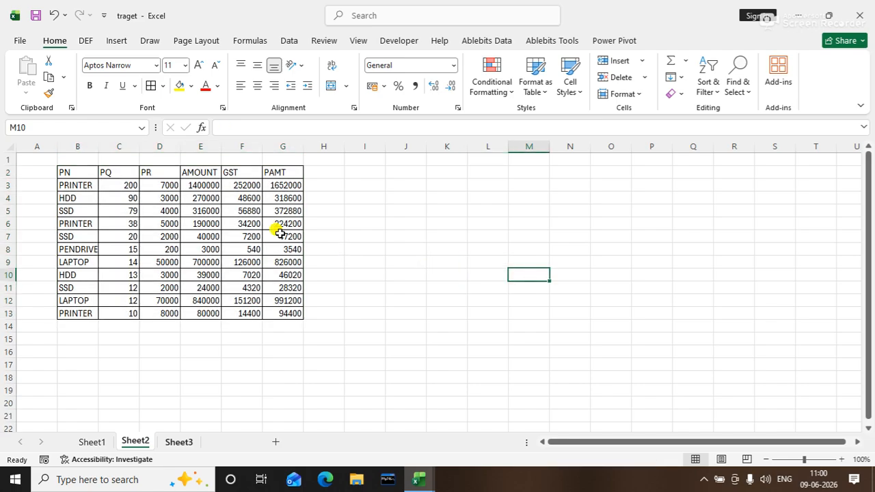
left_click(143, 226)
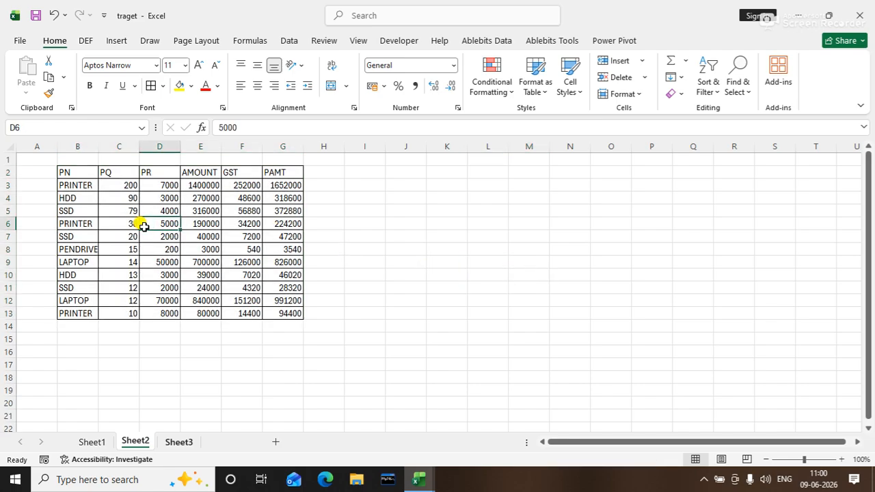
left_click(80, 194)
Start a custom sort on the pasted product data in B2:G13
left_click_drag(73, 172, 278, 318)
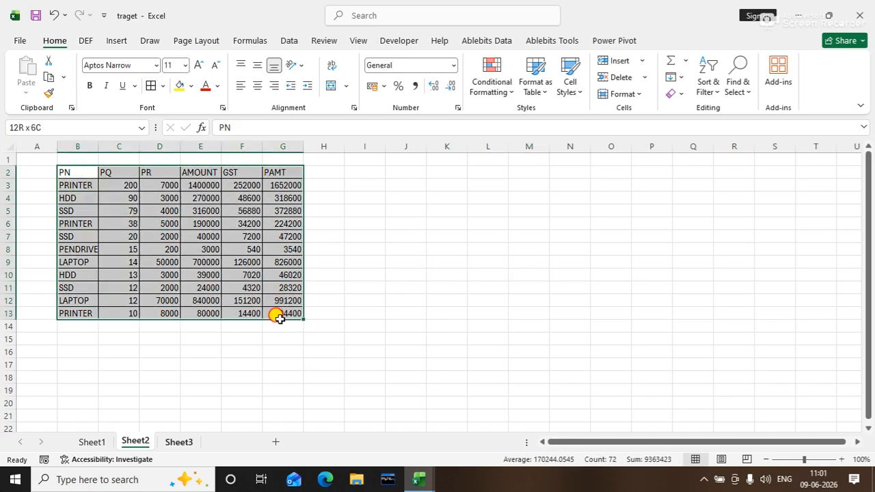
left_click(717, 99)
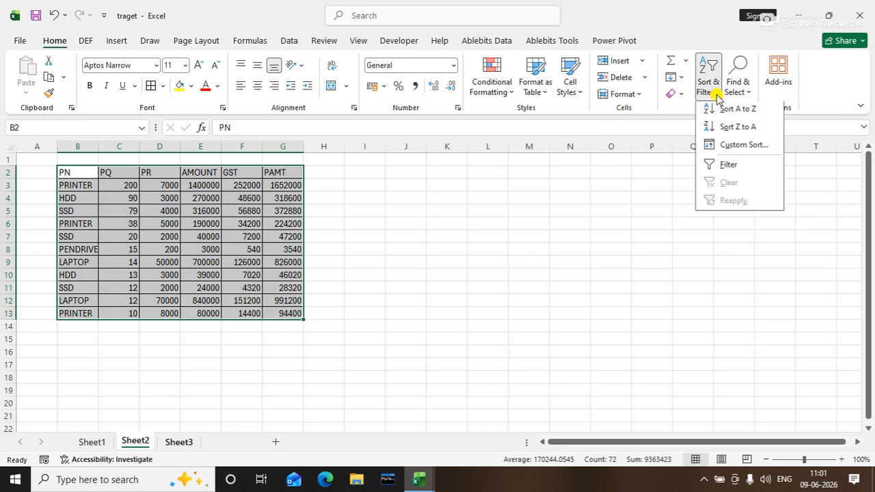
left_click(735, 148)
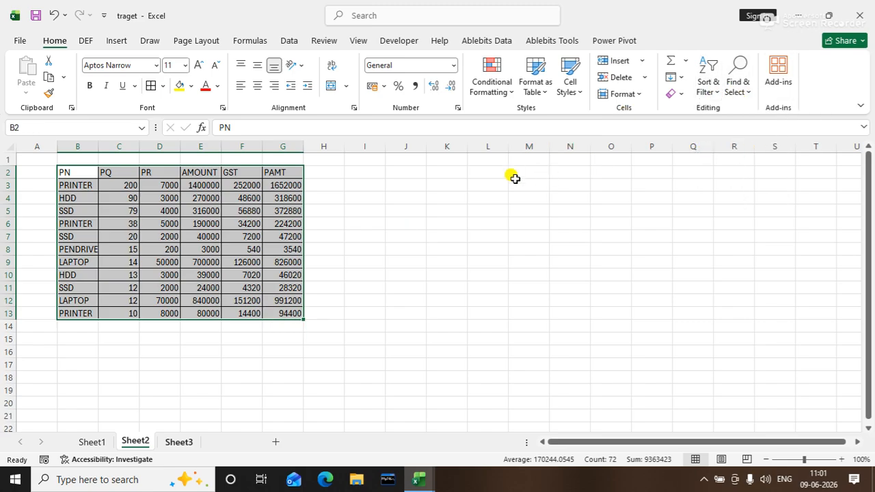